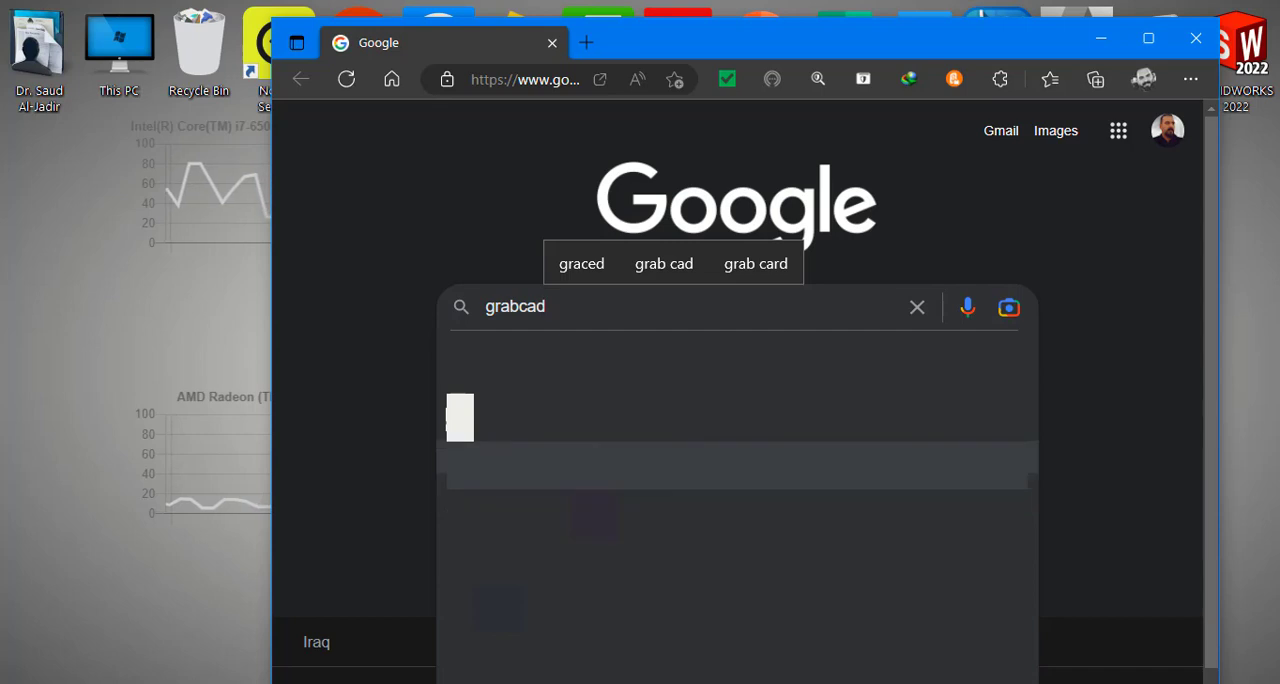
Step: Search the web for the GrabCAD library, open its Library page, and maximize the browser window
click(624, 388)
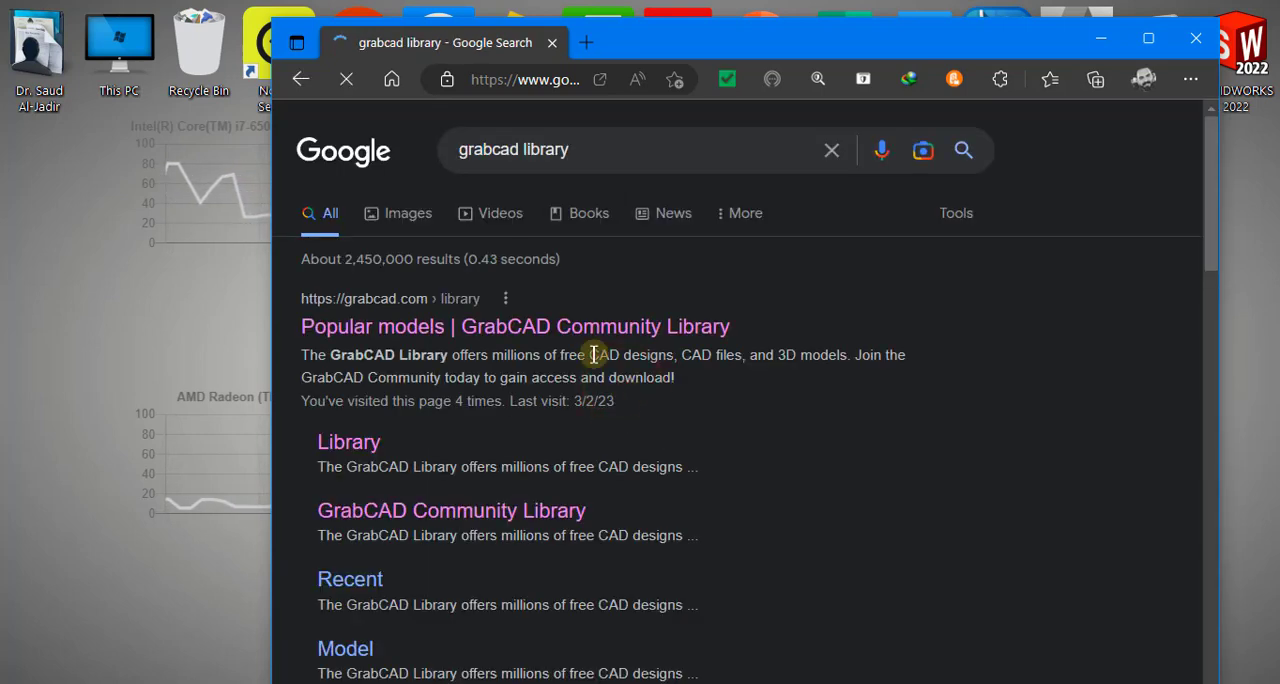
click(365, 446)
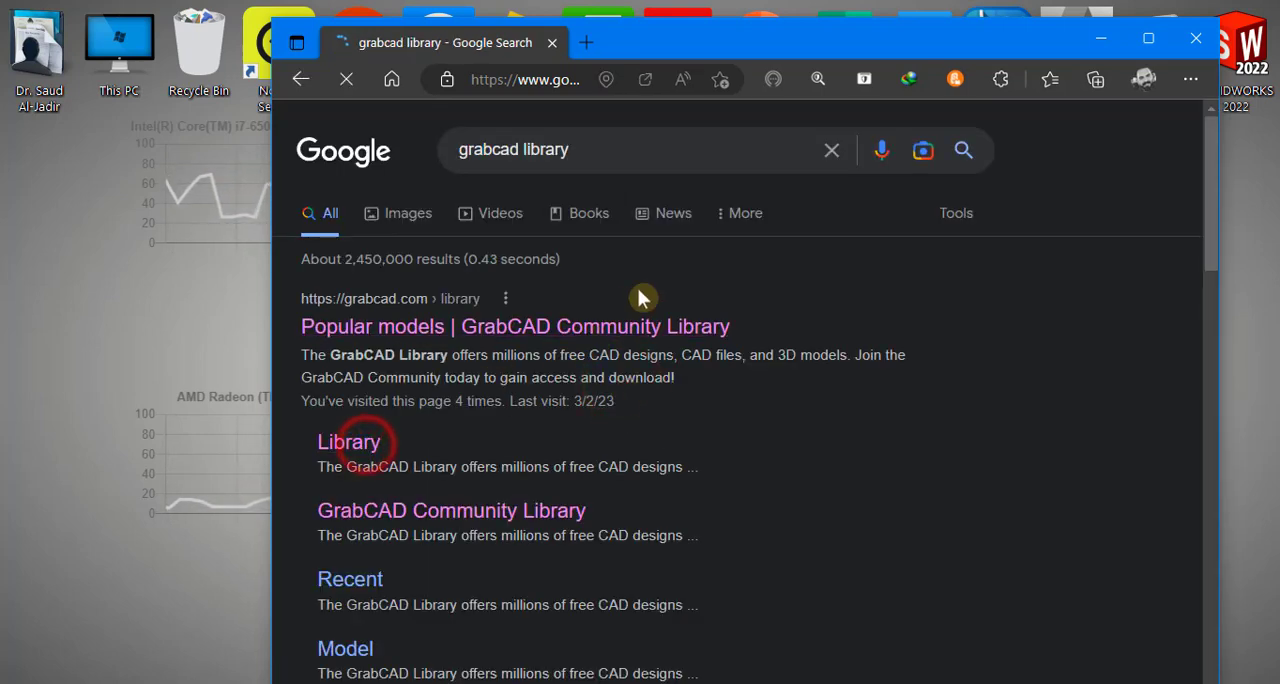
click(1150, 40)
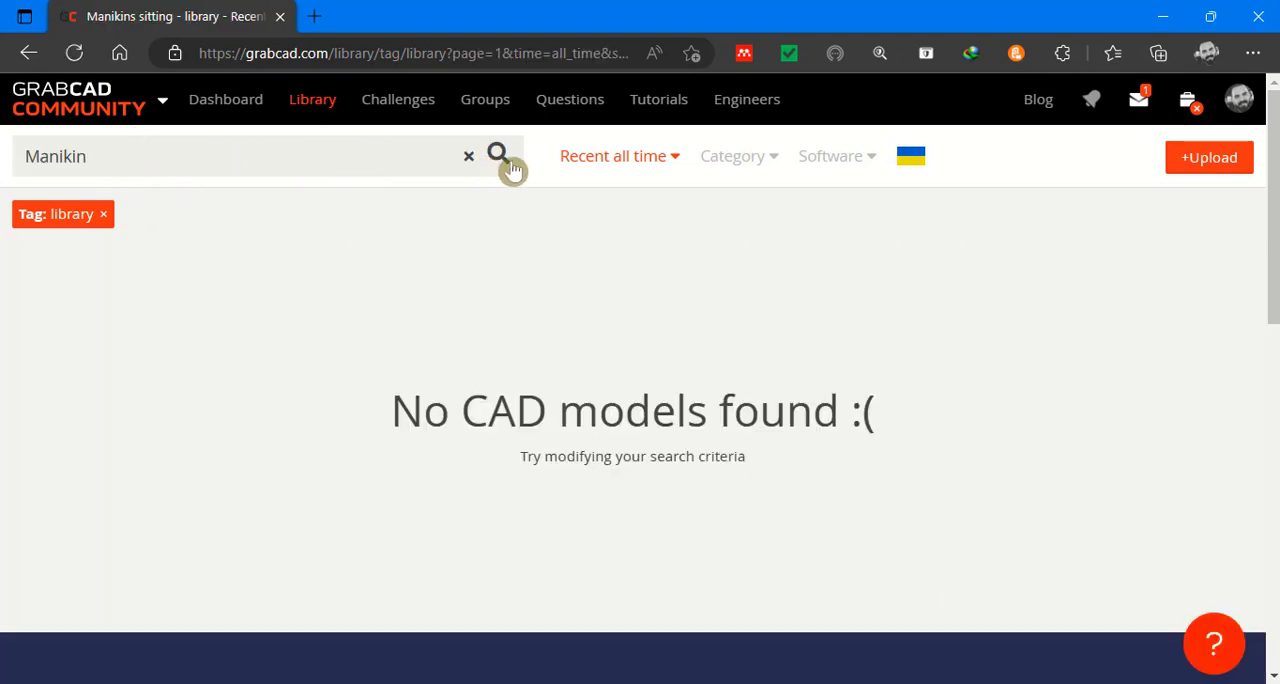
Step: Search the model library for "Manikins" and remove the "library" tag filter
click(503, 163)
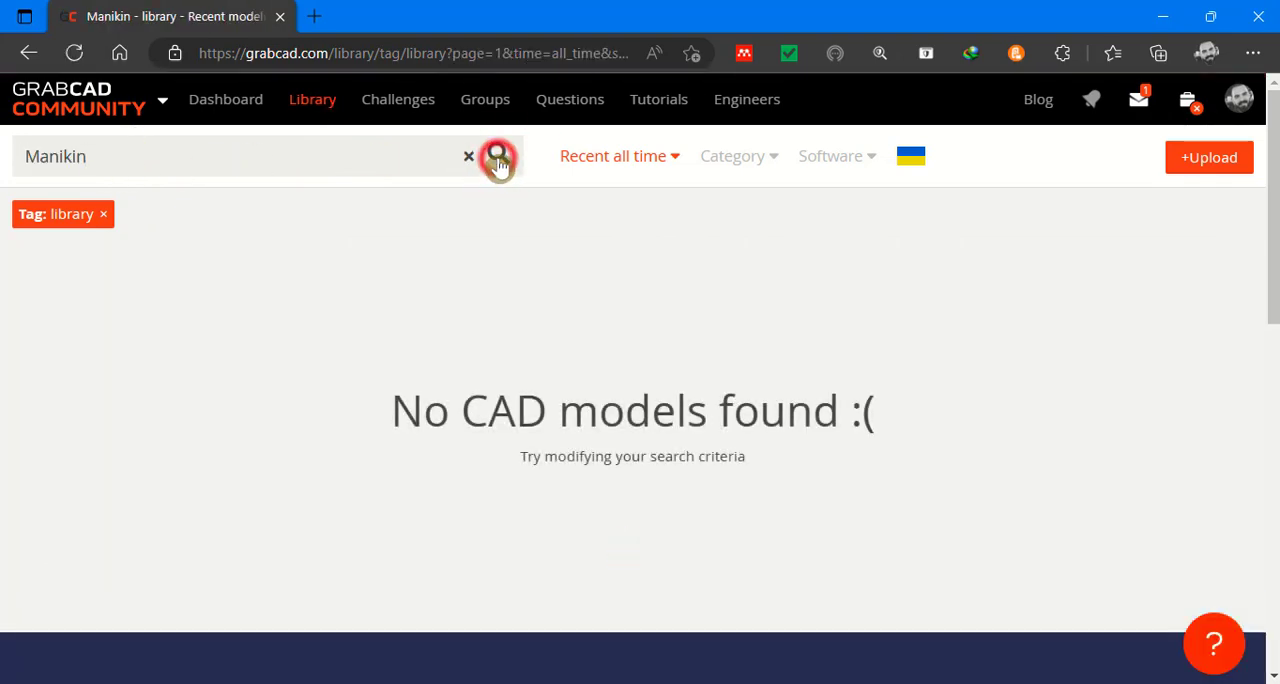
click(214, 162)
key(Return)
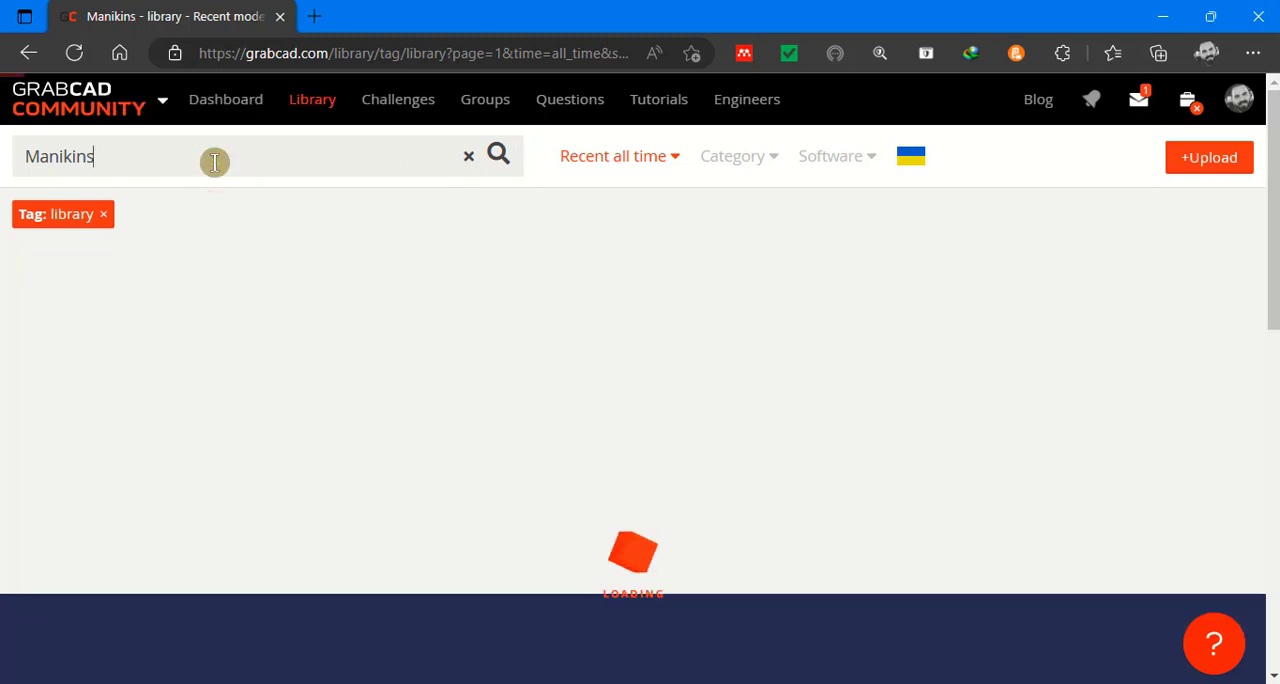
click(105, 218)
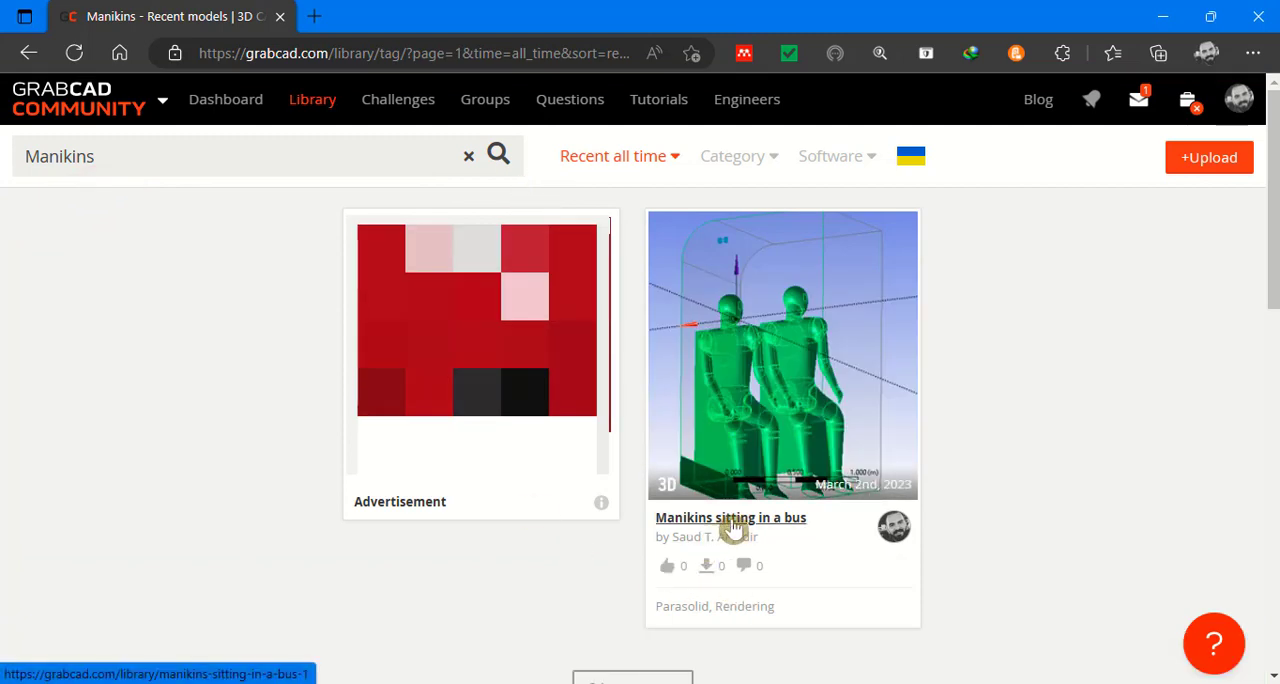
Step: Open the "Manikins sitting in a bus" model and bring up its Manikins sitting in a bus.x_t file
click(733, 523)
scroll(670, 393, down, 3)
scroll(888, 357, up, 3)
click(1220, 338)
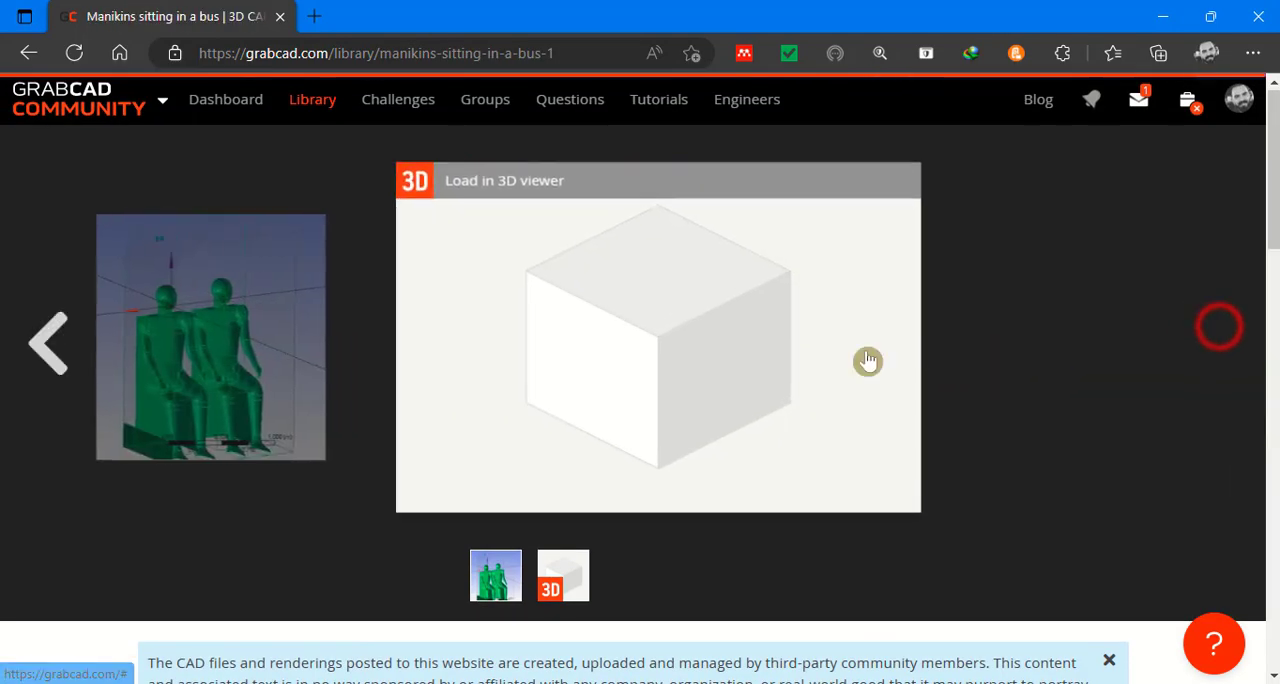
click(620, 338)
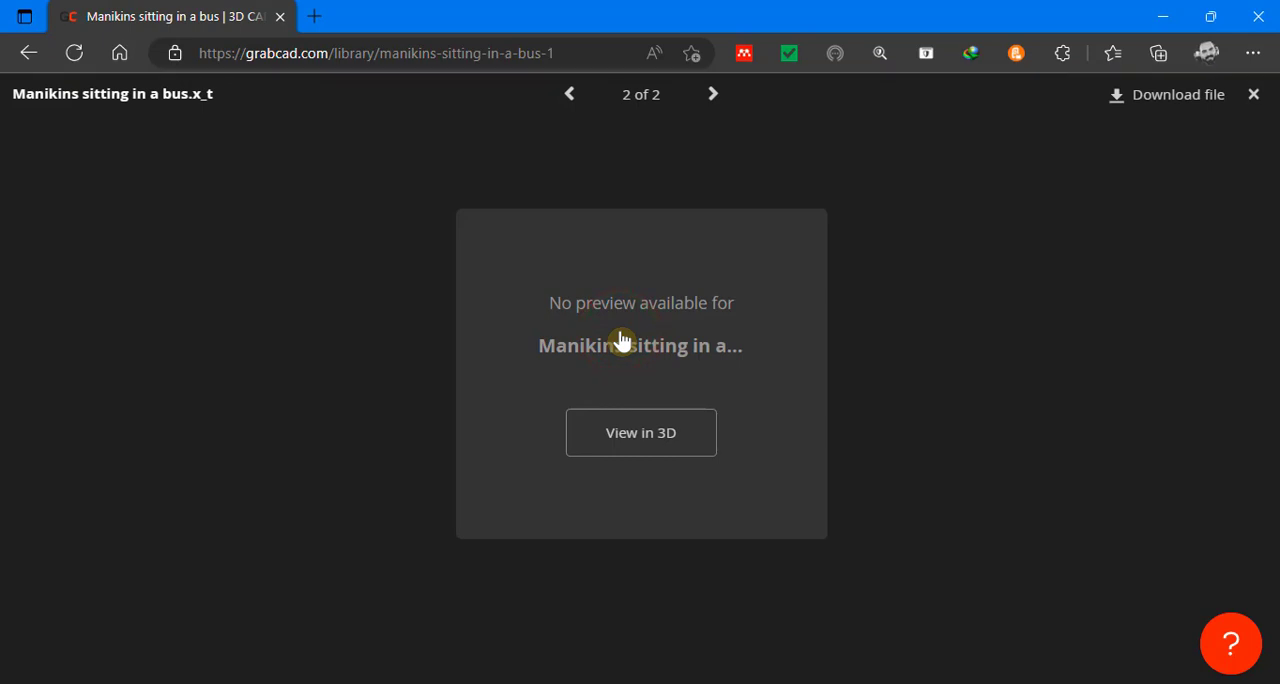
Step: Download Manikins sitting in a bus.x_t to the Desktop and minimize the browser
click(1145, 100)
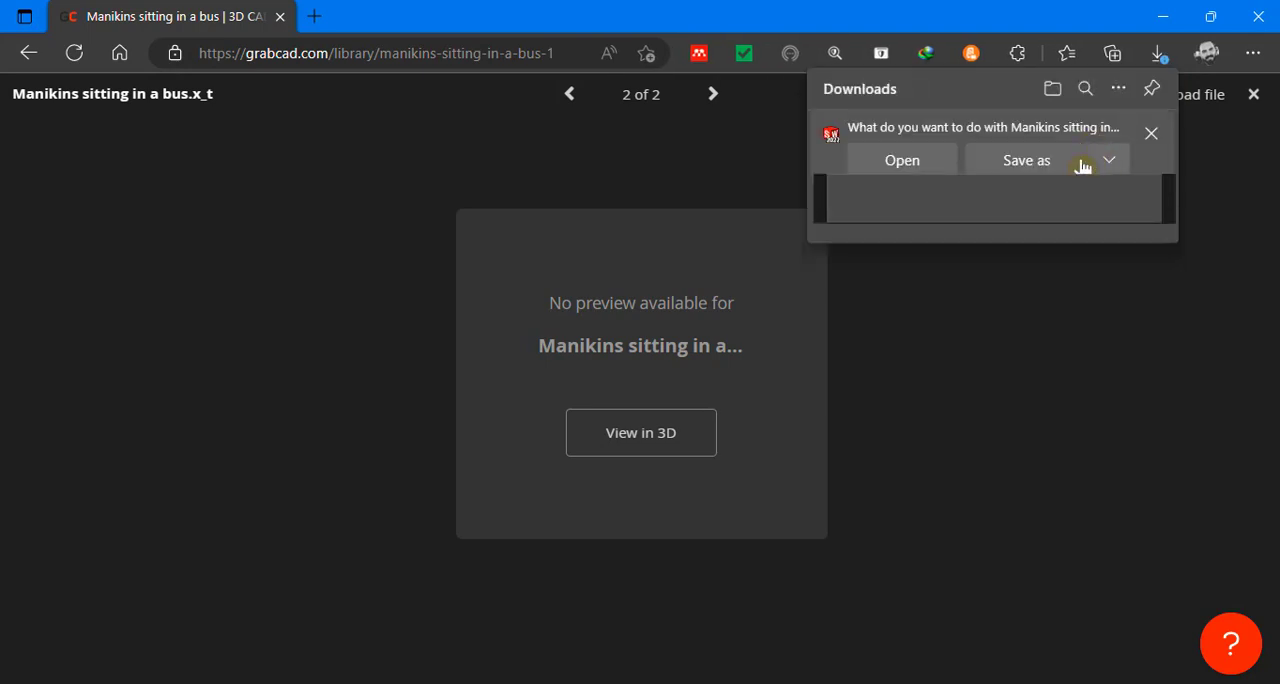
click(1045, 163)
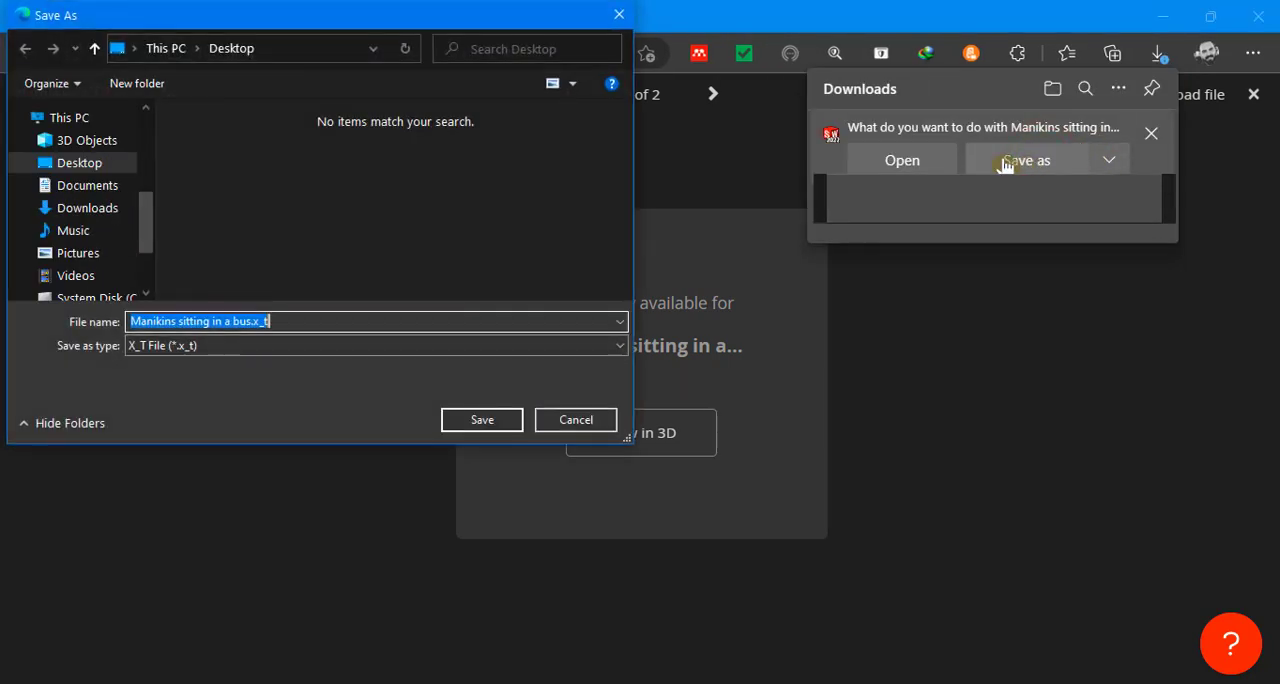
click(470, 420)
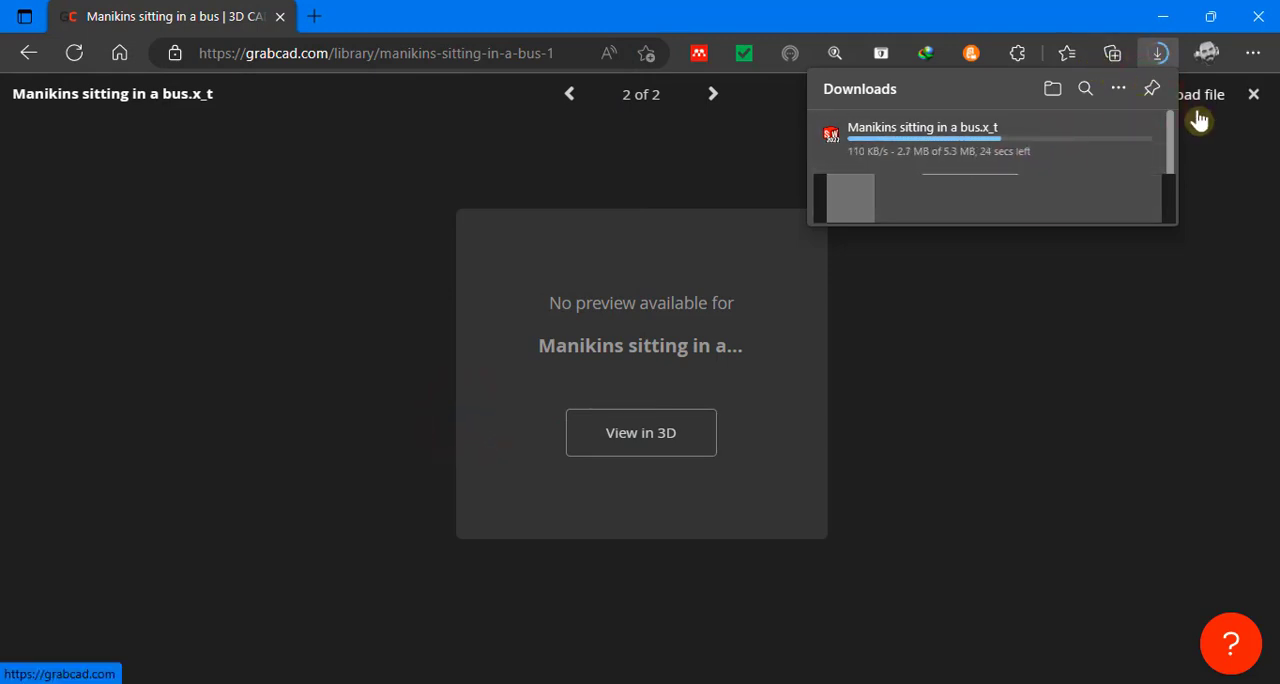
click(1163, 17)
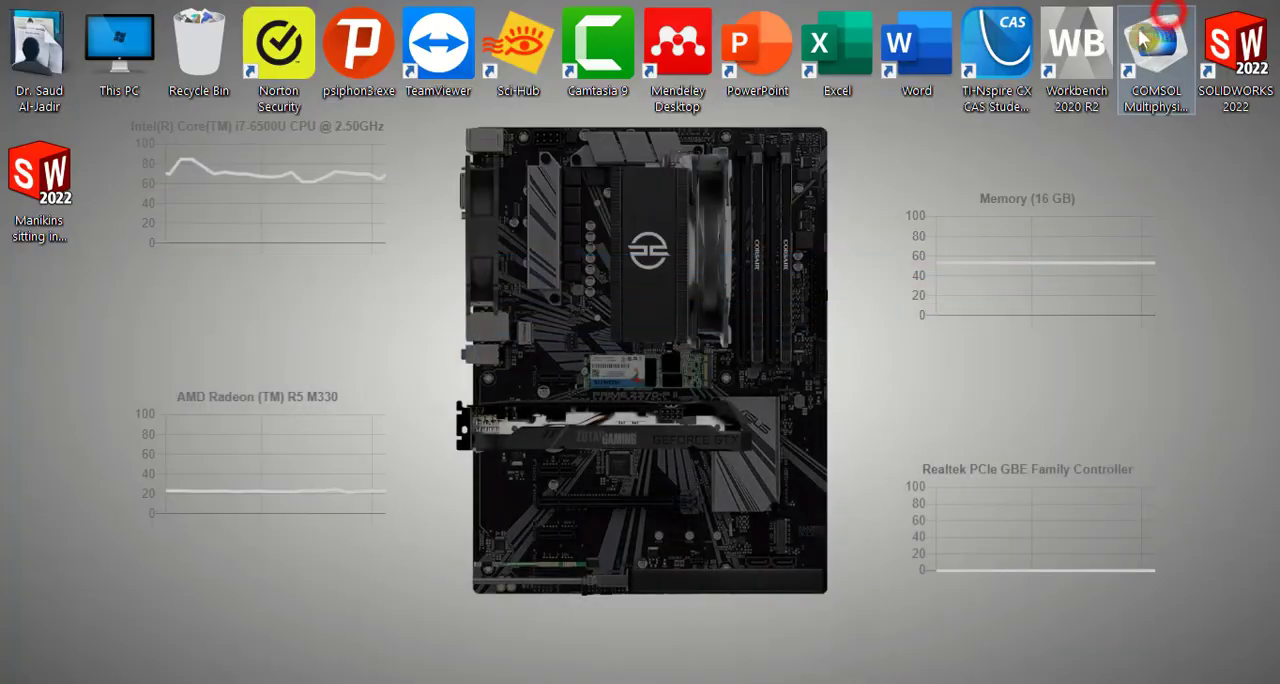
Step: Launch Workbench 2020 R2, add a Geometry component system to the project schematic, and open its geometry in DesignModeler
double_click(1075, 53)
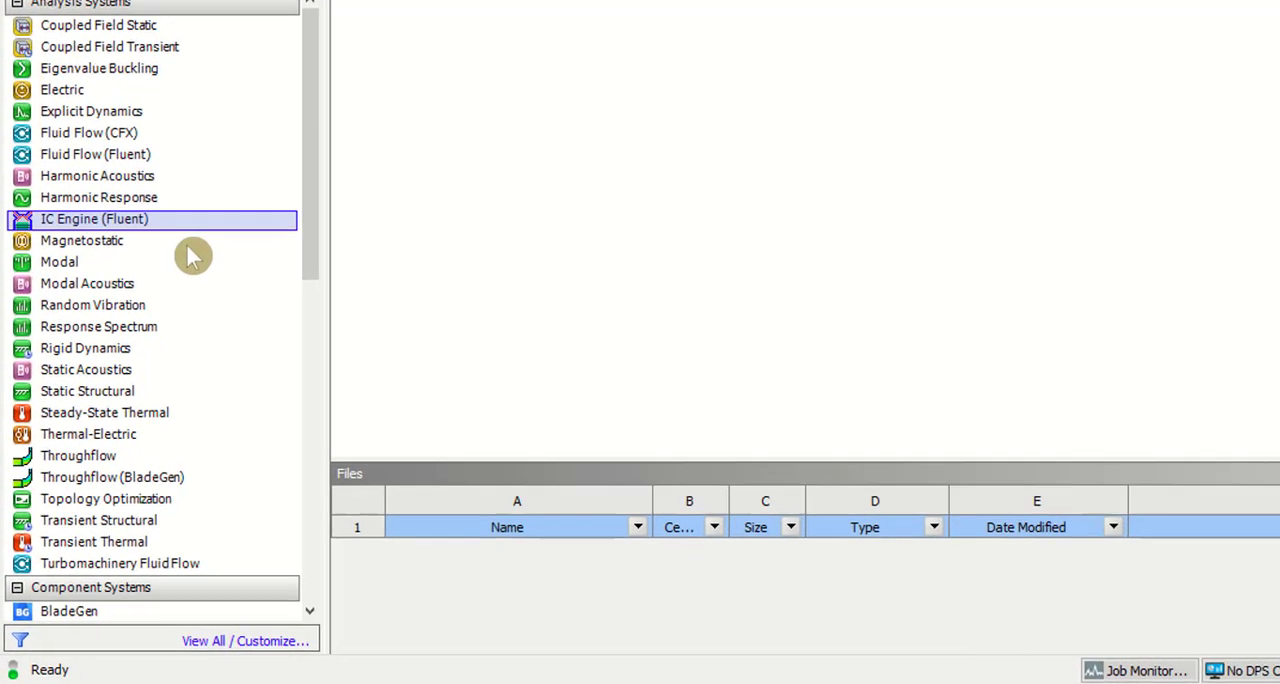
scroll(170, 340, down, 3)
scroll(180, 350, down, 2)
drag(198, 327, 631, 0)
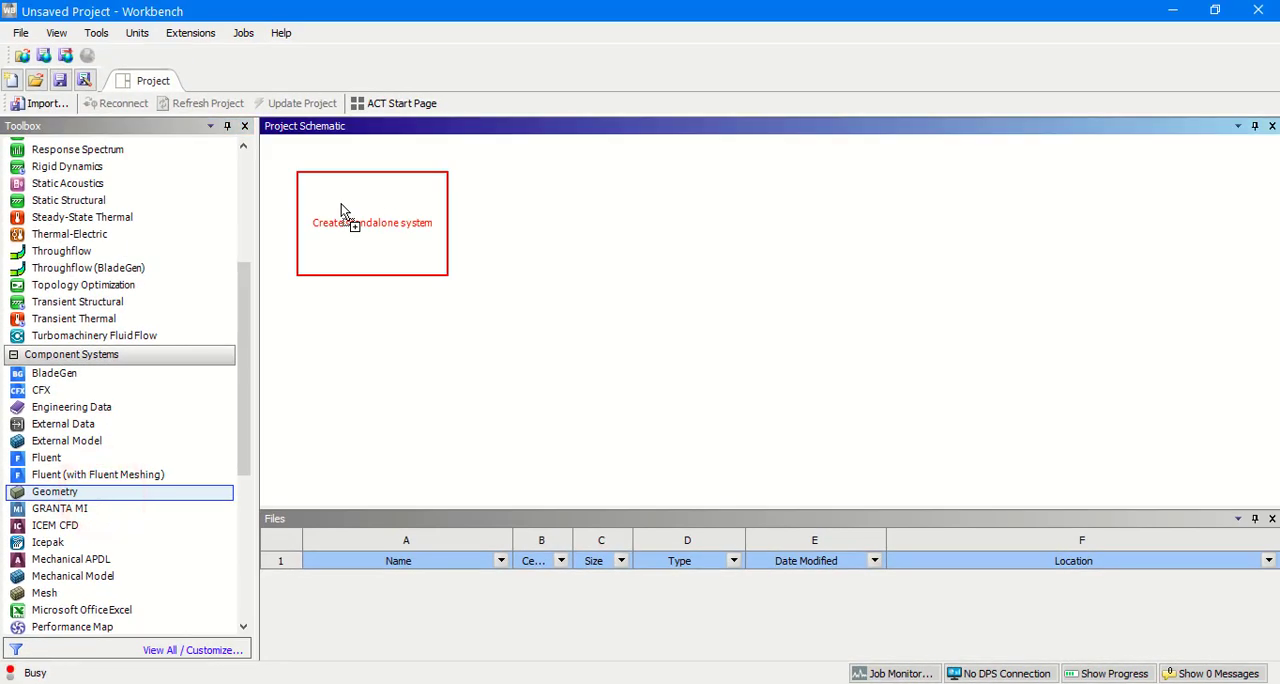
drag(341, 203, 341, 203)
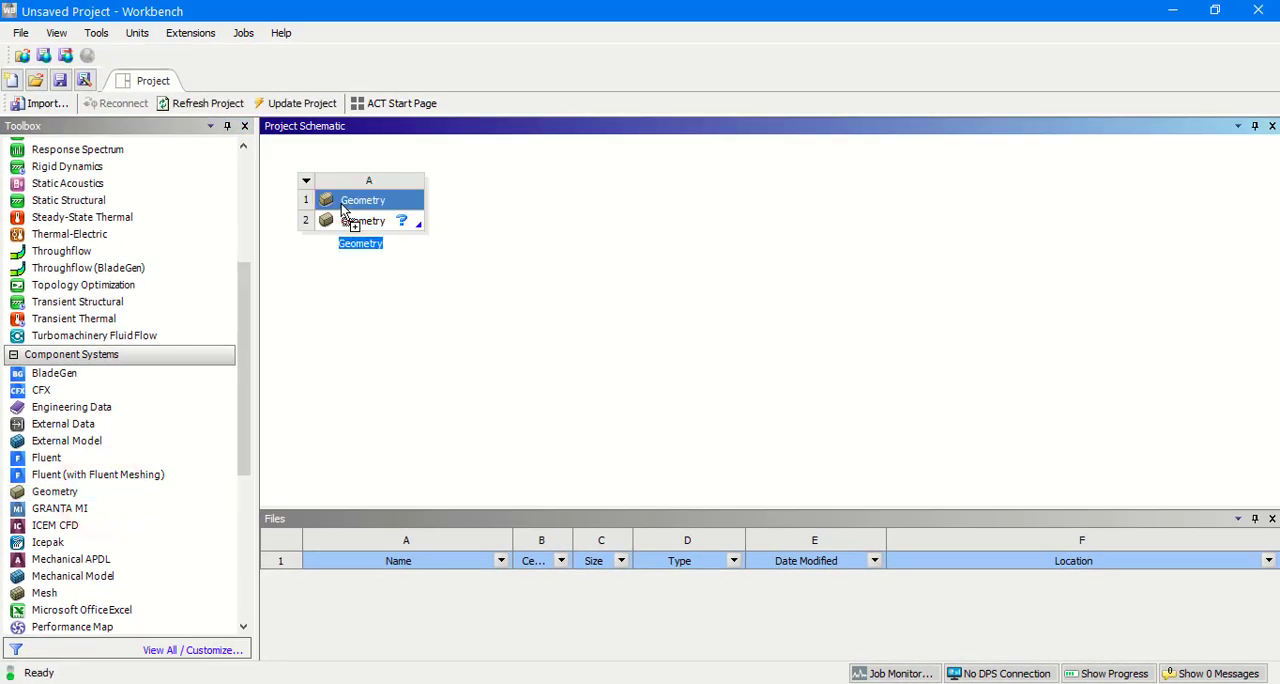
click(335, 218)
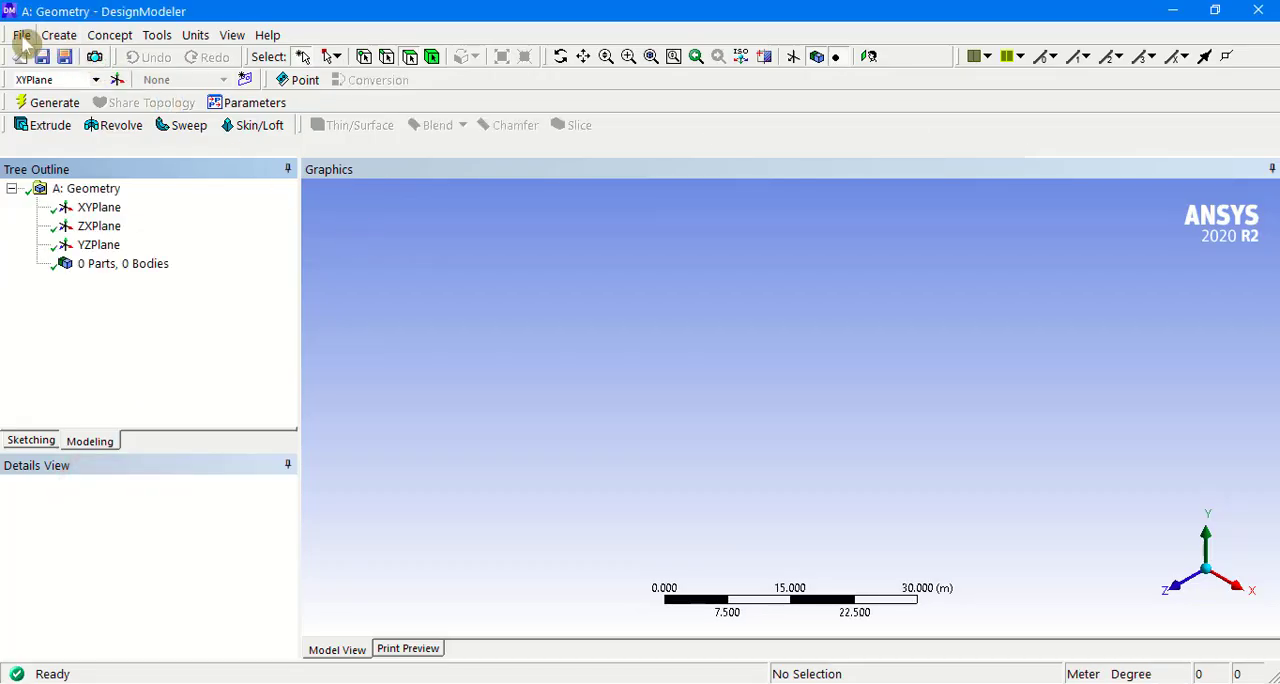
Step: Import the external geometry file Manikins sitting in a bus.x_t from the Desktop and generate the model
click(24, 36)
click(80, 202)
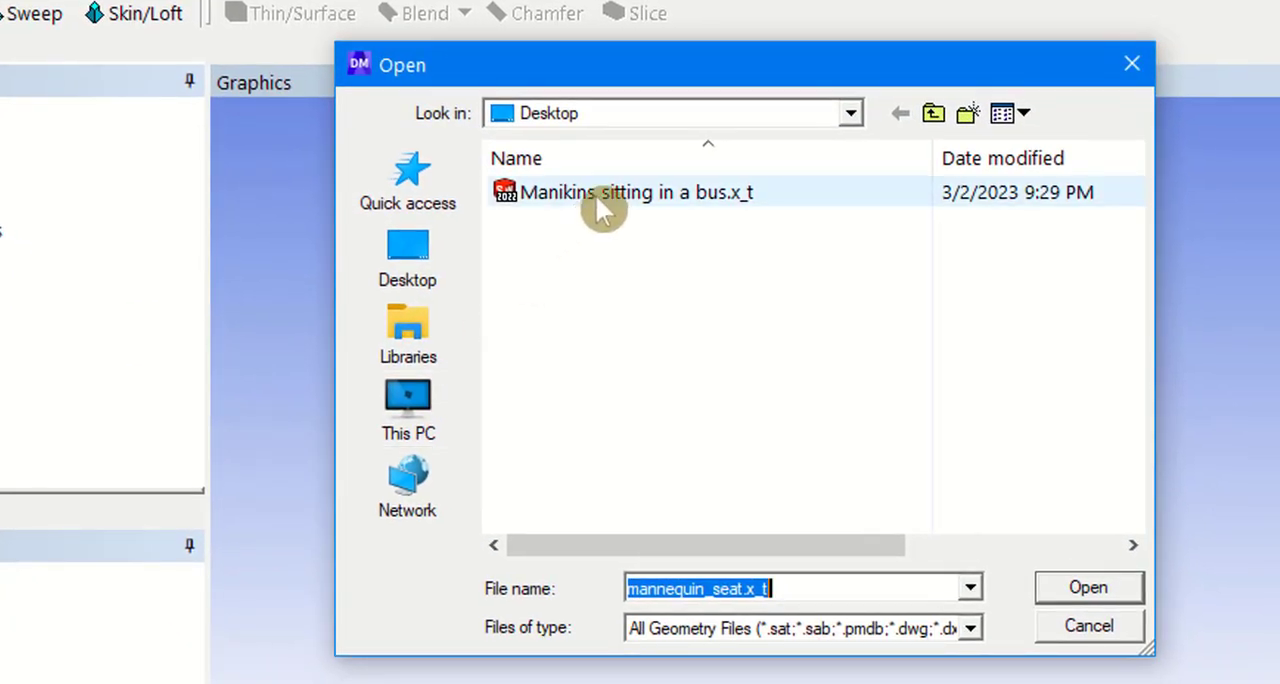
click(597, 194)
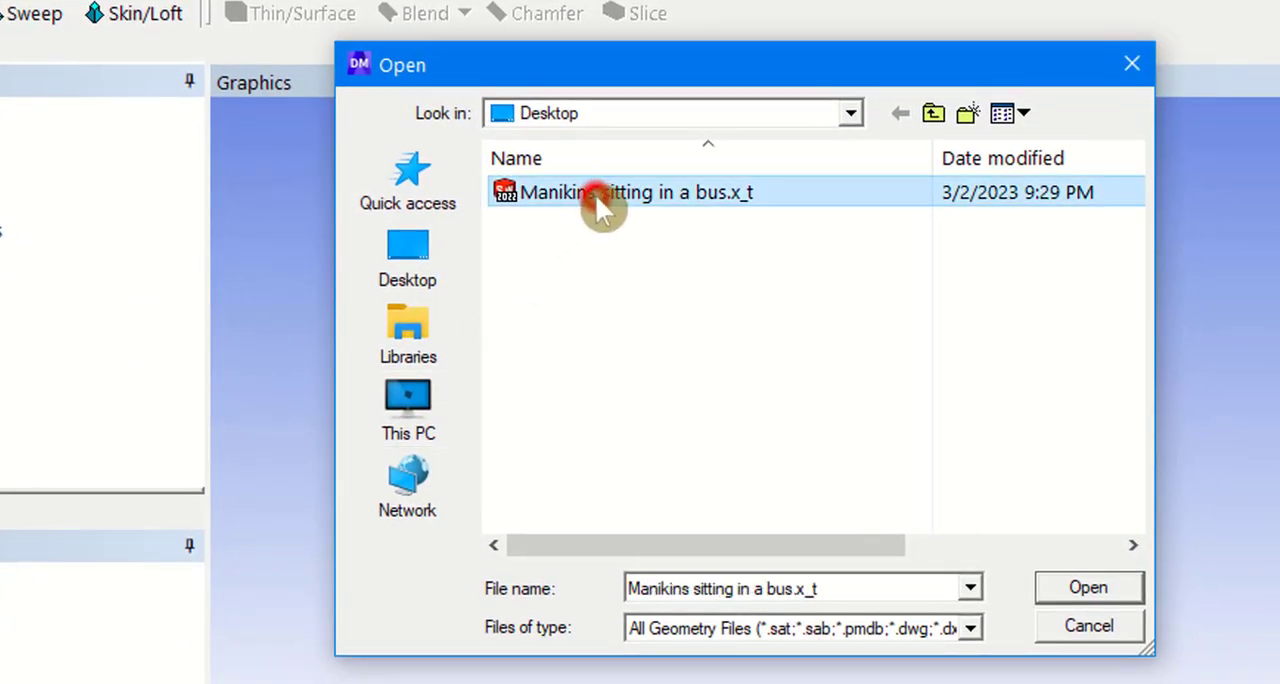
double_click(595, 194)
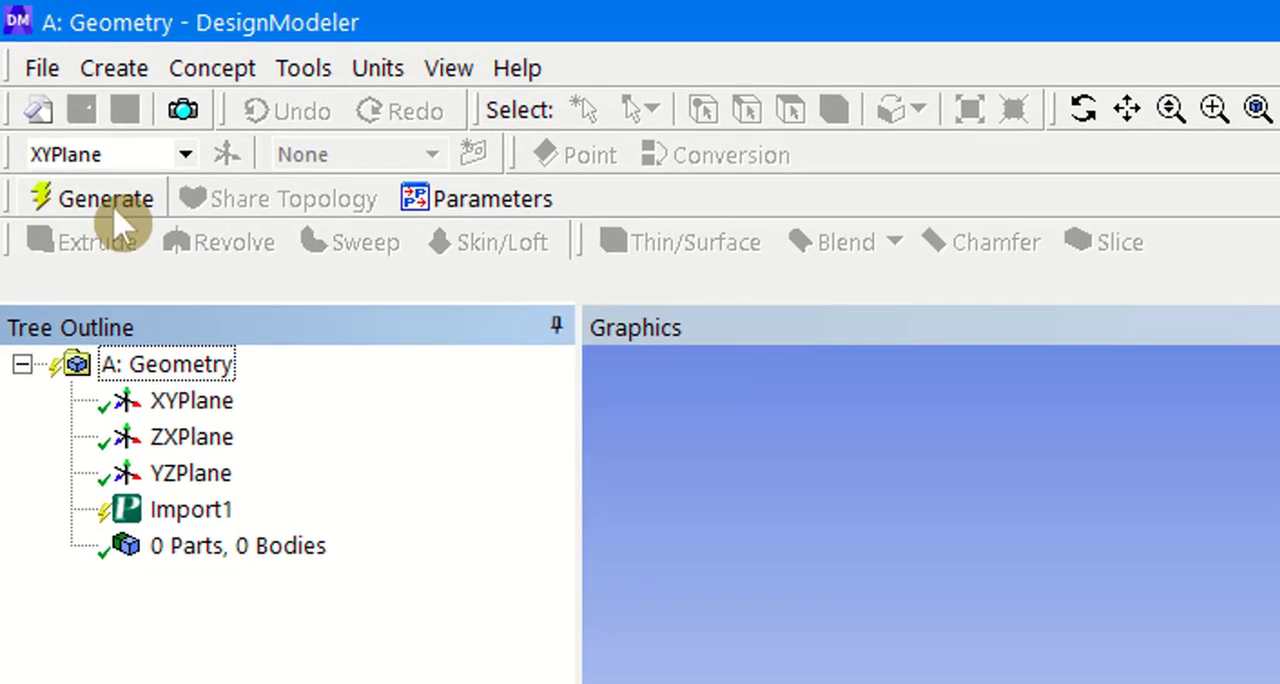
click(108, 204)
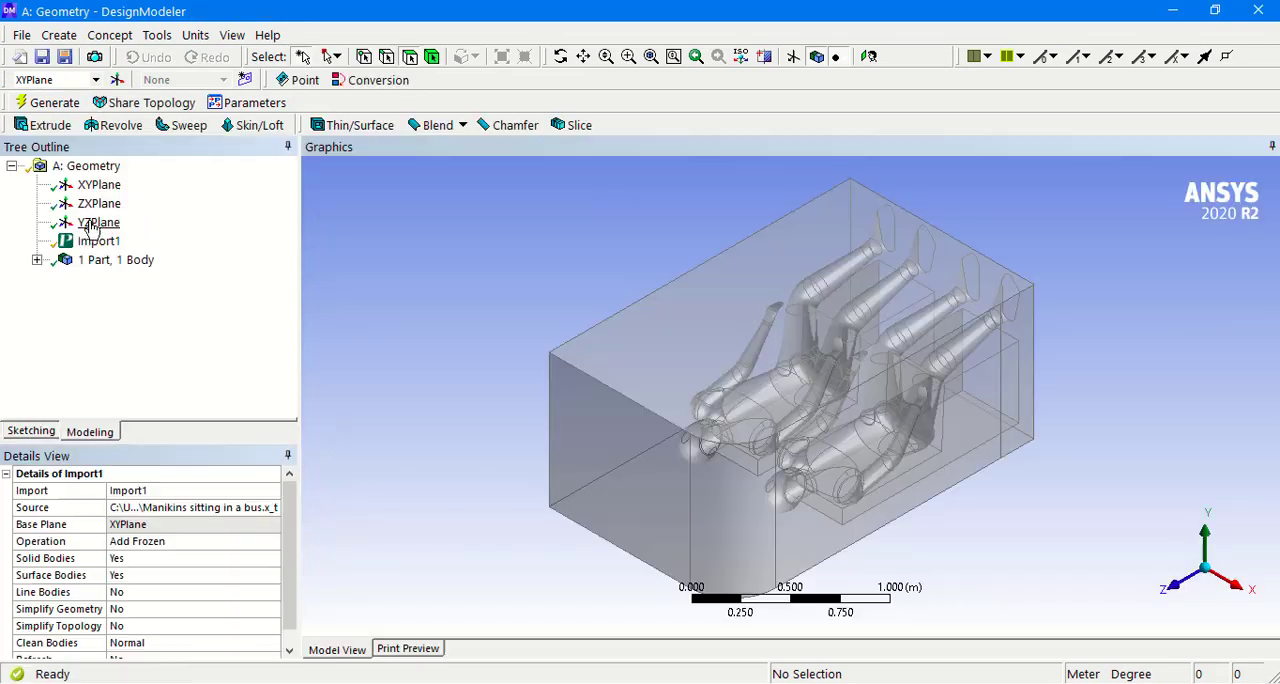
Step: Examine the imported enclosure and the two seated manikins from several directions, with the Z axis upright
click(90, 243)
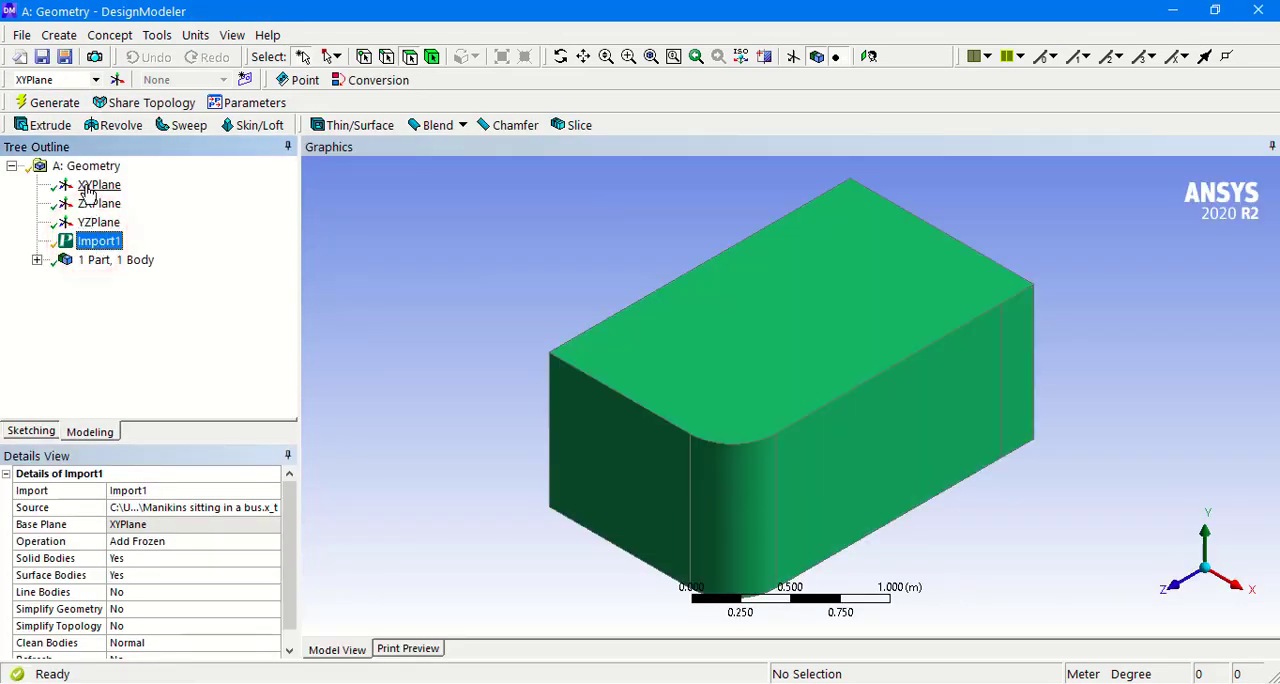
click(87, 187)
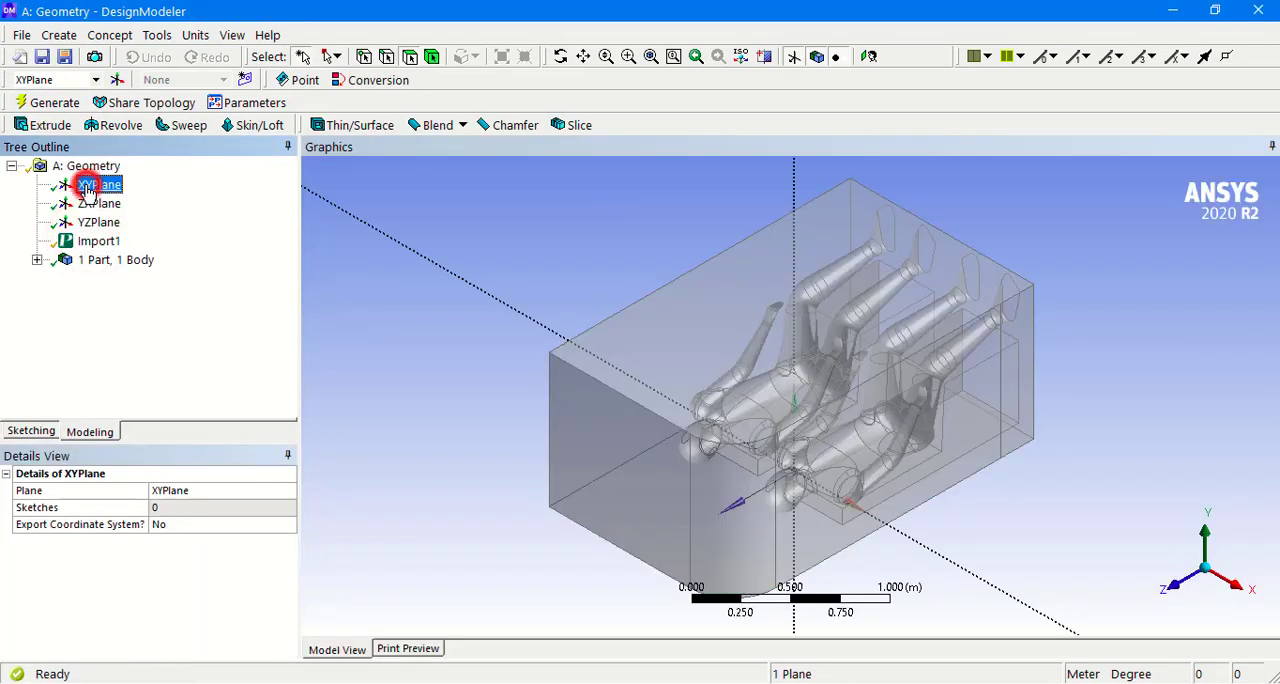
click(1207, 554)
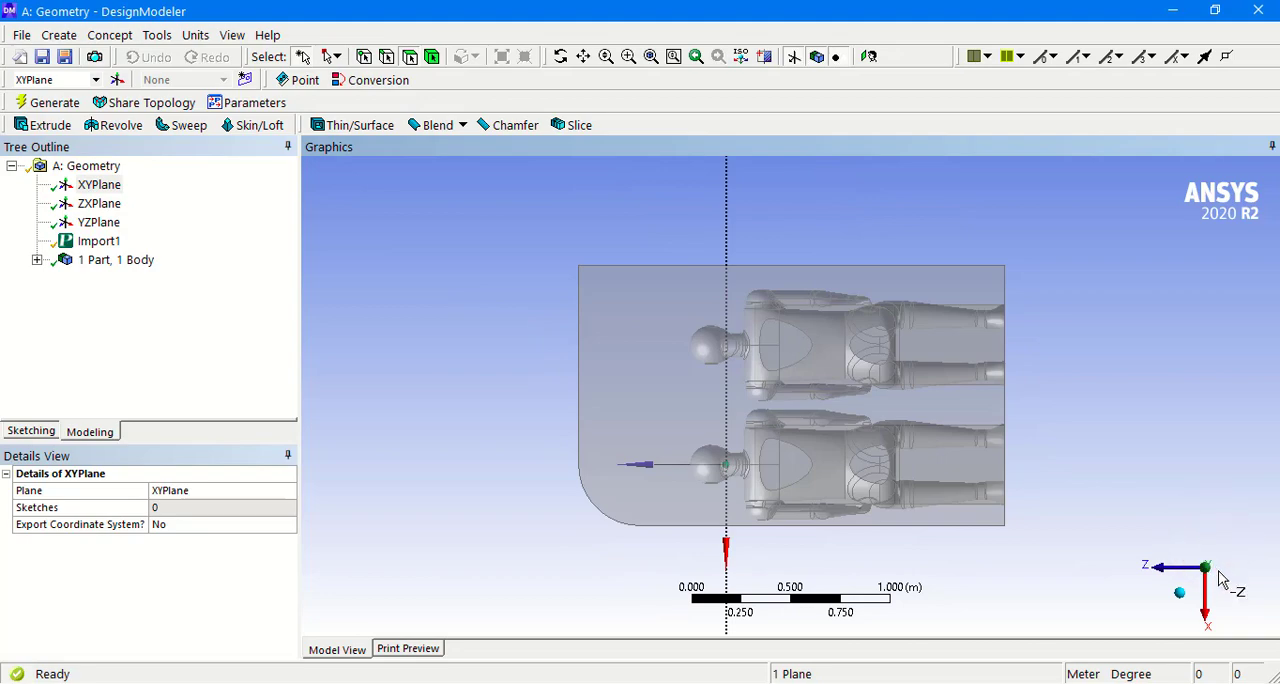
click(1224, 572)
middle_drag(971, 569, 569, 376)
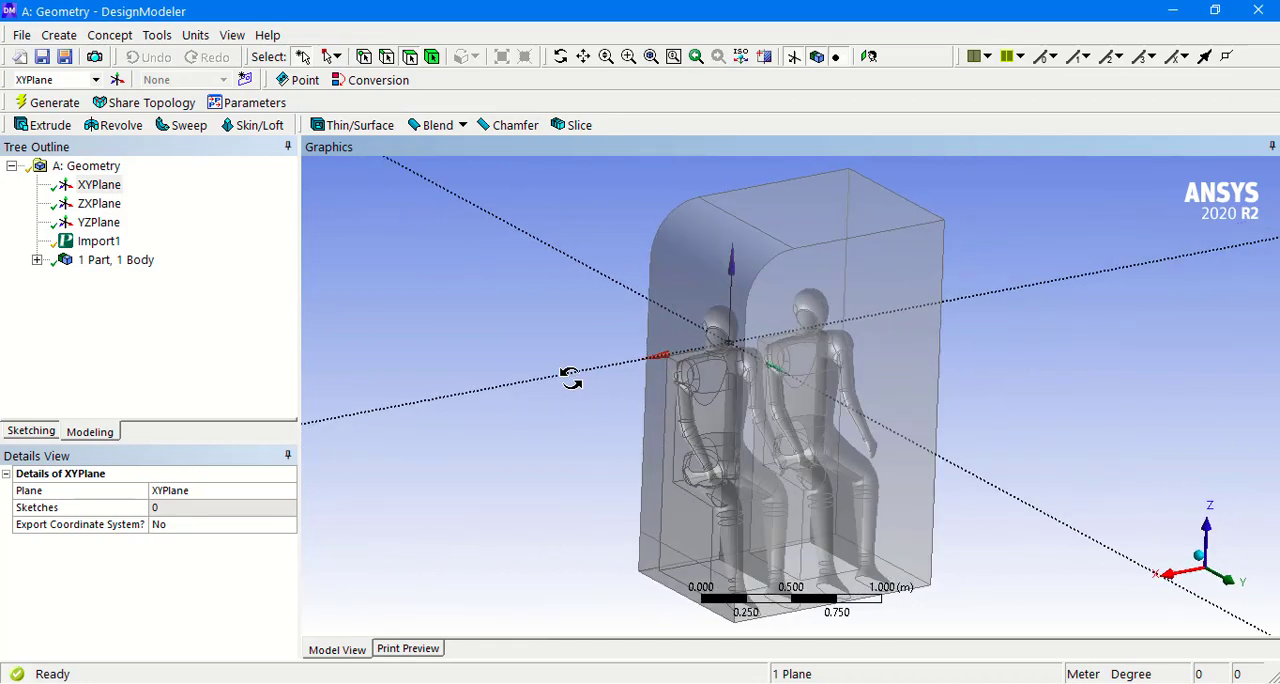
scroll(646, 366, up, 6)
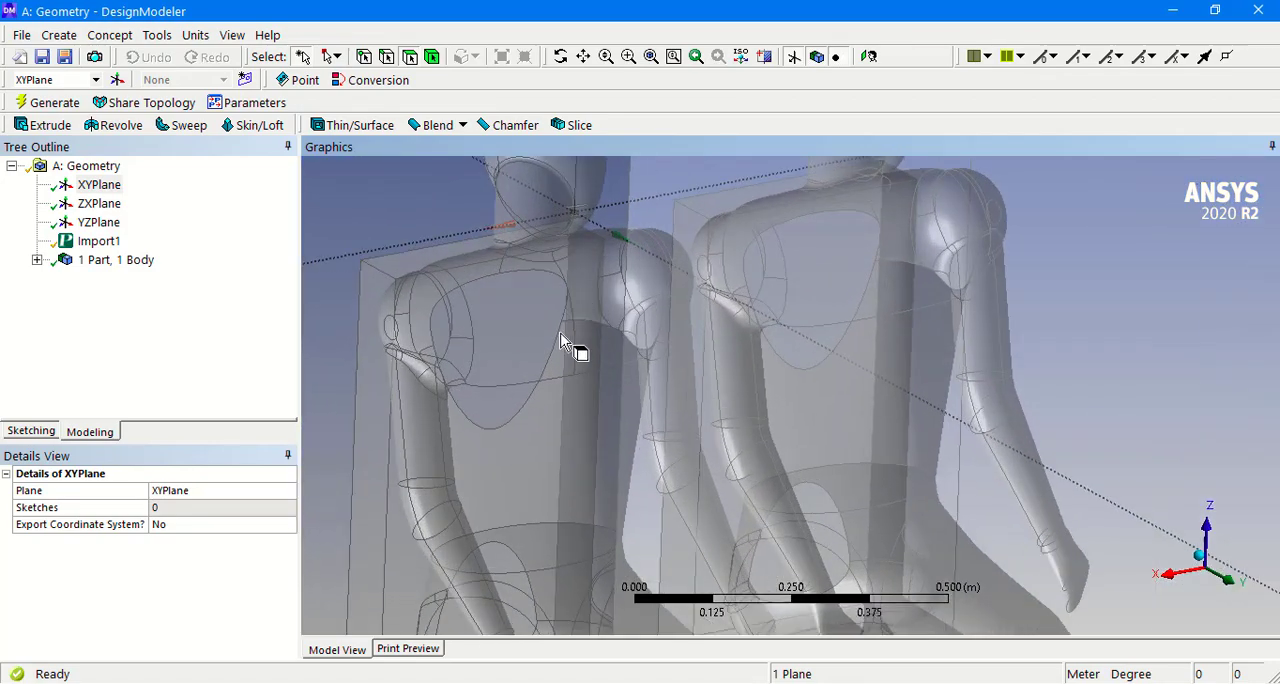
mouse_move(562, 335)
middle_down()
mouse_move(613, 319)
mouse_move(437, 320)
mouse_move(686, 323)
mouse_move(523, 323)
mouse_move(594, 317)
mouse_move(689, 335)
middle_up()
scroll(696, 332, down, 6)
Step: Create a named selection called Air_inlet from the curved upper face of the domain and generate it
click(771, 228)
right_click(771, 228)
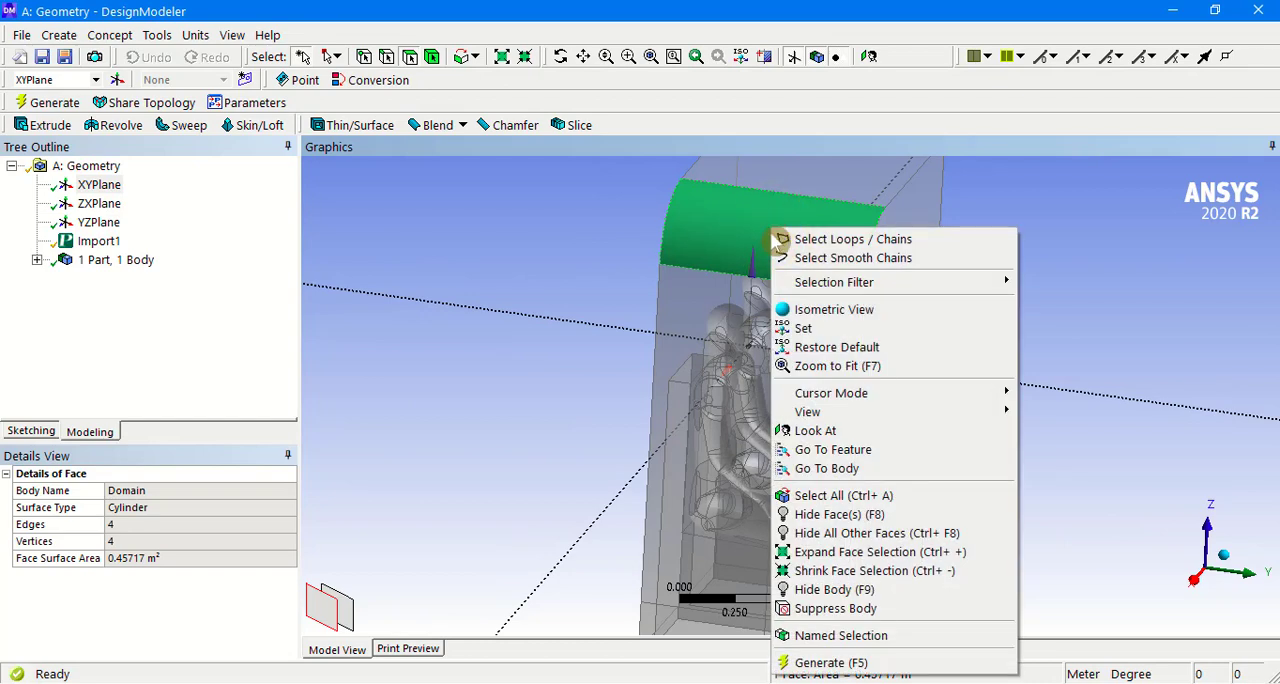
click(841, 635)
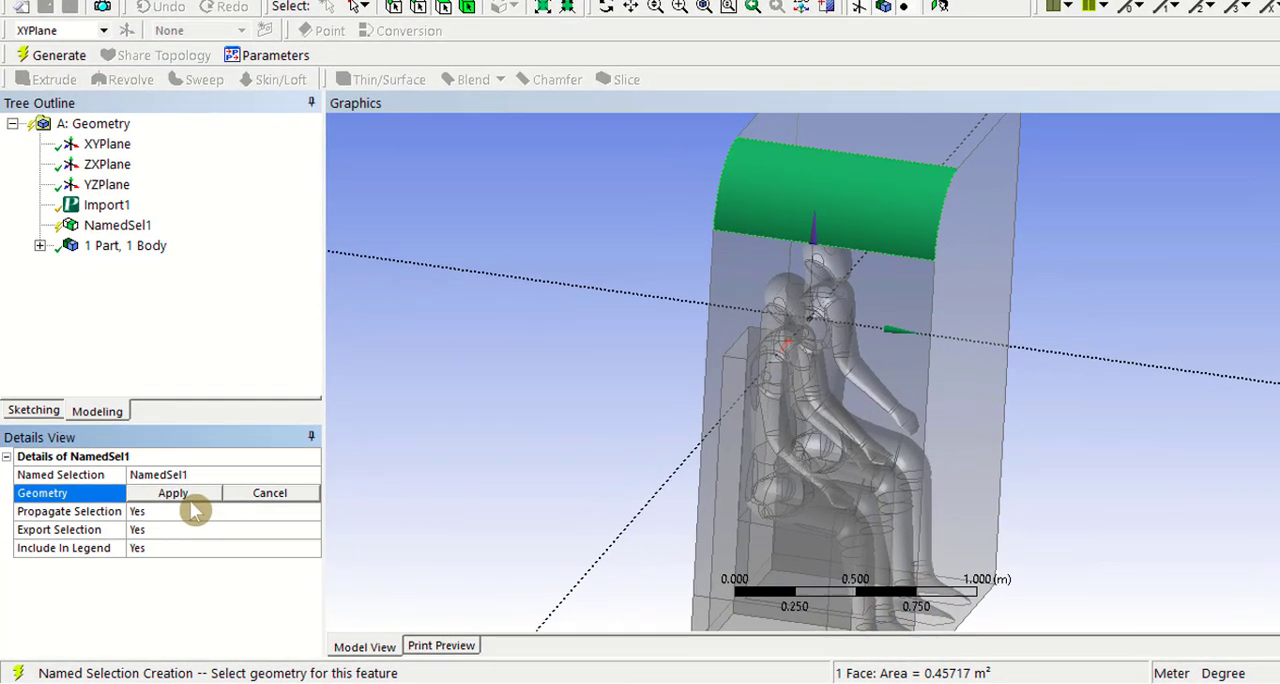
click(170, 507)
click(186, 490)
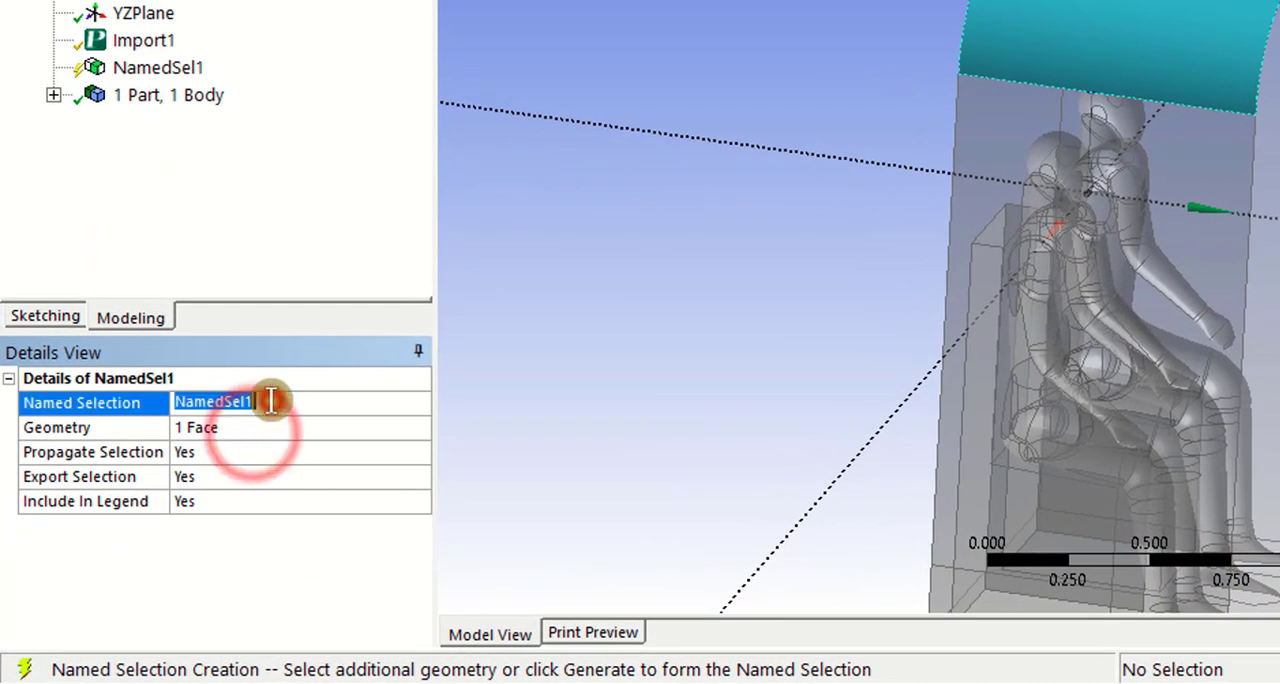
key(BackSpace)
text(Air inlet)
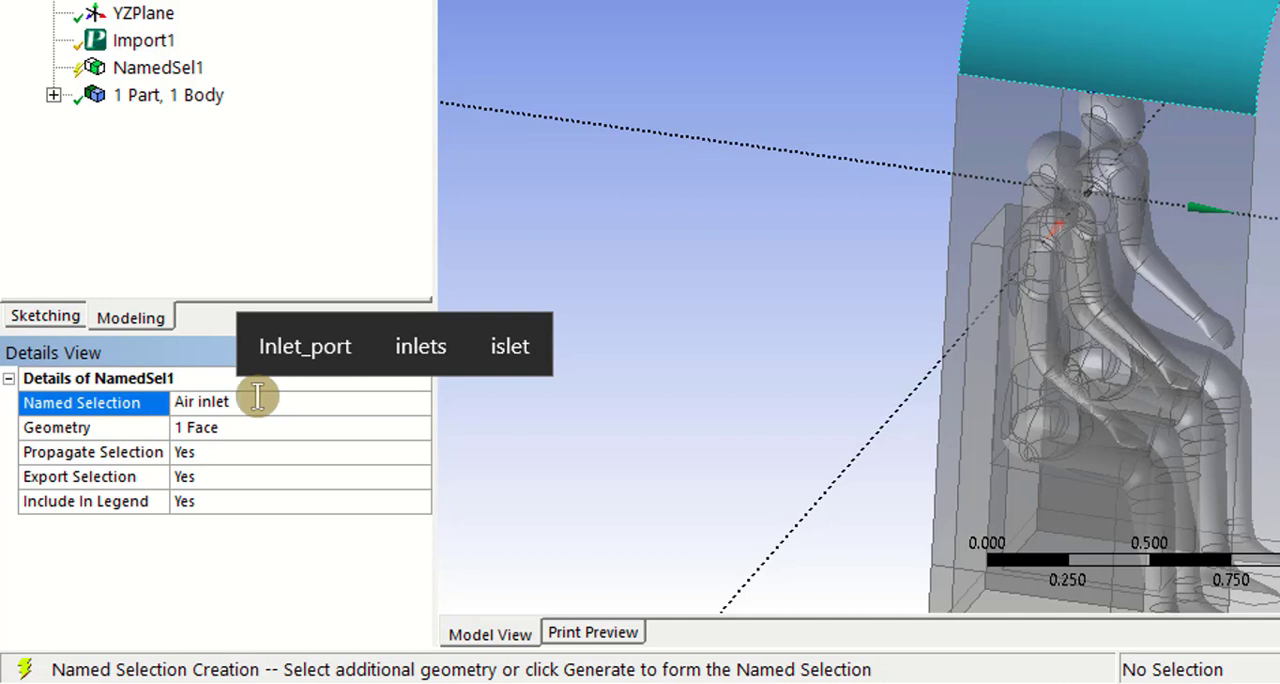
click(195, 403)
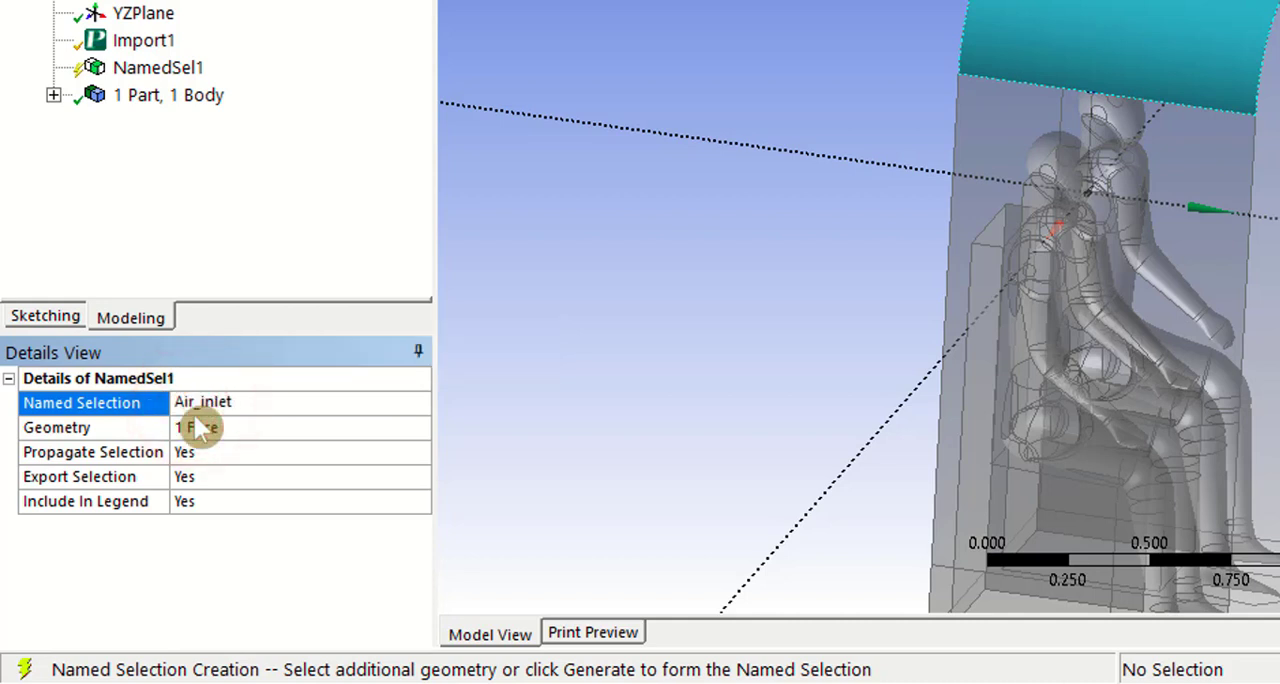
key(Return)
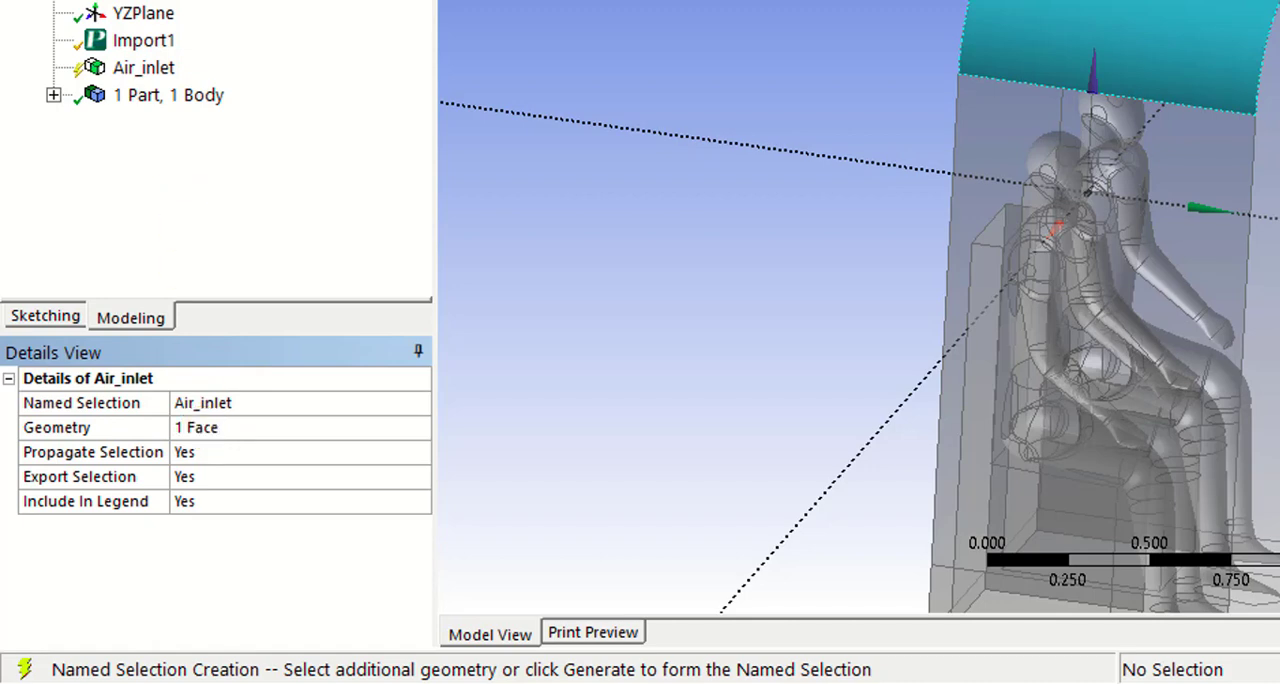
key(F5)
click(1168, 230)
right_click(1116, 237)
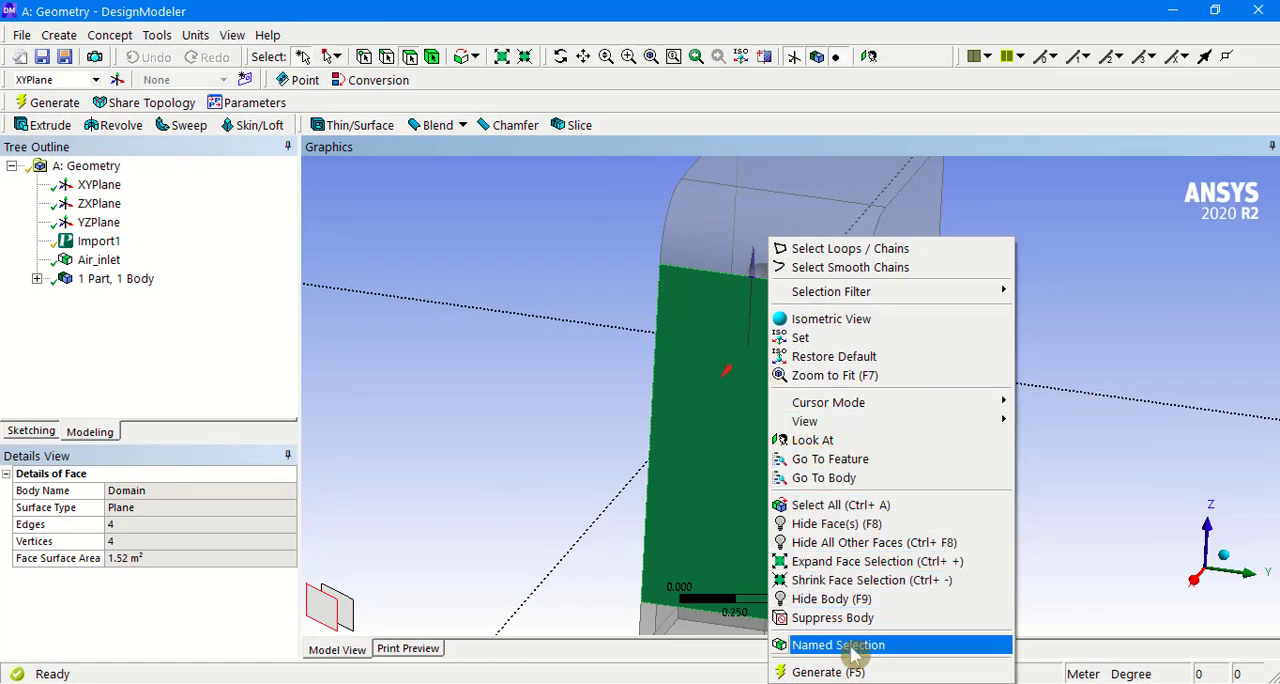
click(1100, 377)
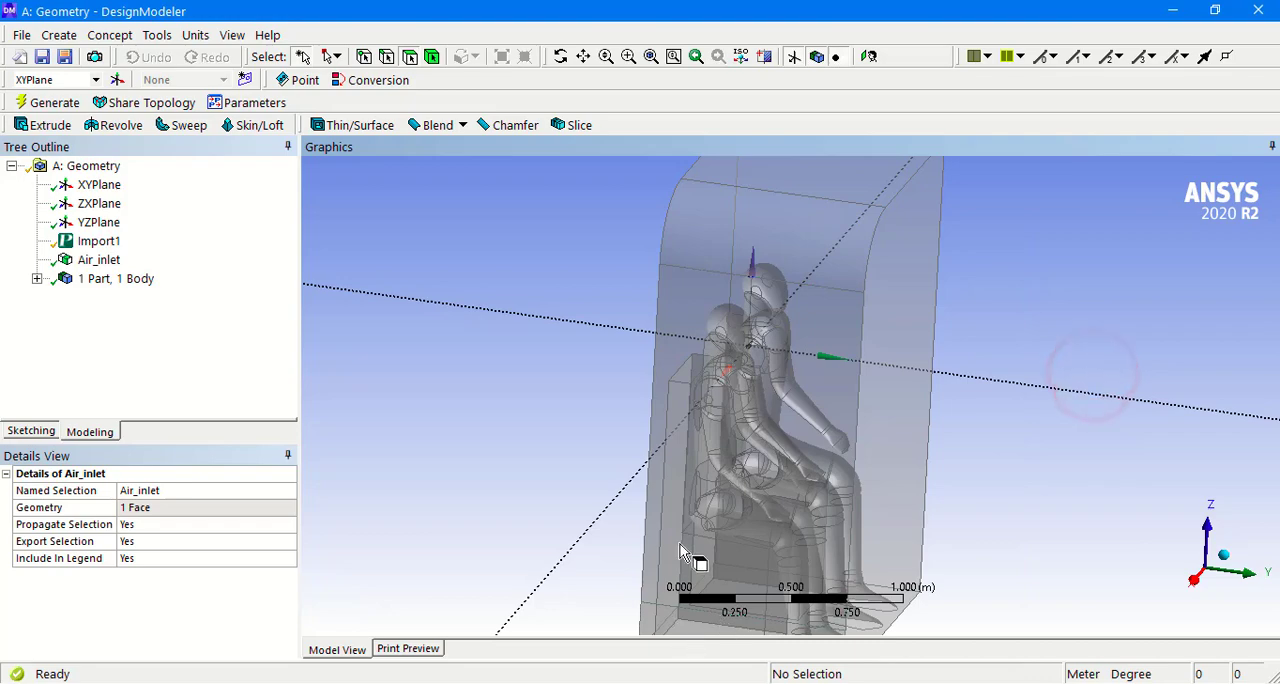
Step: Create a named selection called Outlet from the domain's low strip face beneath the curved air inlet and generate it
middle_drag(594, 474, 588, 532)
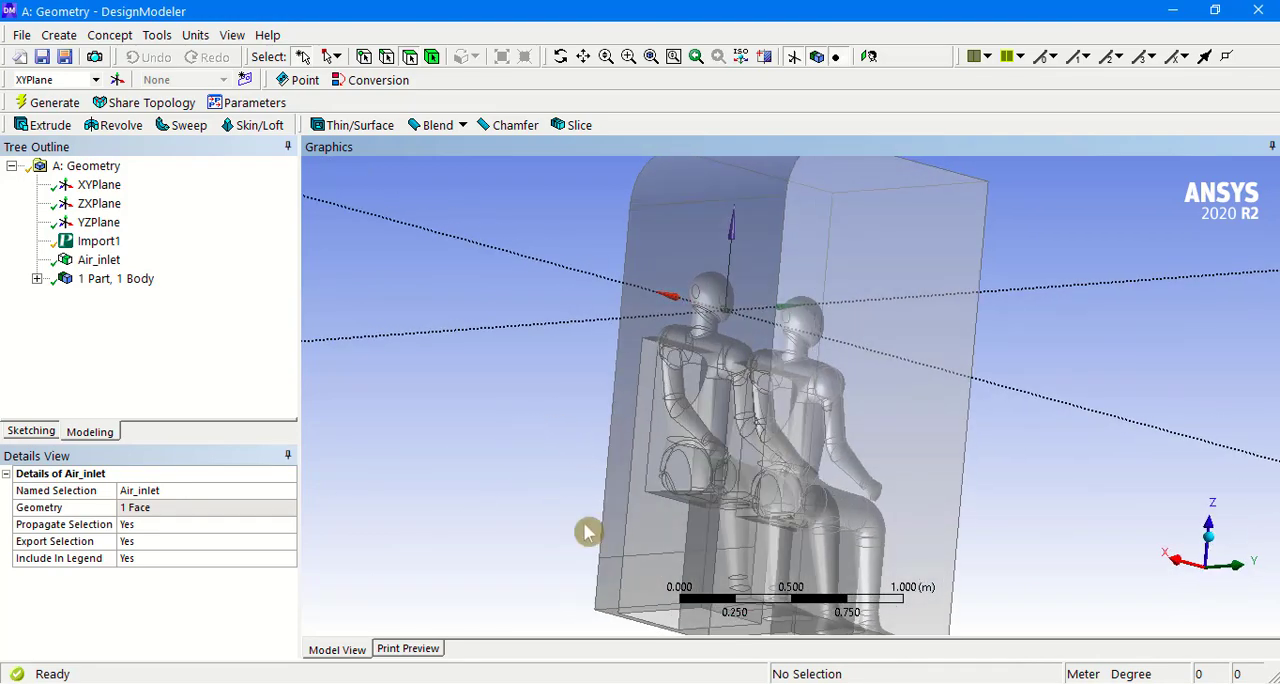
click(624, 578)
right_click(616, 564)
click(655, 535)
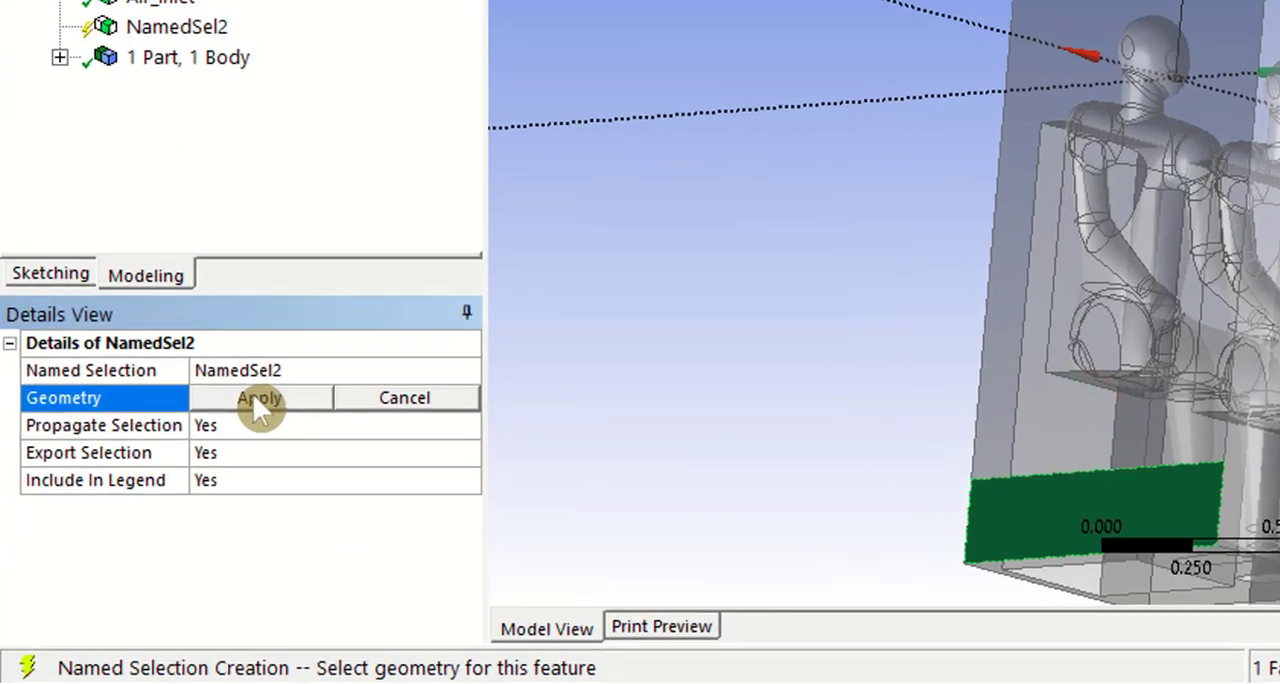
click(150, 507)
click(192, 490)
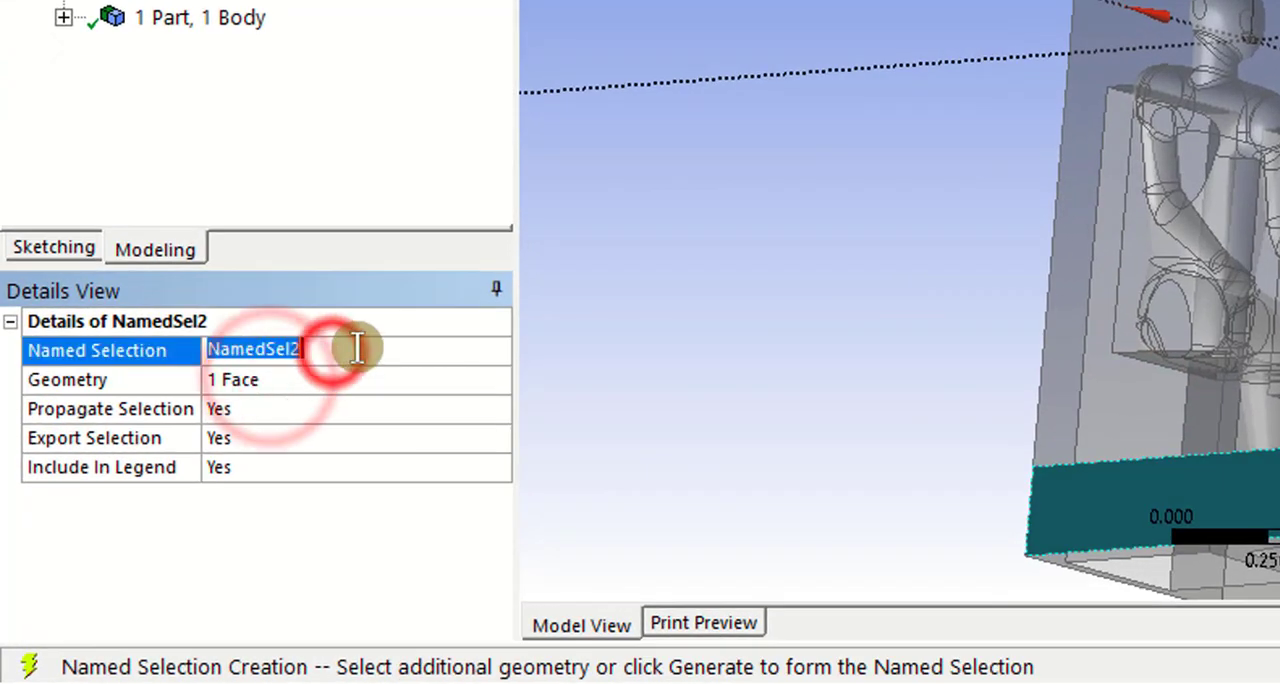
text(Outlet)
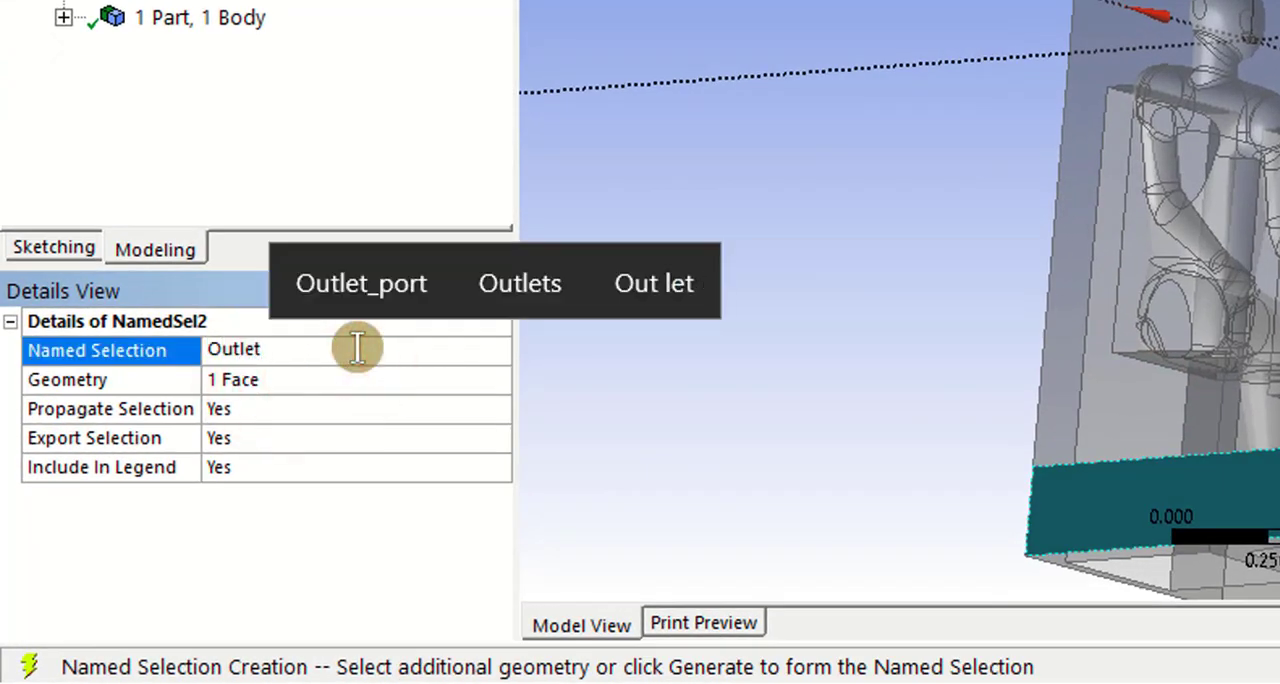
key(Return)
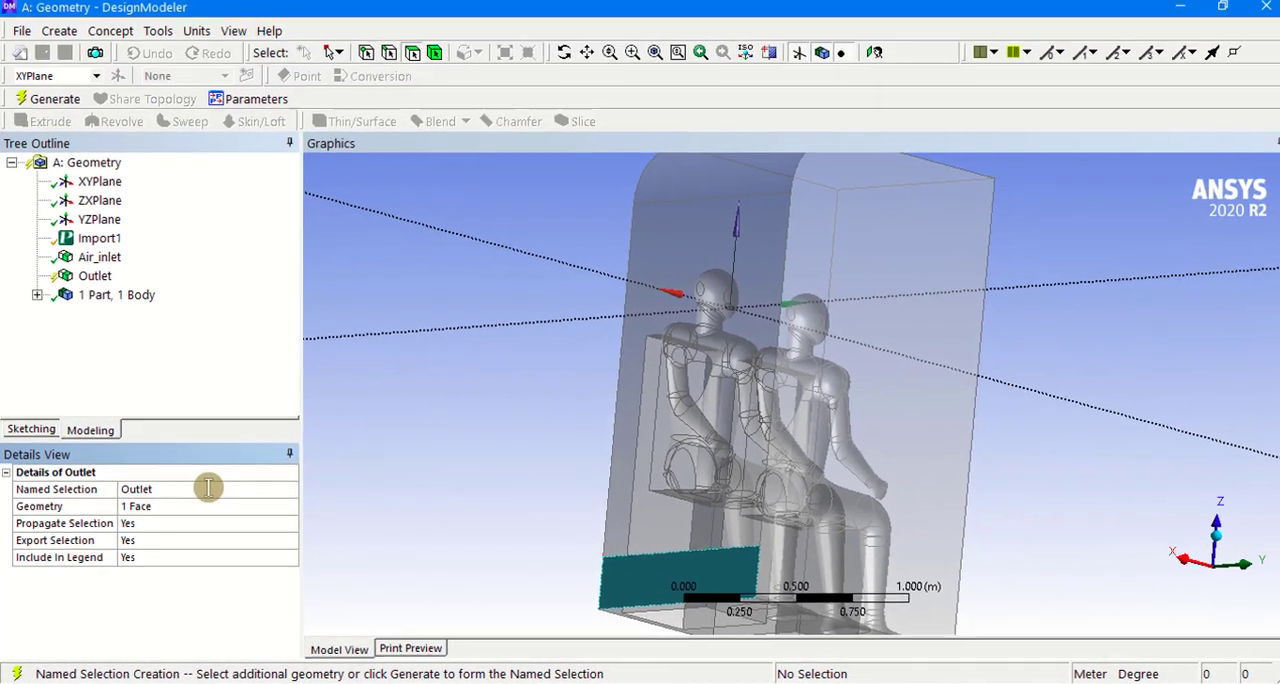
click(55, 104)
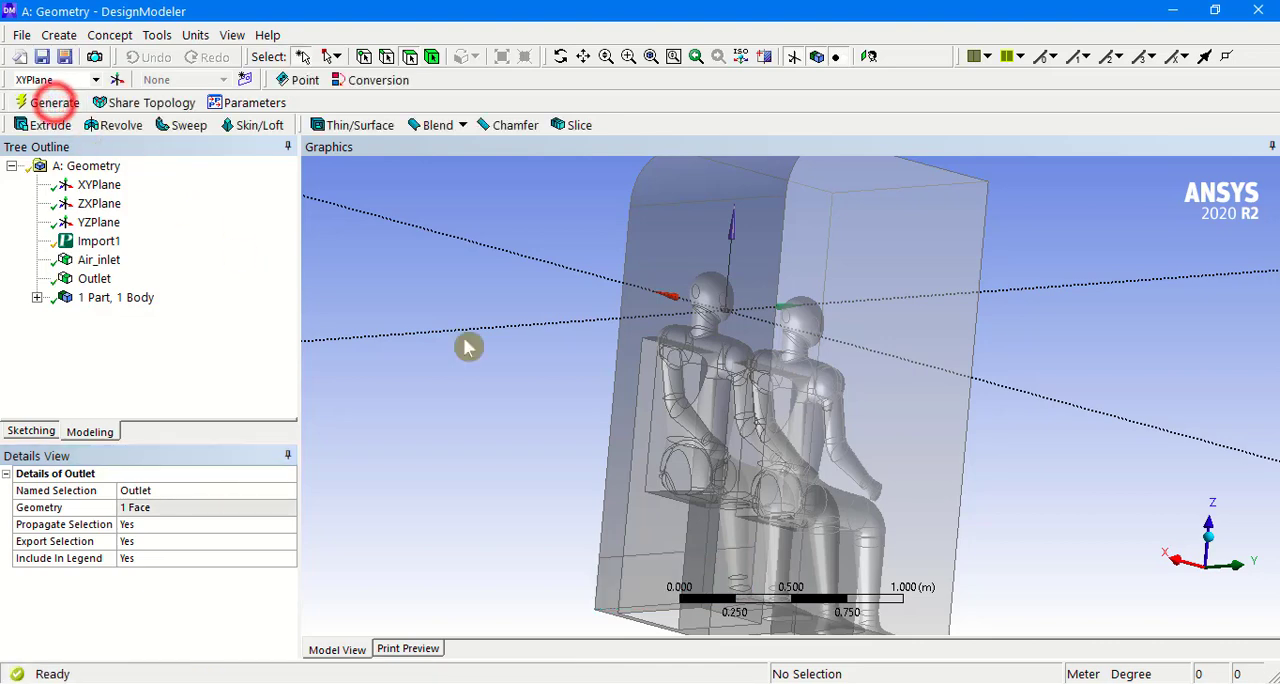
Step: Create a named selection called Symmetry from the domain's flat rectangular side face opposite the outlet and generate it
middle_drag(1017, 383, 649, 376)
click(784, 329)
right_click(782, 326)
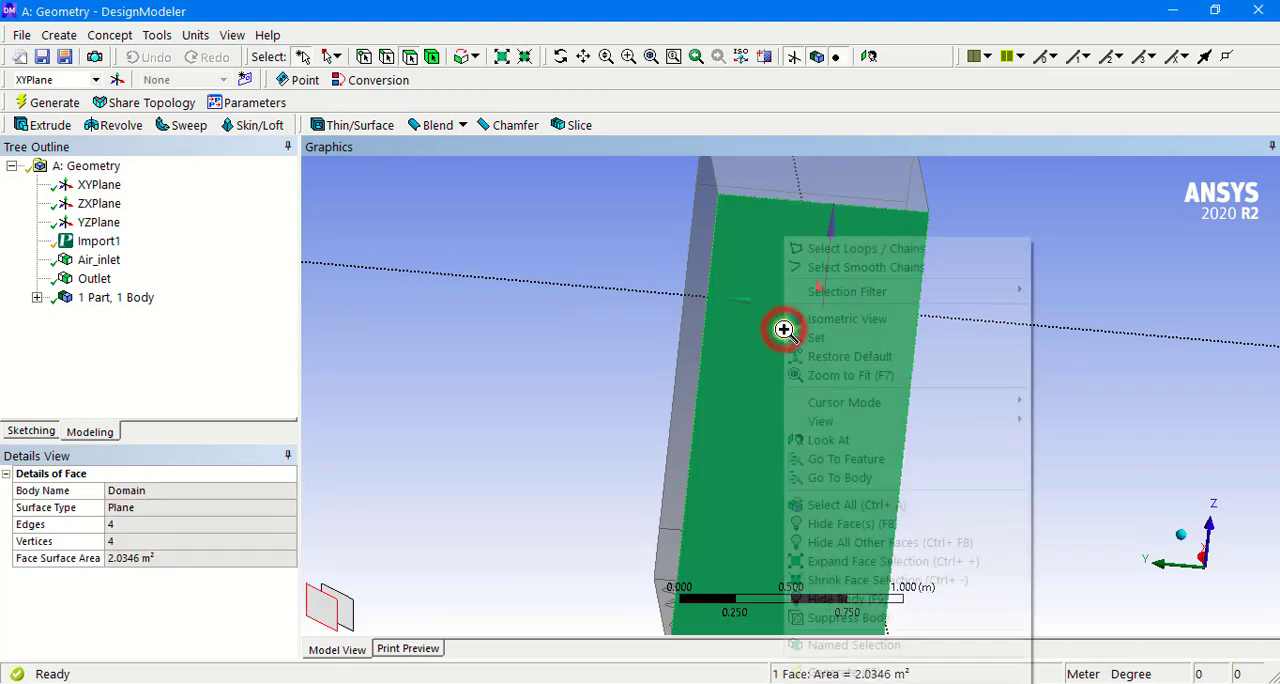
click(886, 645)
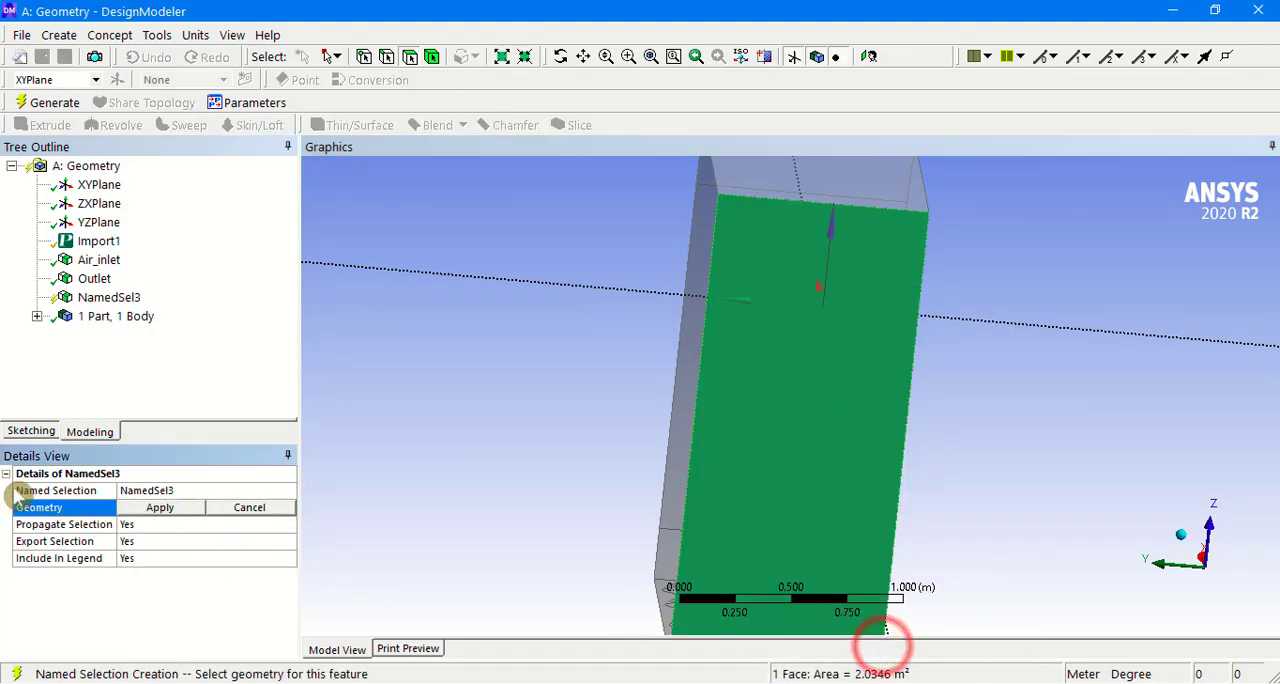
click(128, 506)
click(188, 486)
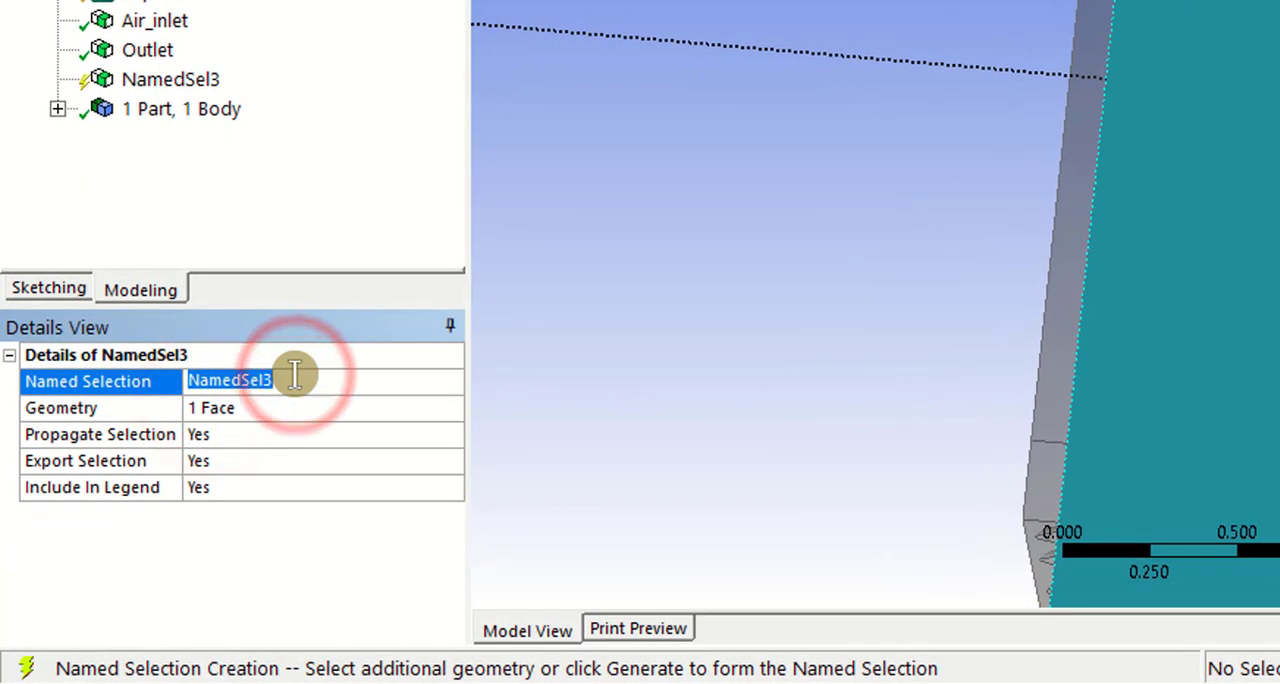
text(Symmetry)
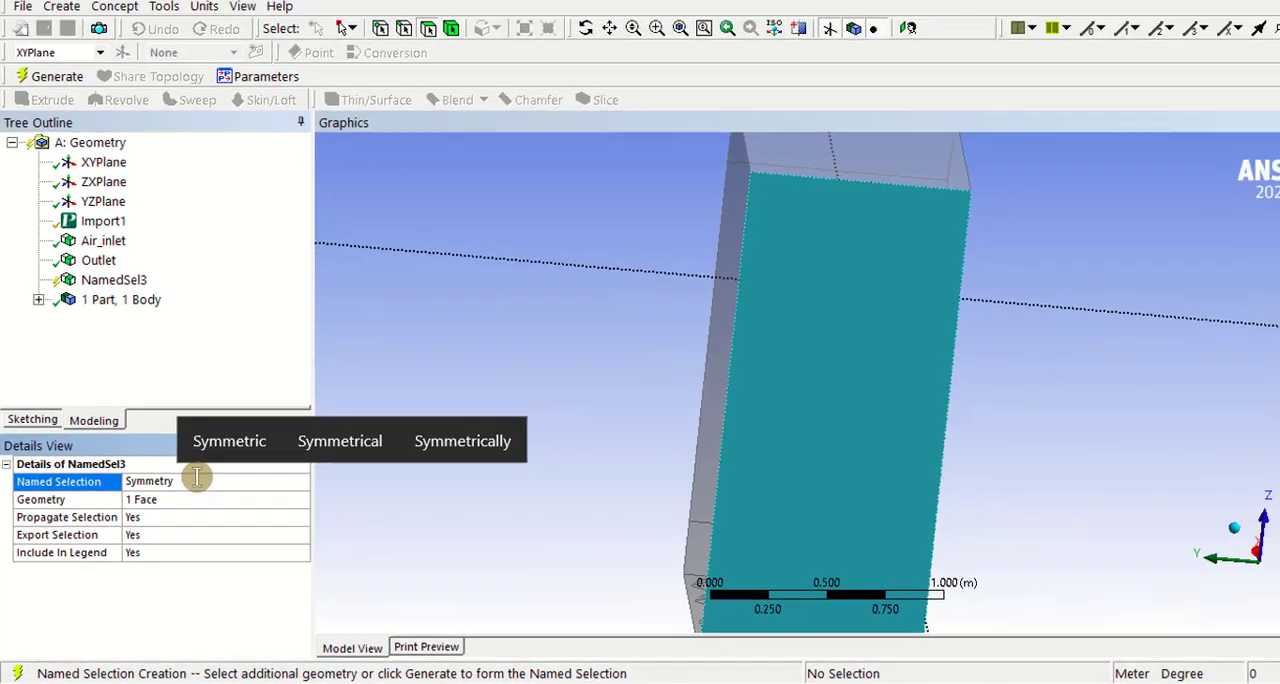
key(Return)
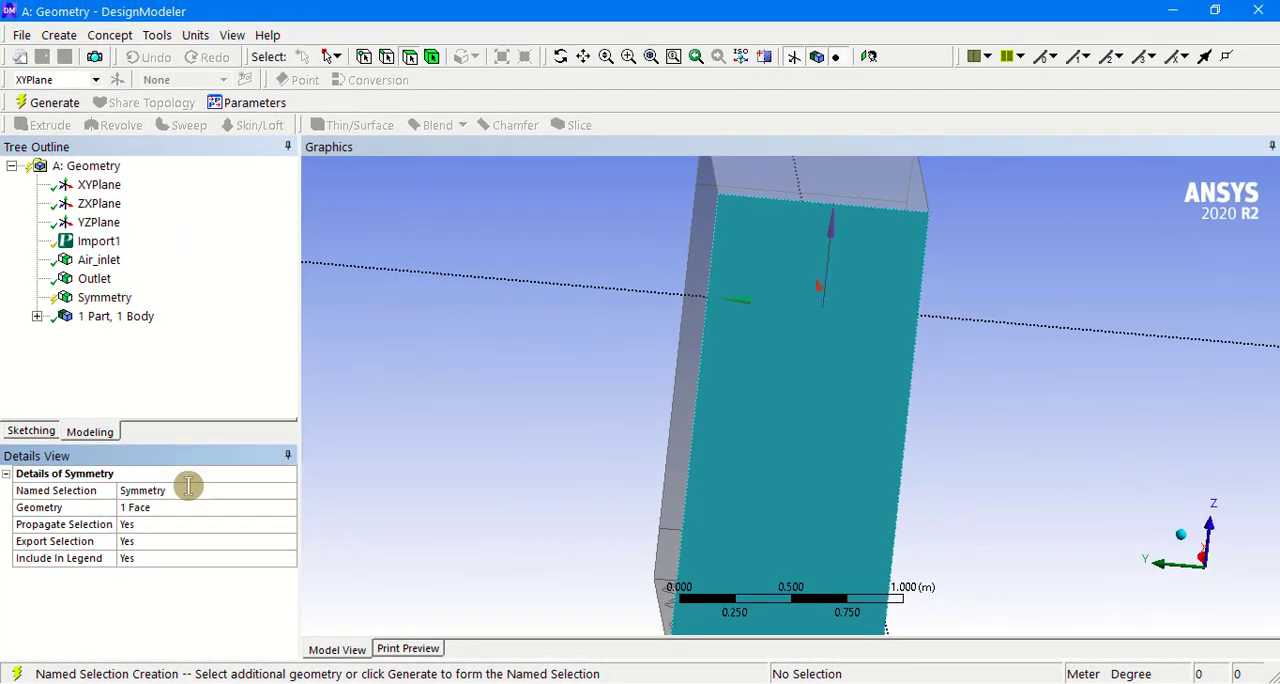
click(60, 103)
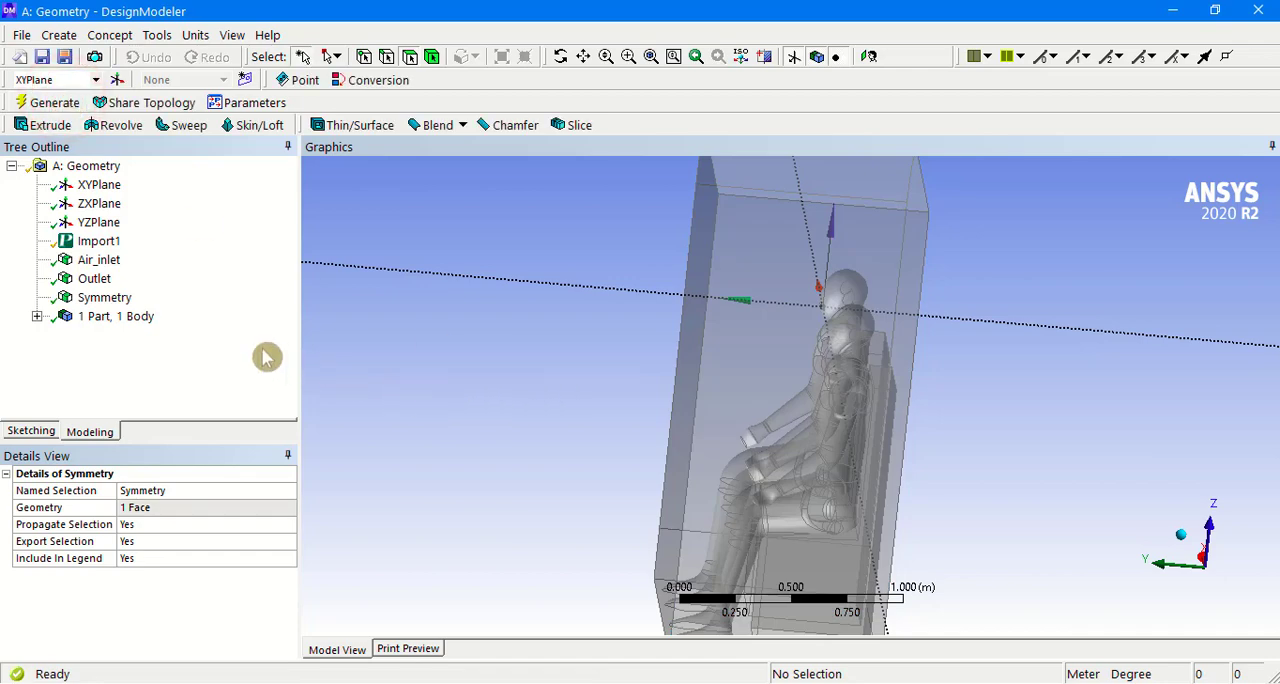
click(115, 297)
Step: Create a named selection called Periodic_1 from the round-cornered end face in front of the manikins and generate it
middle_drag(557, 429, 857, 444)
click(848, 383)
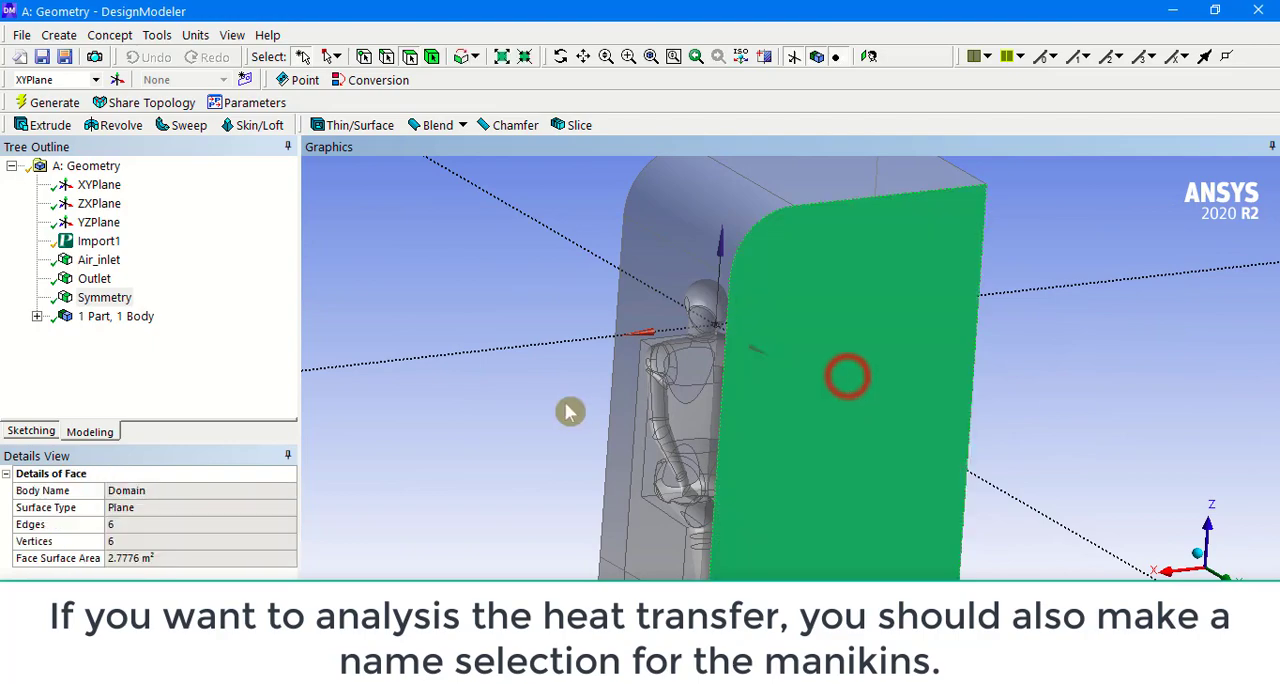
middle_drag(529, 414, 500, 426)
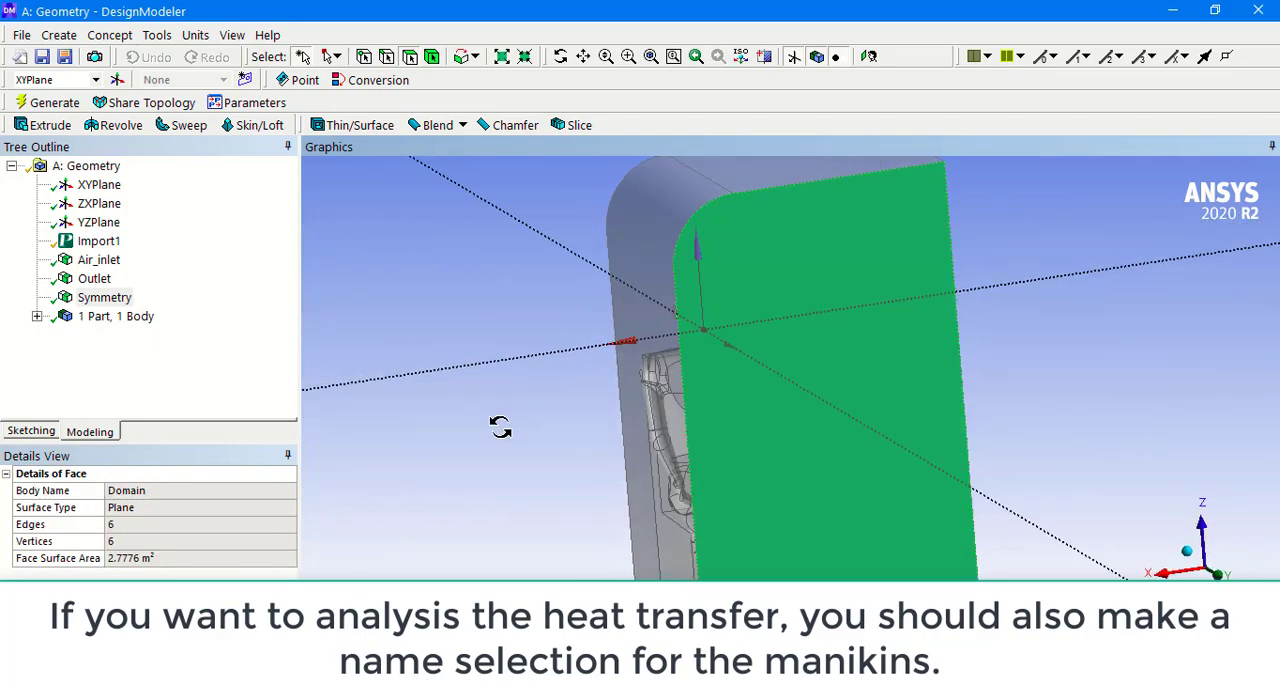
right_click(744, 314)
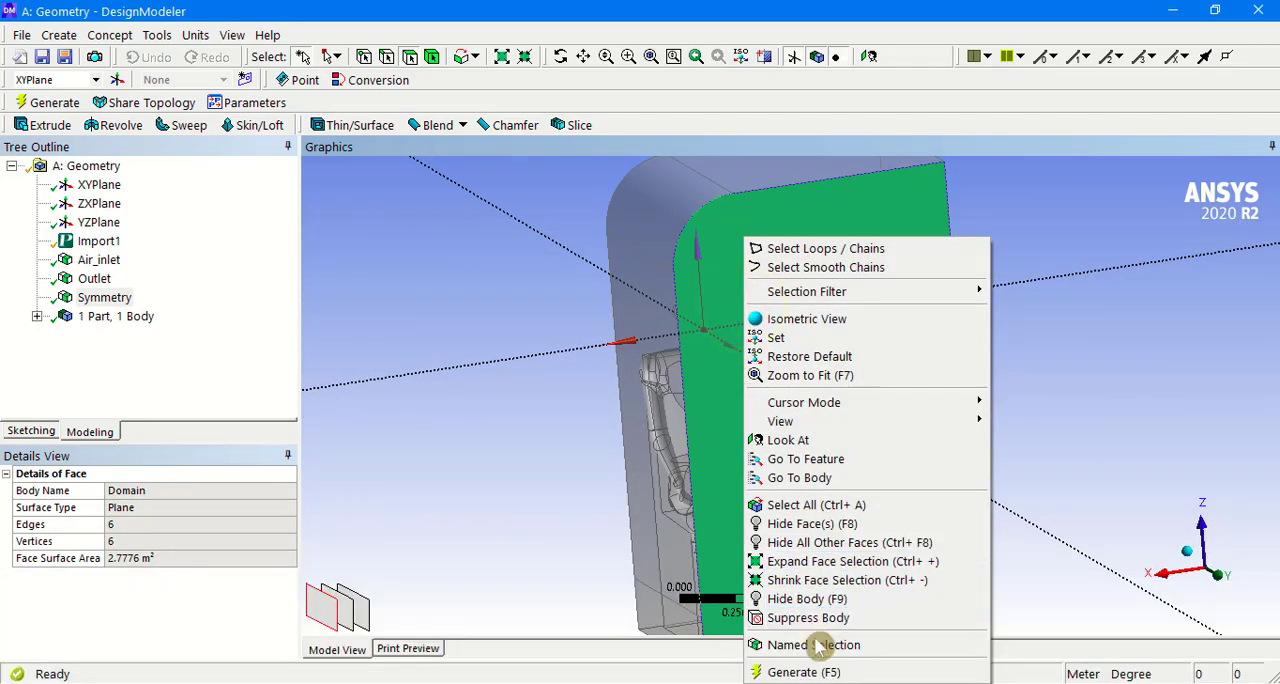
click(818, 645)
click(165, 507)
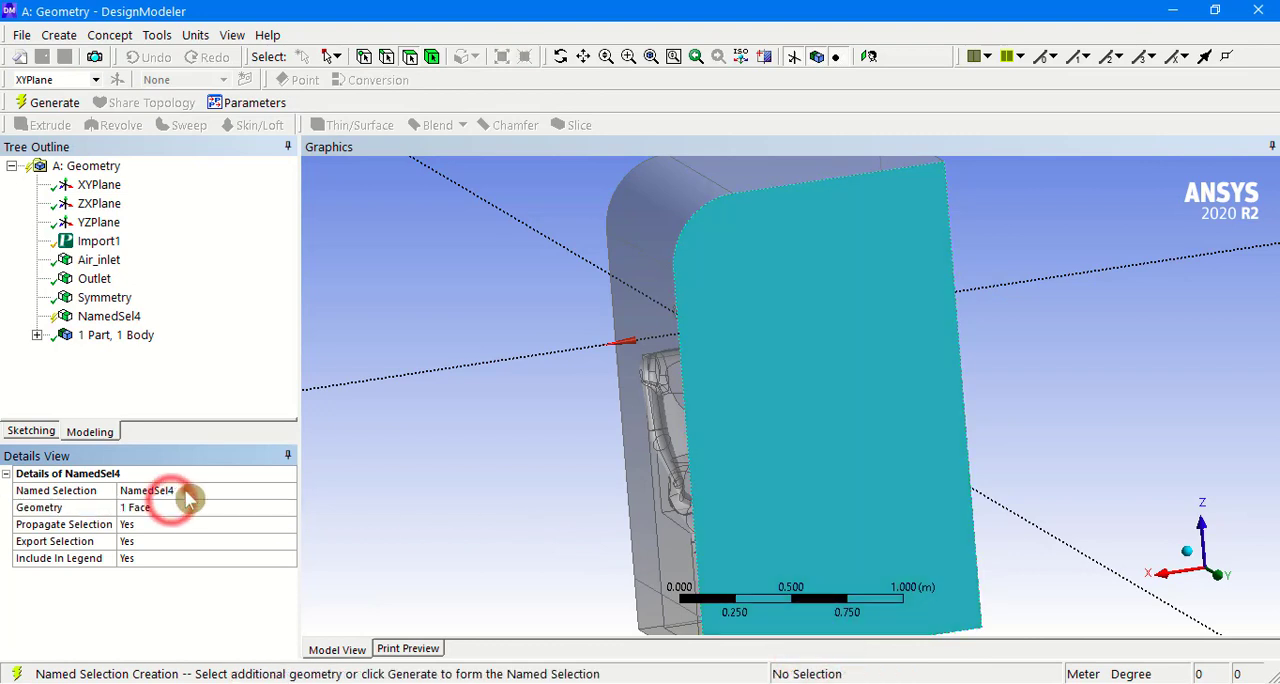
click(185, 490)
text(Per)
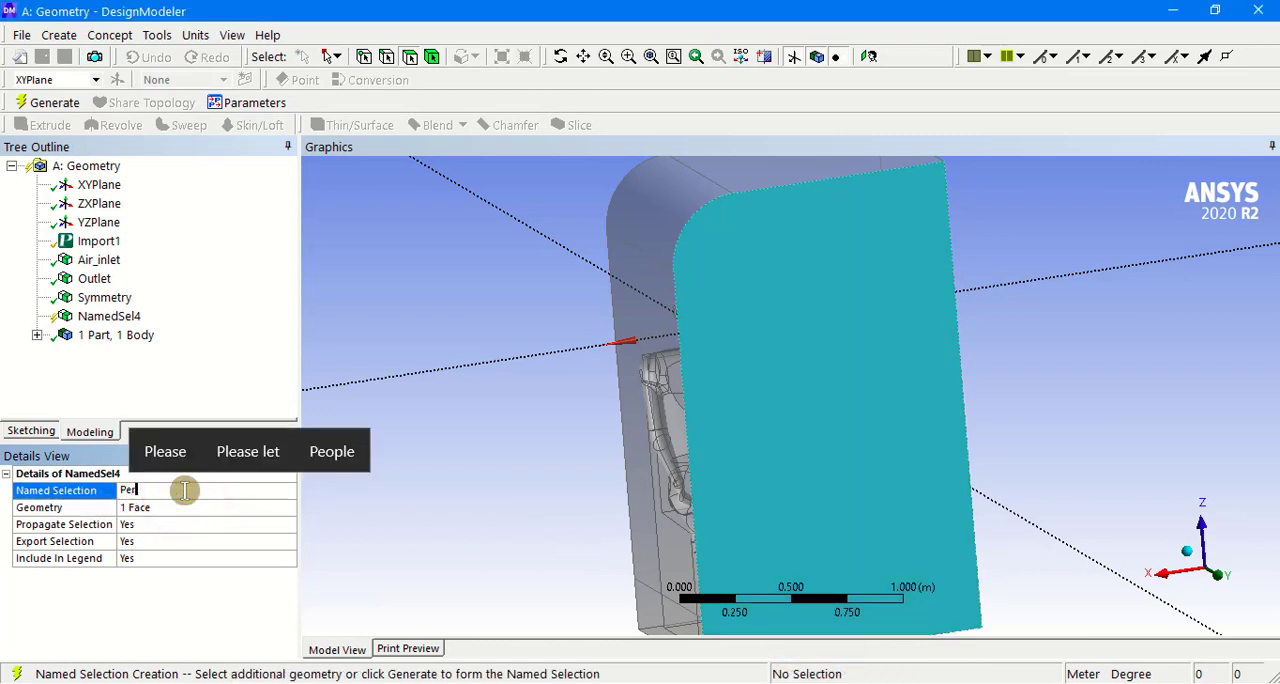
text(iodic)
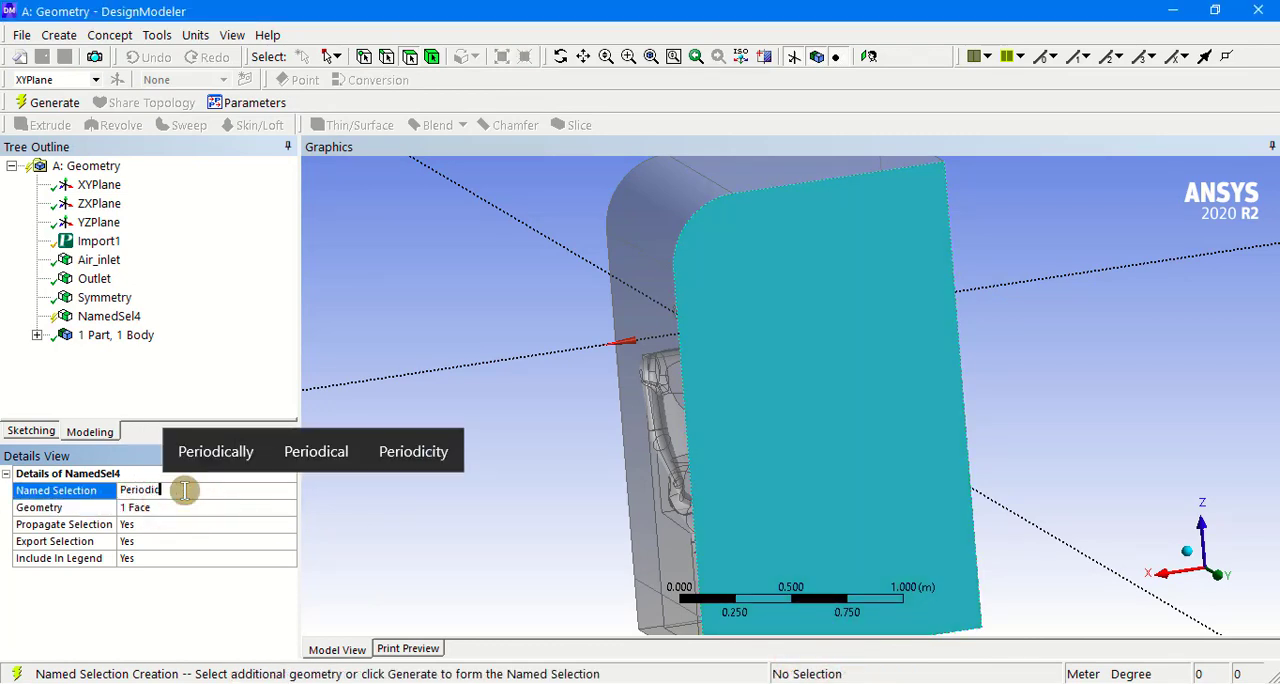
text(_1)
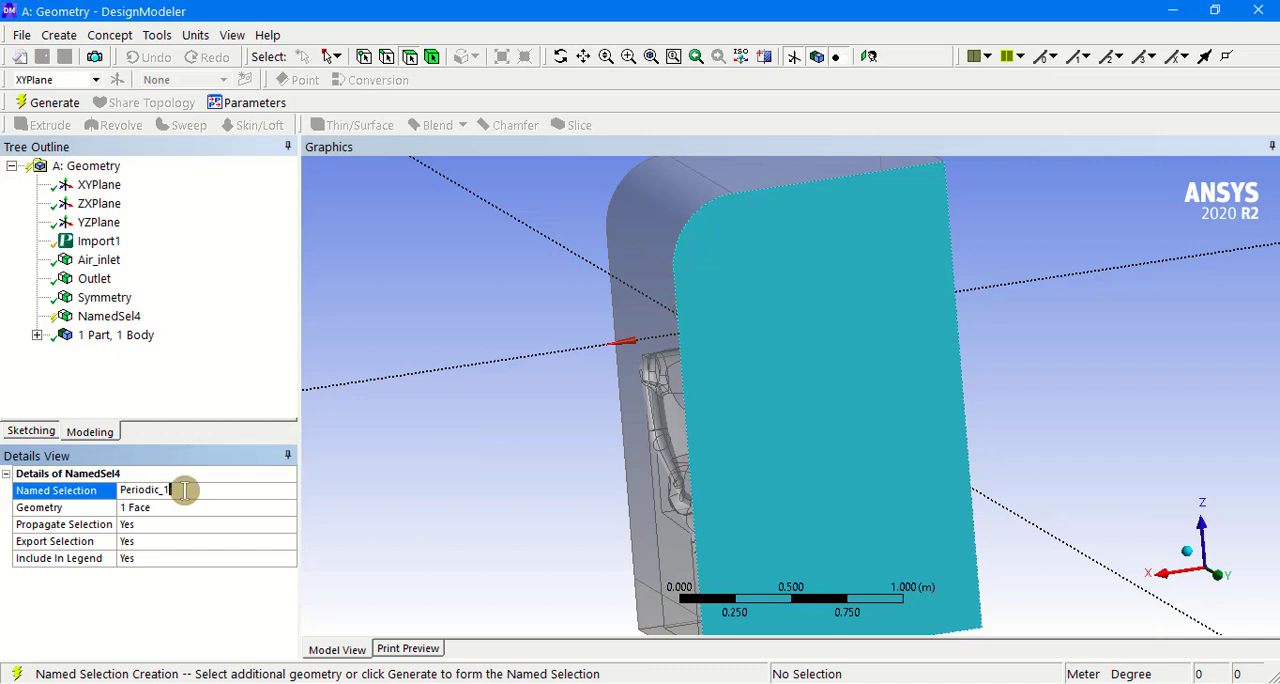
key(Return)
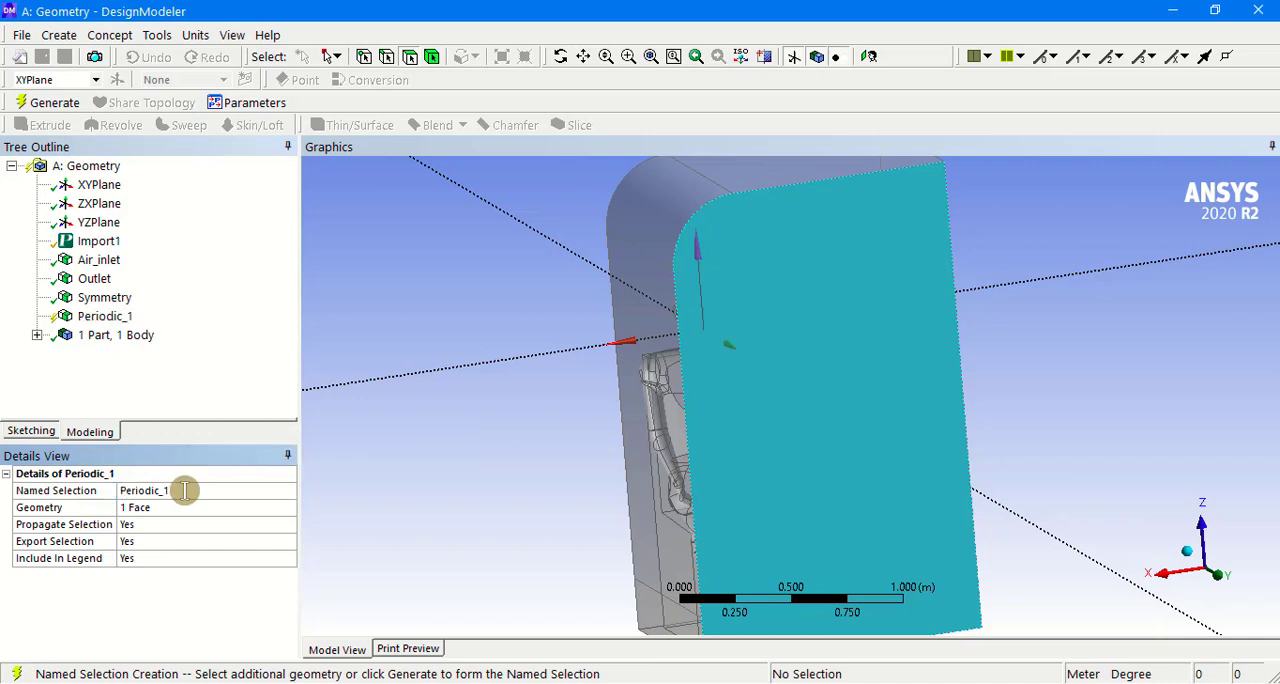
click(54, 102)
Step: Create a named selection called Periodic_2 from the round-cornered end face behind the manikins' seats and generate it
middle_drag(527, 359, 729, 346)
click(679, 299)
right_click(679, 299)
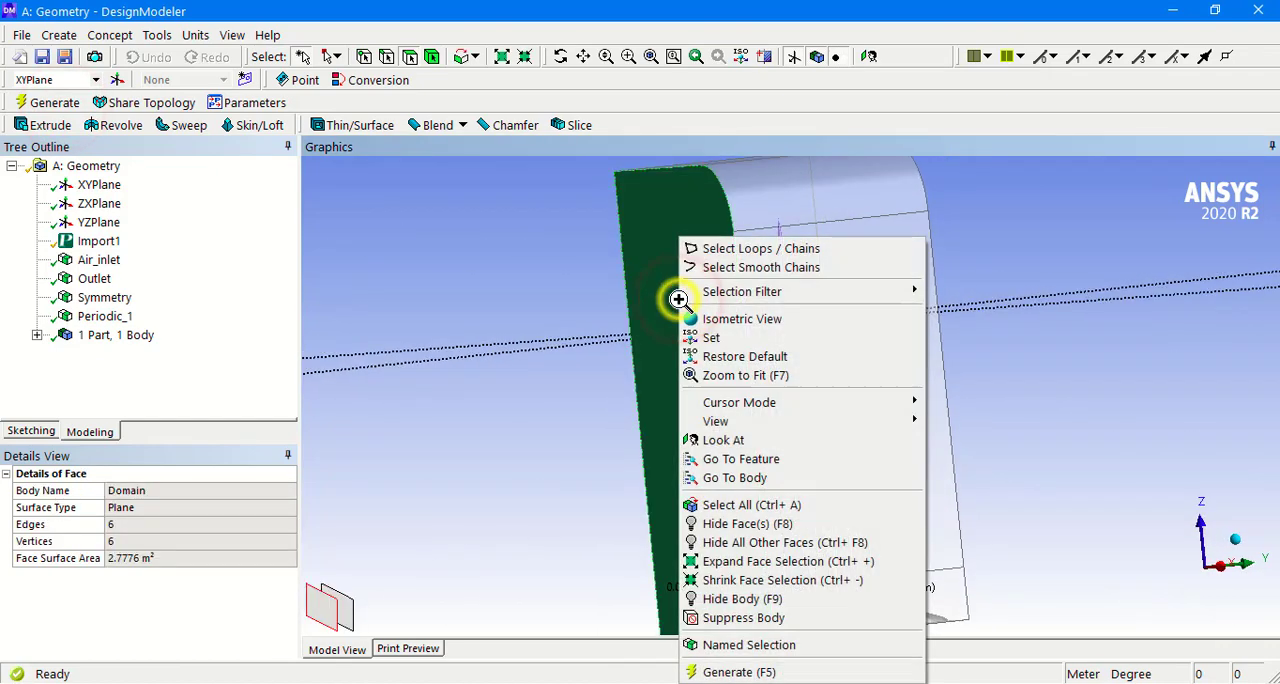
click(742, 645)
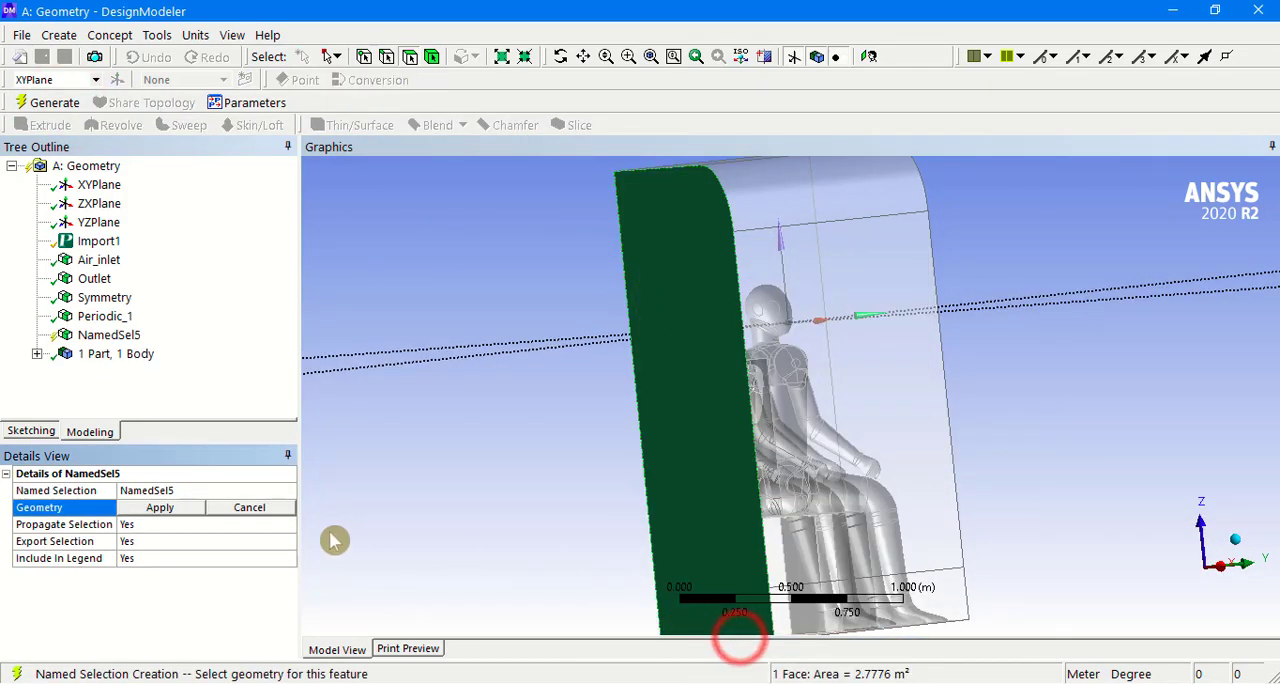
click(160, 507)
click(198, 489)
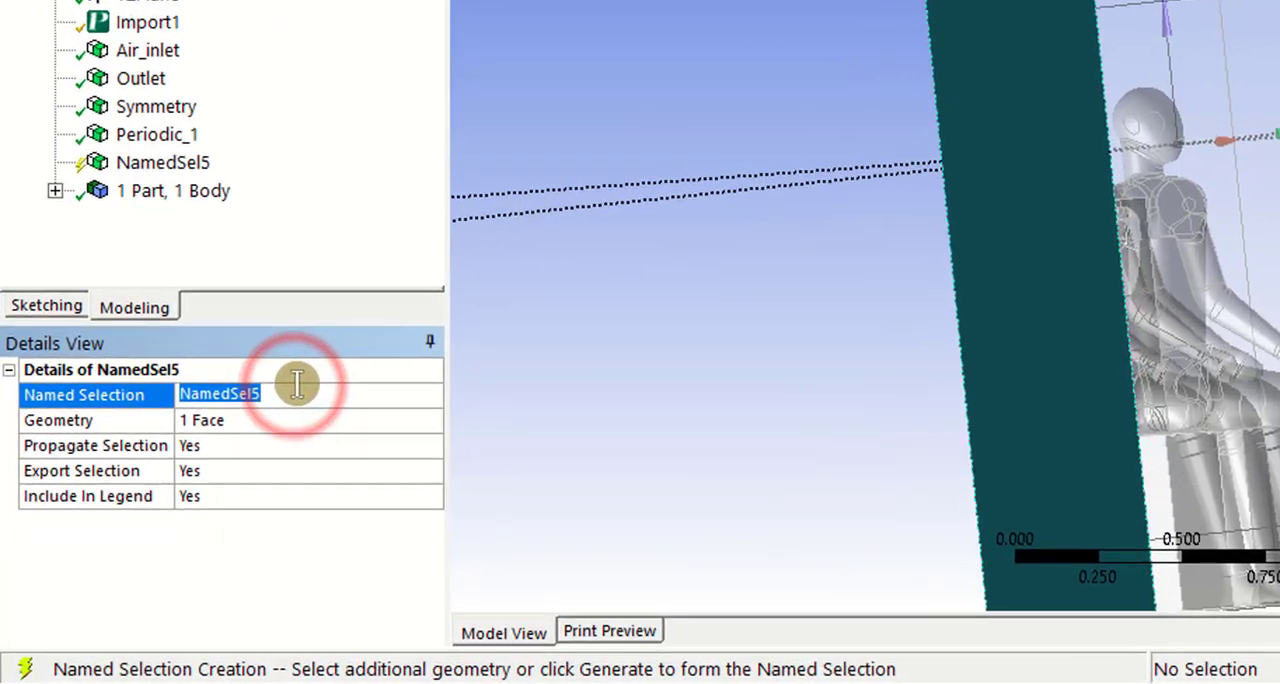
text(Period)
text(ic_2)
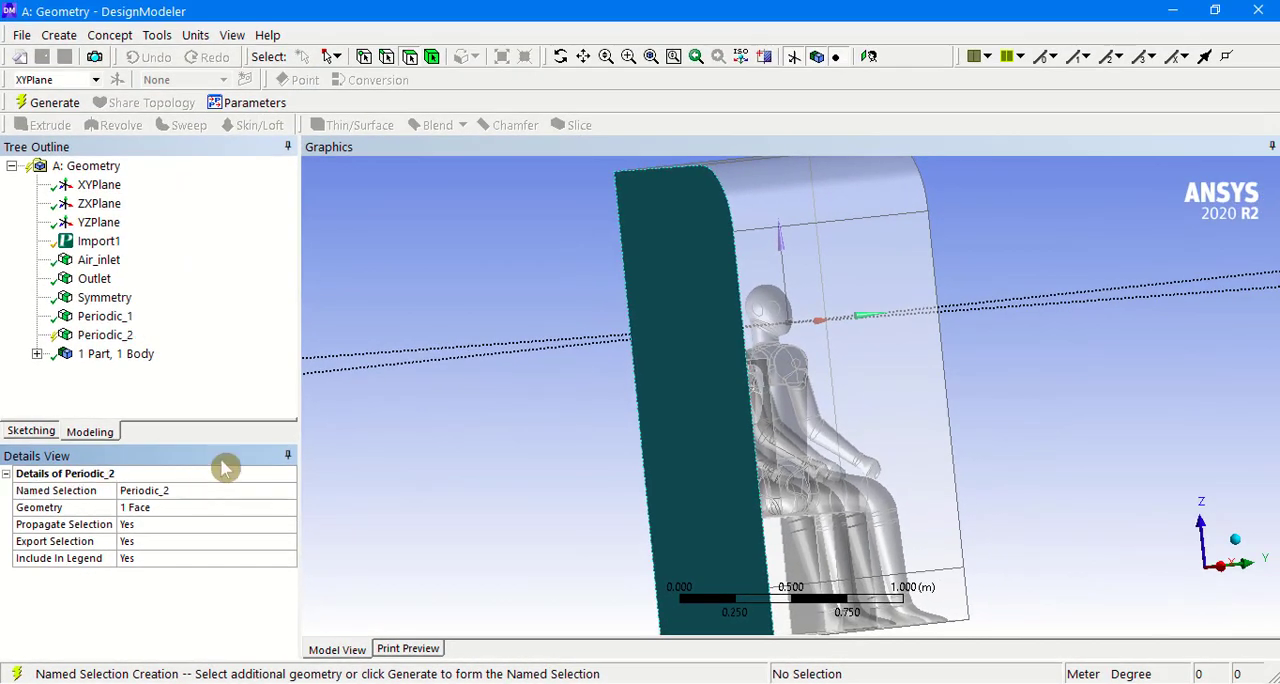
click(55, 104)
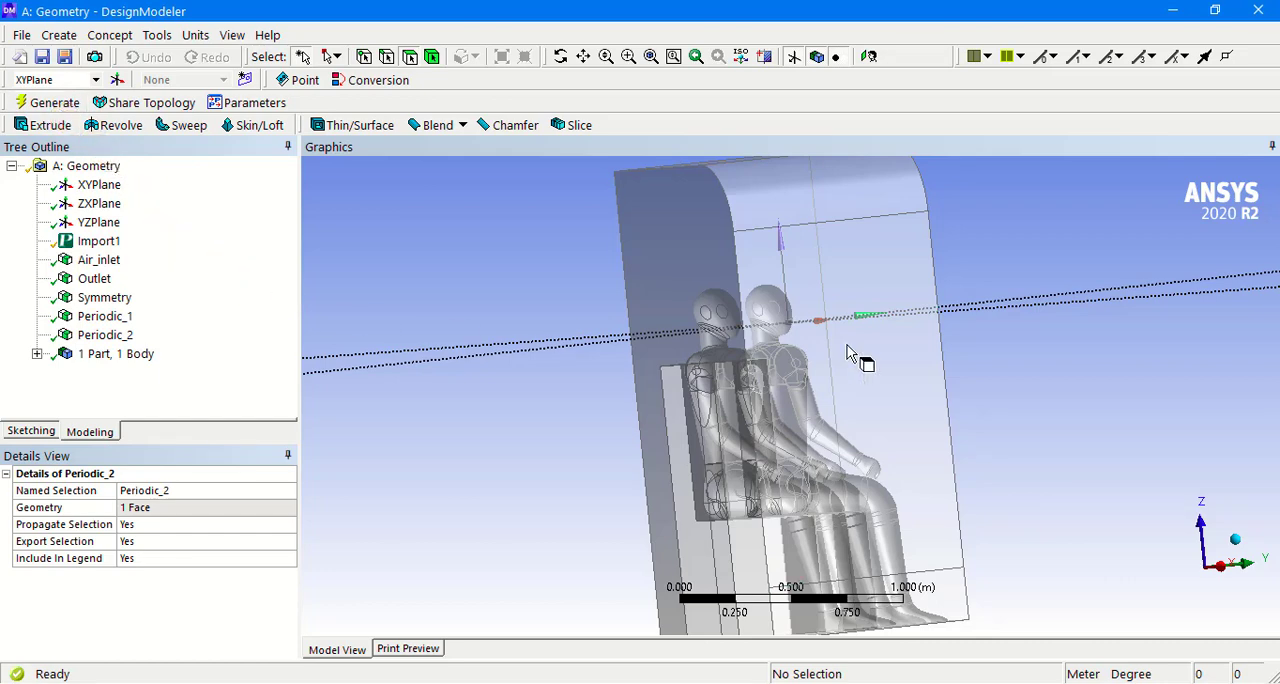
Step: Set the Domain body's material type to Fluid, regenerate the model, and close DesignModeler
middle_drag(950, 345, 680, 352)
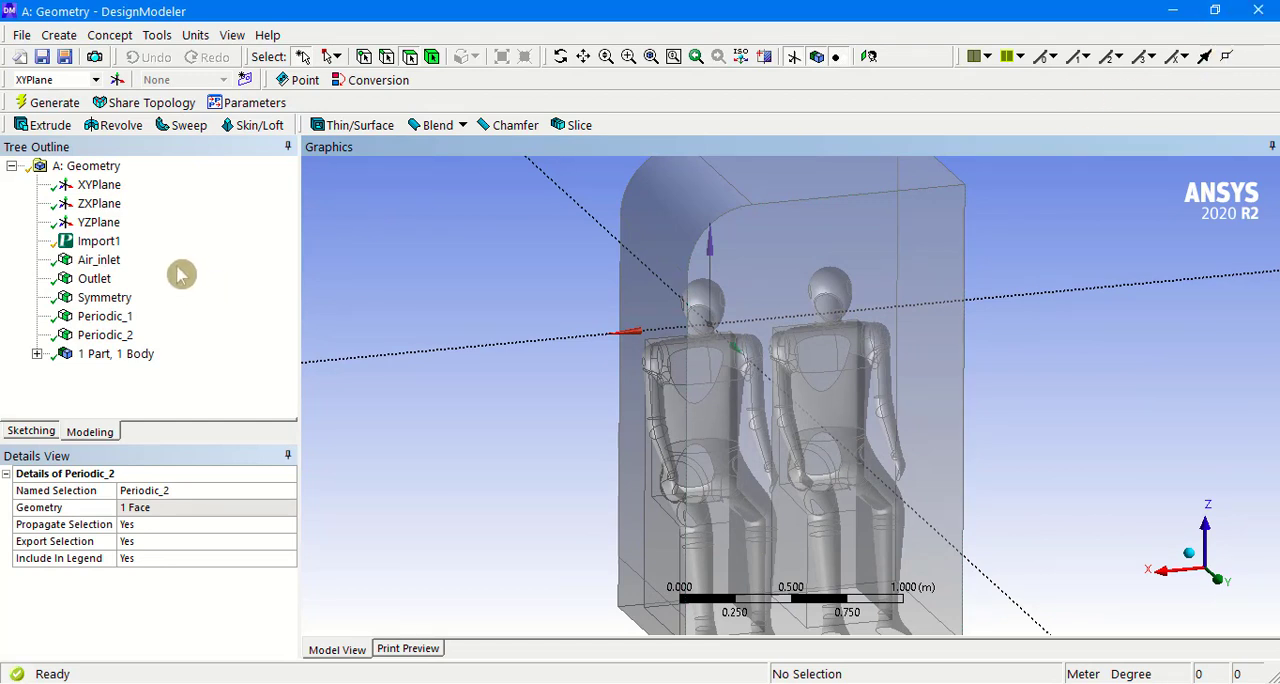
click(50, 102)
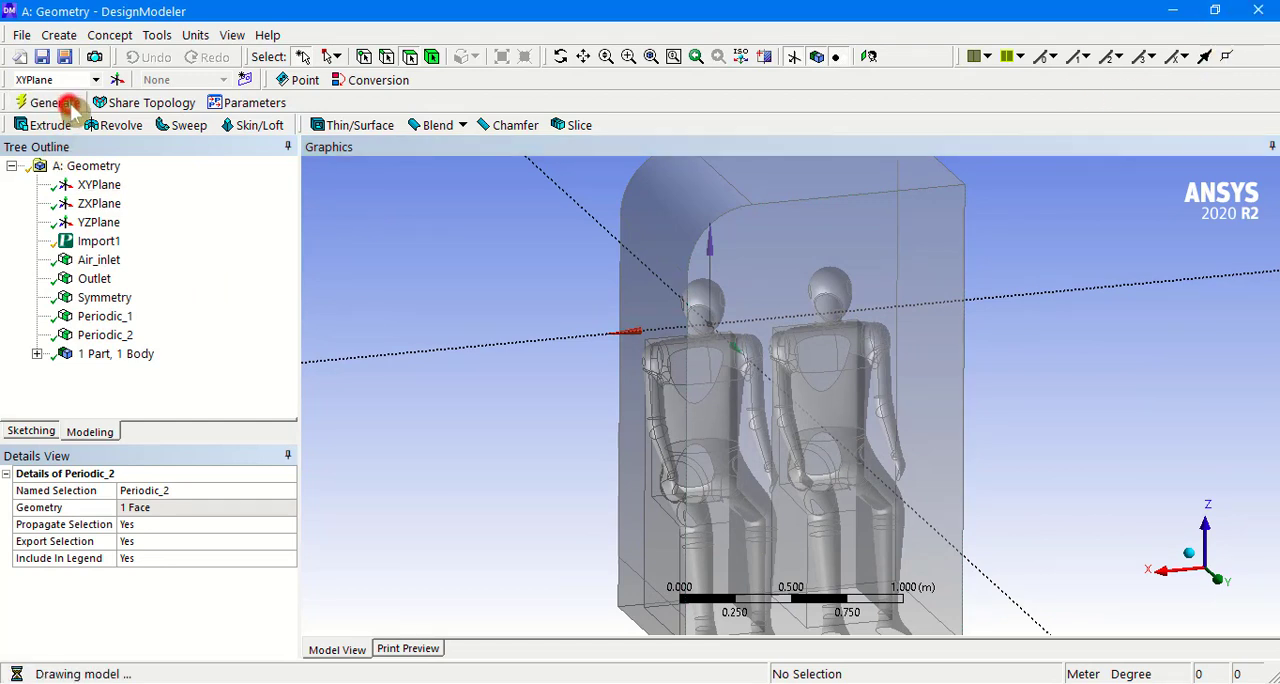
click(36, 354)
click(124, 372)
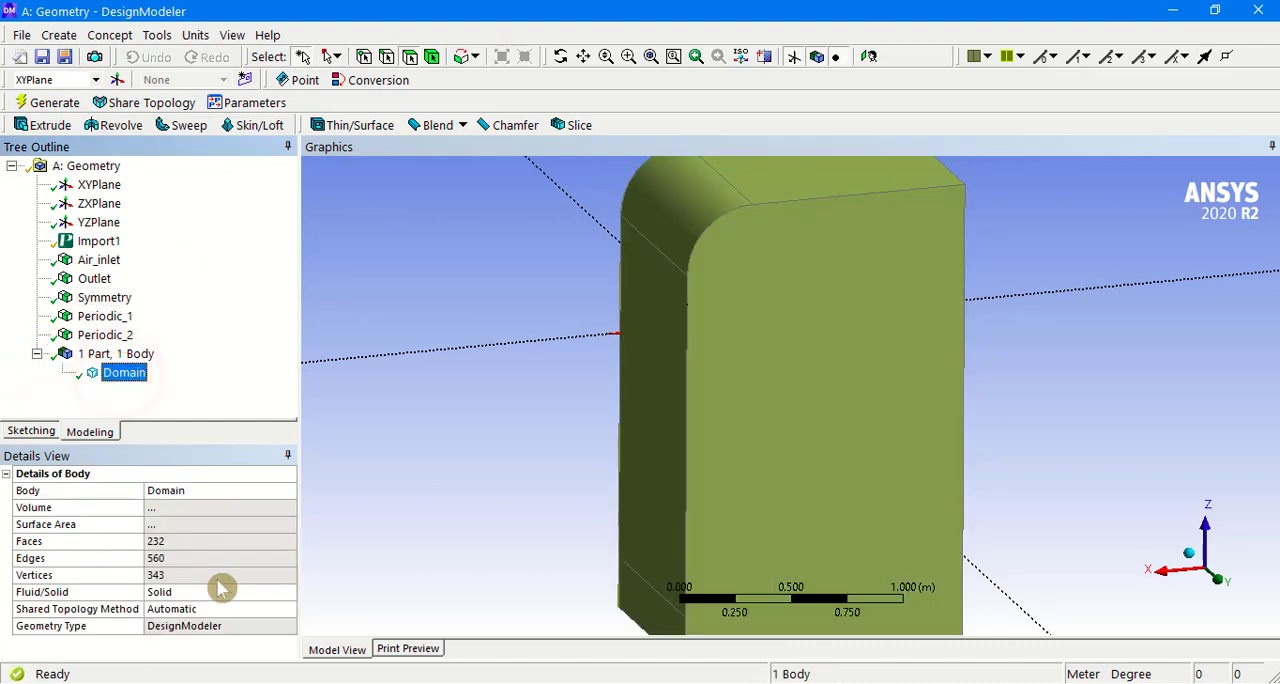
click(232, 598)
click(232, 595)
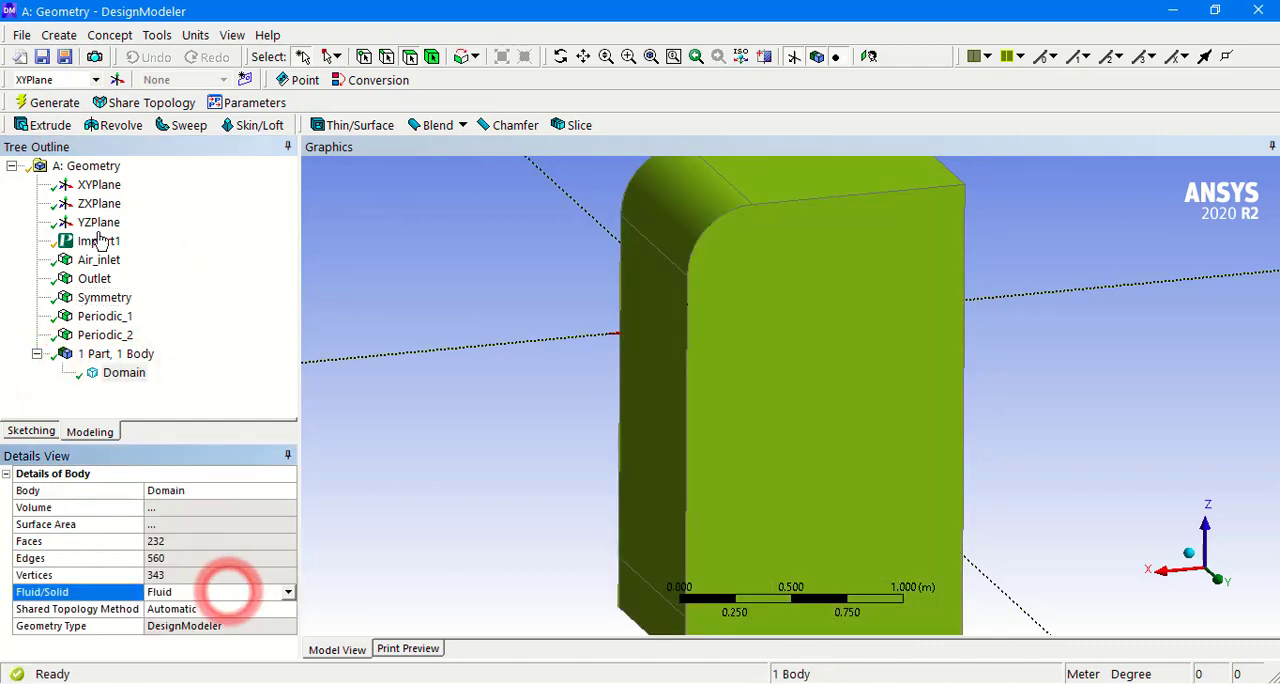
click(54, 102)
click(1260, 12)
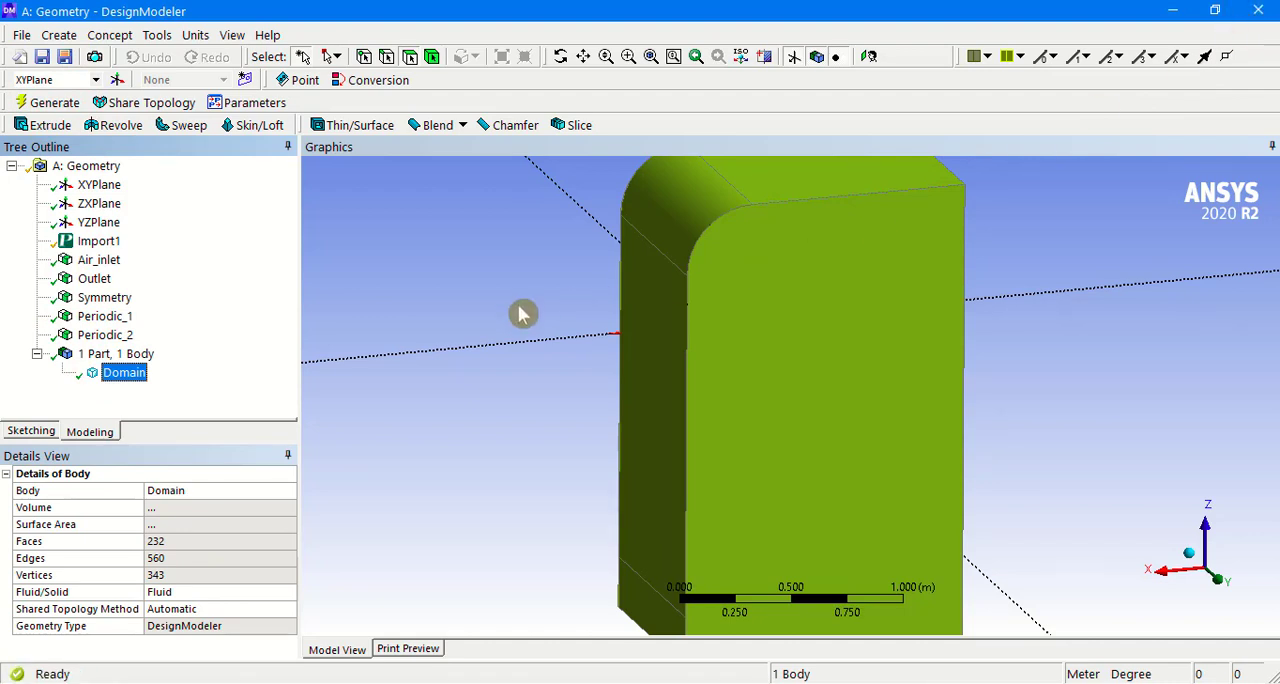
Step: Add a Fluid Flow (CFX) system linked to the existing geometry in the project schematic and open its Mesh cell
scroll(137, 316, up, 5)
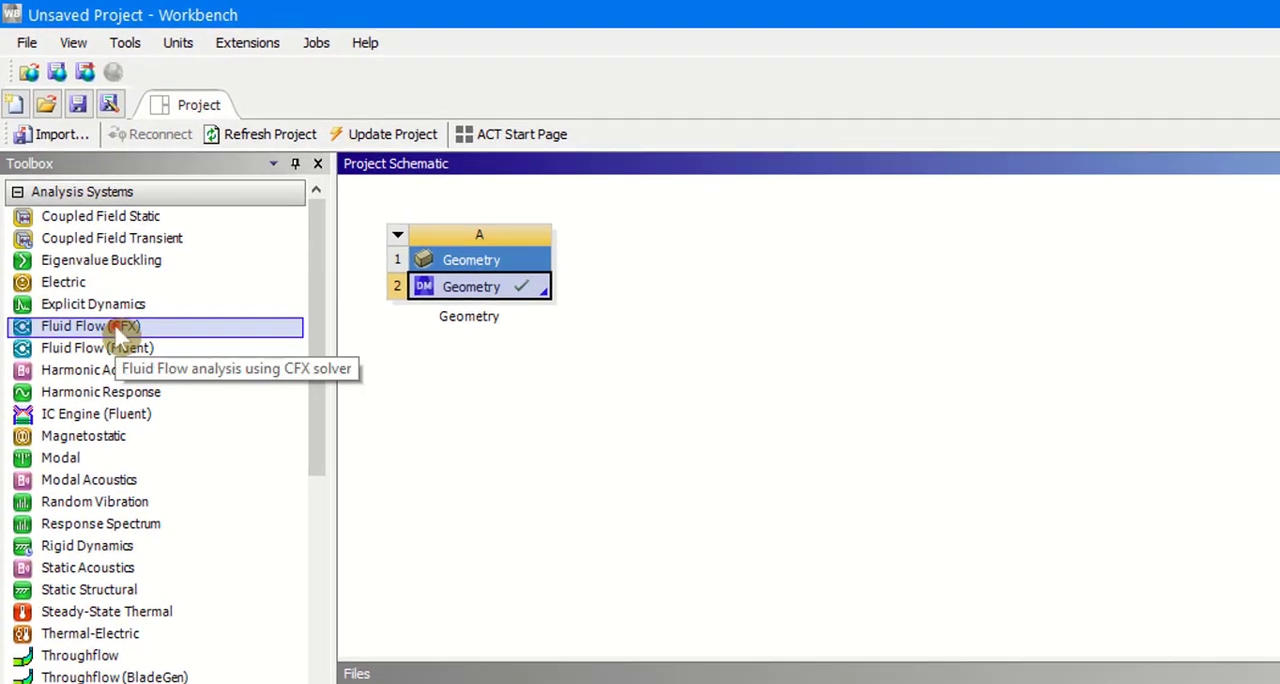
drag(118, 340, 612, 336)
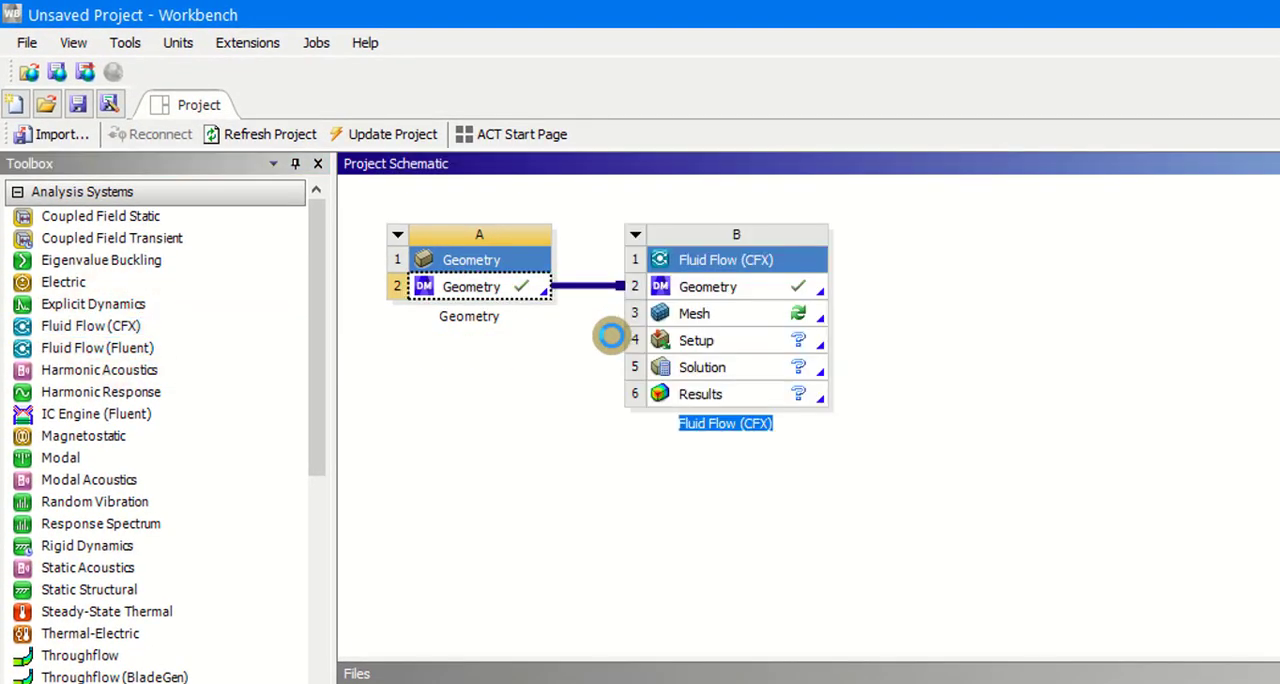
double_click(704, 313)
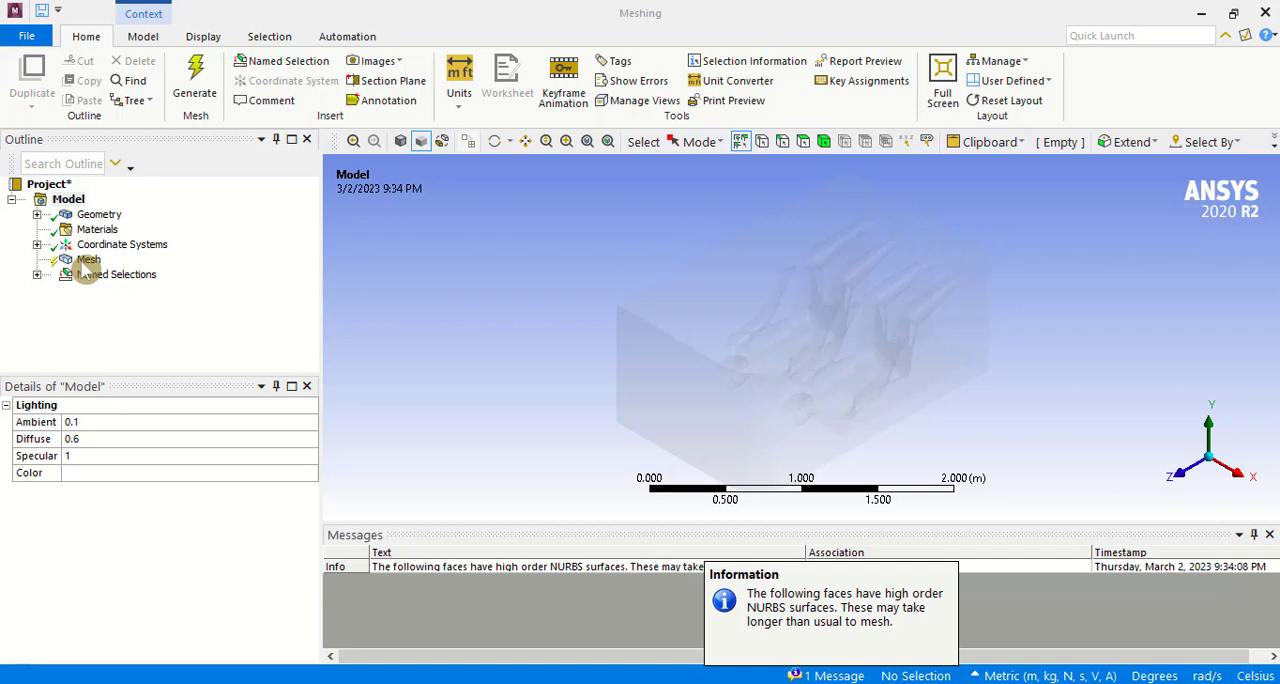
Step: Generate the domain's mesh with the default CFD settings for the CFX solver
click(87, 262)
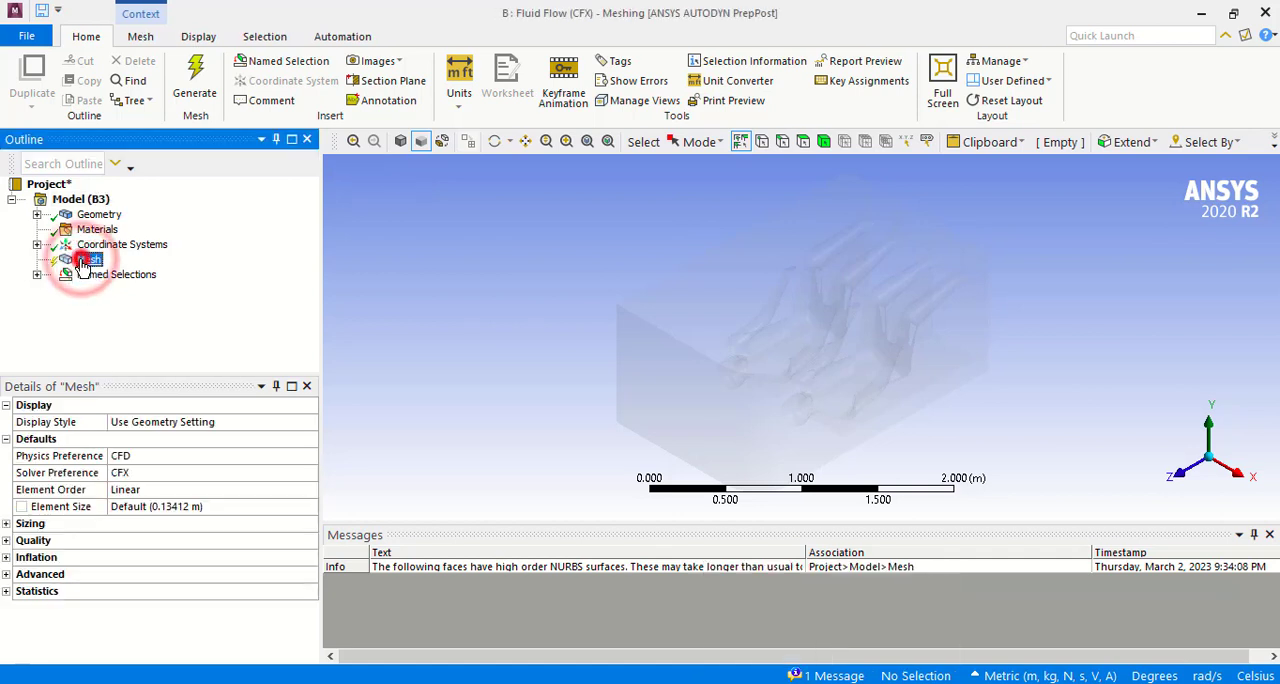
click(201, 86)
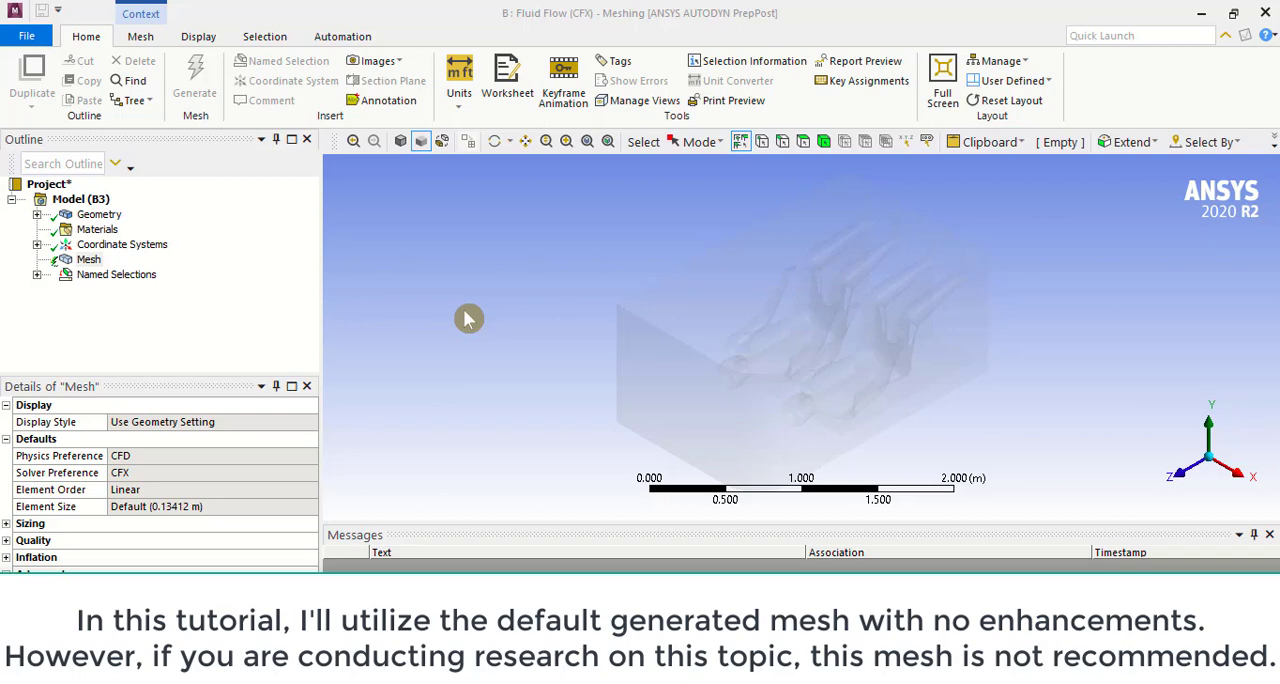
click(81, 259)
click(204, 87)
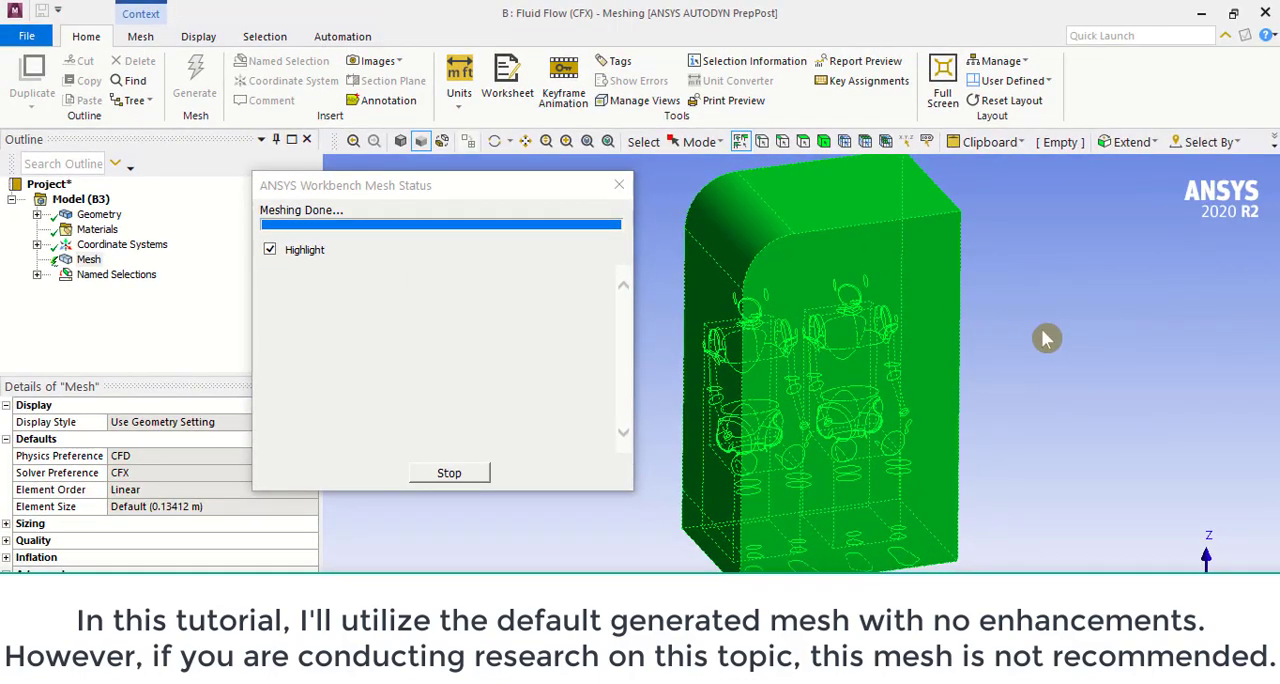
click(1044, 337)
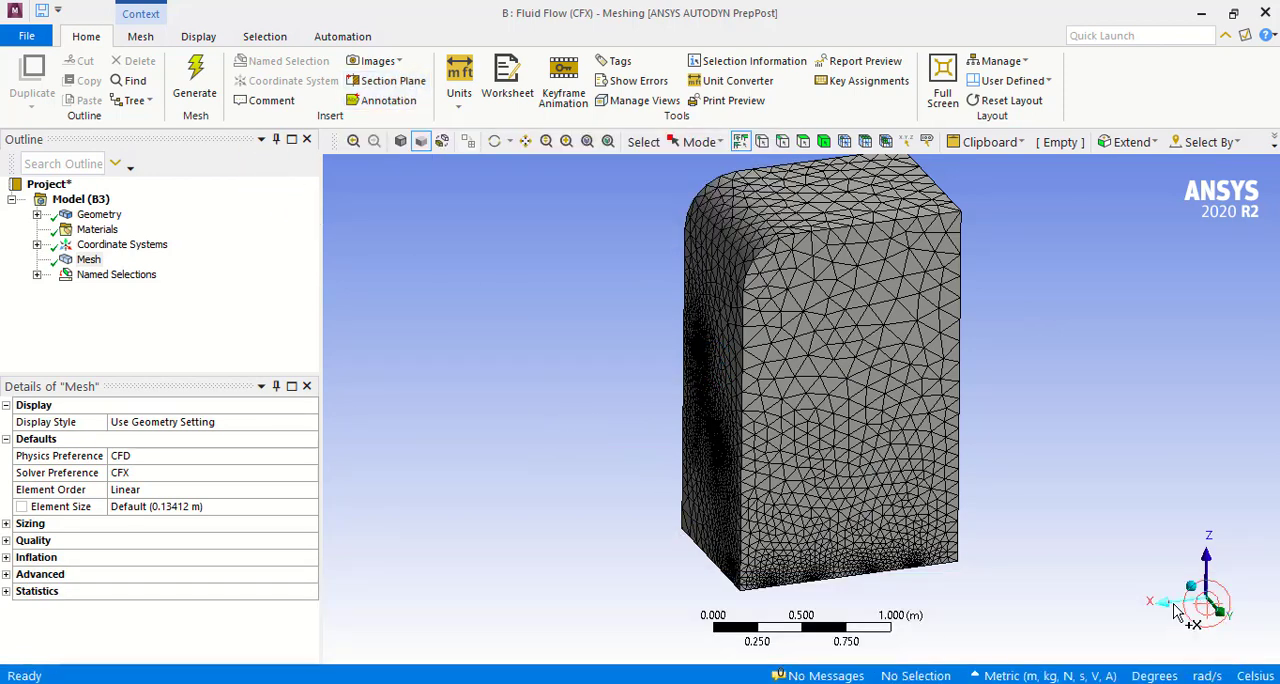
Step: Cut the meshed domain with a vertical section plane near the middle of its width, drawn in the view along the X axis
click(1170, 606)
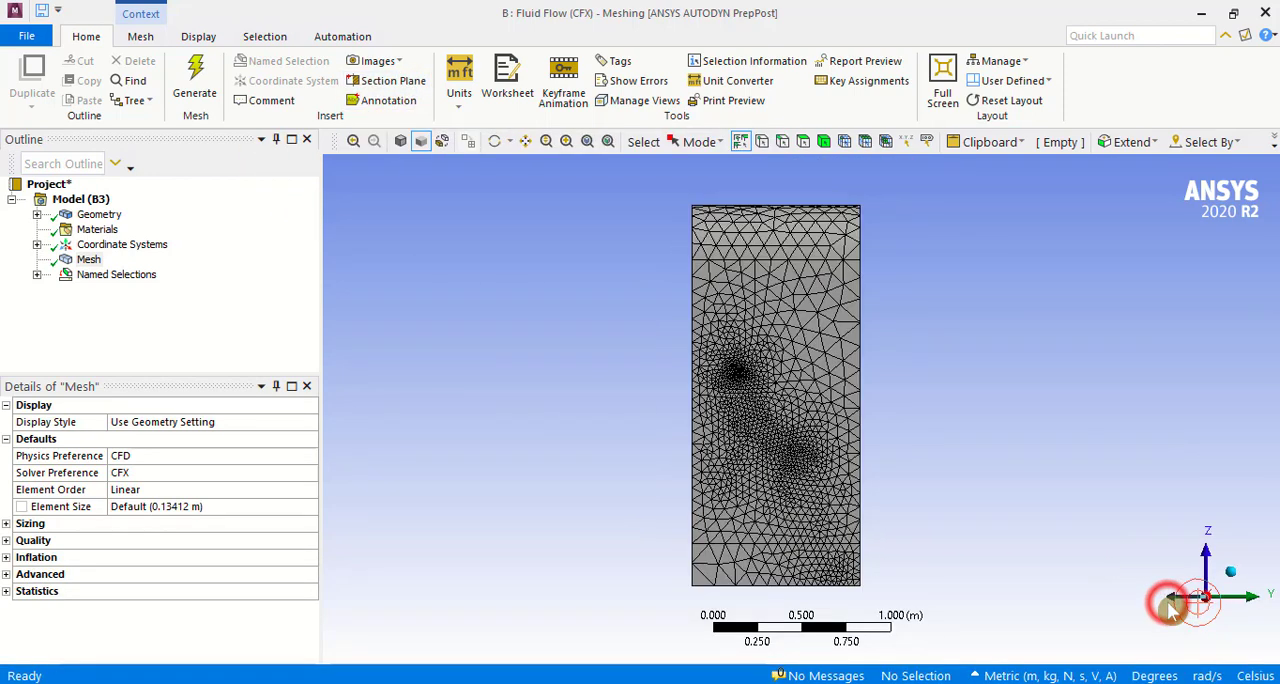
click(382, 82)
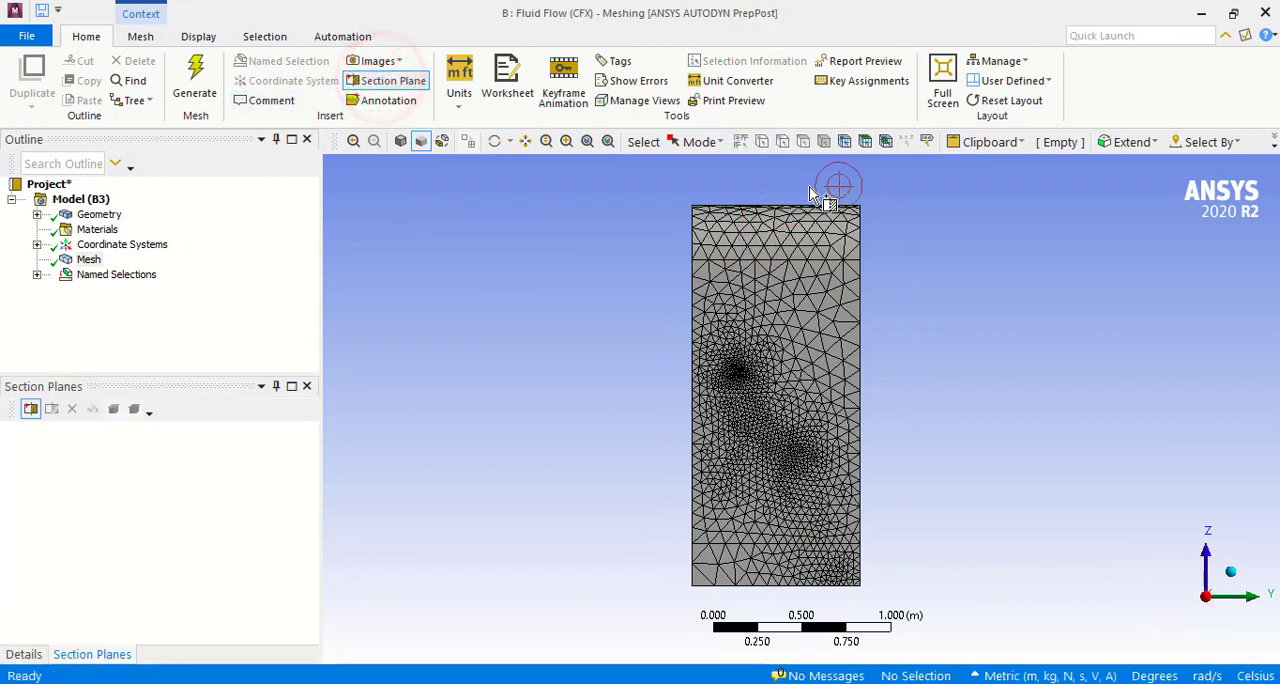
drag(782, 188, 782, 607)
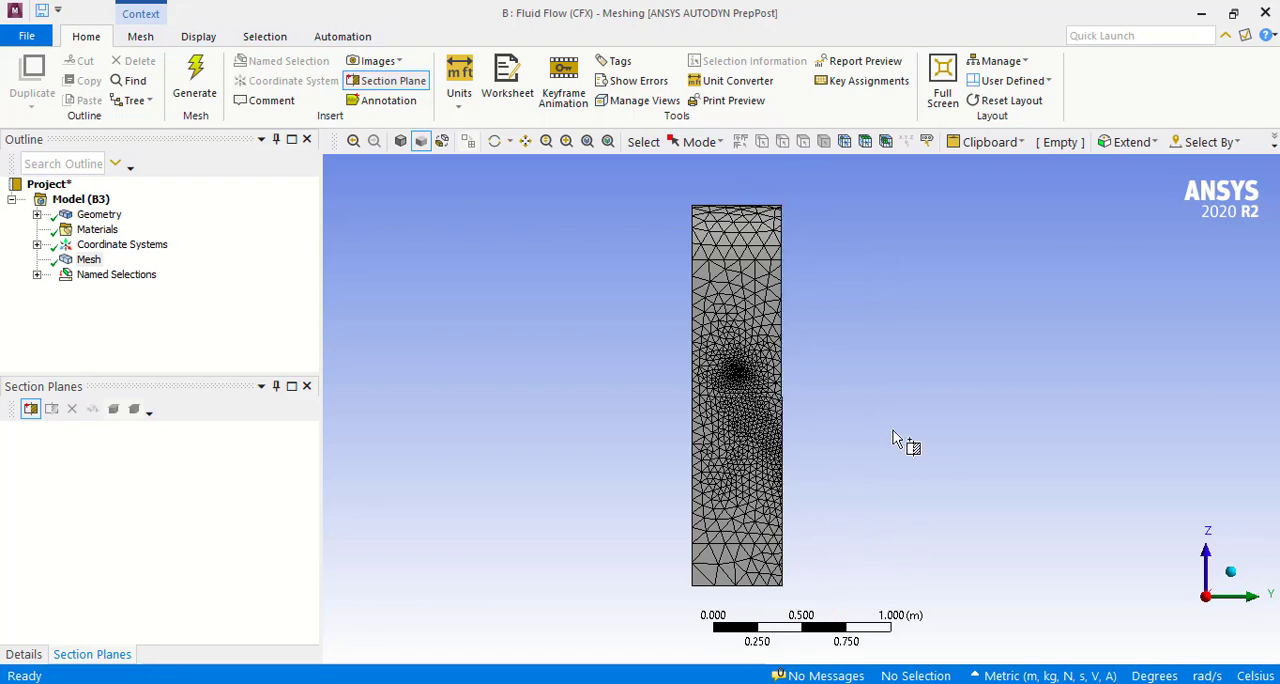
middle_drag(893, 430, 778, 472)
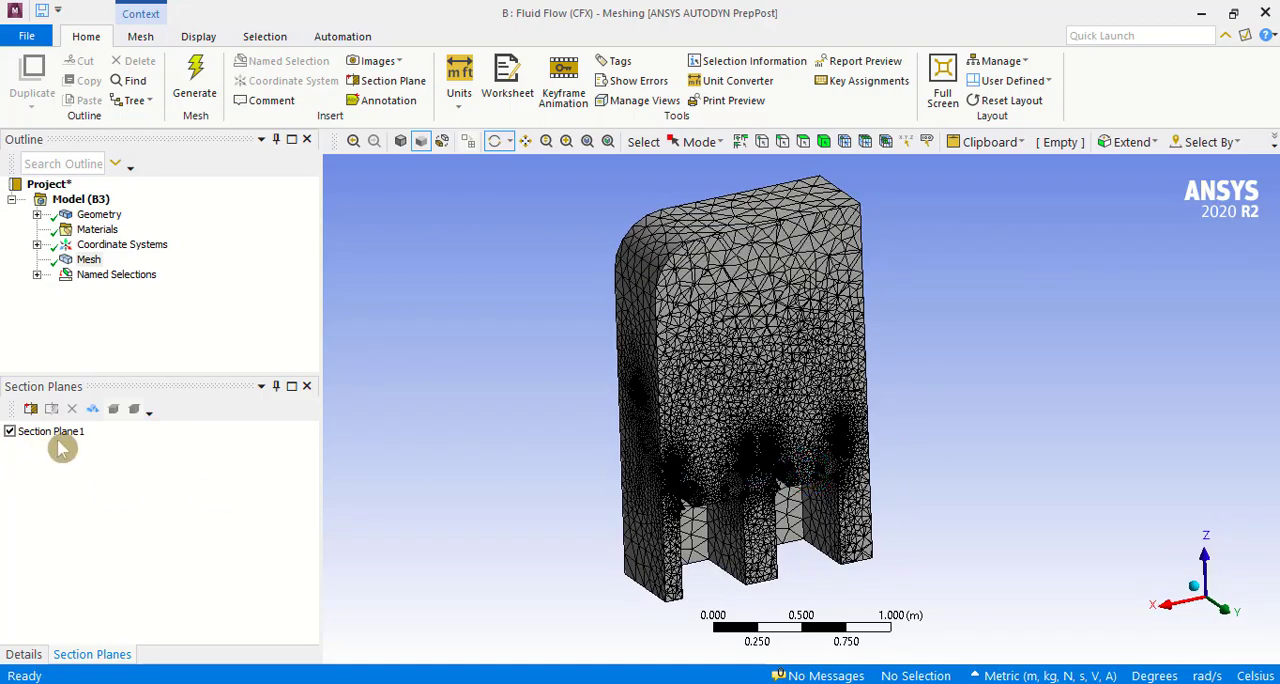
Step: Show whole elements on the section, examine the interior mesh around the manikins' legs, and switch Section Plane1 off
click(91, 409)
middle_drag(600, 378, 570, 385)
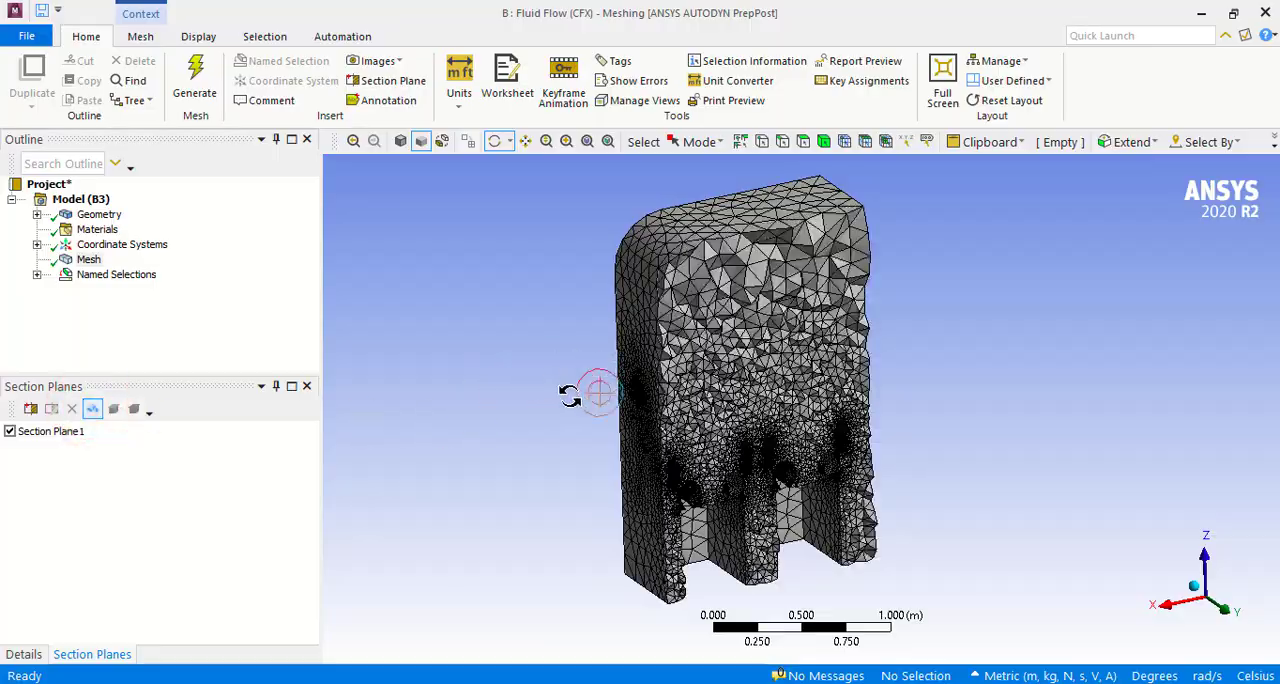
scroll(554, 504, up, 5)
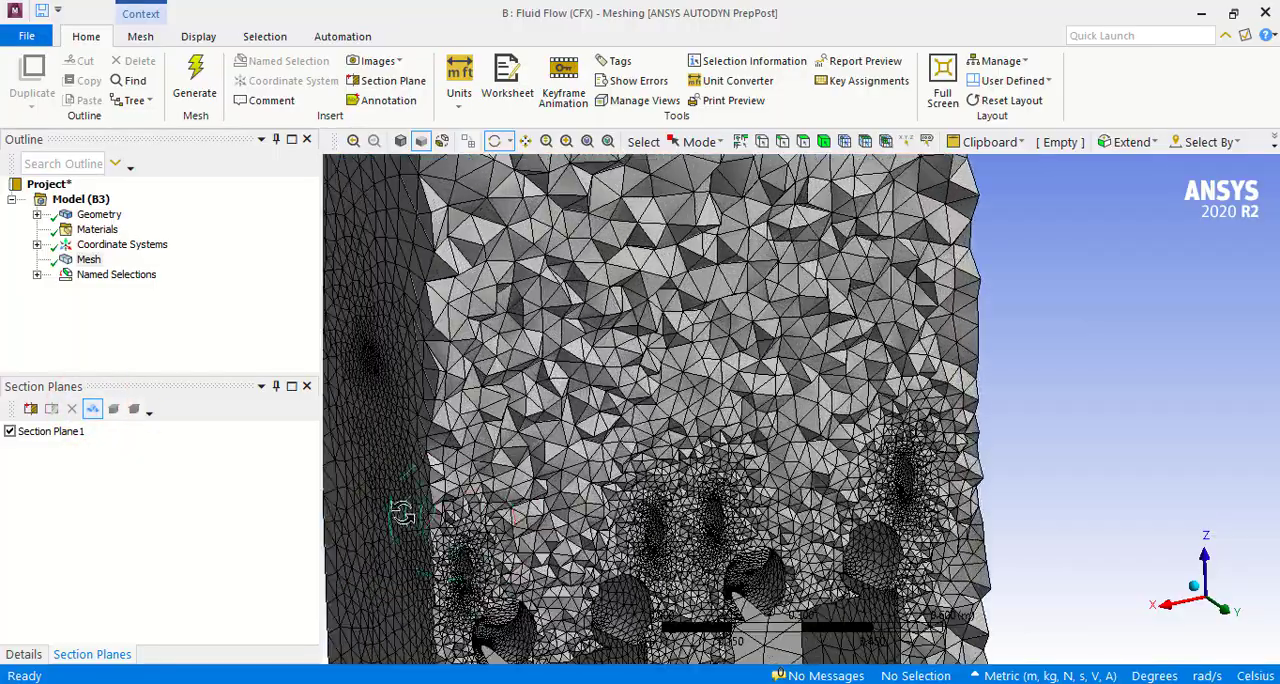
middle_drag(362, 503, 478, 471)
scroll(440, 490, down, 5)
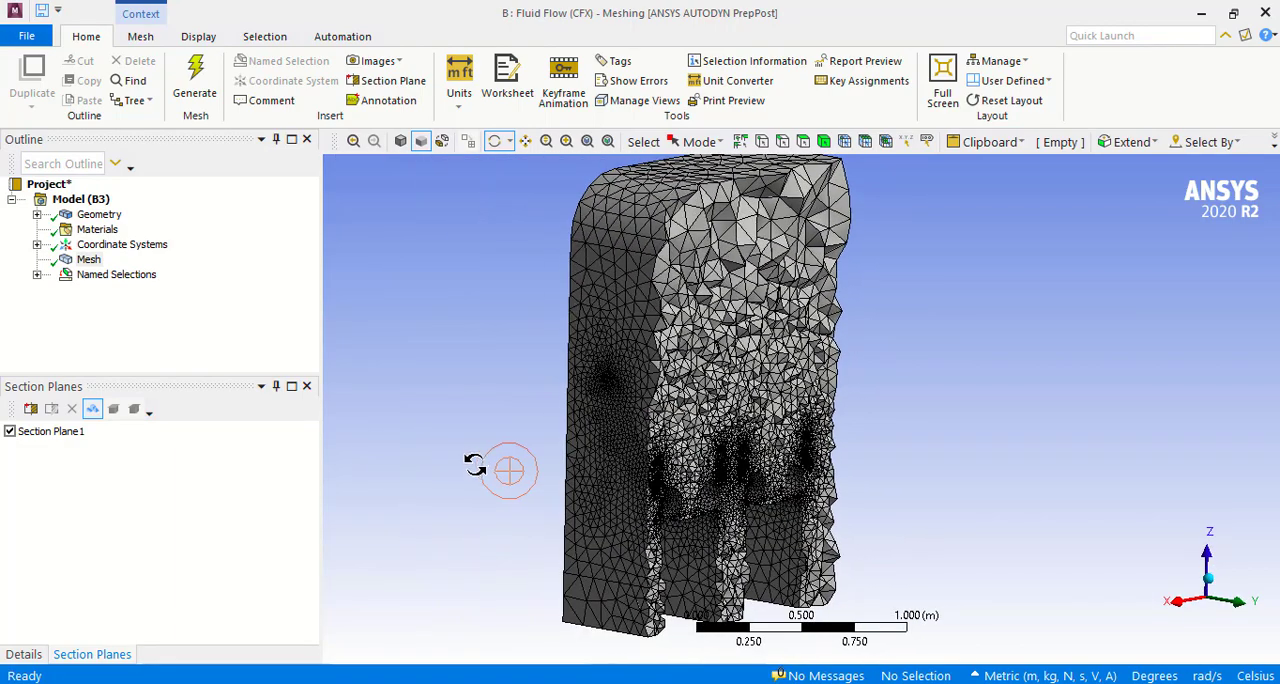
click(10, 431)
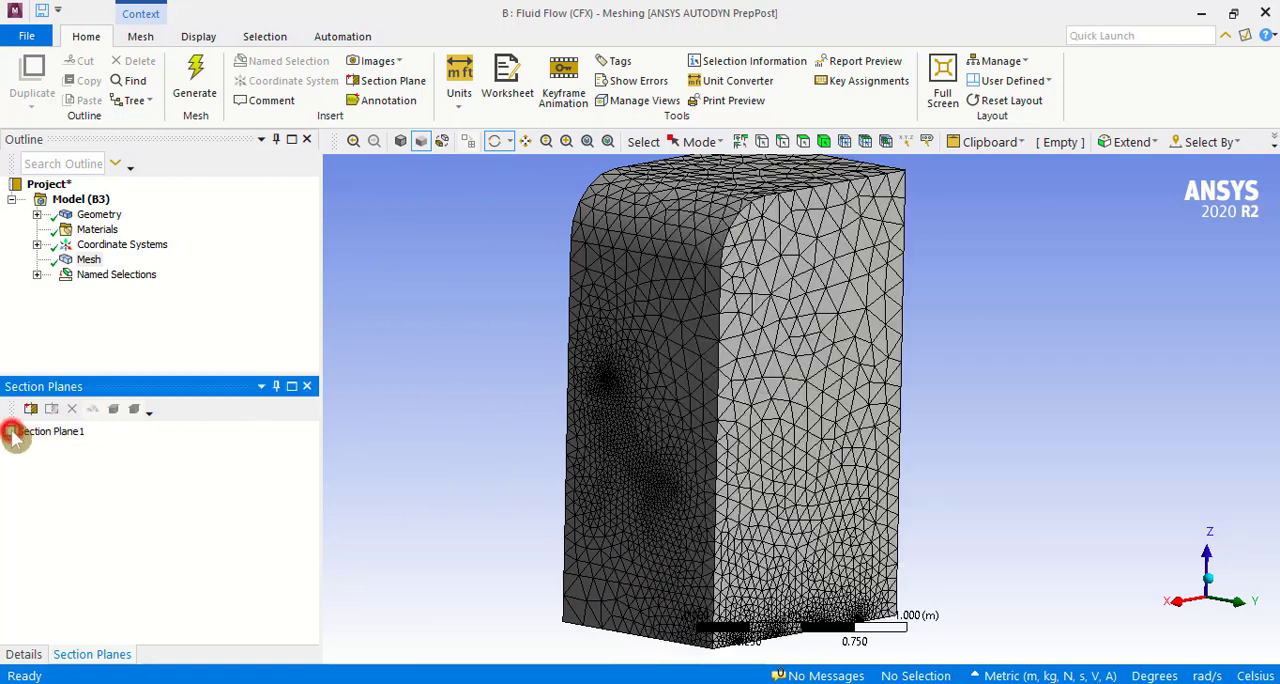
Step: Add a second vertical section plane about one third across the domain's width, drawn in the view along the X axis
click(1185, 603)
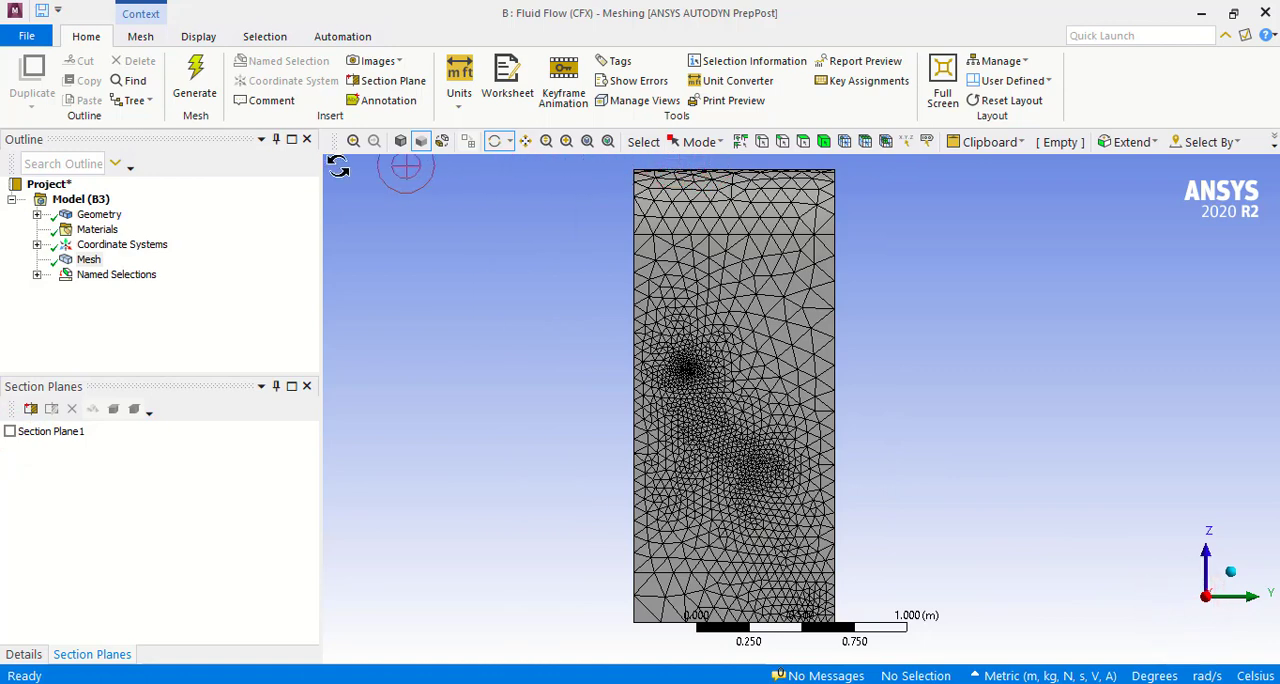
click(360, 88)
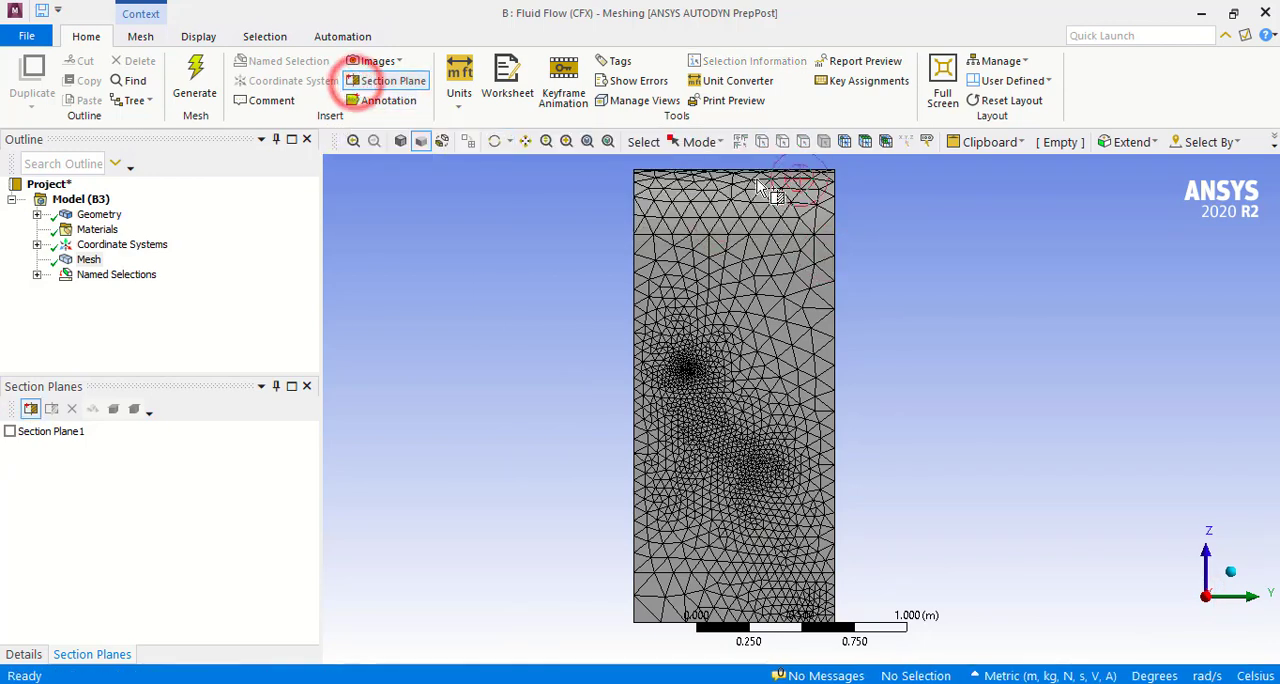
drag(705, 164, 707, 650)
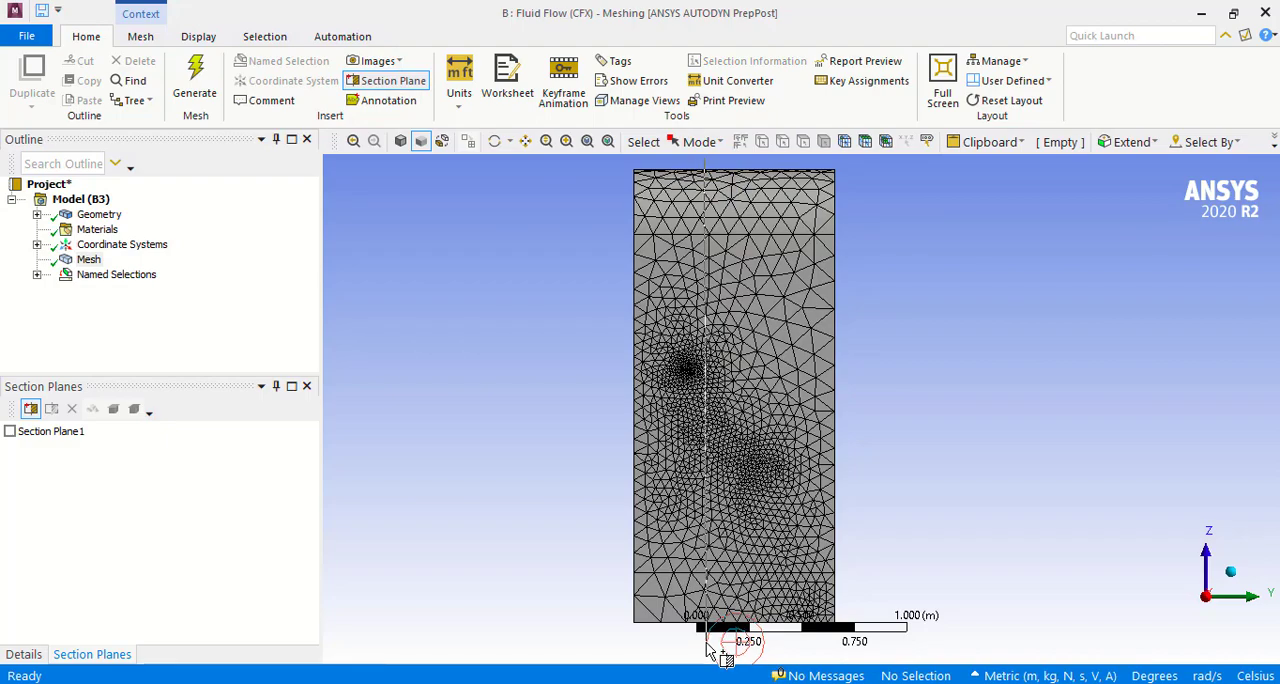
middle_drag(791, 446, 643, 443)
scroll(820, 300, up, 3)
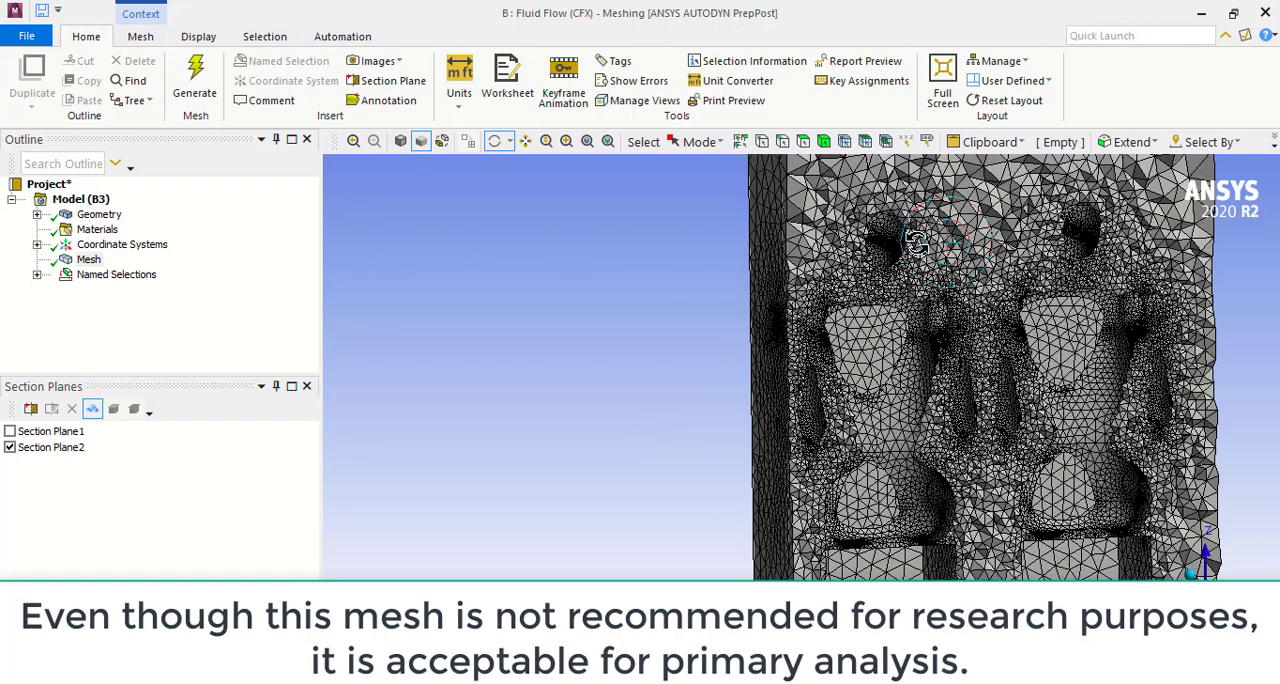
Step: Examine the sectioned mesh around the manikins' heads and torsos, switch Section Plane2 off, and close the section plane list
click(566, 141)
drag(848, 263, 878, 296)
mouse_move(816, 421)
middle_down()
mouse_move(906, 451)
mouse_move(782, 437)
mouse_move(837, 433)
middle_up()
scroll(825, 419, down, 6)
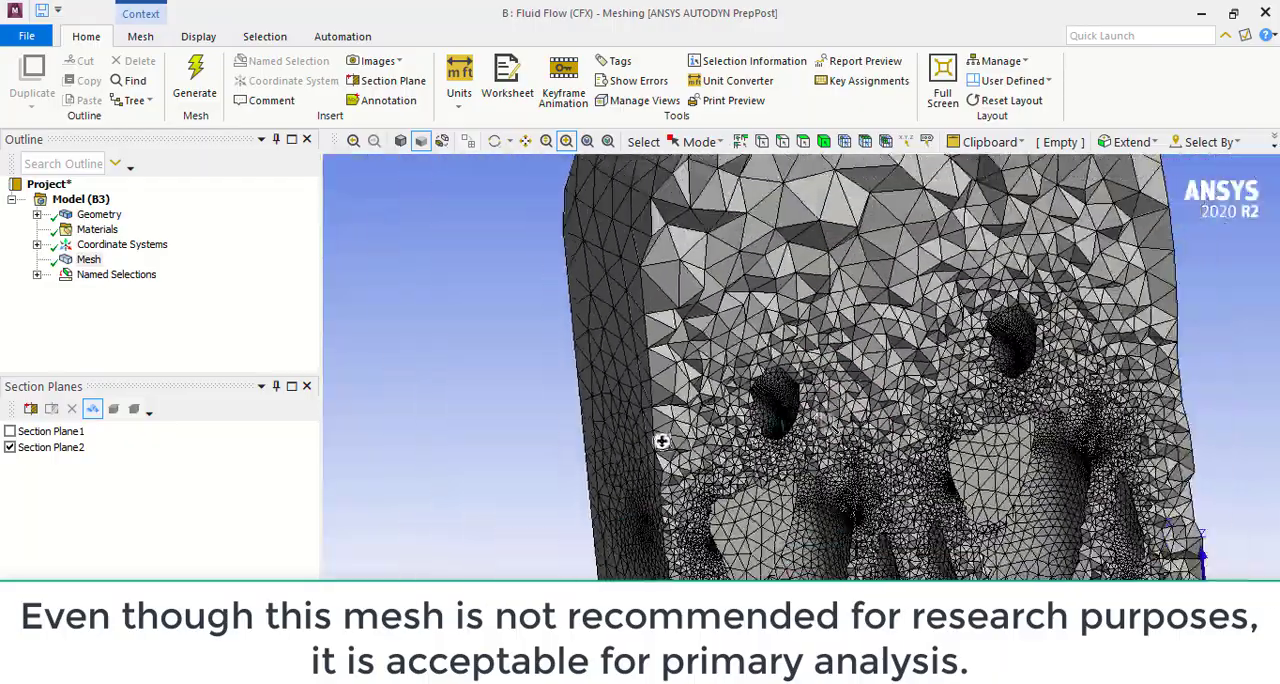
click(10, 447)
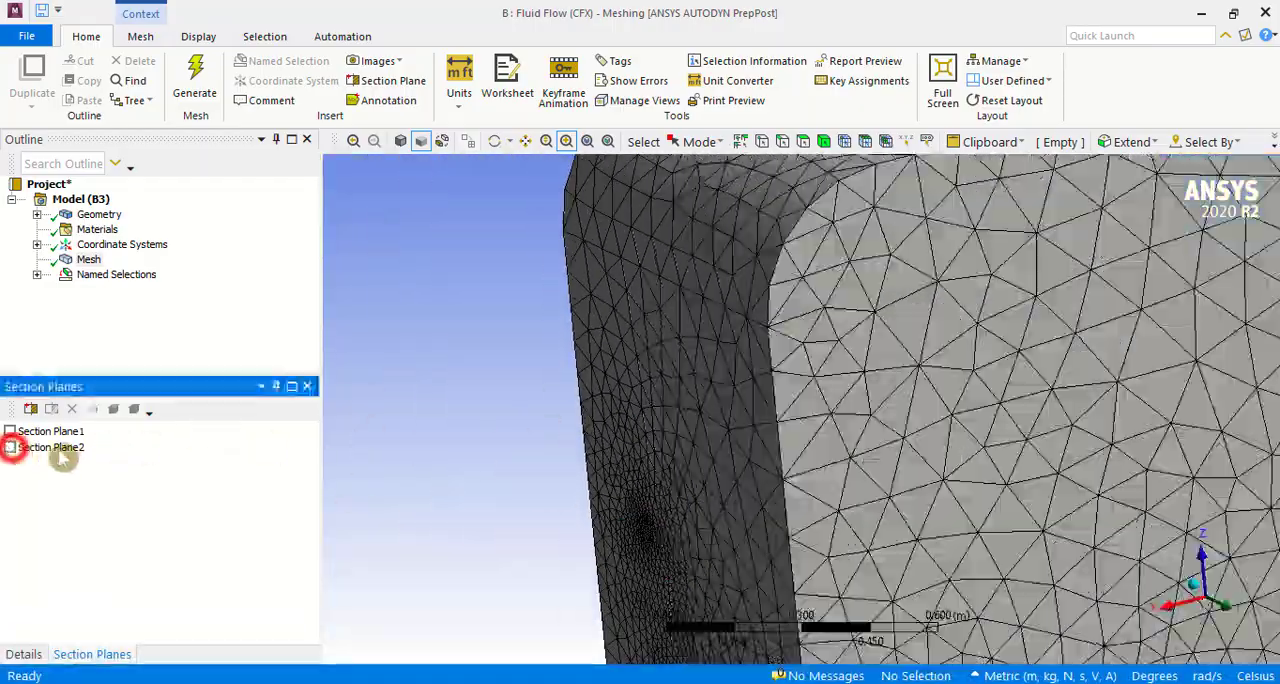
click(309, 387)
Step: Review the mesh's named selections one by one, including Air_inlet, Outlet, Symmetry, Periodic_2 and Mouth-2
middle_drag(471, 434, 520, 418)
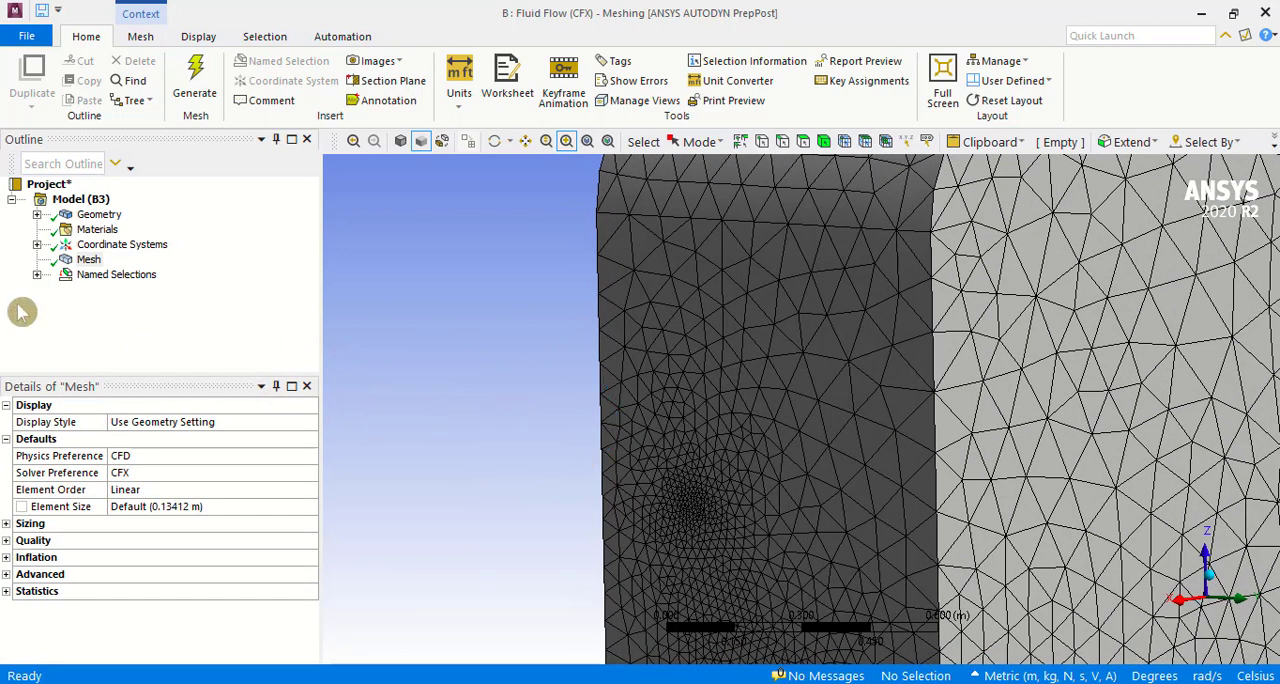
click(36, 276)
click(119, 274)
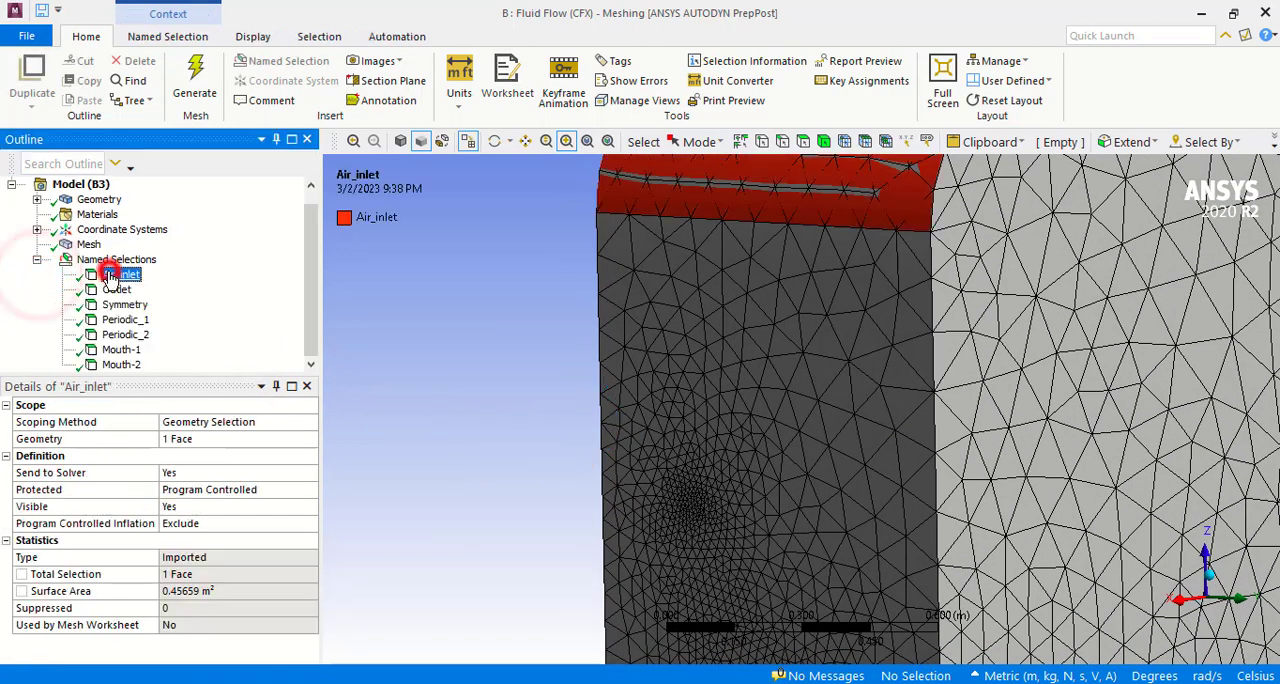
scroll(530, 352, down, 4)
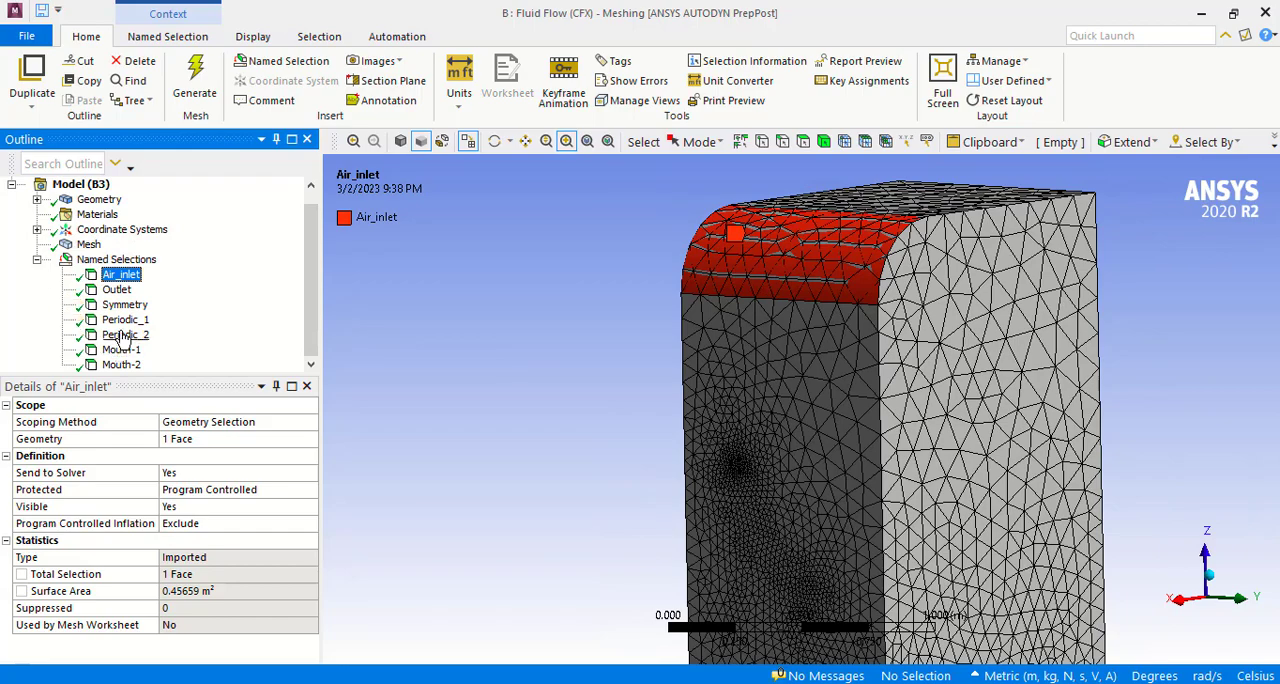
click(116, 289)
mouse_move(540, 330)
middle_down()
mouse_move(571, 351)
mouse_move(551, 376)
middle_up()
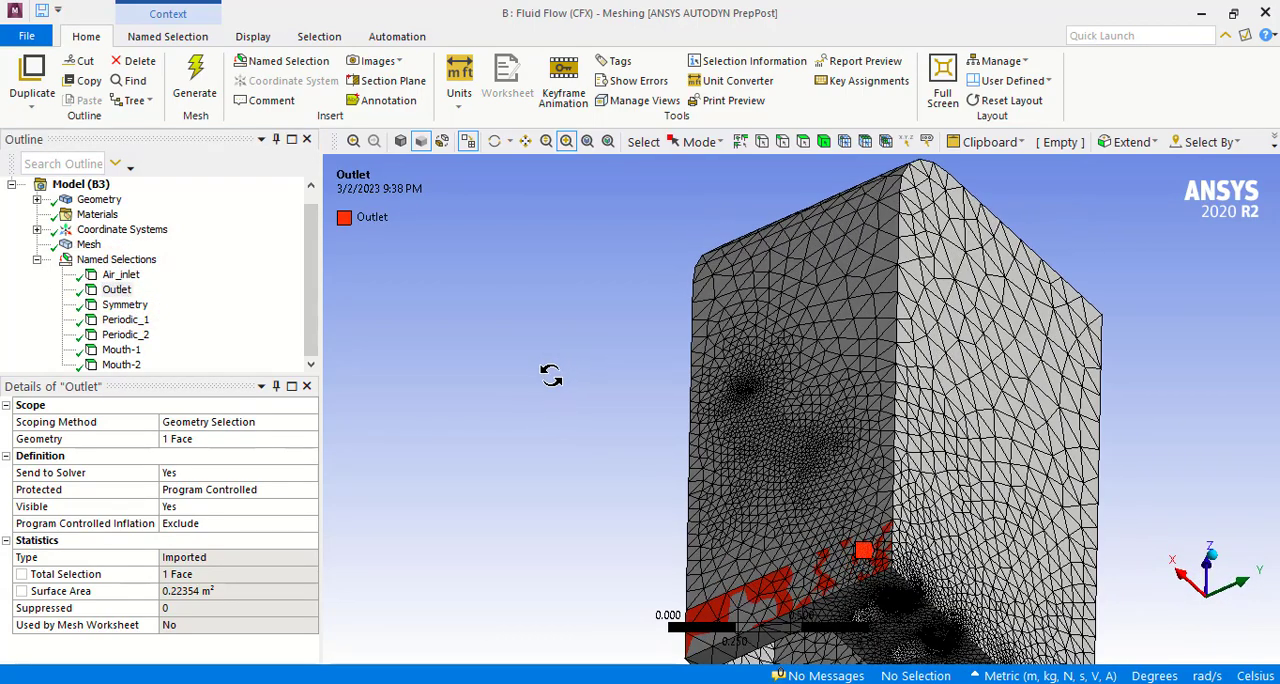
click(127, 305)
middle_drag(654, 449, 405, 484)
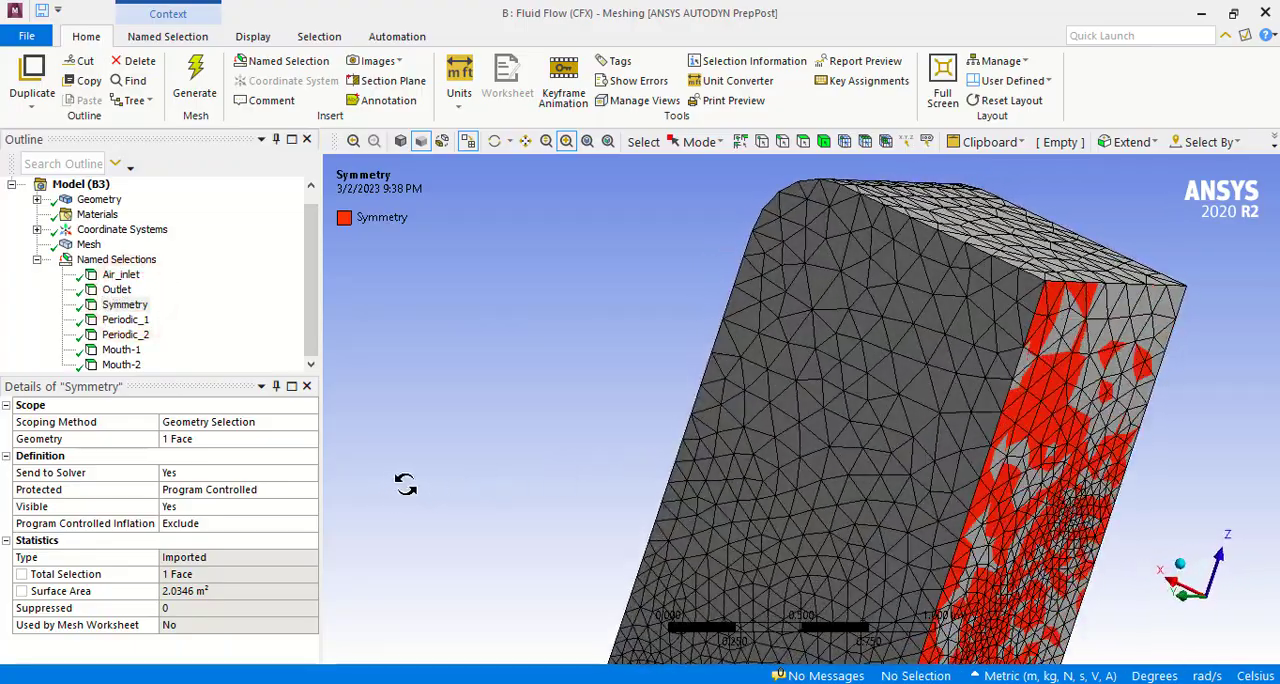
click(124, 334)
middle_drag(371, 423, 506, 456)
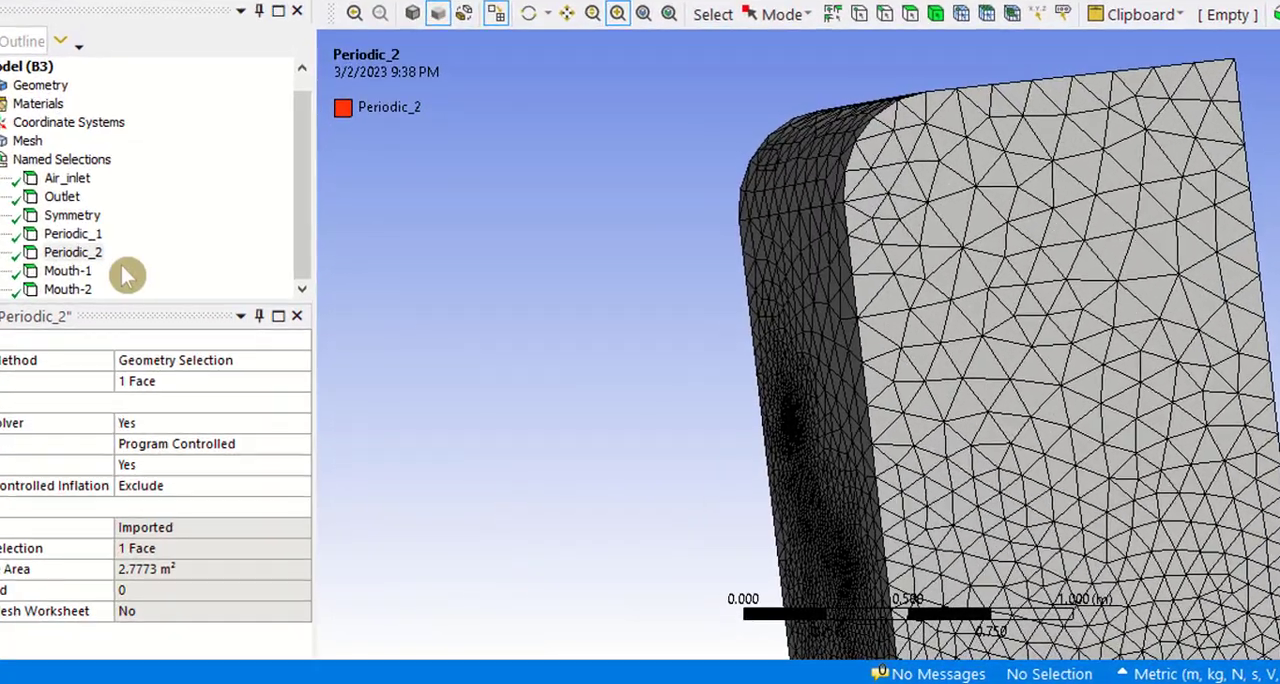
click(66, 289)
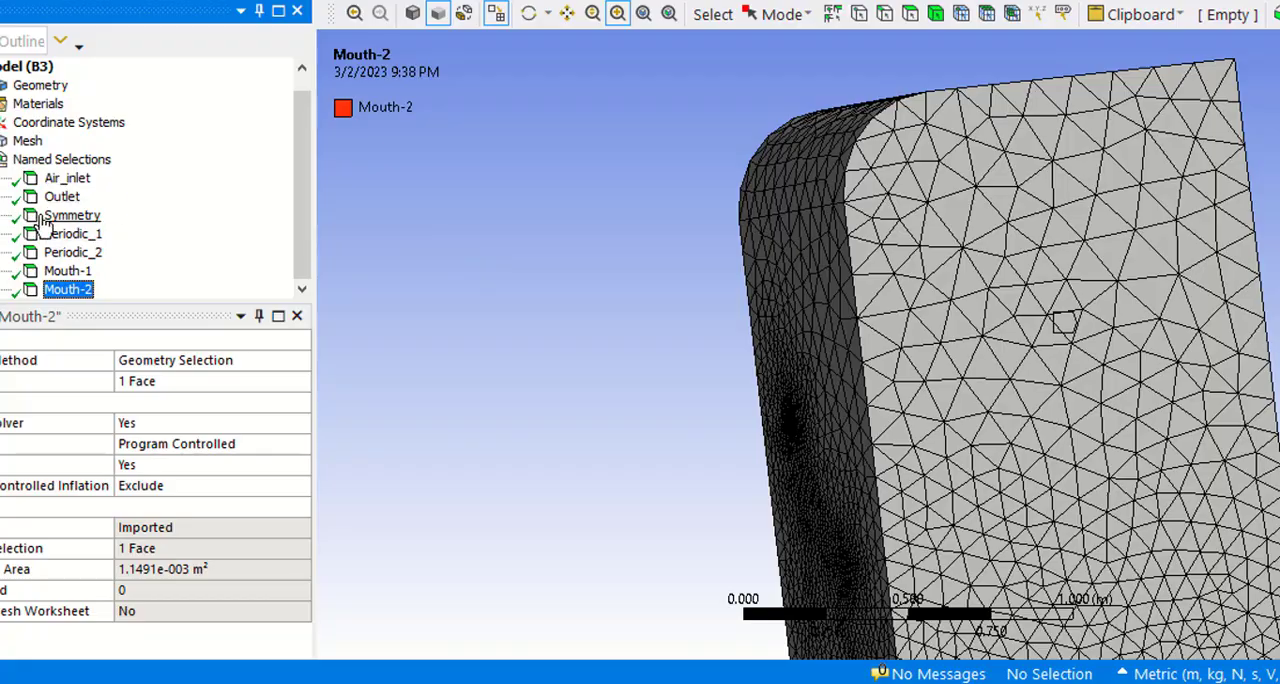
Step: Update the mesh for the CFX system and close the Meshing application
click(28, 141)
right_click(29, 144)
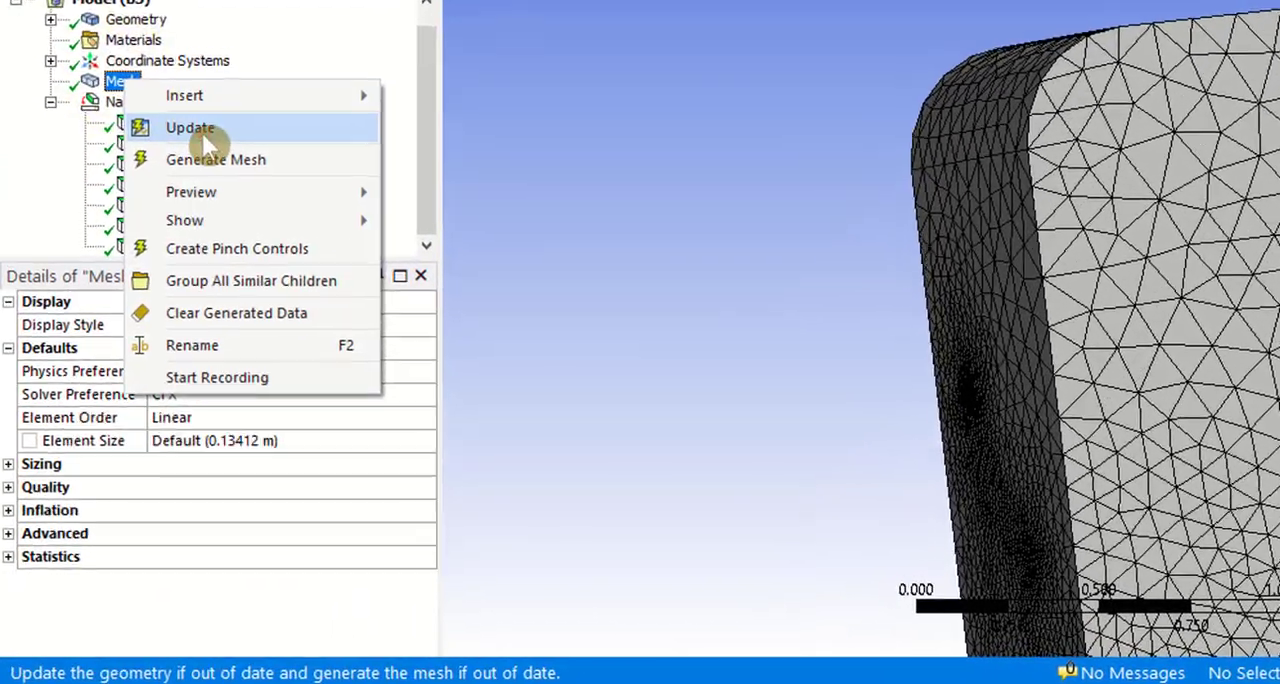
click(152, 289)
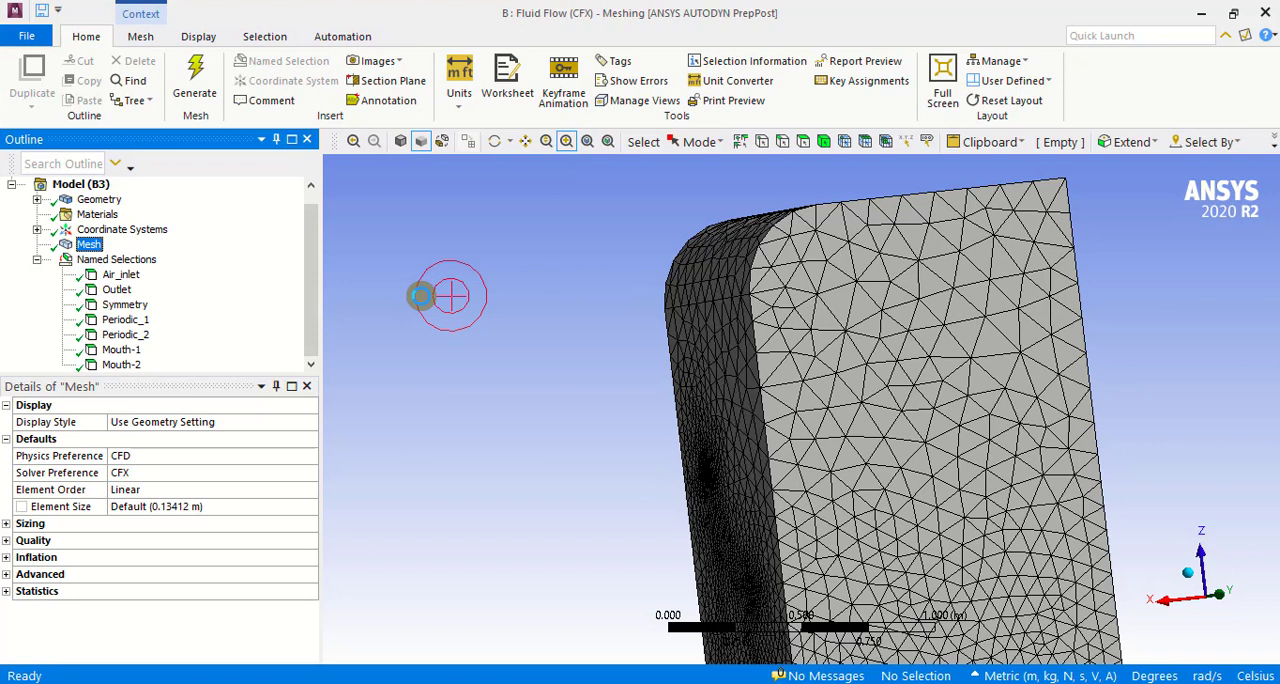
click(1265, 14)
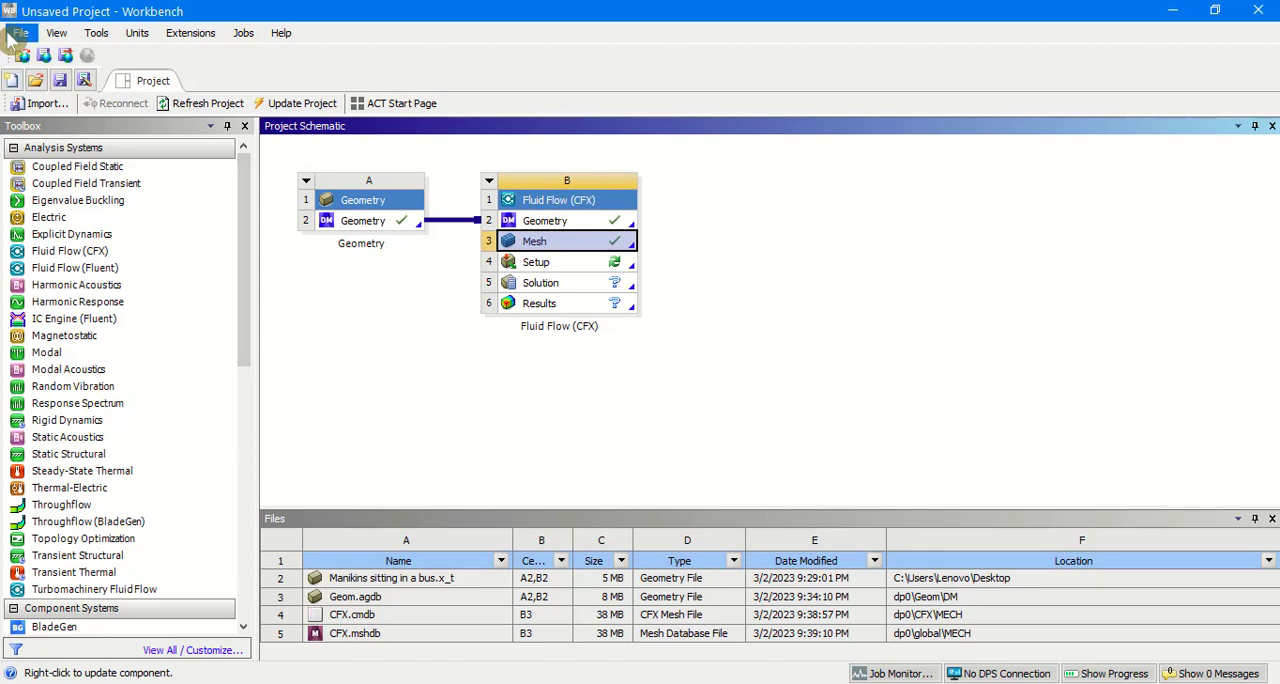
Step: Save the Workbench project as Case_1 in the case folder on Local Disk (D:)
click(14, 34)
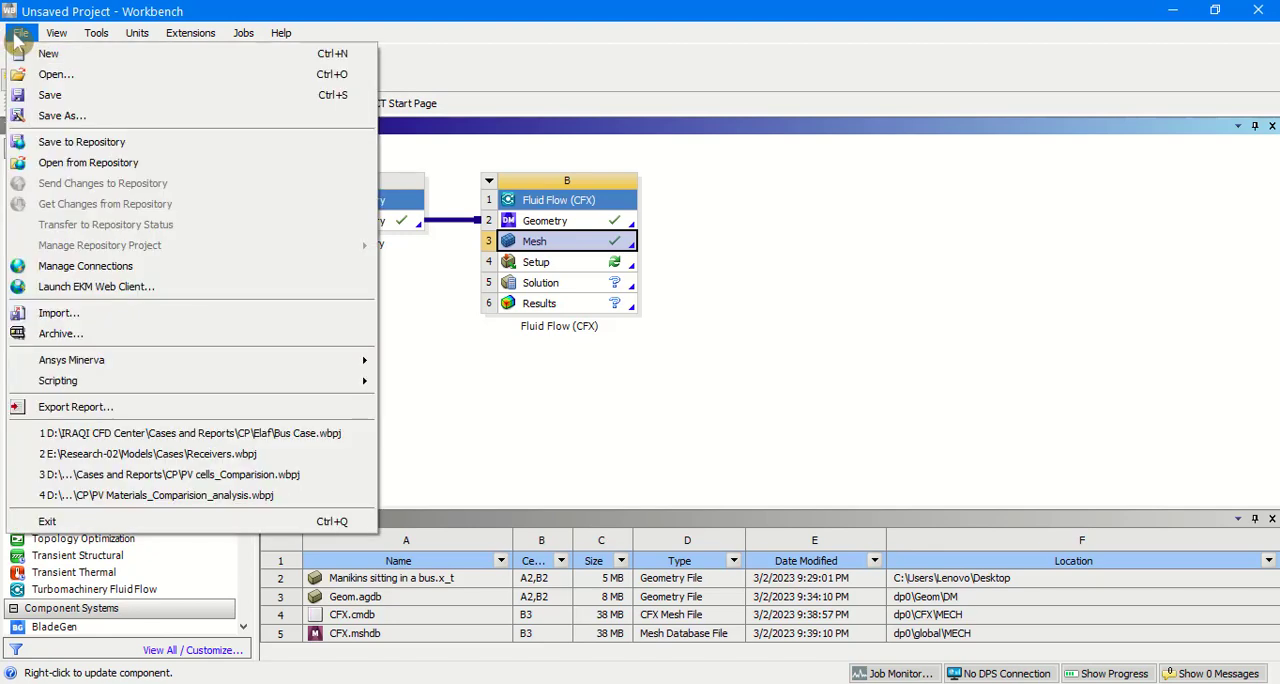
click(87, 116)
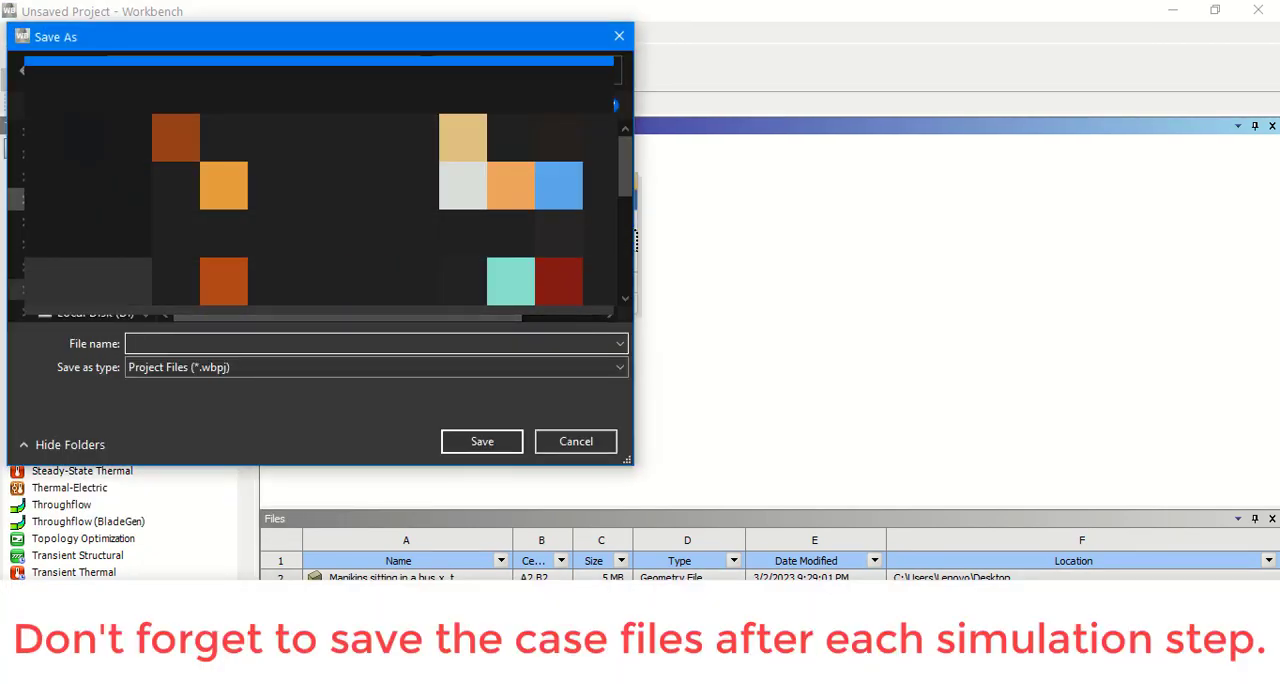
click(101, 318)
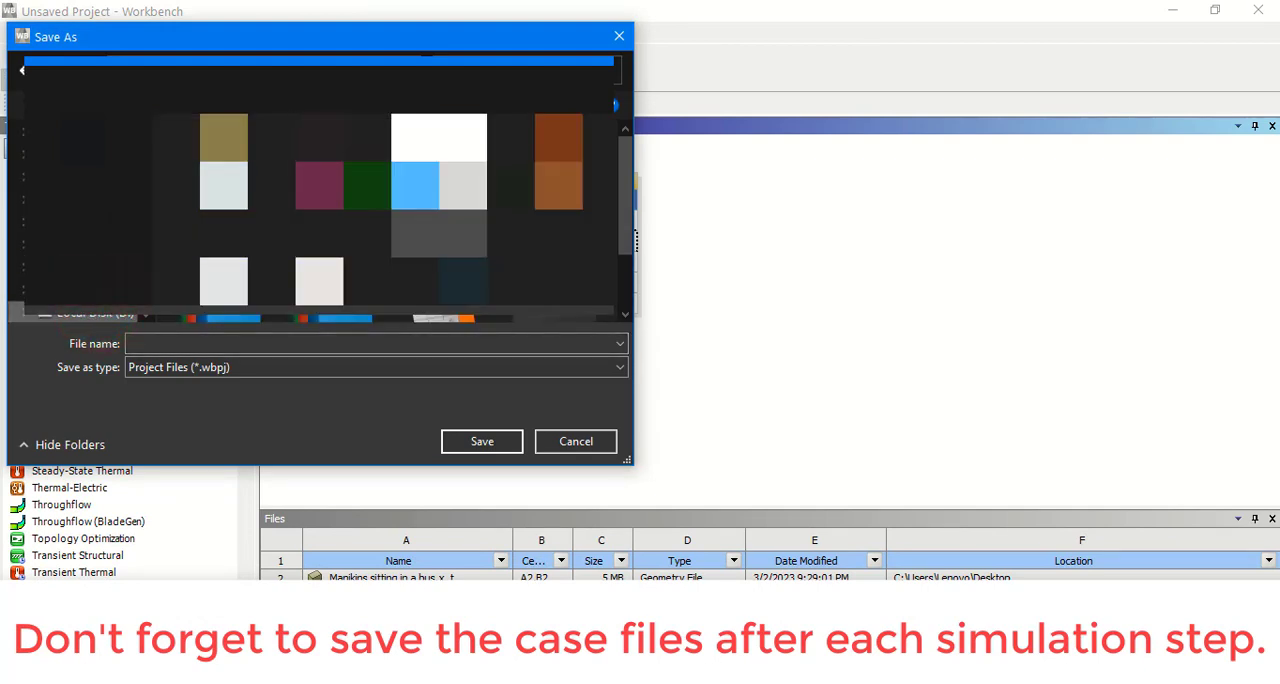
double_click(427, 207)
double_click(260, 250)
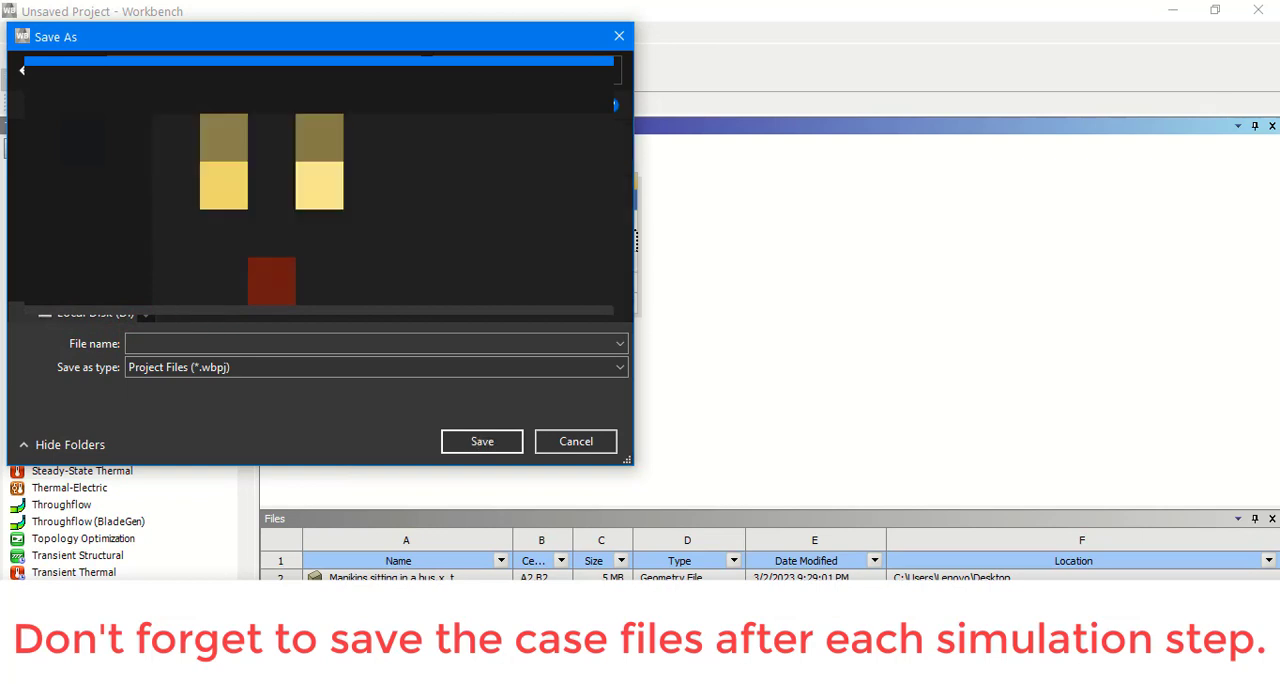
click(231, 343)
text(Case)
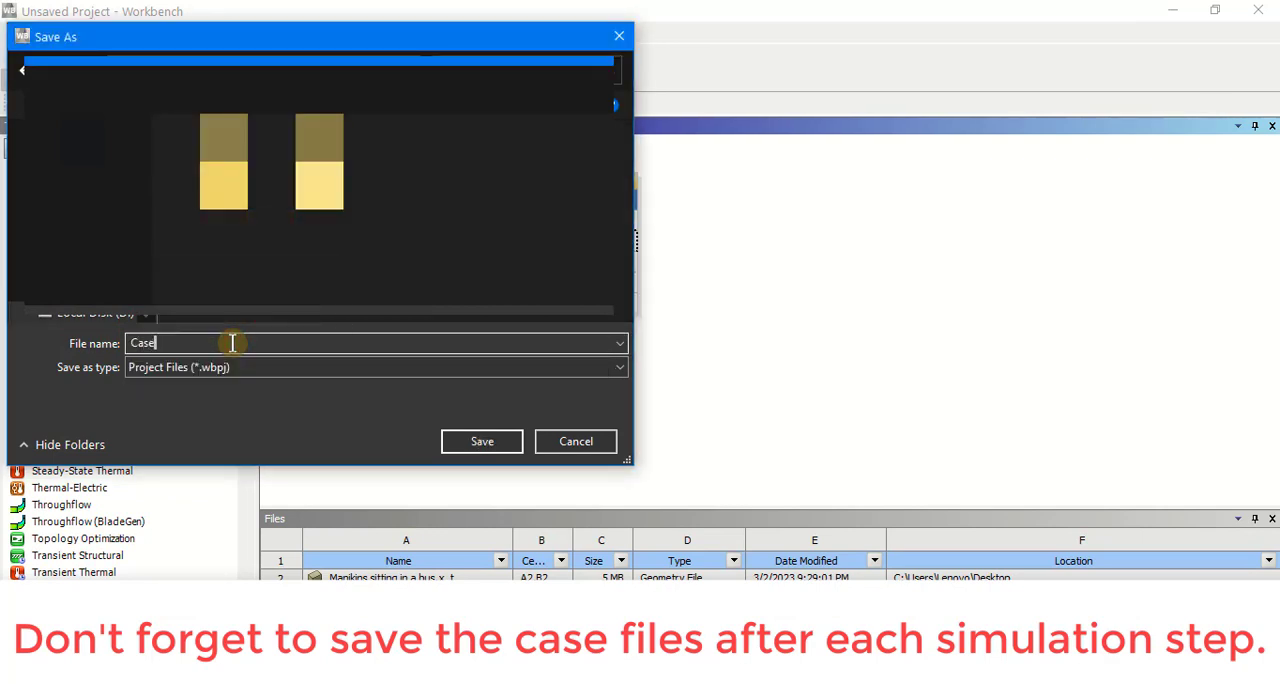
text(_1)
key(Return)
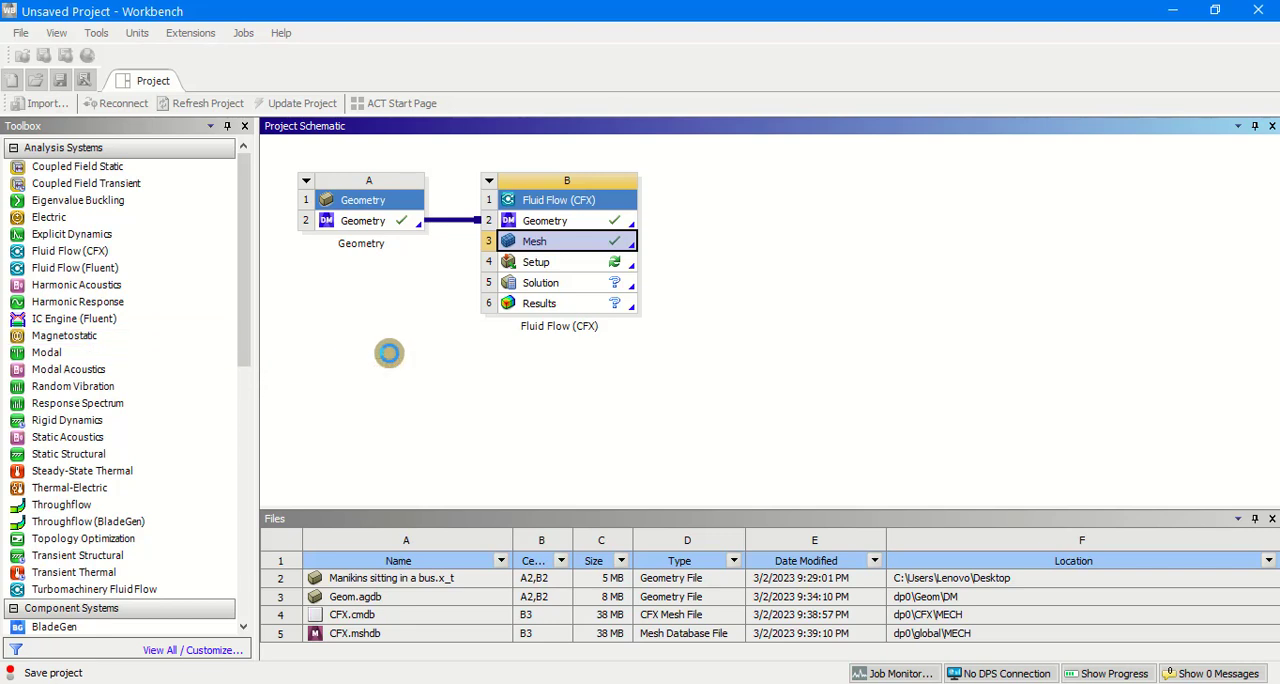
Step: Open the Fluid Flow (CFX) system's Setup in CFX-Pre and open Default Domain for editing
click(538, 263)
double_click(538, 263)
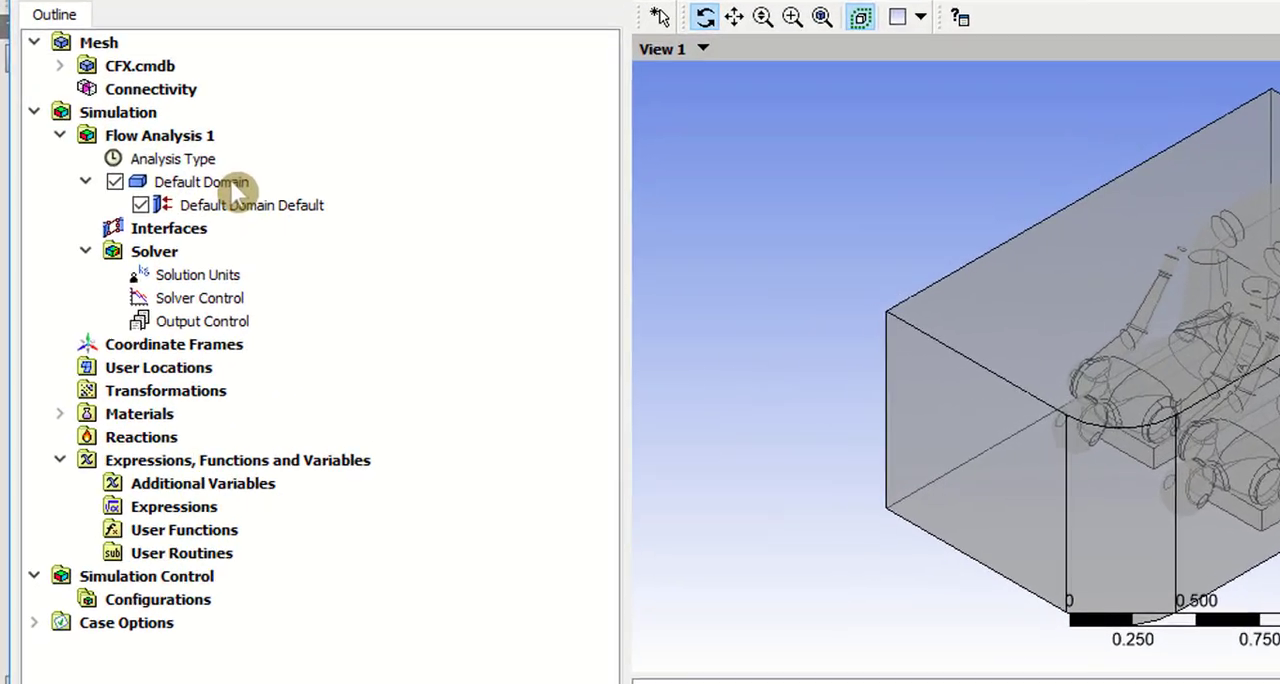
click(243, 234)
double_click(243, 169)
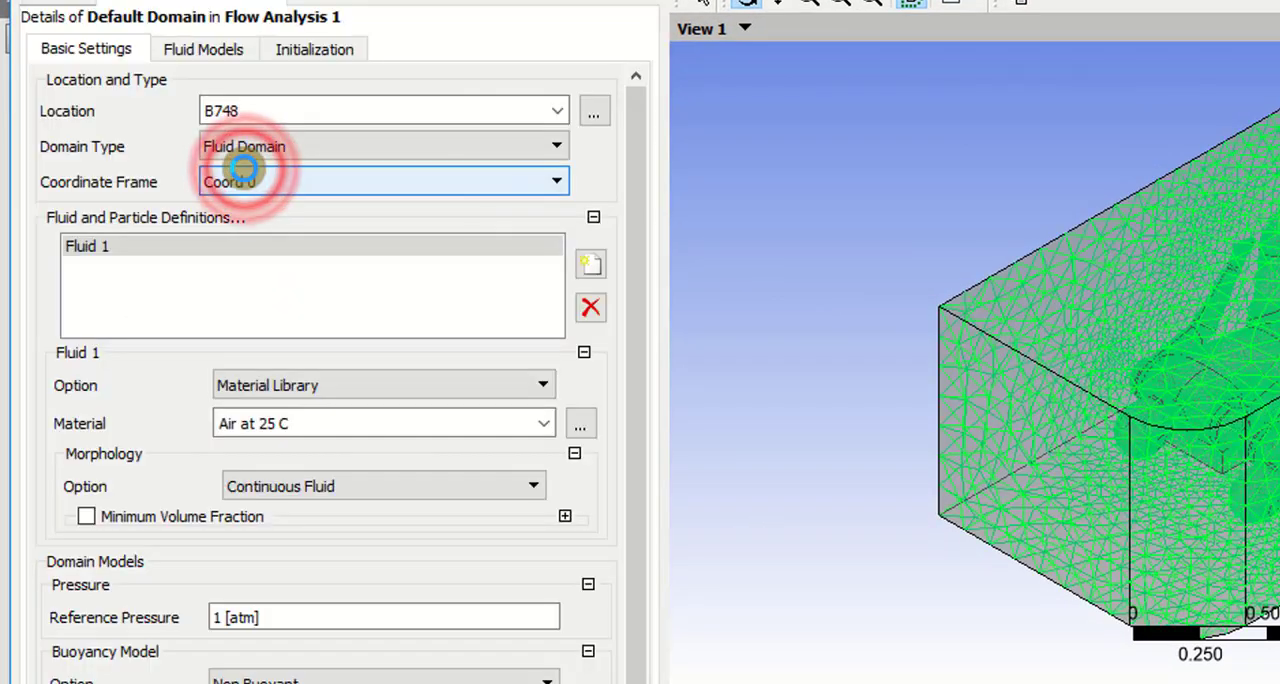
Step: Add a new fluid named Particles to the Default Domain's fluid and particle definitions
click(591, 266)
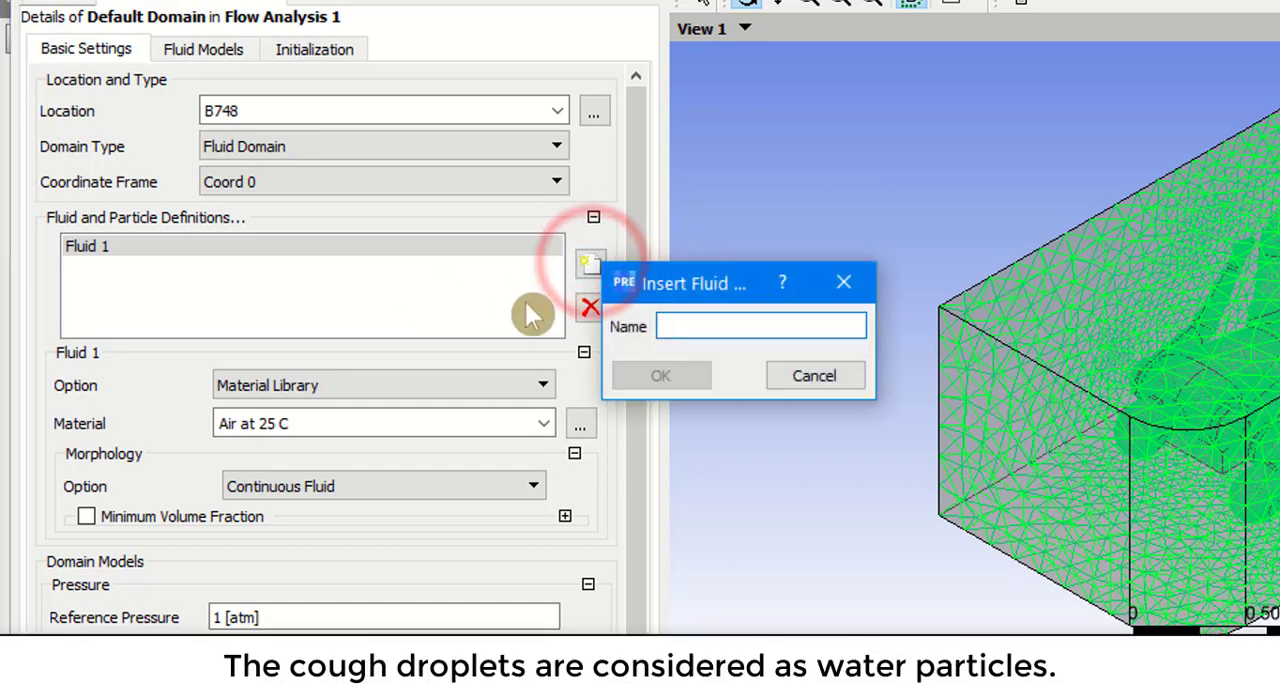
text(Particles)
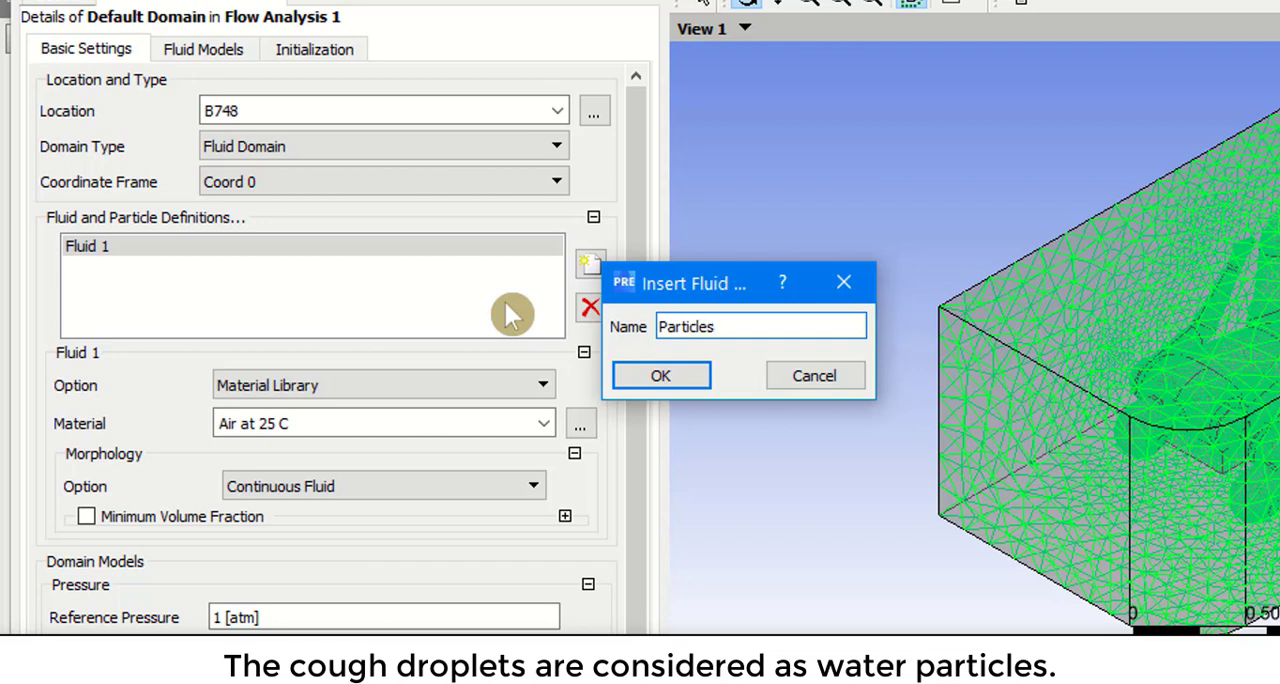
key(Return)
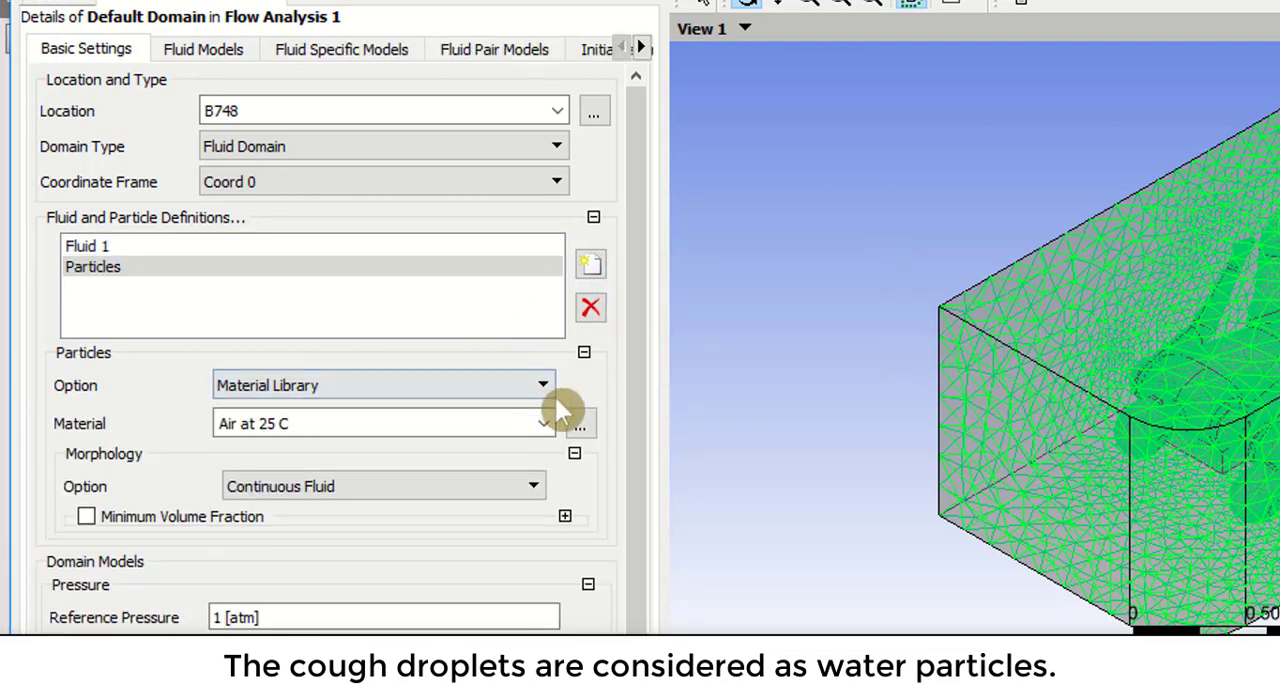
Step: Set the Particles material to Water and its morphology to Particle Transport Fluid
click(543, 423)
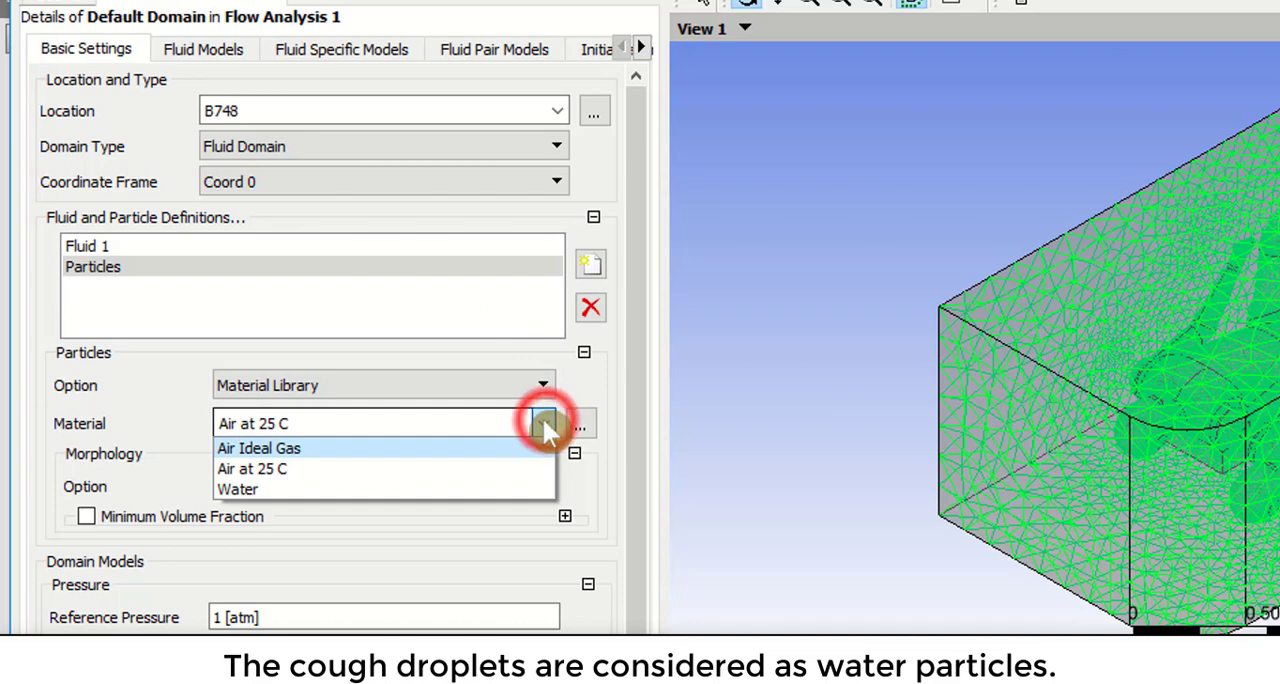
click(352, 489)
click(347, 486)
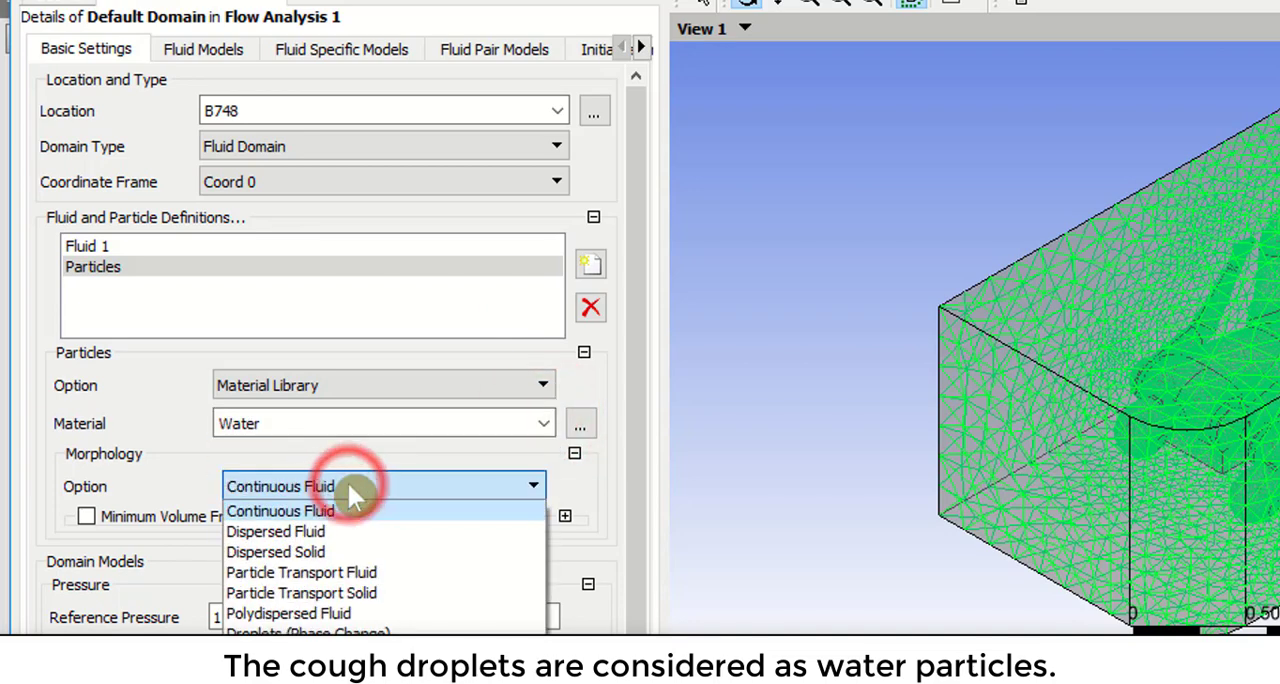
click(370, 576)
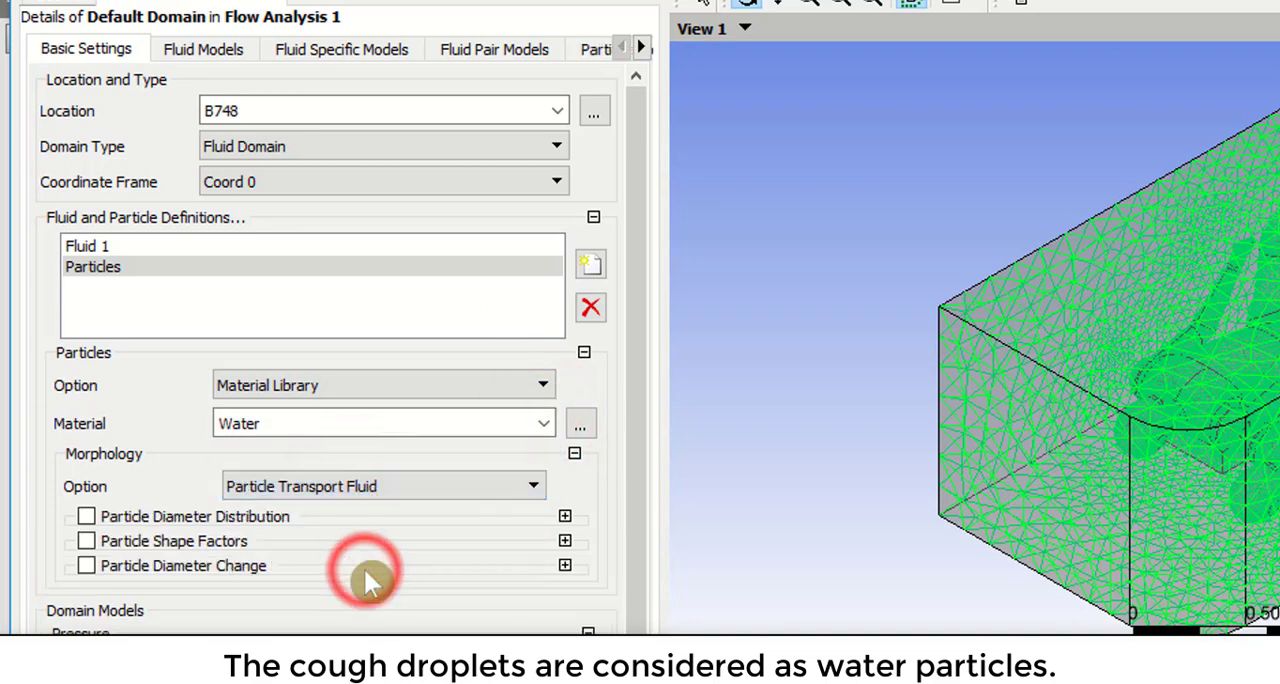
Step: Enable Particle Diameter Distribution for the Particles fluid with a specified diameter of 5E-06 m and apply the domain settings
click(215, 517)
click(312, 593)
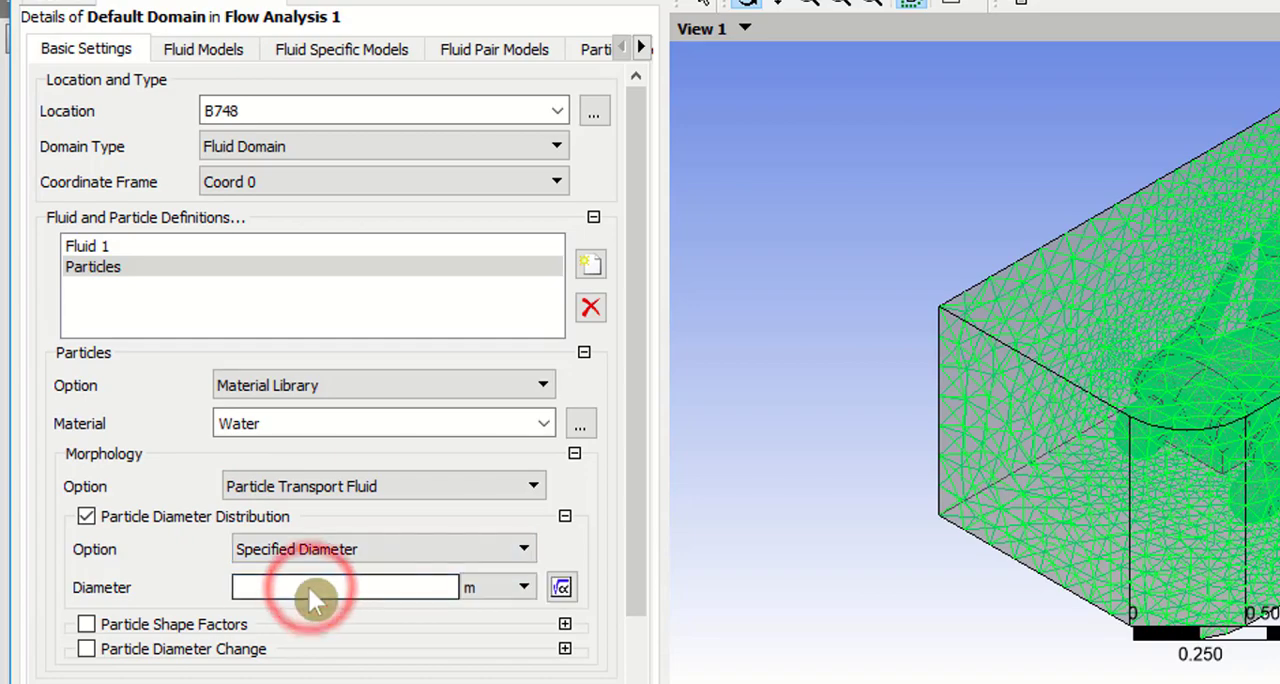
text(5)
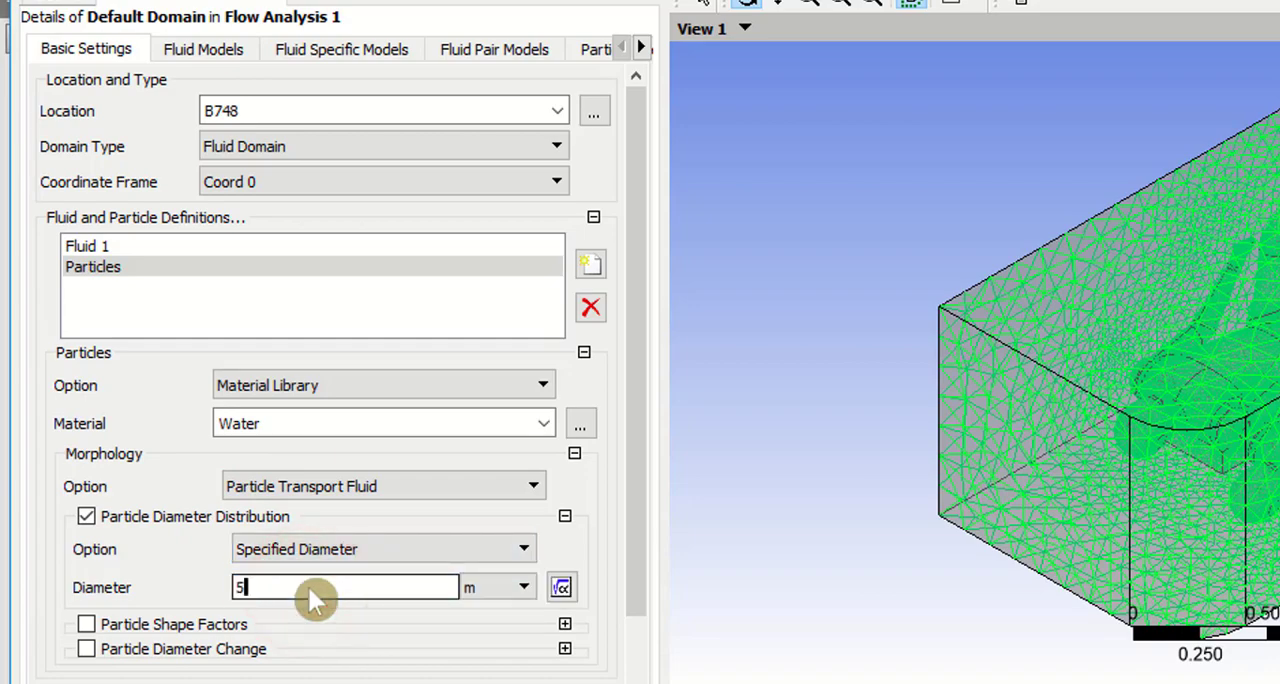
text(E)
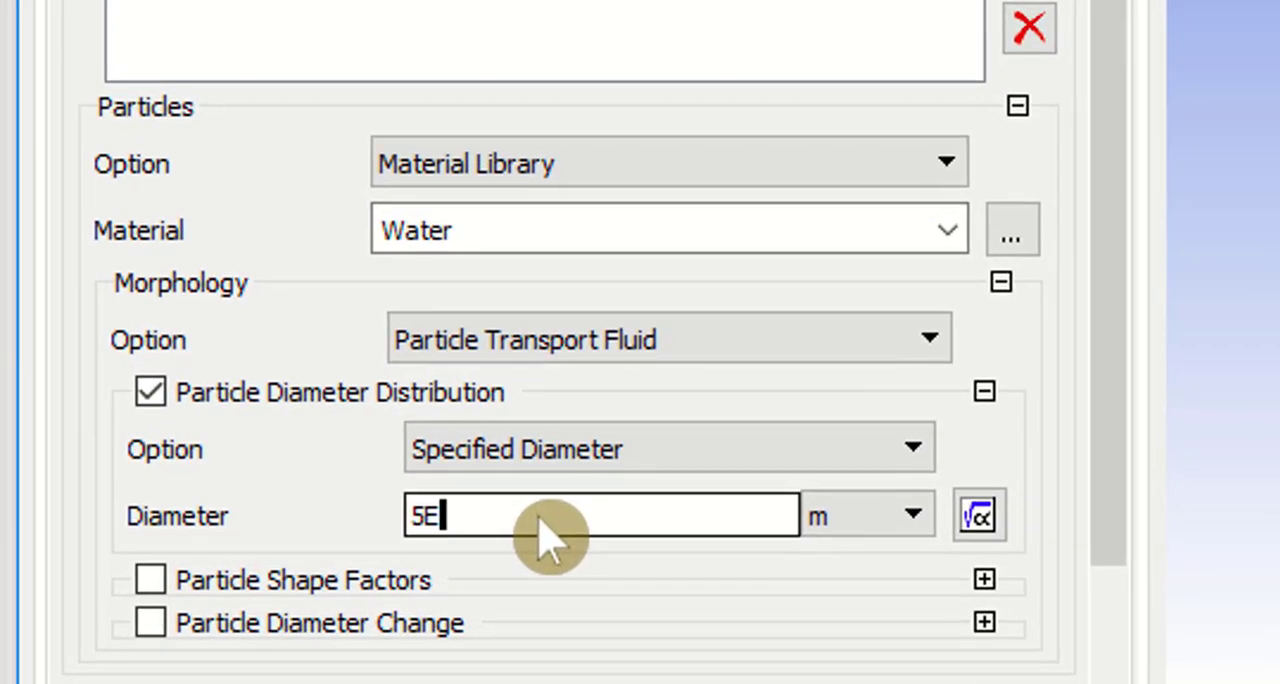
text(-06)
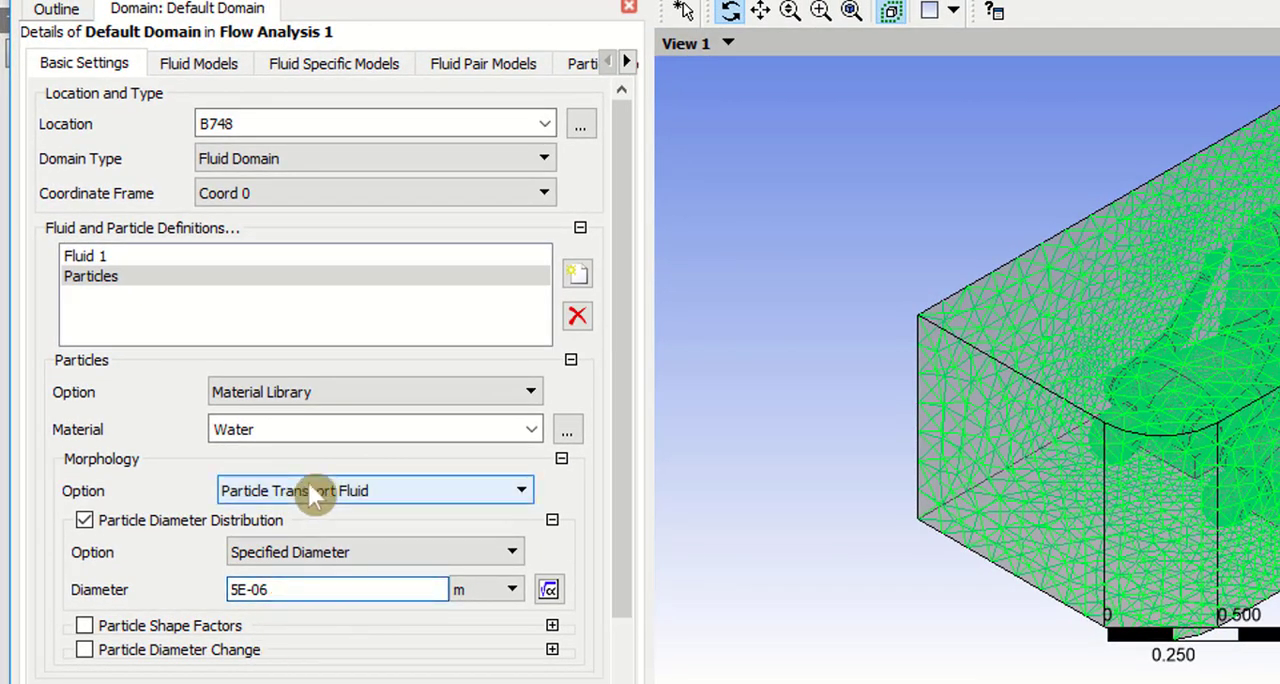
key(Return)
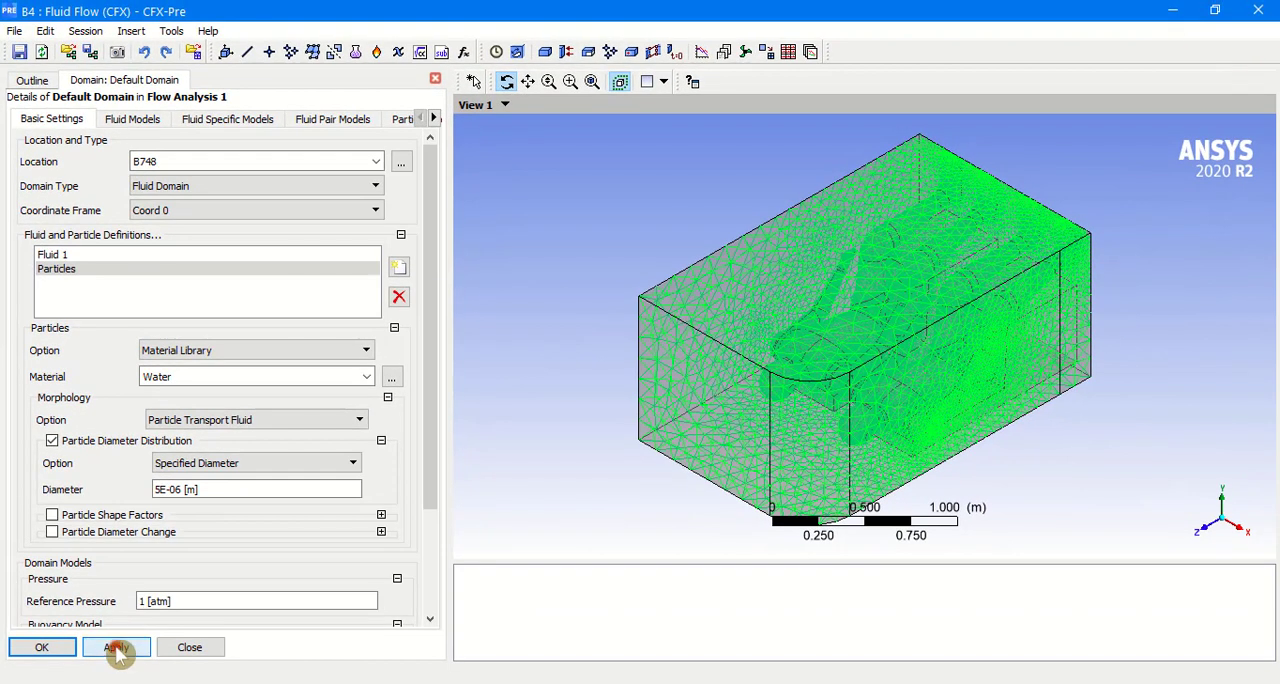
click(117, 648)
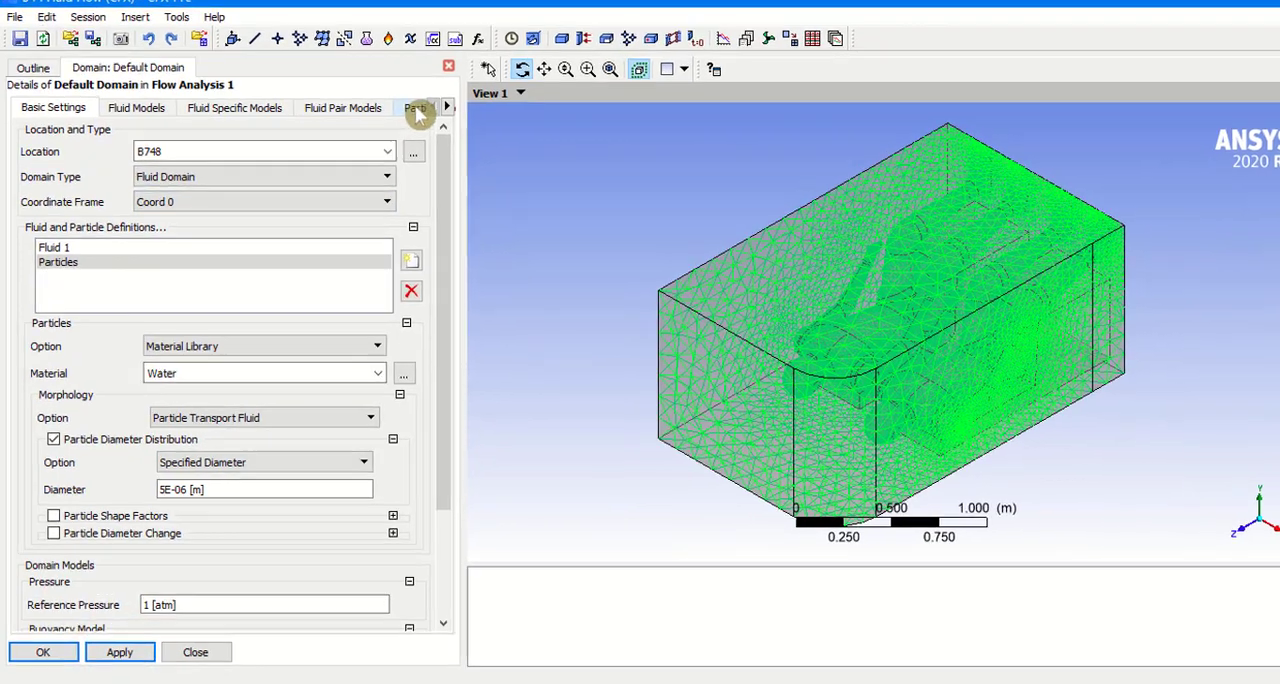
Step: Add Particle Injection Region 1 to the Default Domain and enable Particles injection for it
click(404, 119)
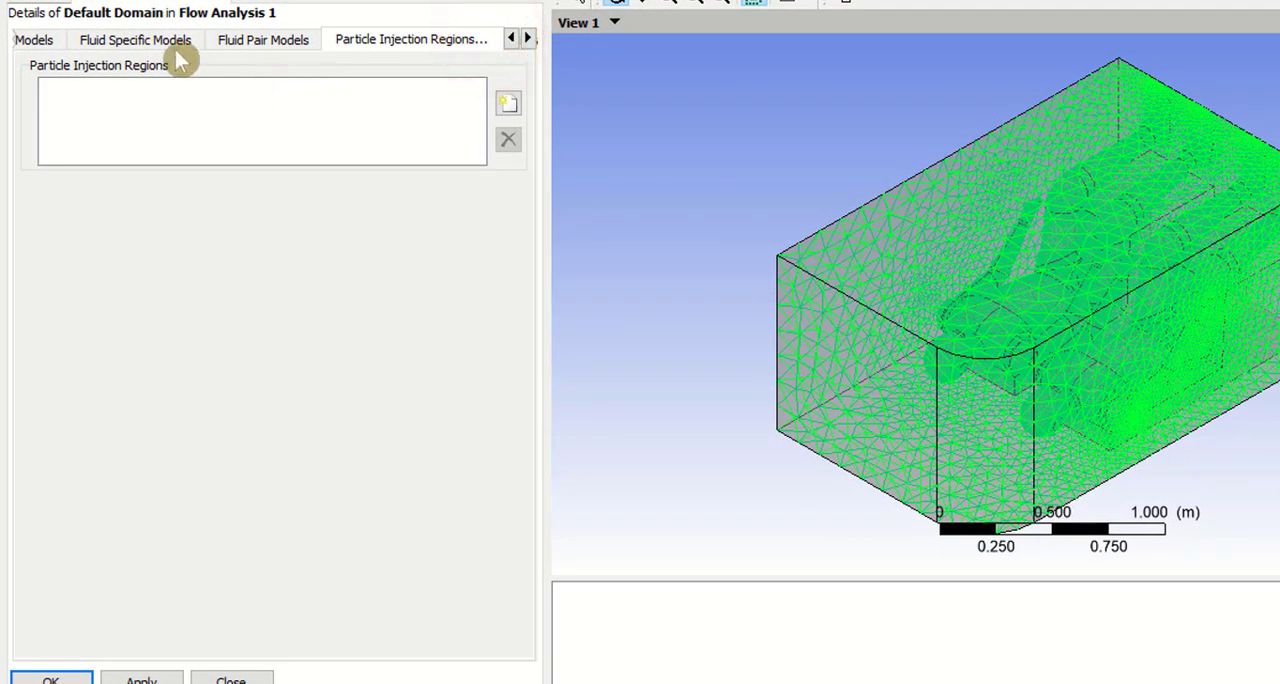
click(508, 104)
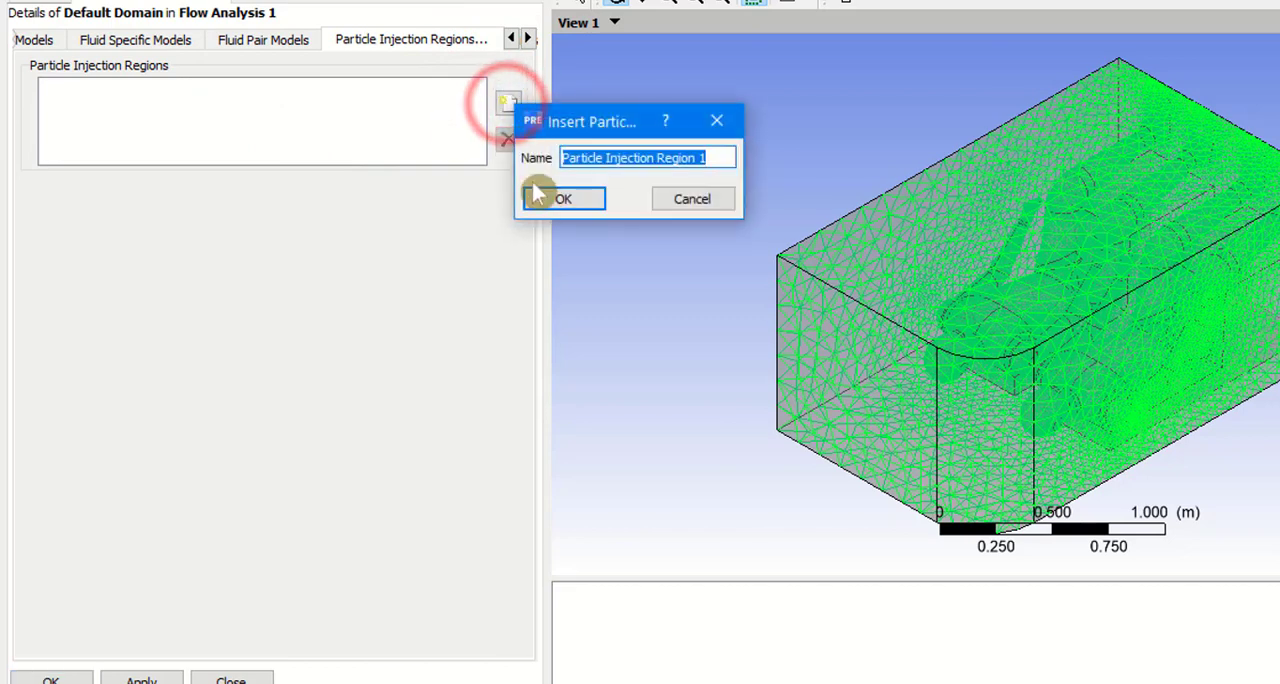
click(562, 200)
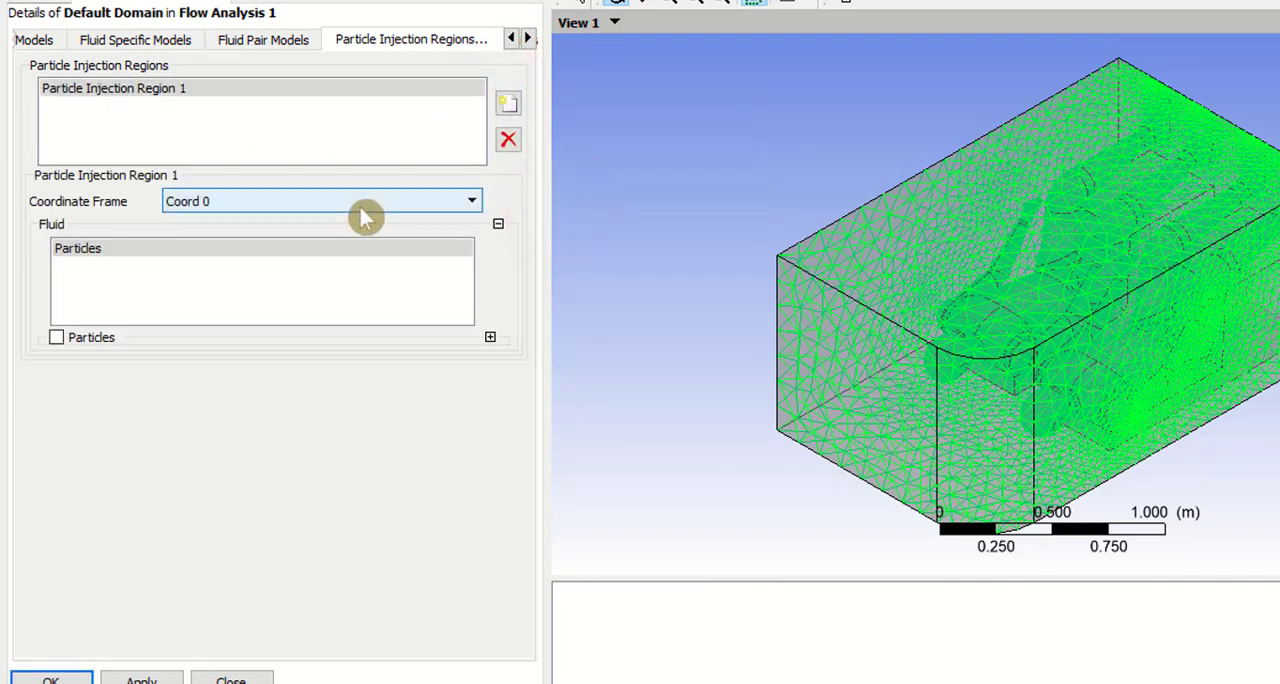
click(56, 338)
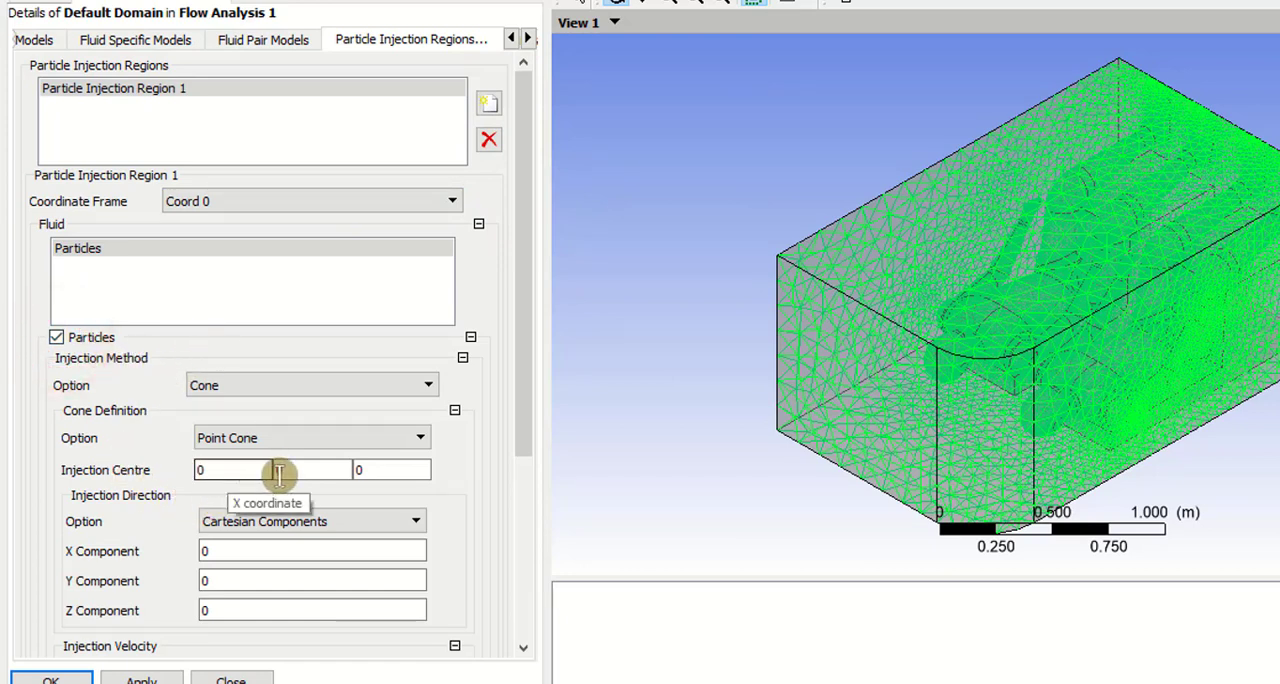
Step: Set the injection direction's Y component to 1 and the injection velocity magnitude to 0.5 m s^-1
drag(689, 443, 621, 365)
click(318, 466)
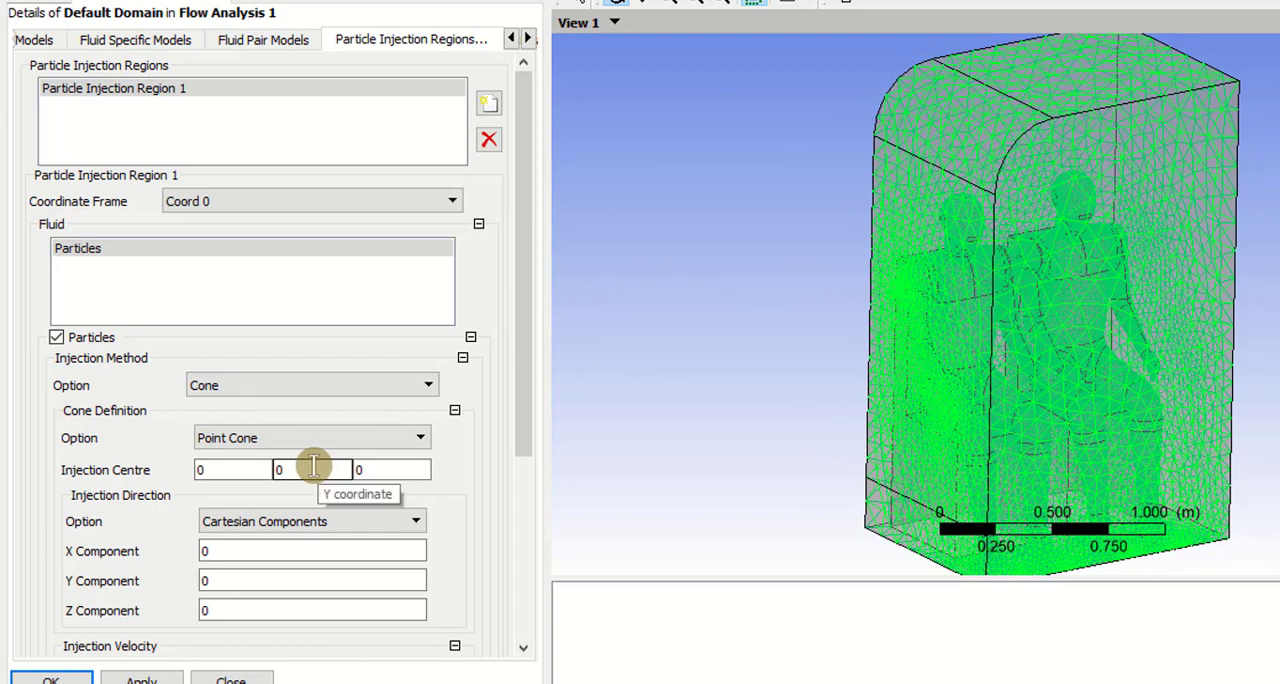
scroll(160, 405, down, 1)
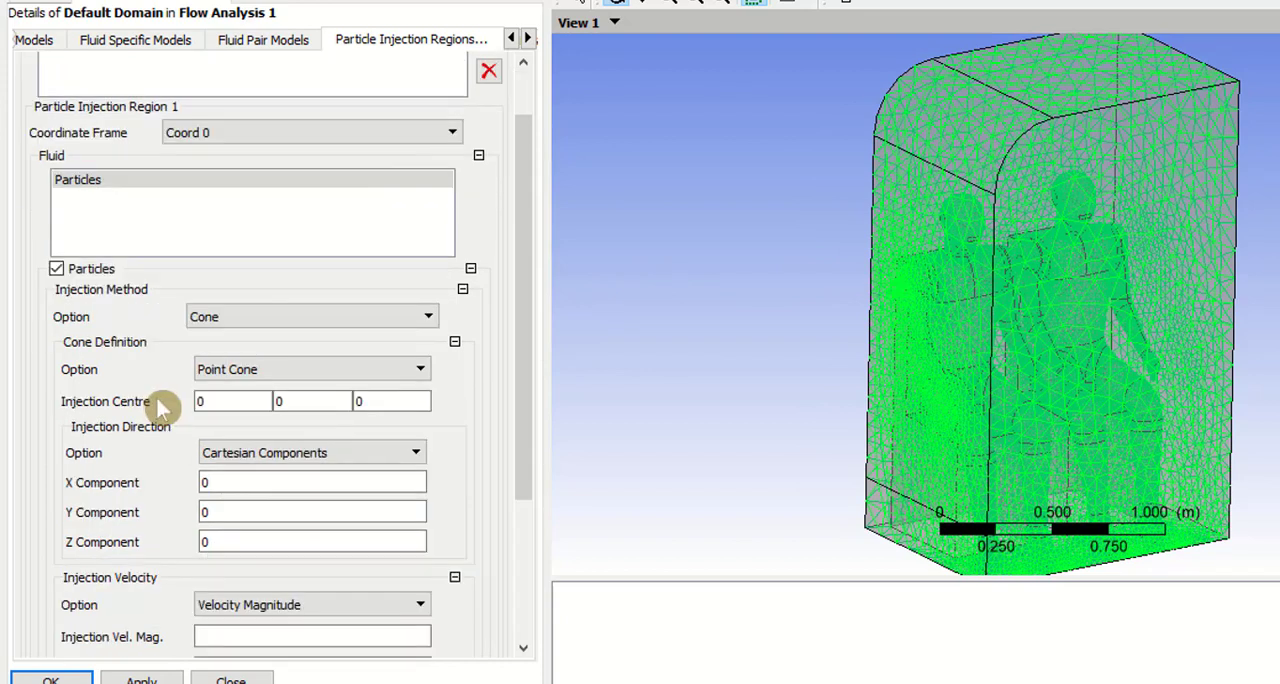
scroll(160, 405, down, 1)
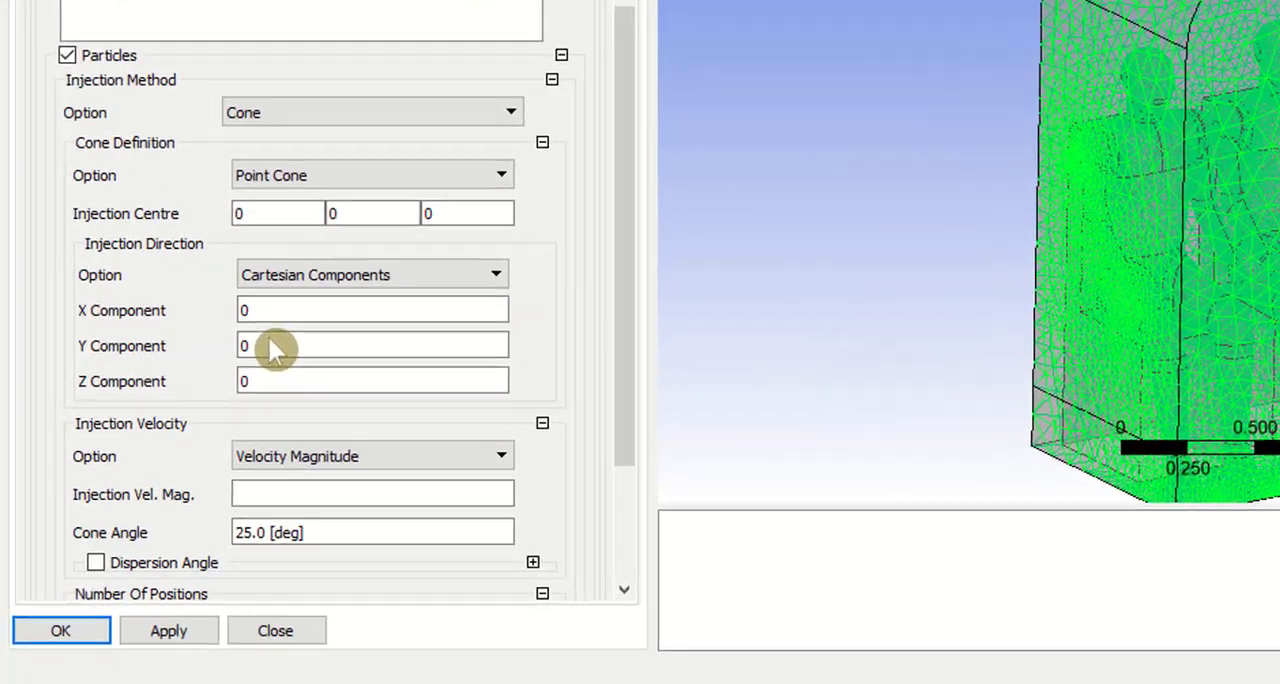
double_click(182, 451)
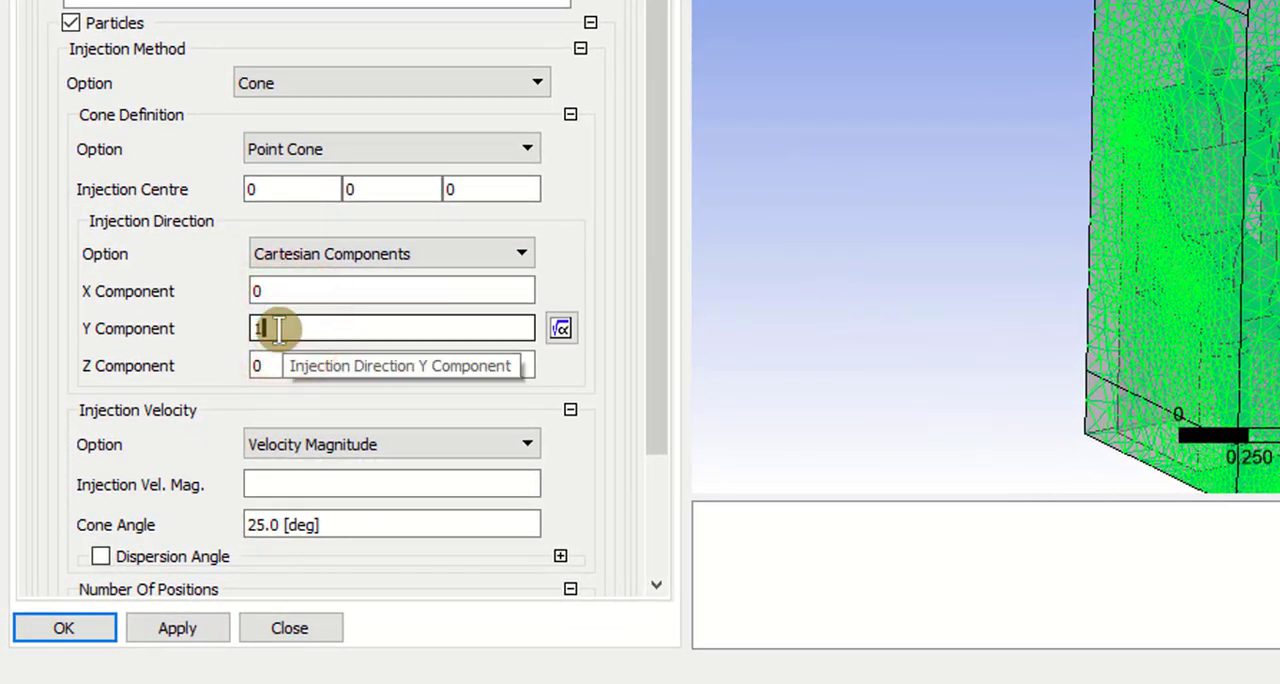
click(304, 485)
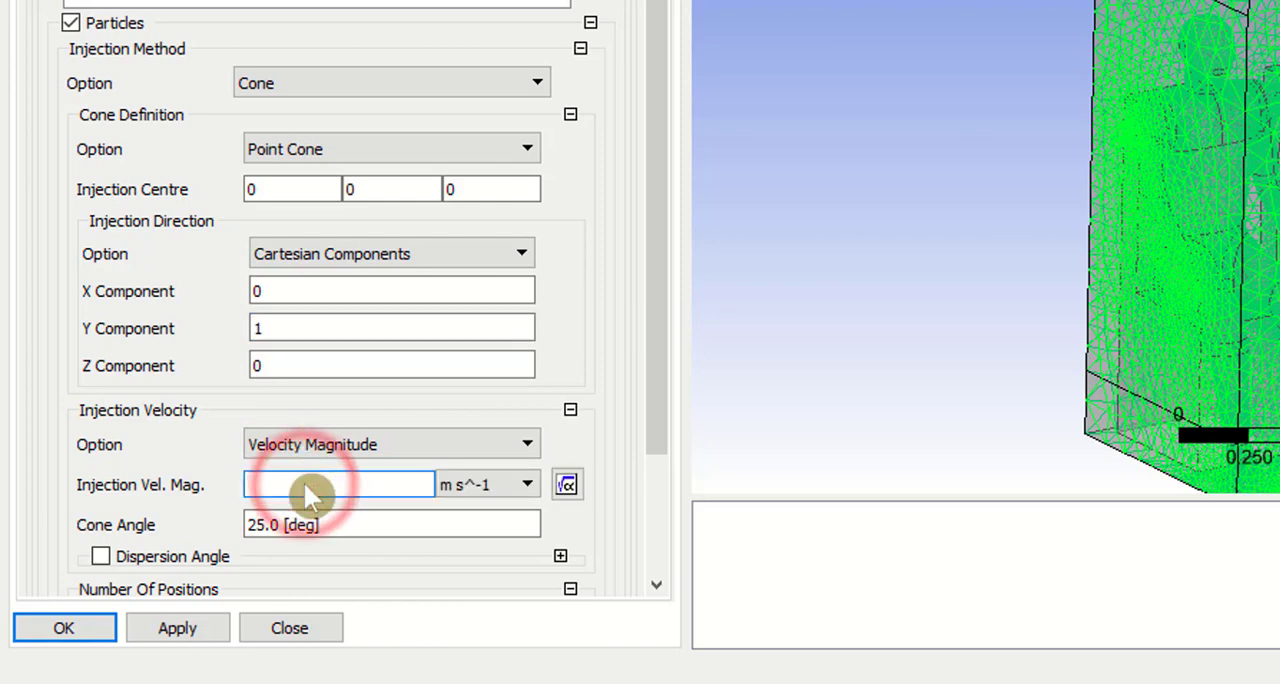
text(0.5)
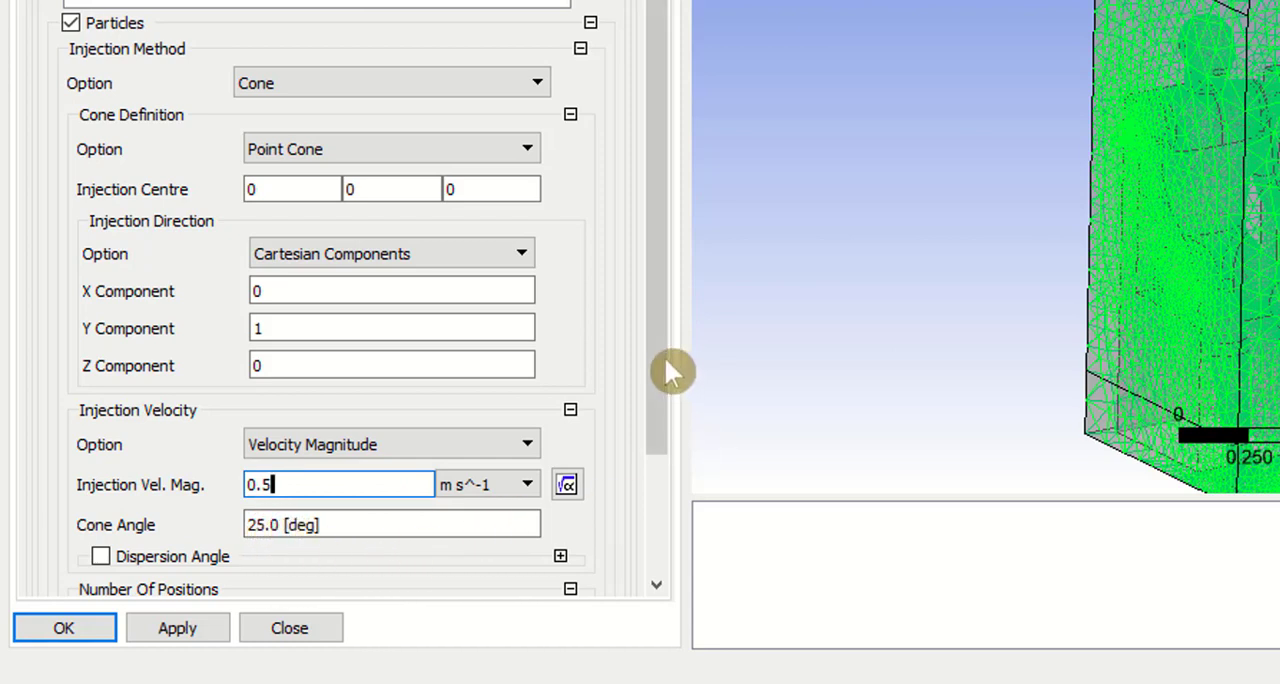
Step: Change the cone definition to Full Cone with a plane radius of 0.015 m
drag(658, 358, 665, 432)
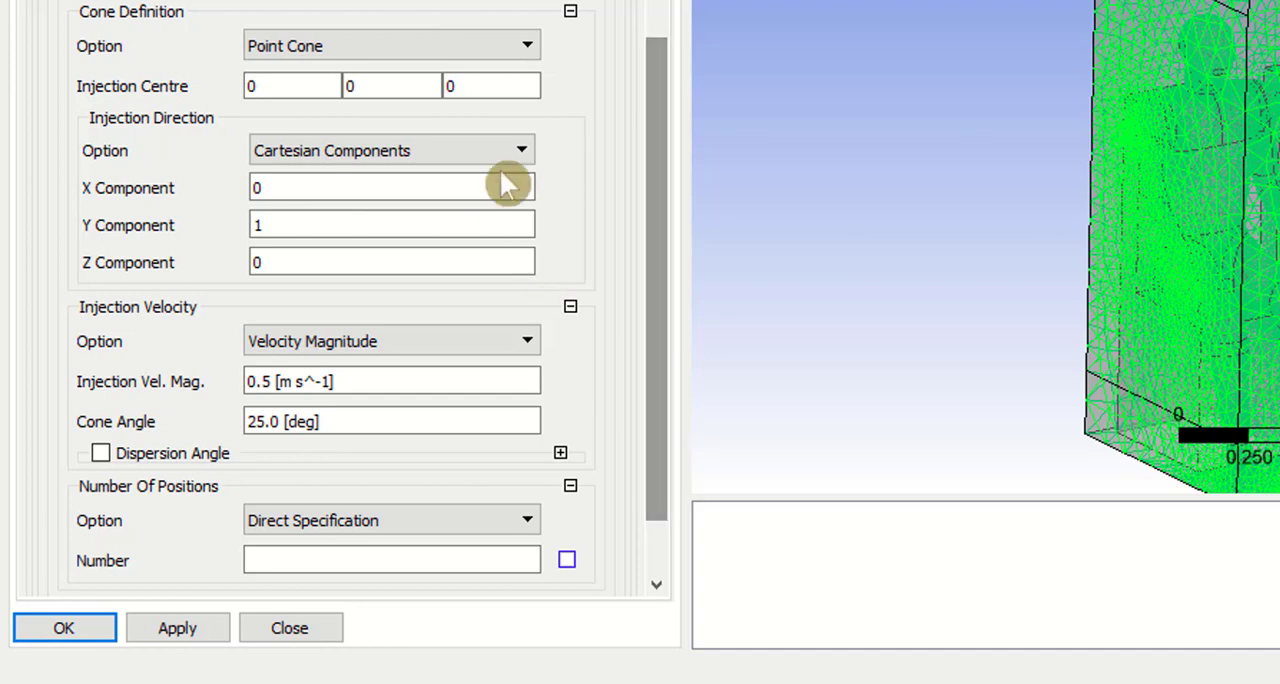
click(485, 56)
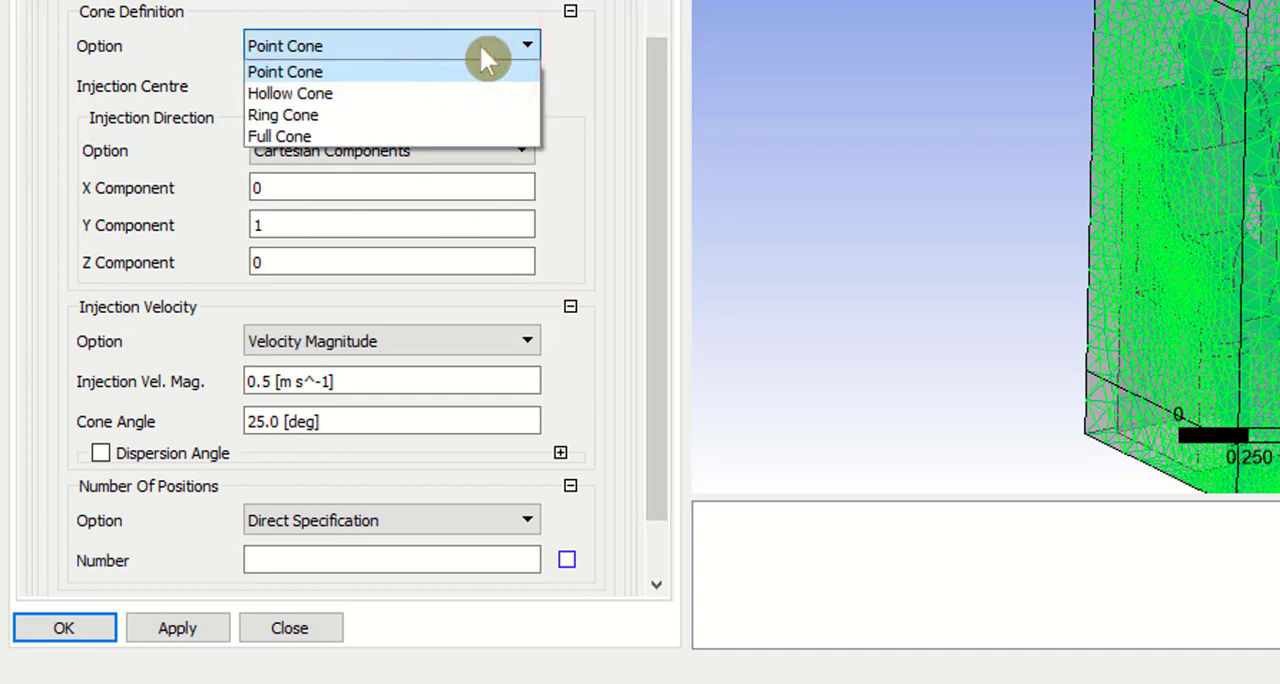
click(309, 136)
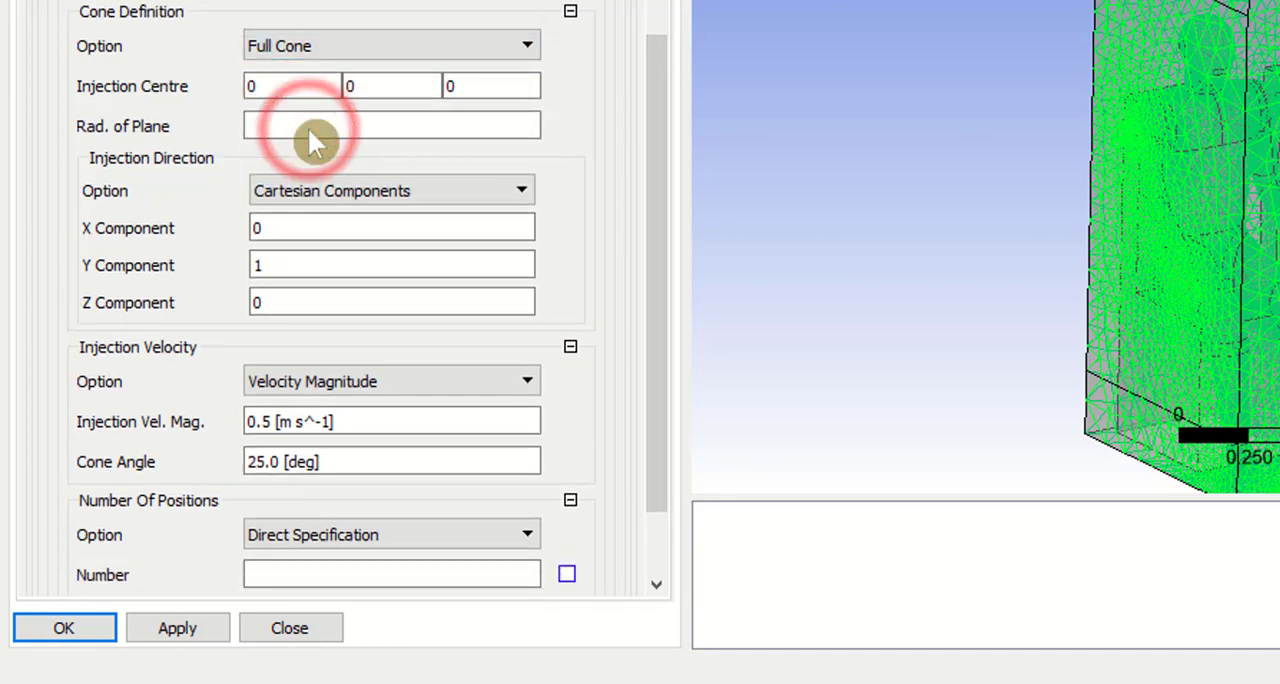
click(286, 129)
text(0.015)
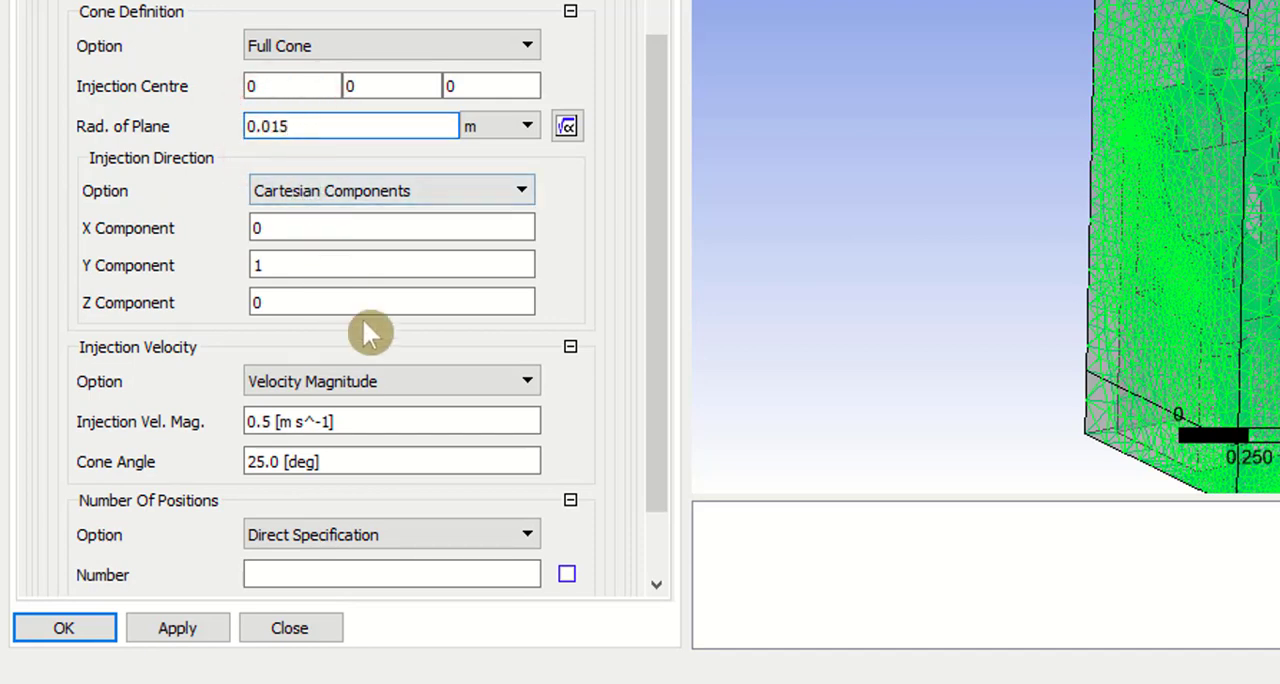
Step: Set the number of injection positions to 3000 and enable the region's Particle Diameter Distribution with a specified diameter of 5E-06 m
drag(657, 225, 645, 315)
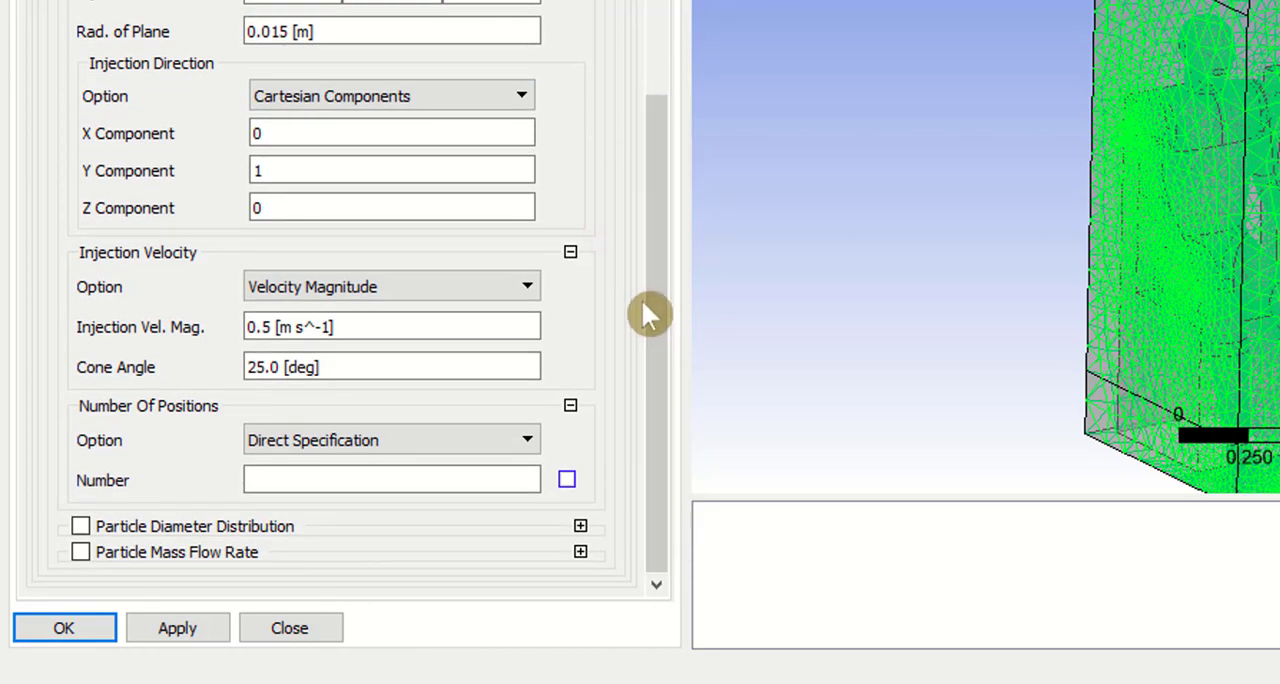
click(304, 478)
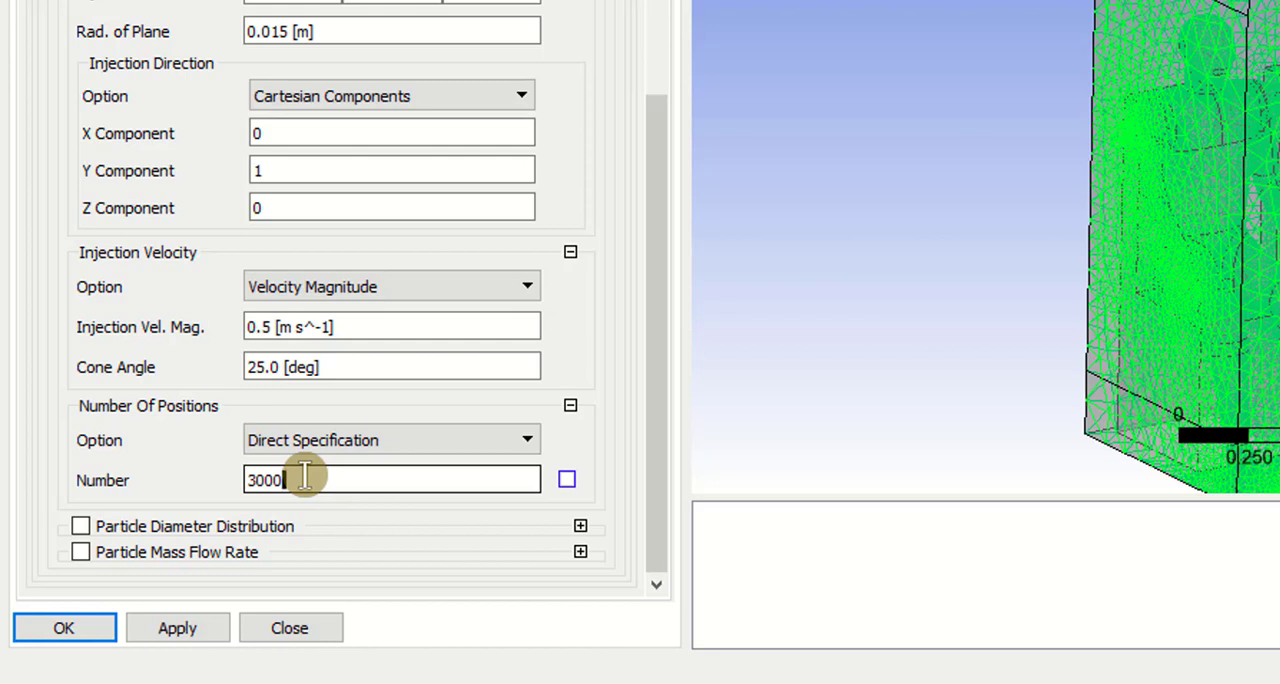
click(80, 526)
scroll(243, 491, down, 2)
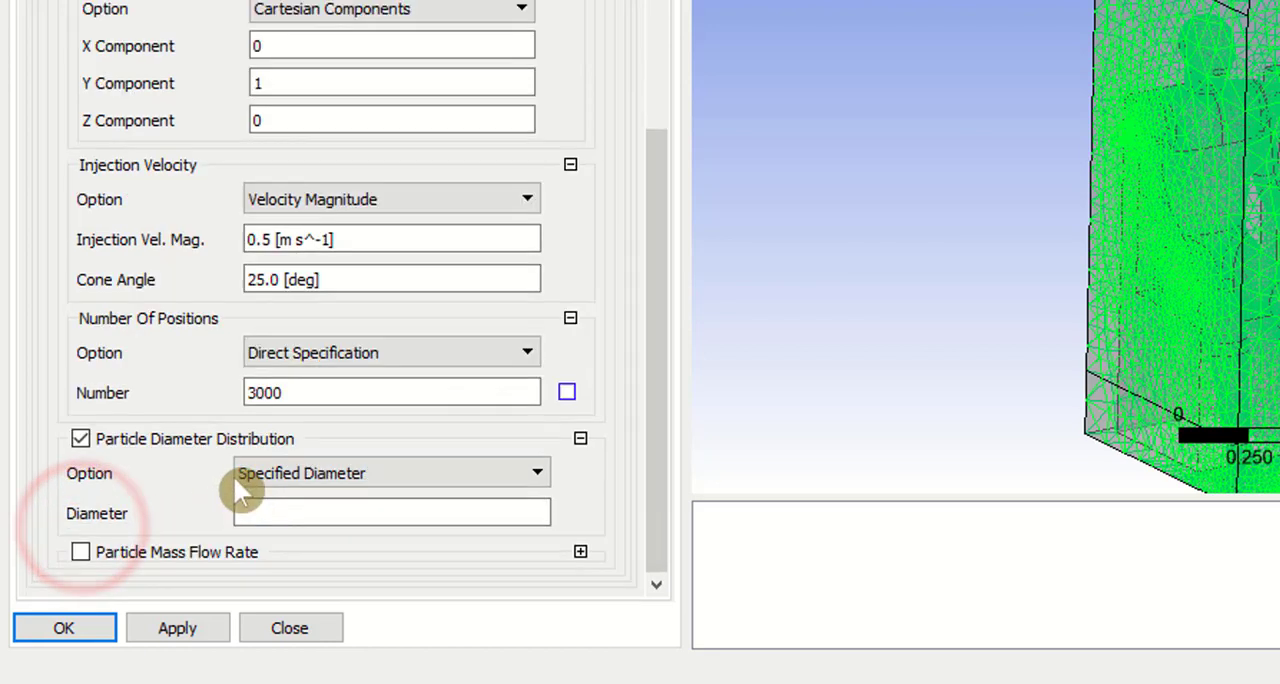
click(267, 513)
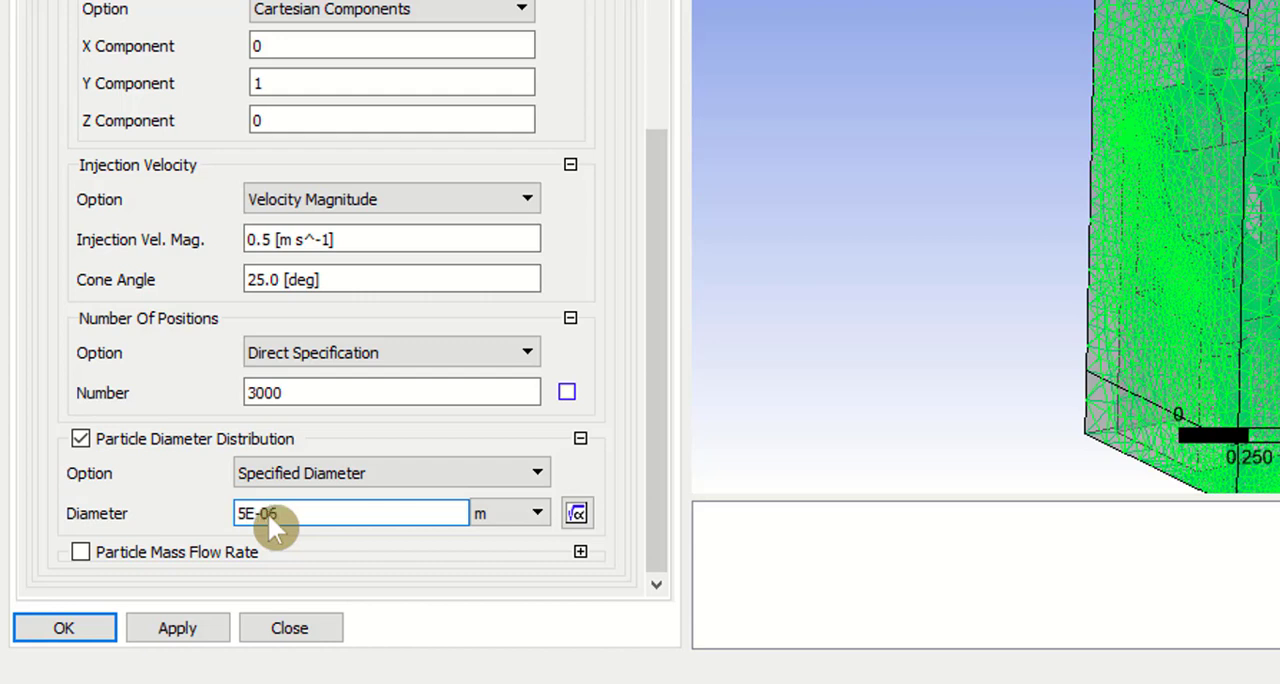
Step: Enable Particle Mass Flow Rate at 0.02 kg s^-1 for the injection region, then apply and close the domain settings
click(80, 552)
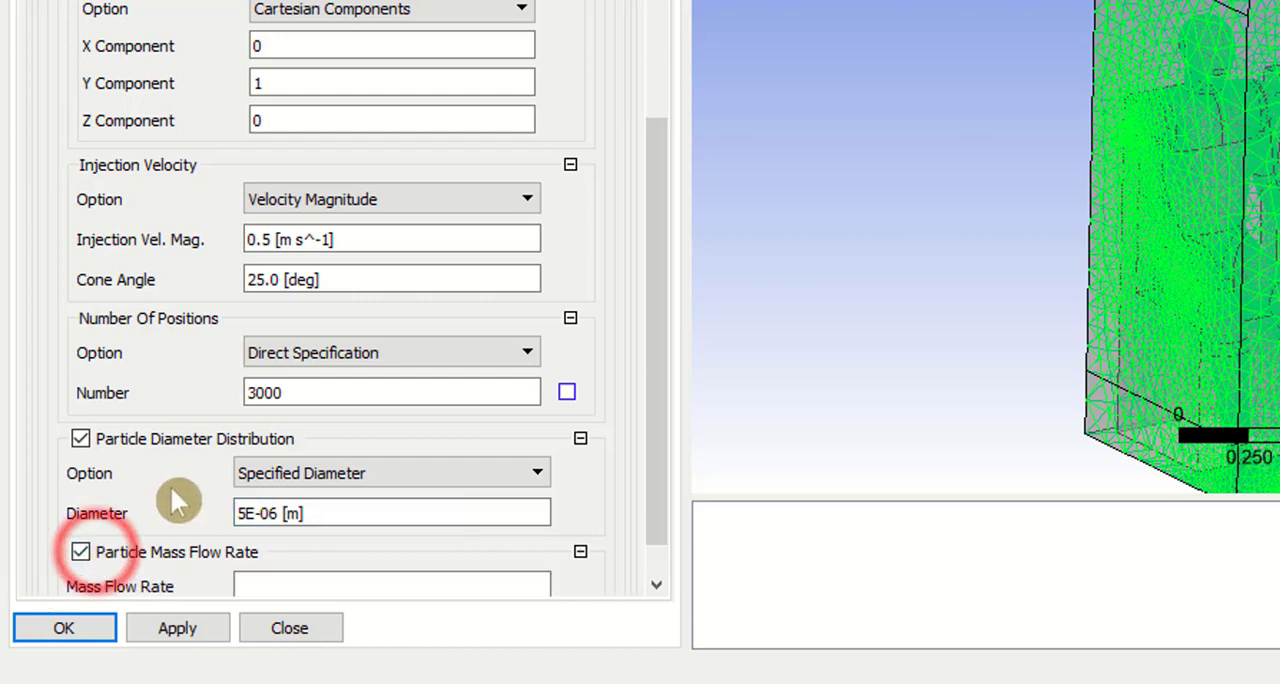
scroll(167, 494, down, 1)
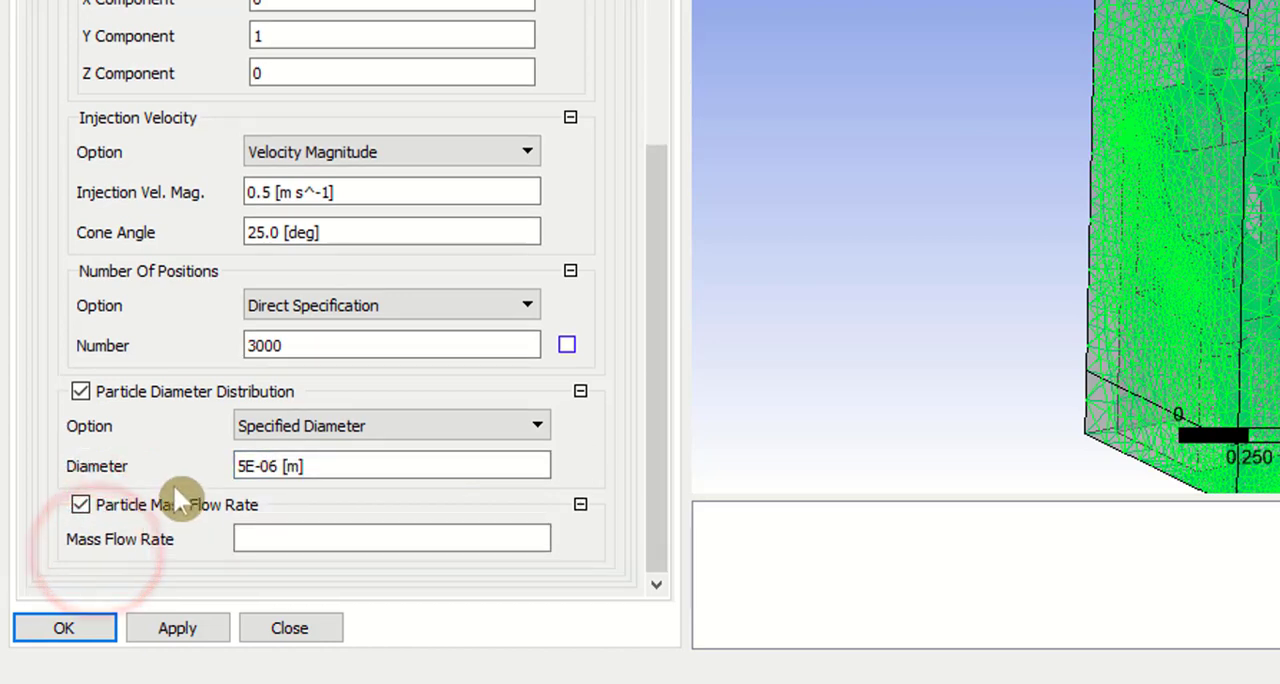
click(257, 539)
text(0.02)
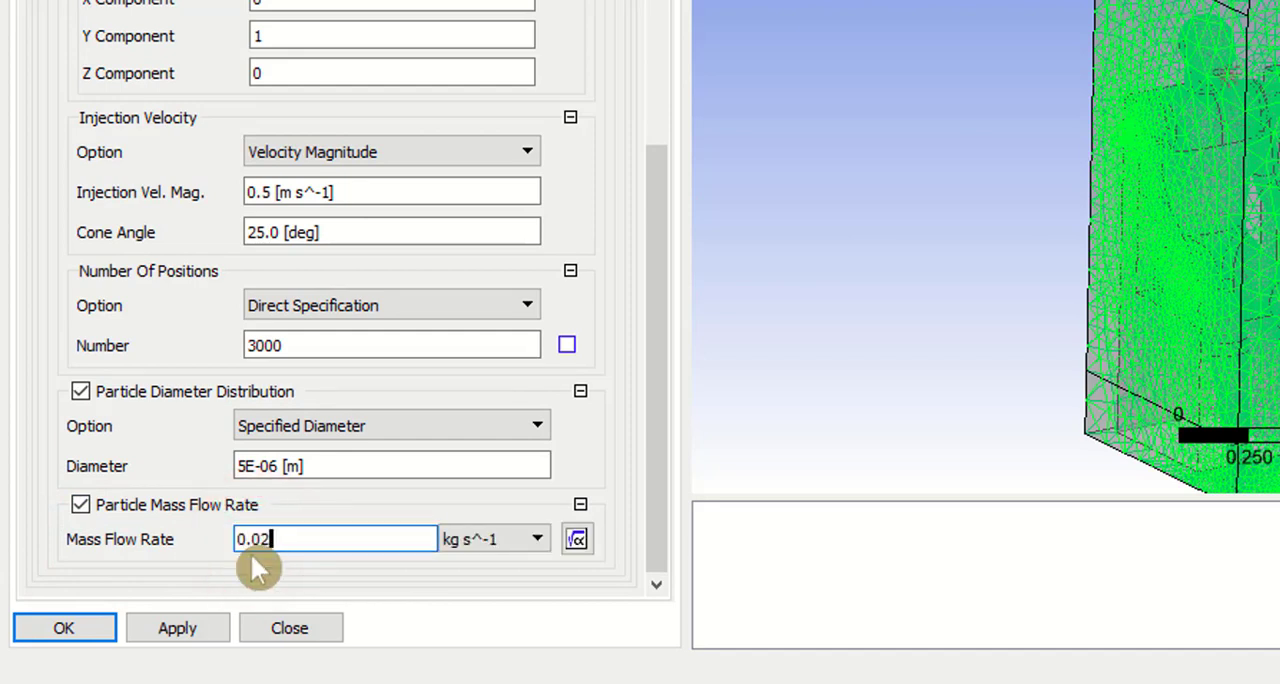
click(172, 624)
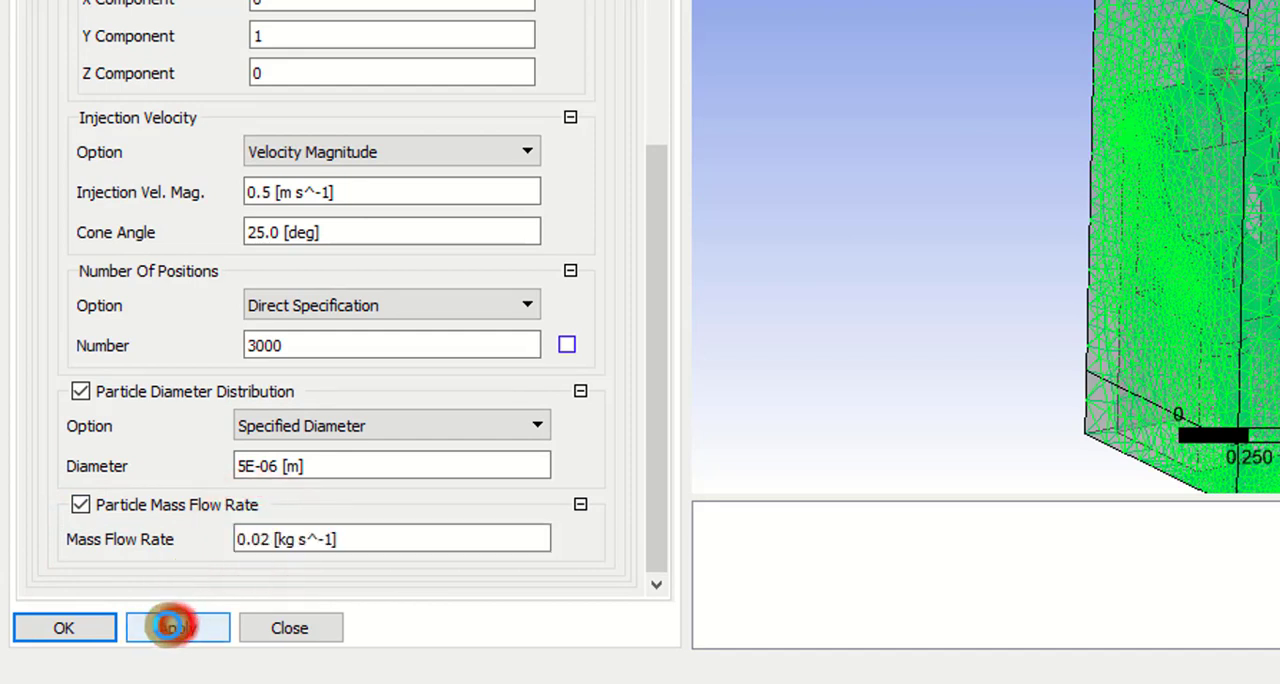
click(104, 636)
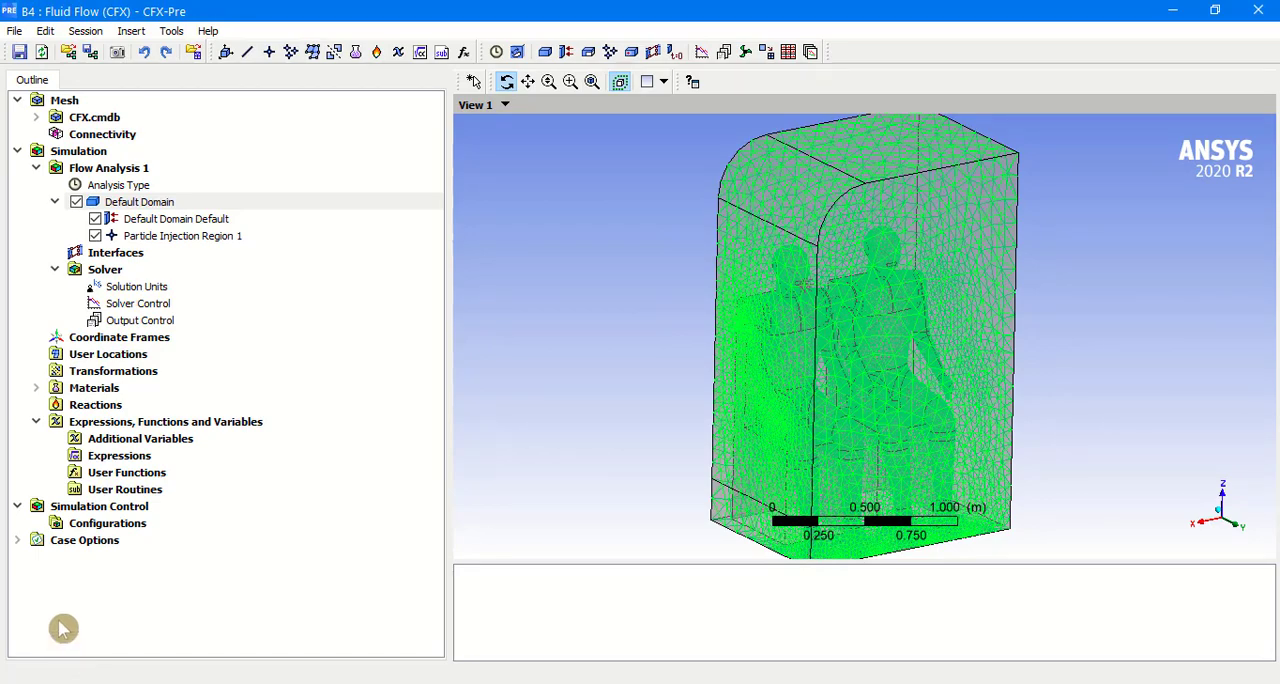
Step: Add a boundary named Inlet to the Default Domain and assign it to the Air_inlet location
right_click(155, 203)
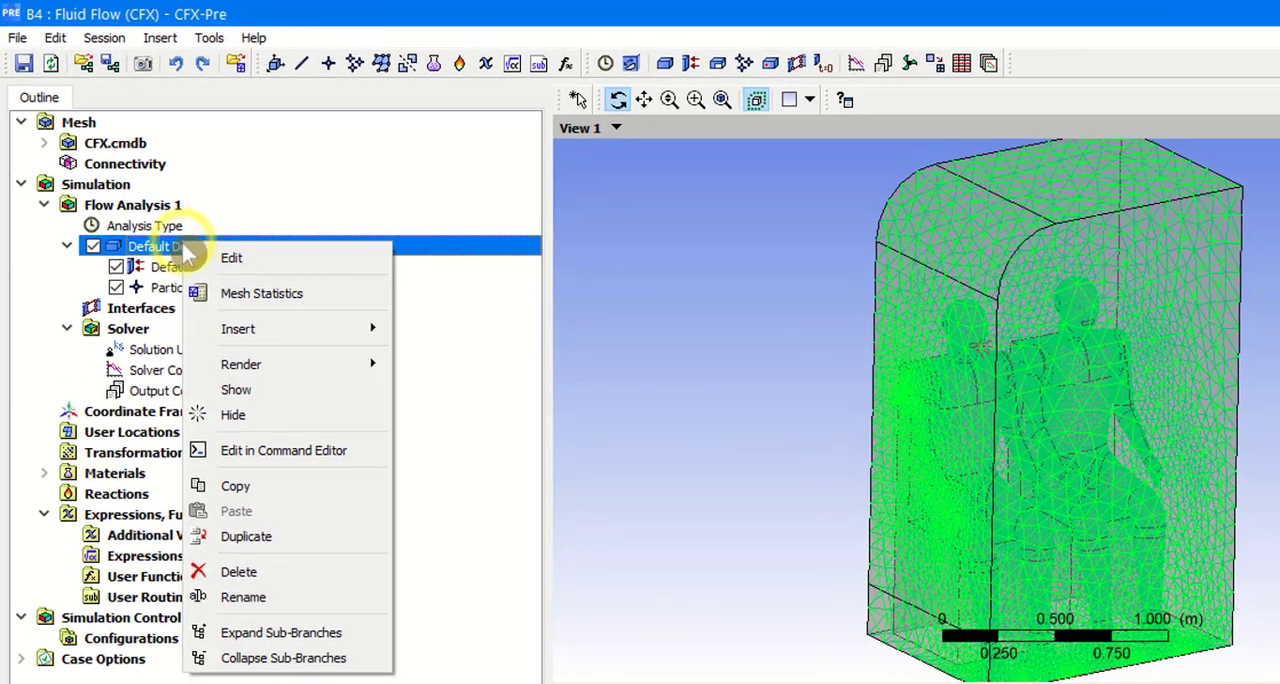
mouse_move(233, 266)
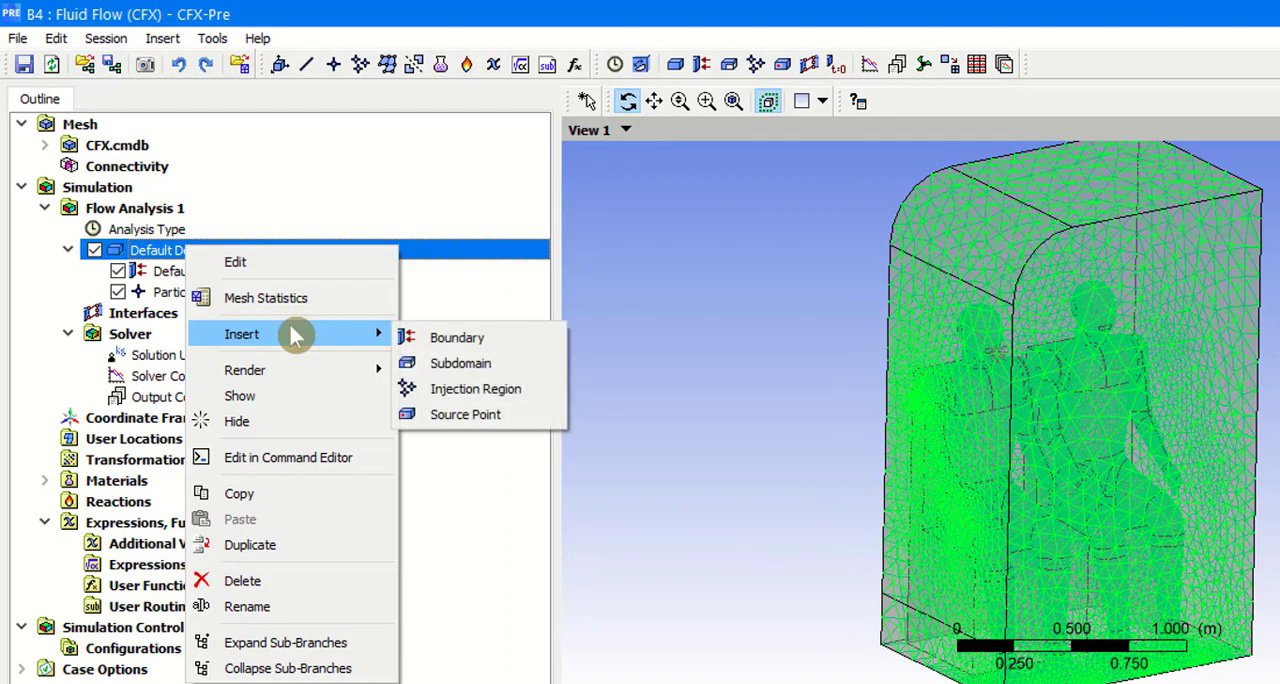
click(420, 337)
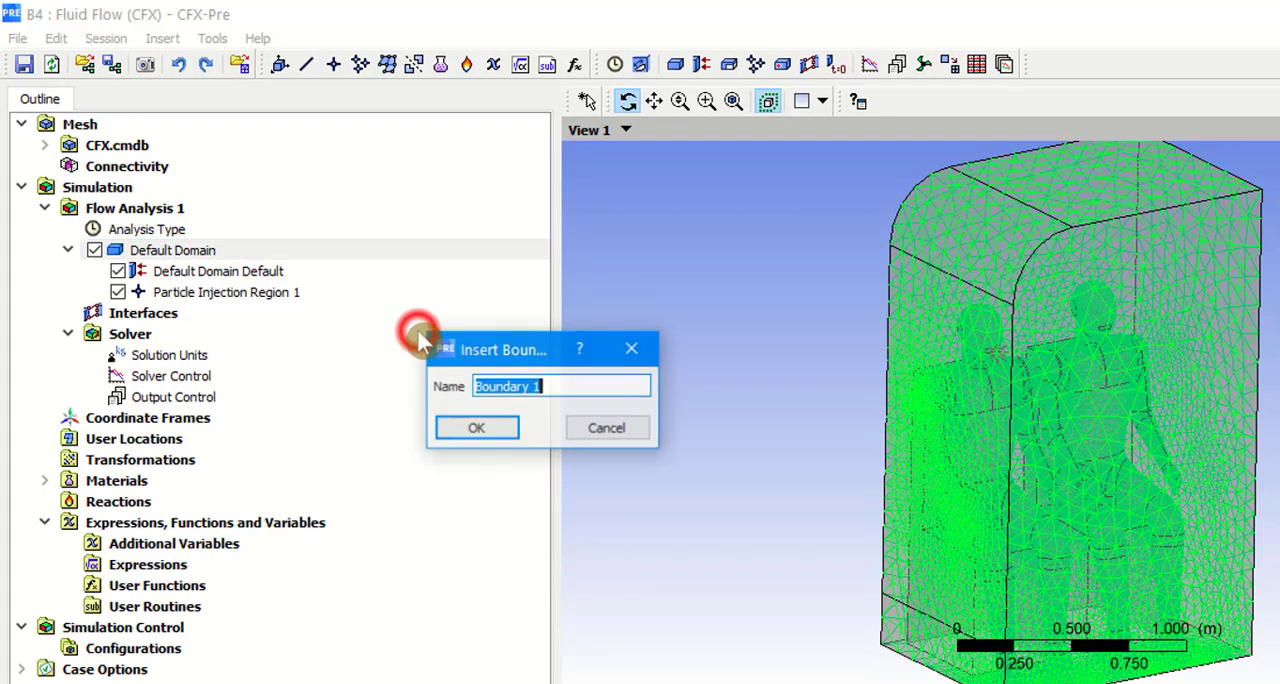
text(I)
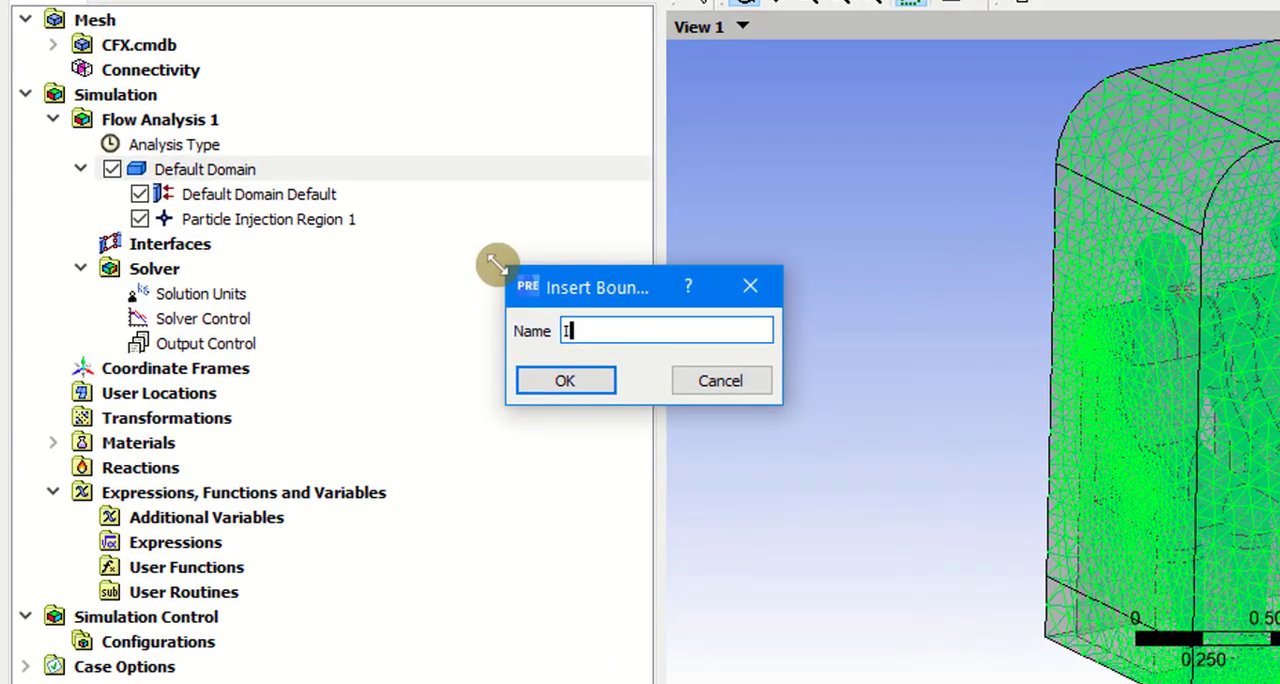
text(nlet)
key(Return)
click(580, 127)
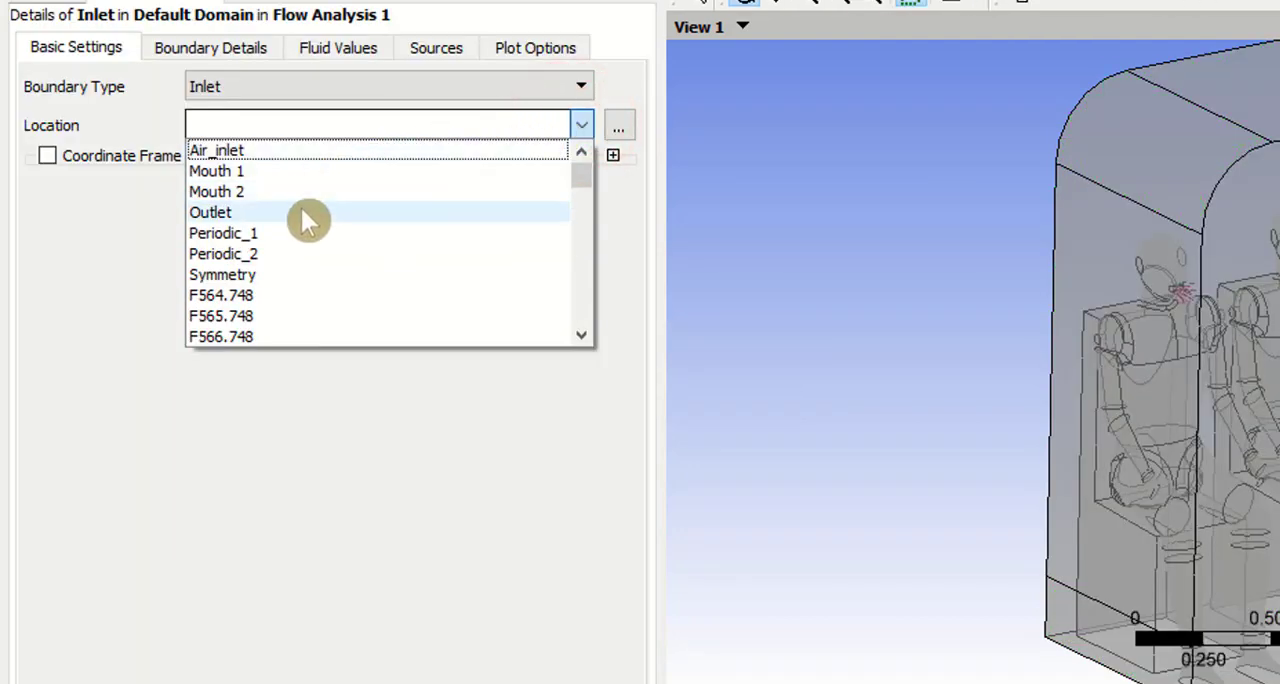
click(314, 150)
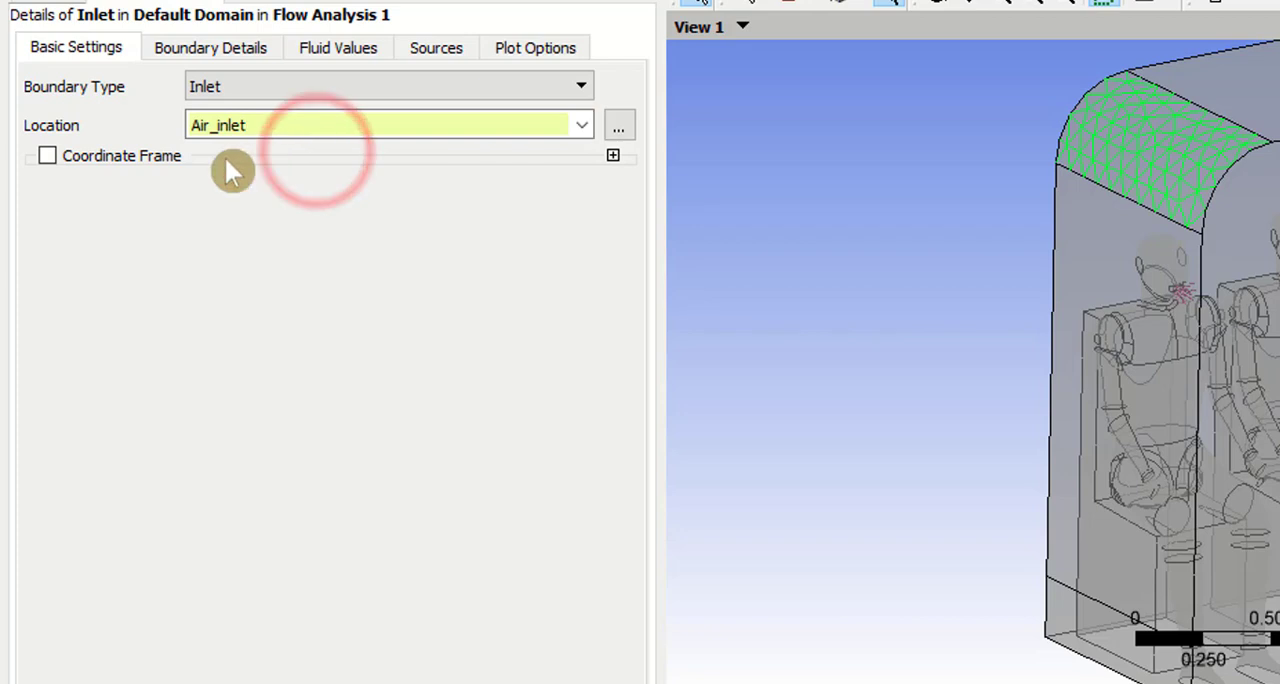
Step: Define the Inlet boundary's mass and momentum as a Mass Flow Rate of 0.05 kg s^-1 and accept the boundary
click(224, 52)
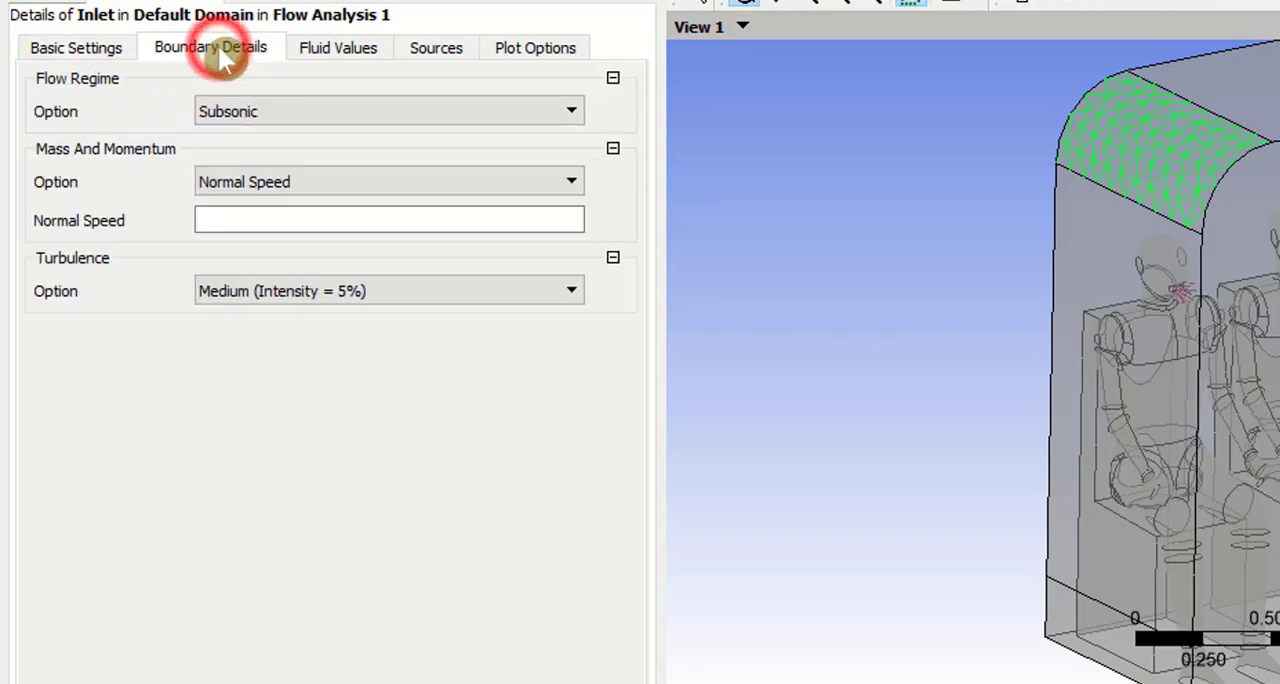
click(269, 180)
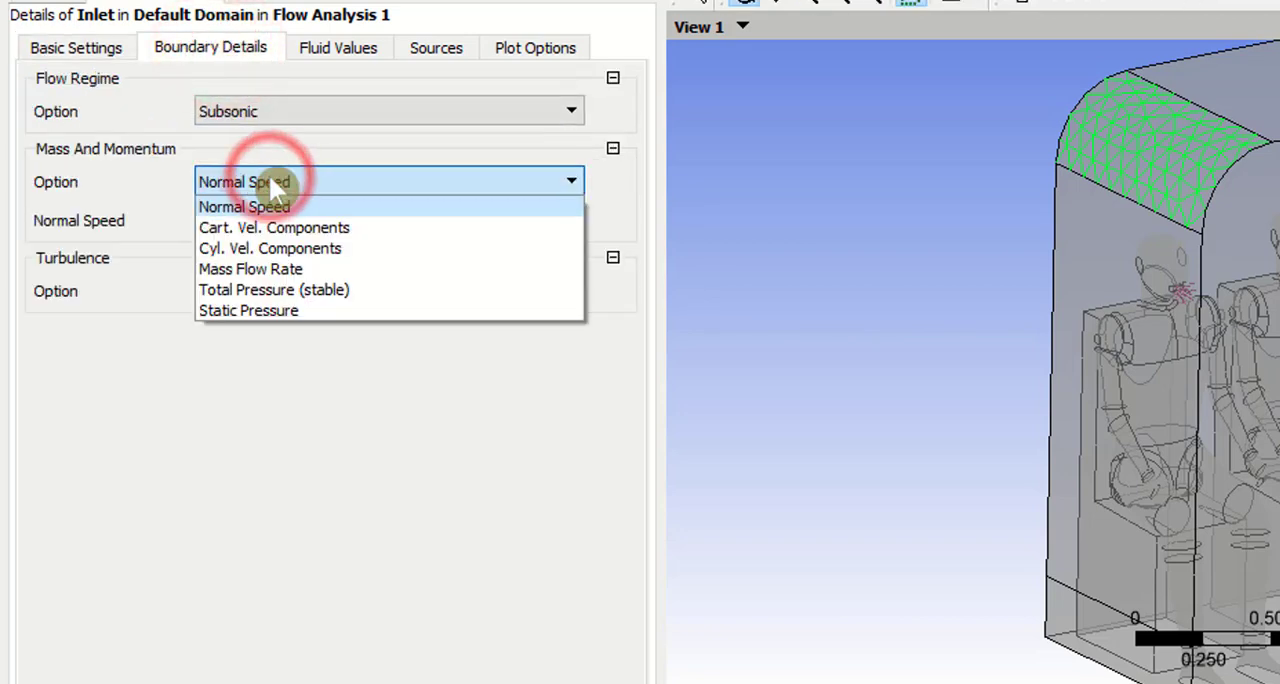
click(290, 269)
click(295, 222)
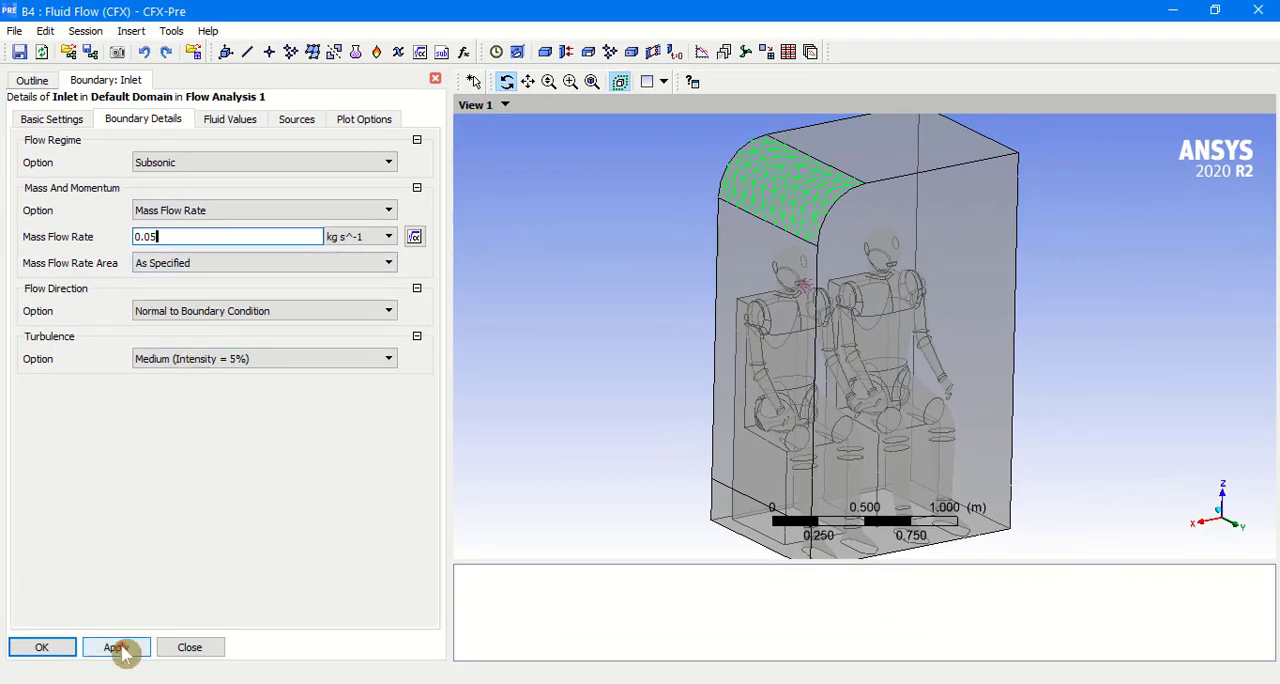
click(118, 648)
click(46, 650)
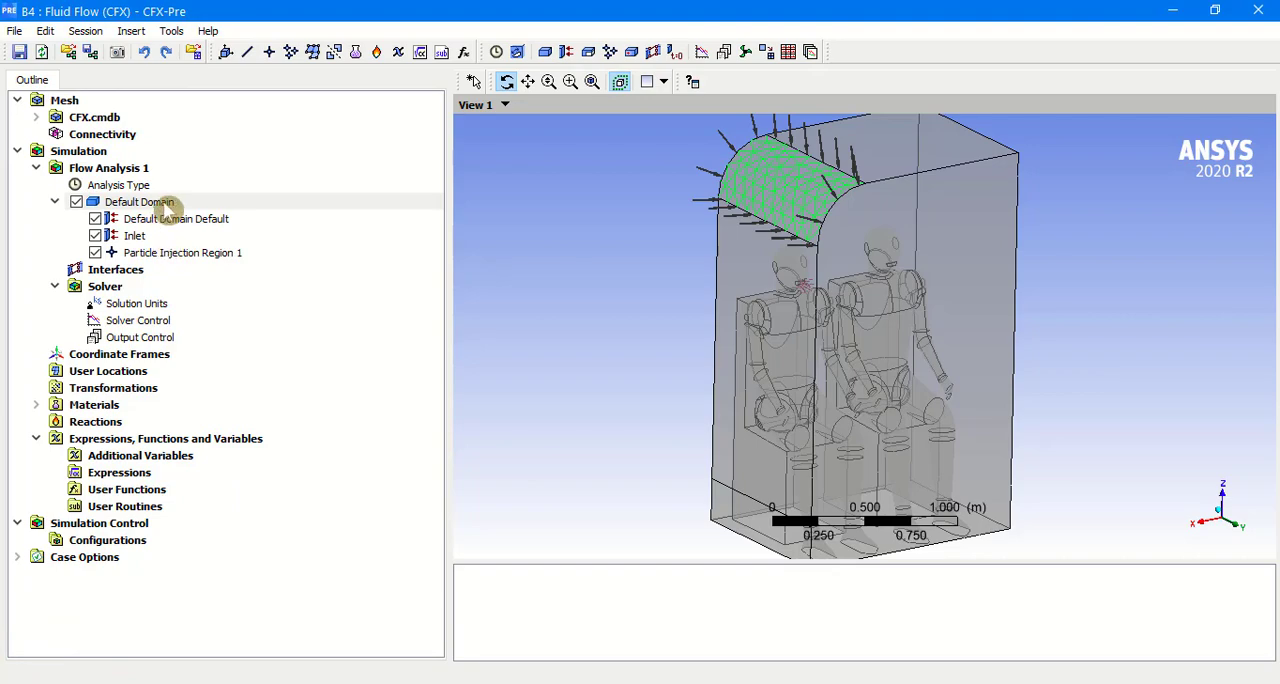
Step: Add a boundary named Outlet to the Default Domain and change its boundary type to Opening
right_click(165, 204)
mouse_move(250, 278)
click(345, 277)
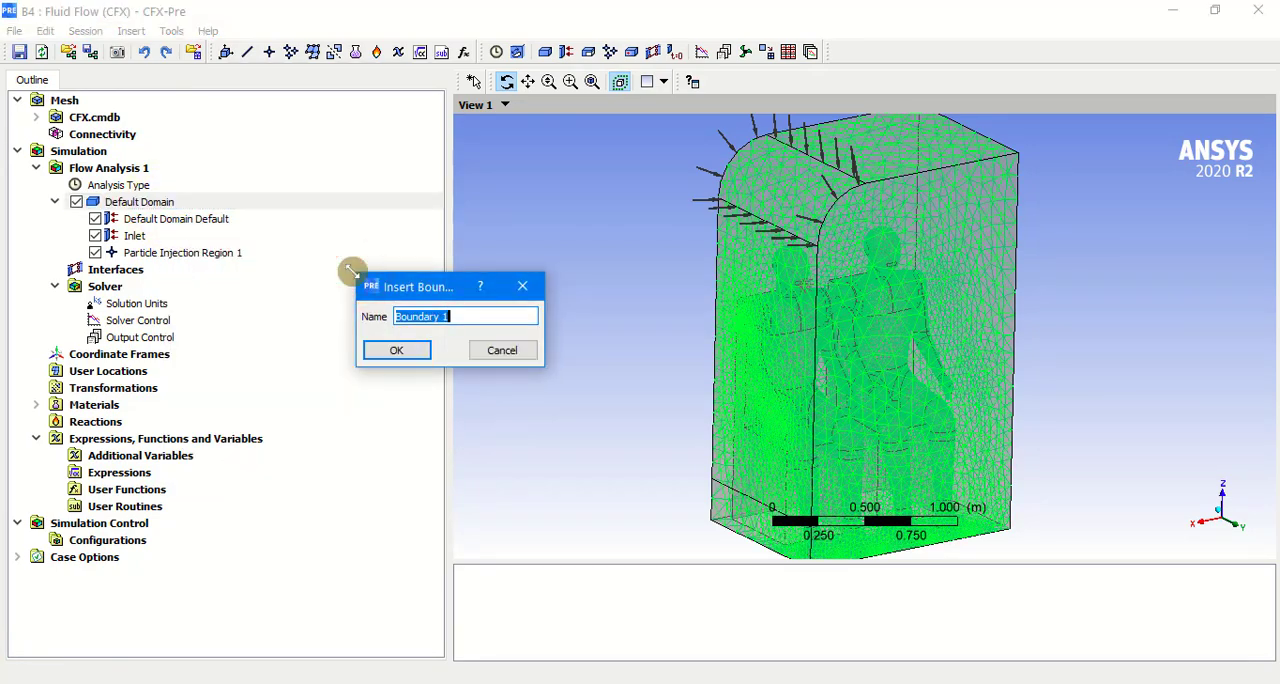
text(Outlet)
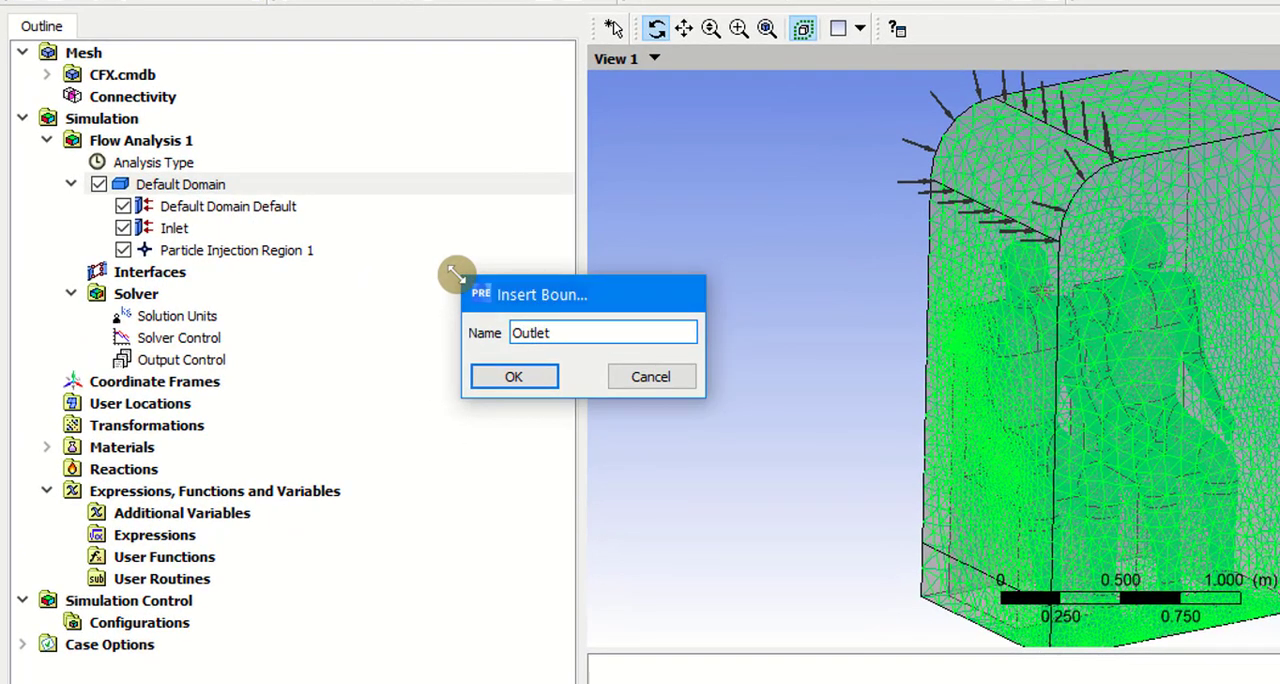
key(Return)
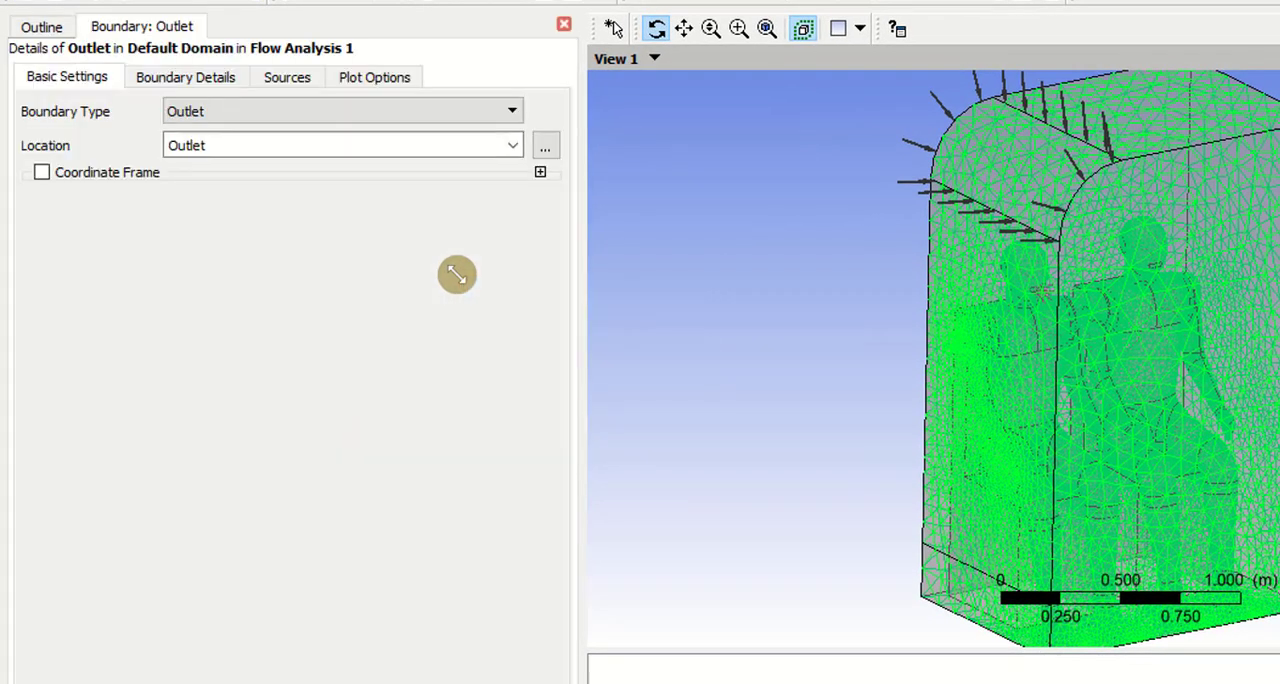
click(240, 113)
click(222, 168)
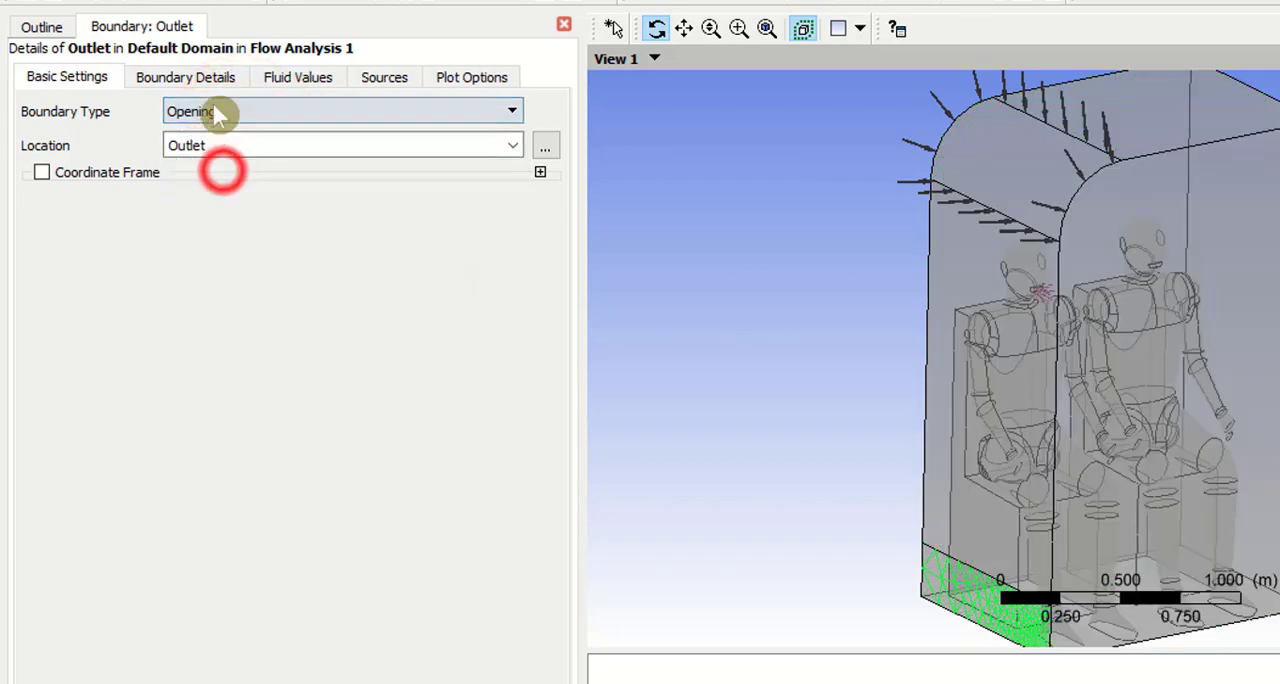
Step: Set the Outlet boundary's relative pressure to 0 Pa and accept the boundary
click(215, 80)
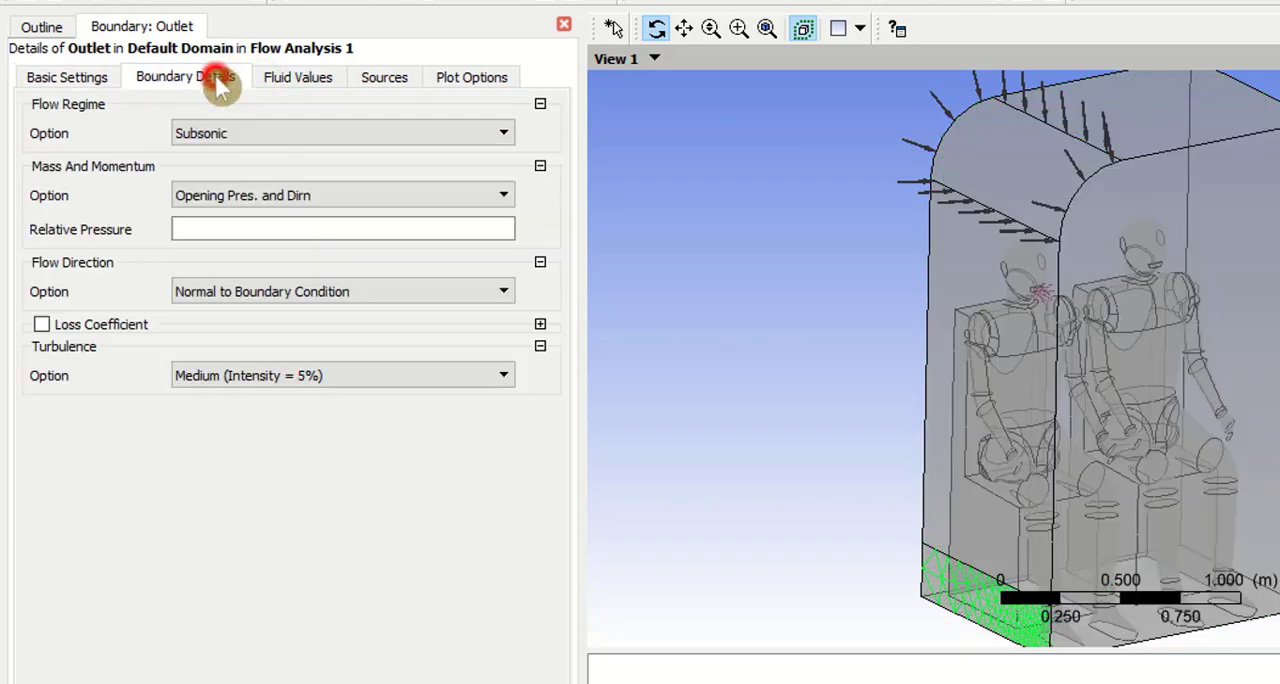
click(255, 238)
text(0 [Pa)
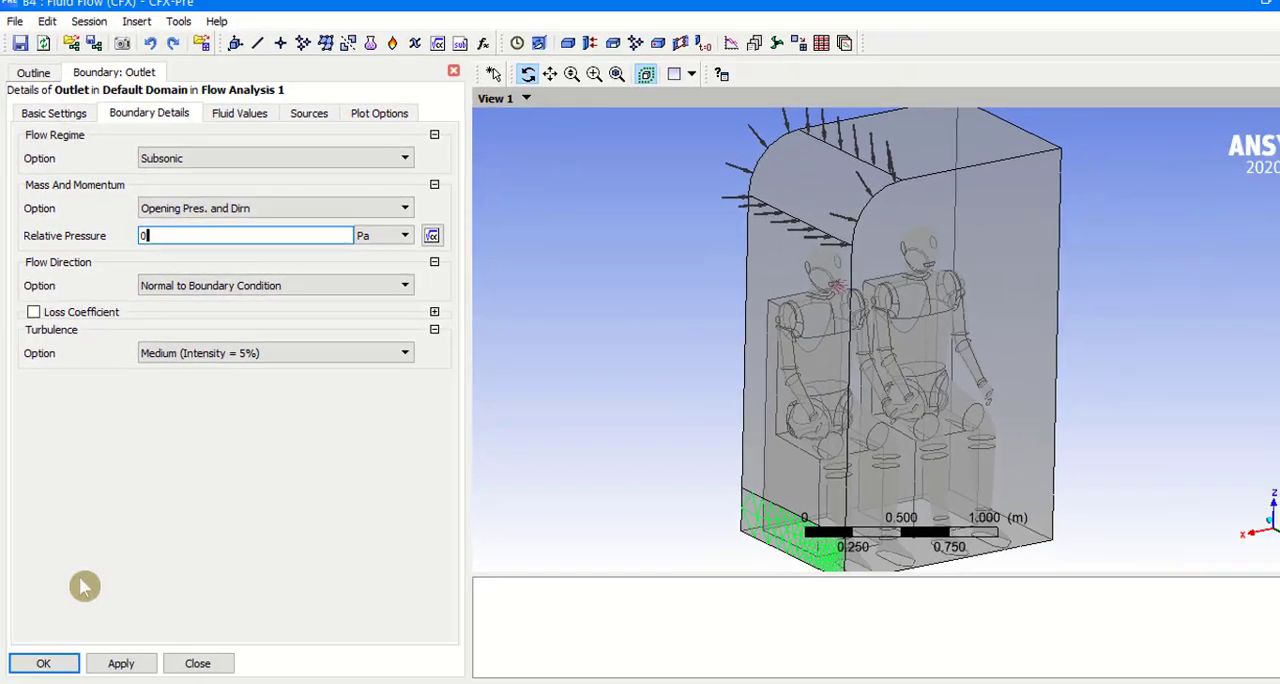
click(124, 663)
click(64, 666)
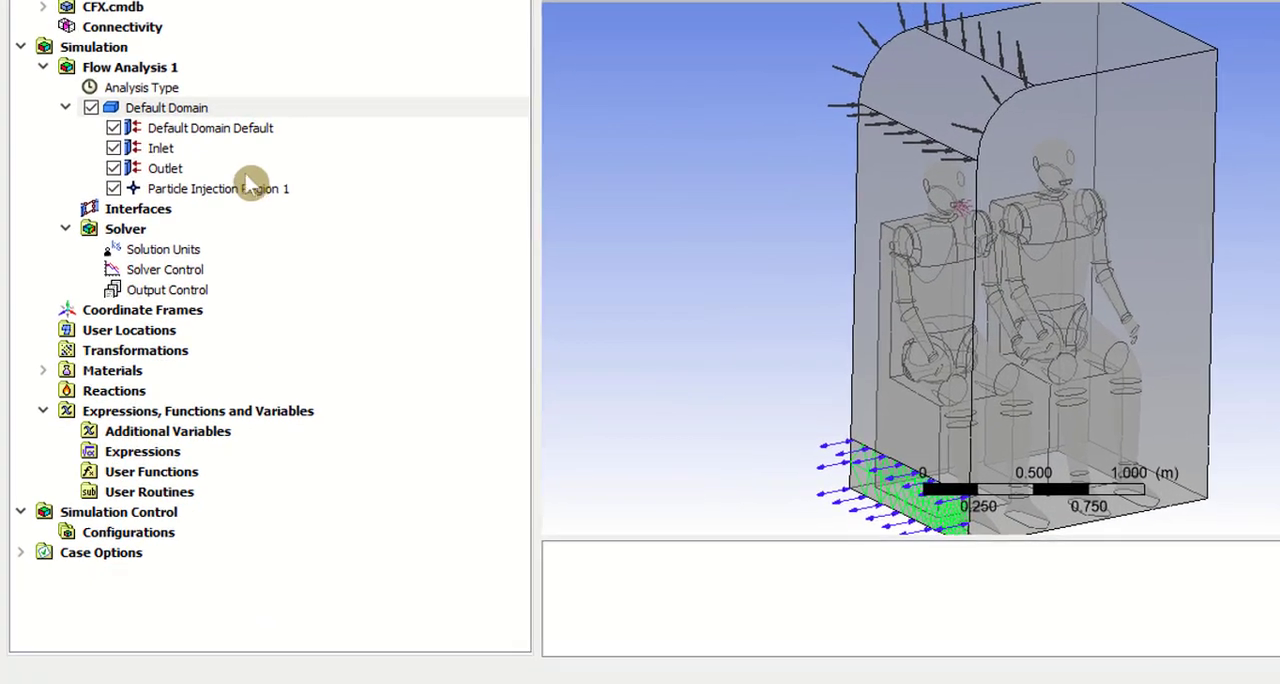
Step: Add a boundary named Symmetry to the Default Domain and accept its Symmetry type and location
right_click(163, 108)
mouse_move(250, 186)
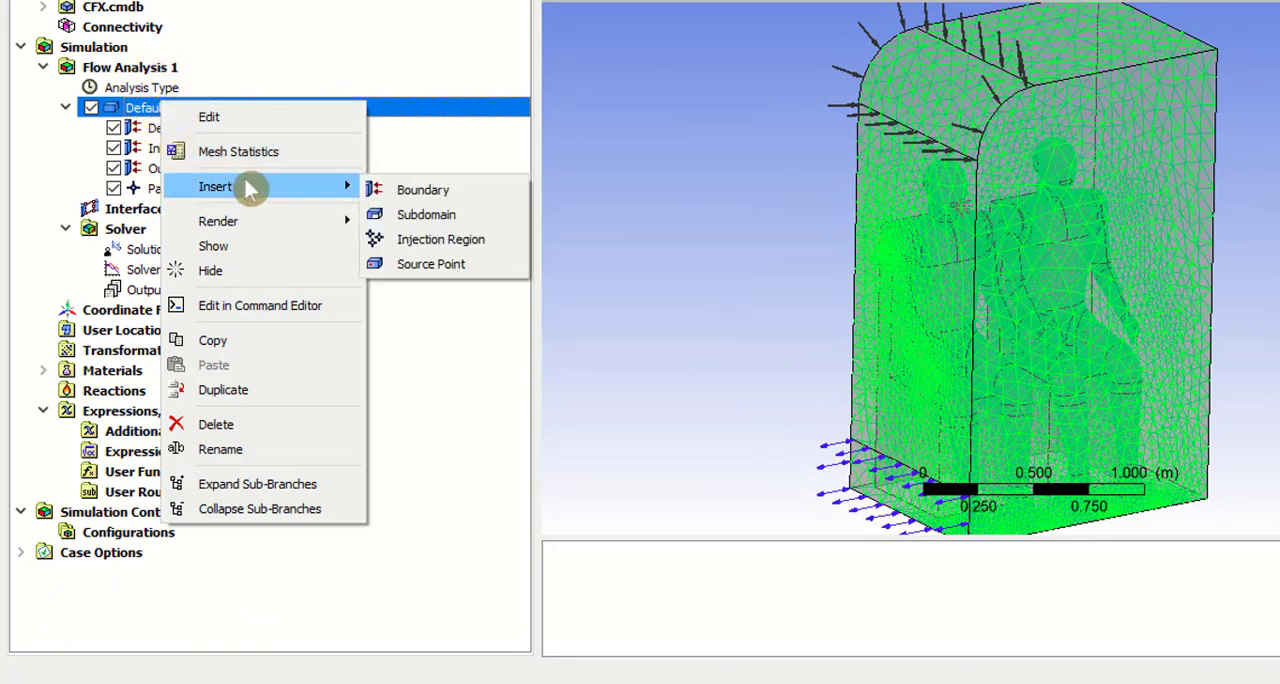
click(440, 194)
text(Symmetry)
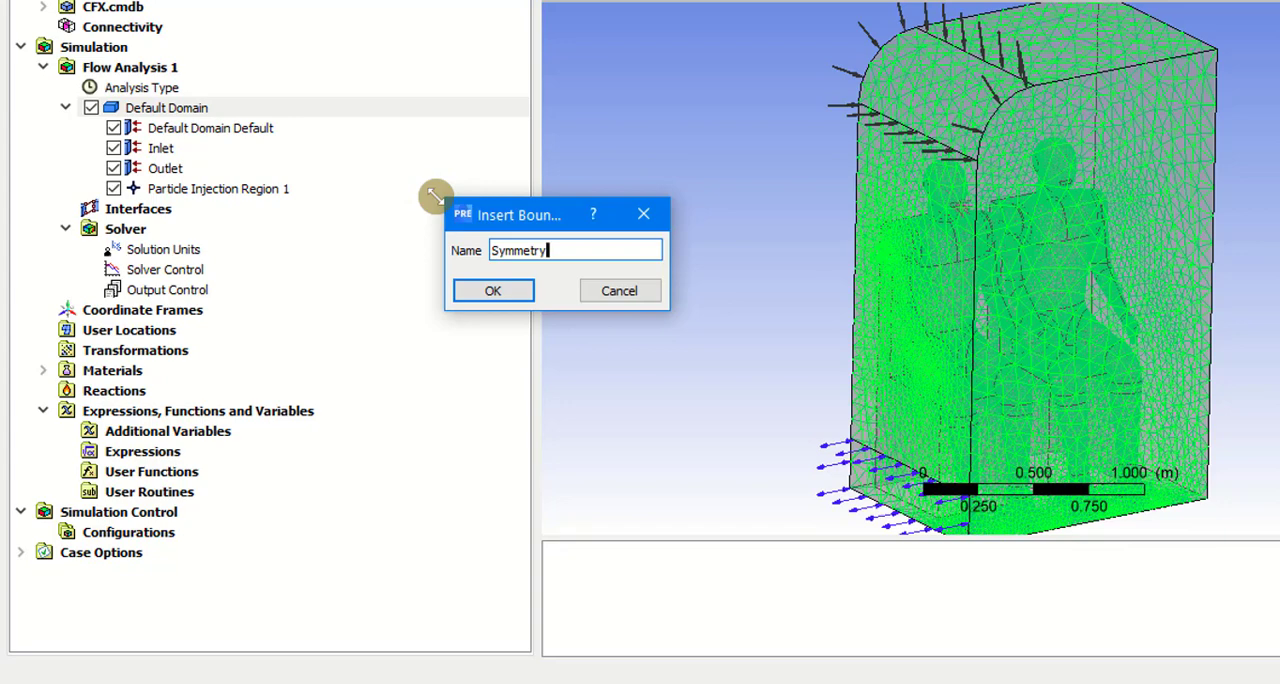
key(Return)
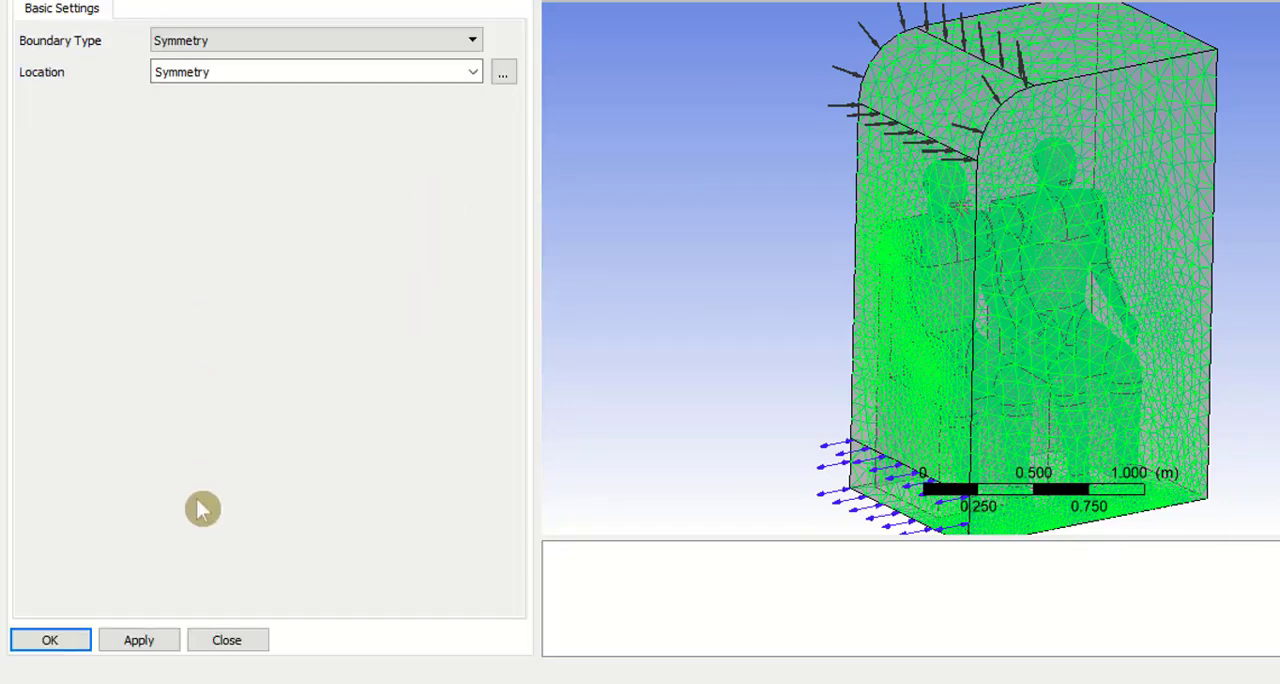
click(146, 645)
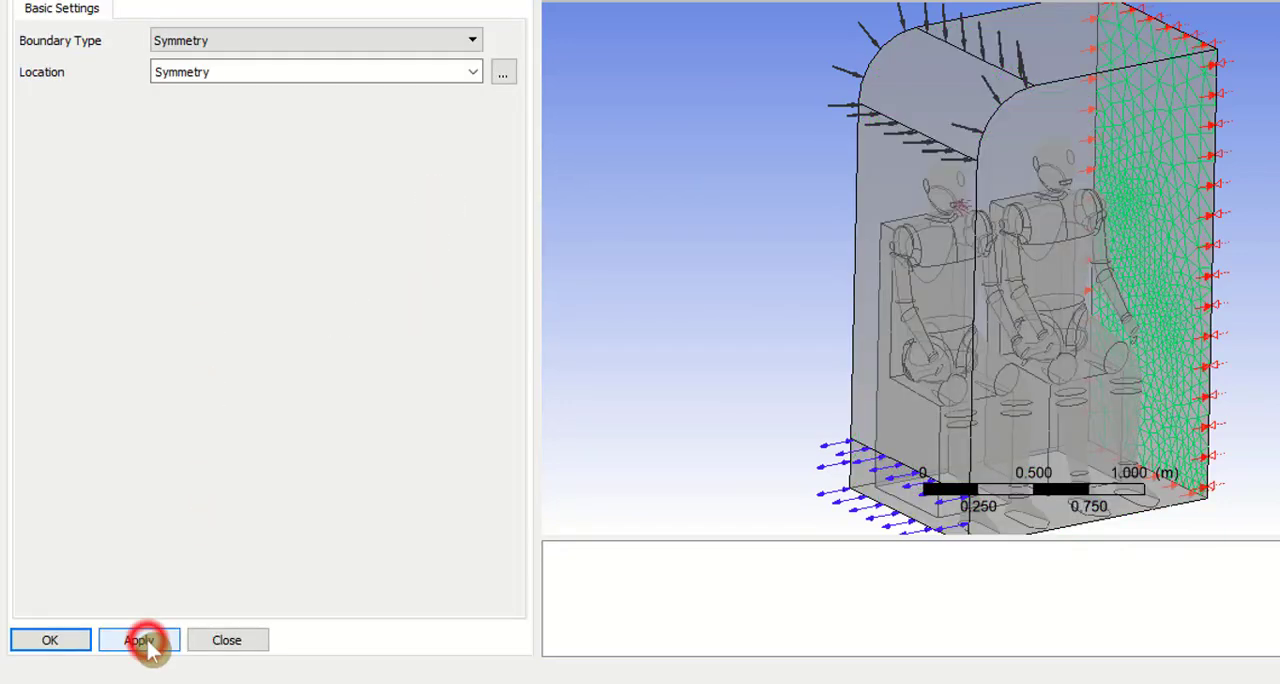
click(55, 642)
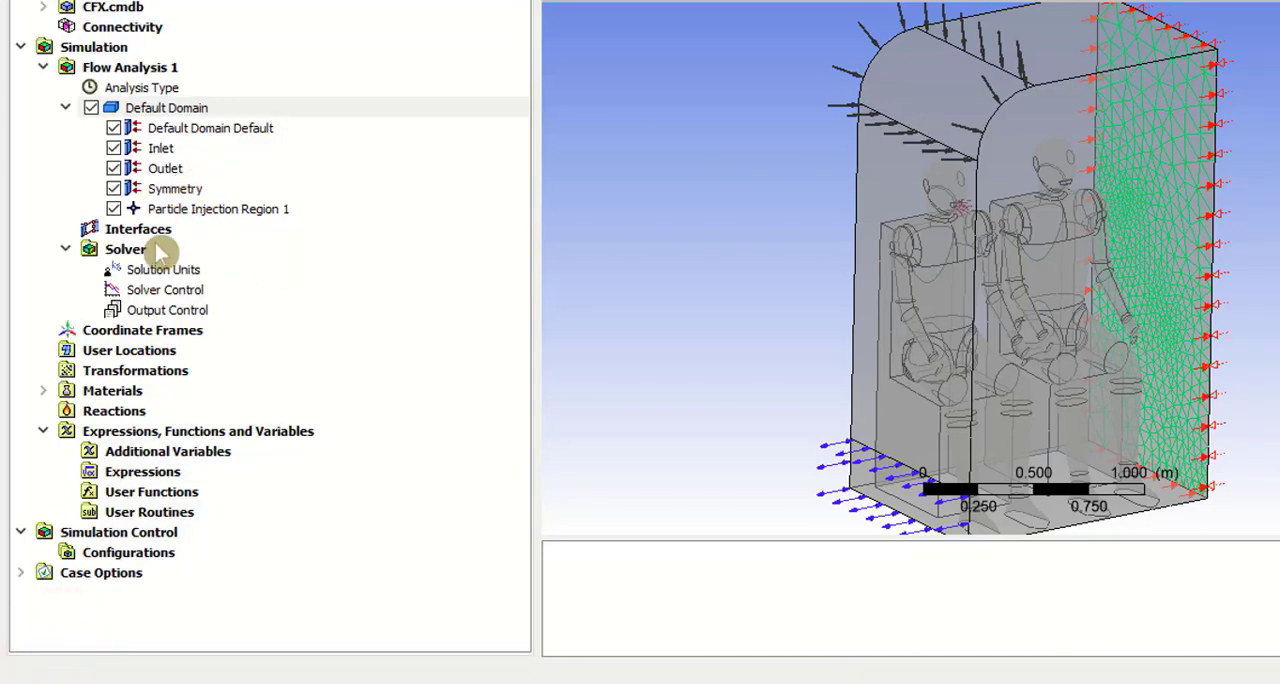
Step: Insert a new domain interface into the flow analysis, keeping the default name
click(145, 231)
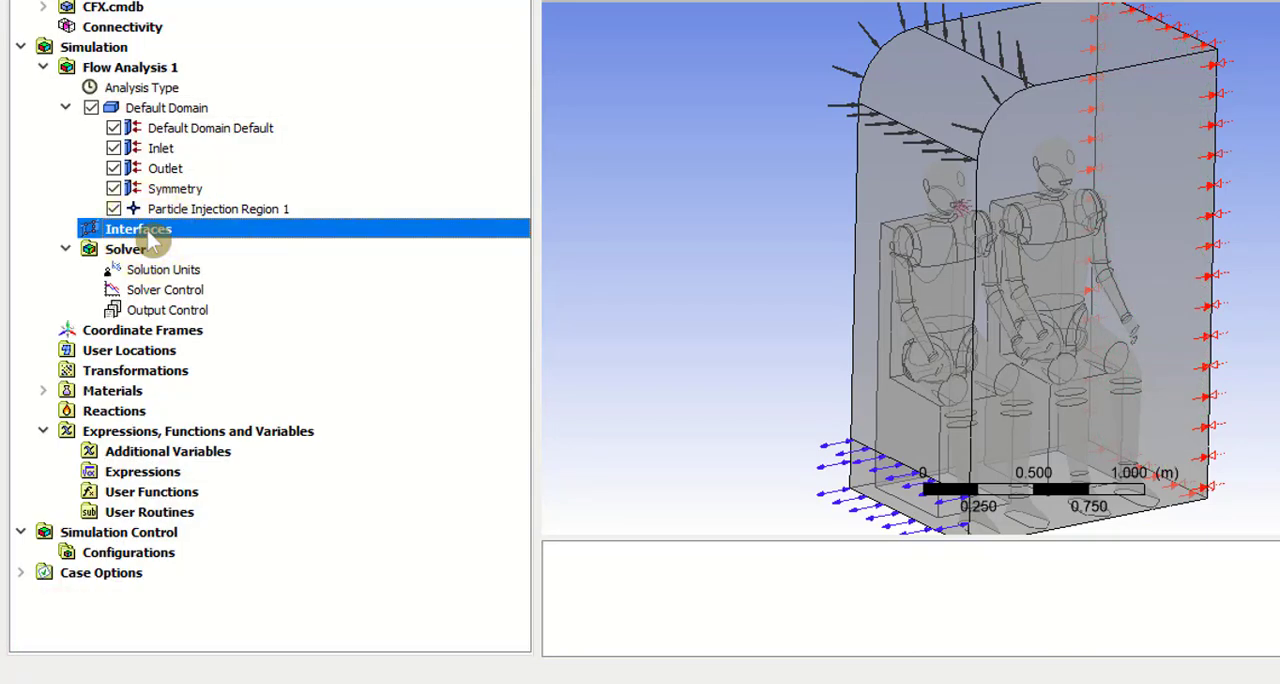
right_click(150, 238)
mouse_move(212, 248)
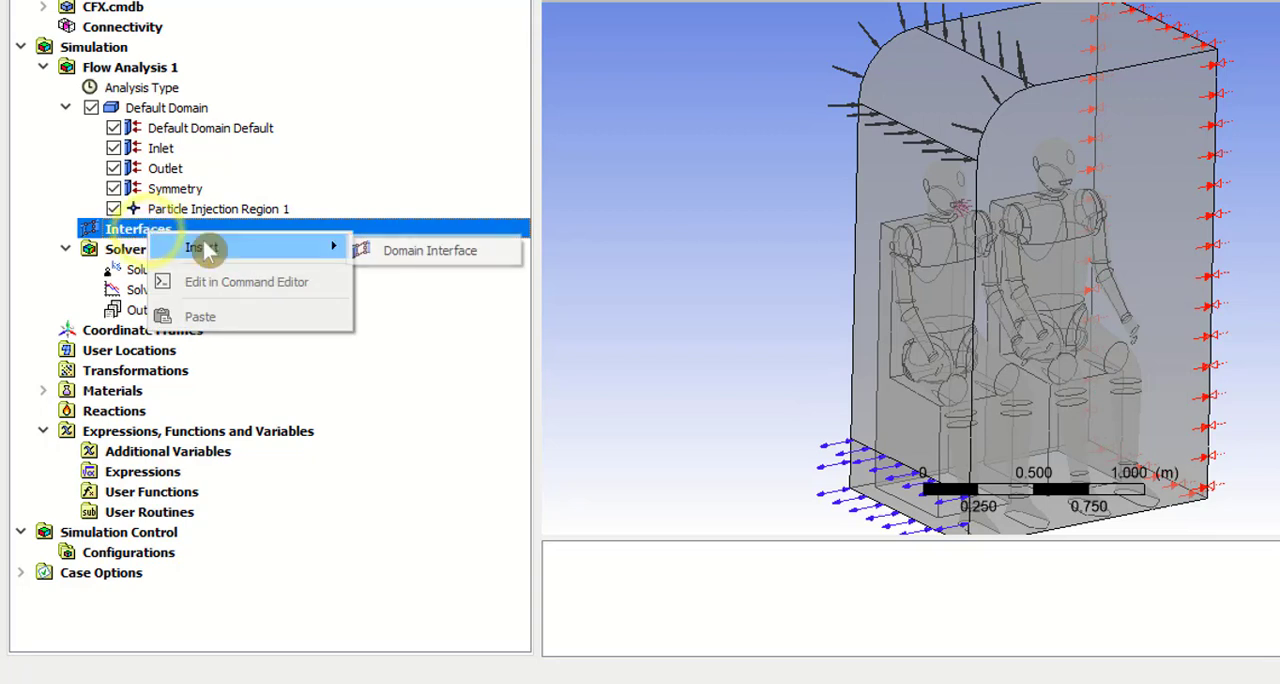
click(386, 259)
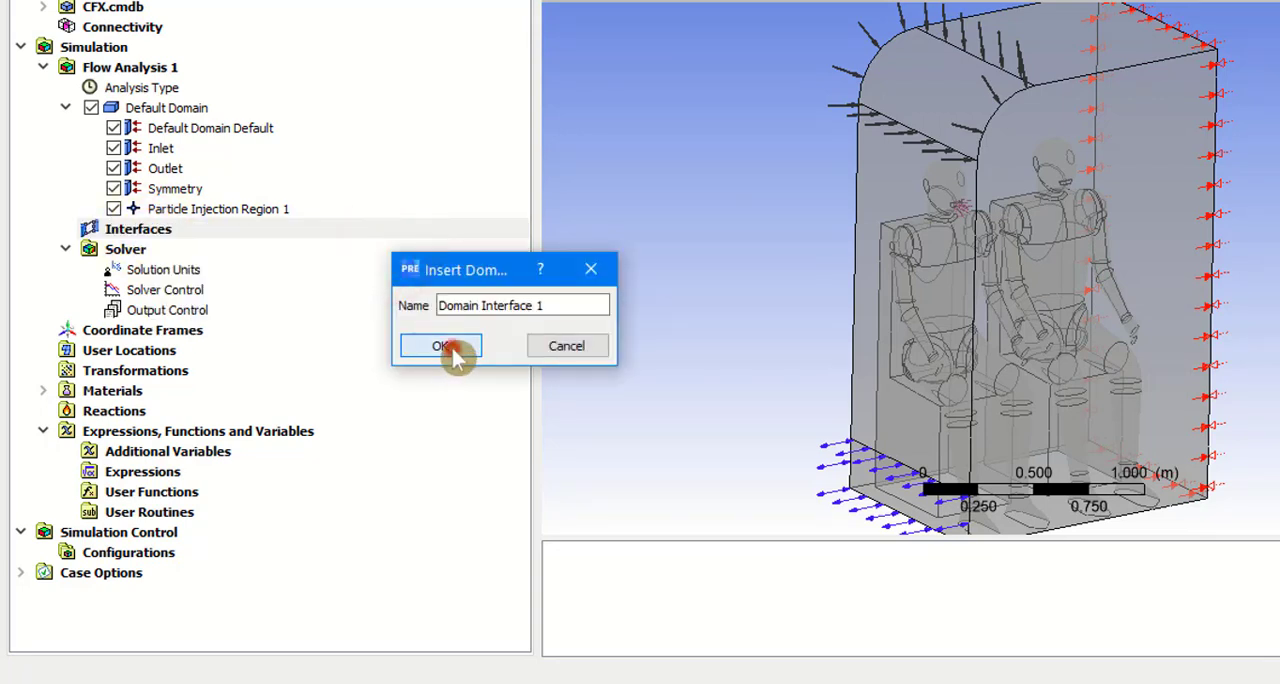
click(446, 350)
Step: Assign Periodic_1 to the region list of interface side 1 and Periodic_2 to that of side 2
click(498, 120)
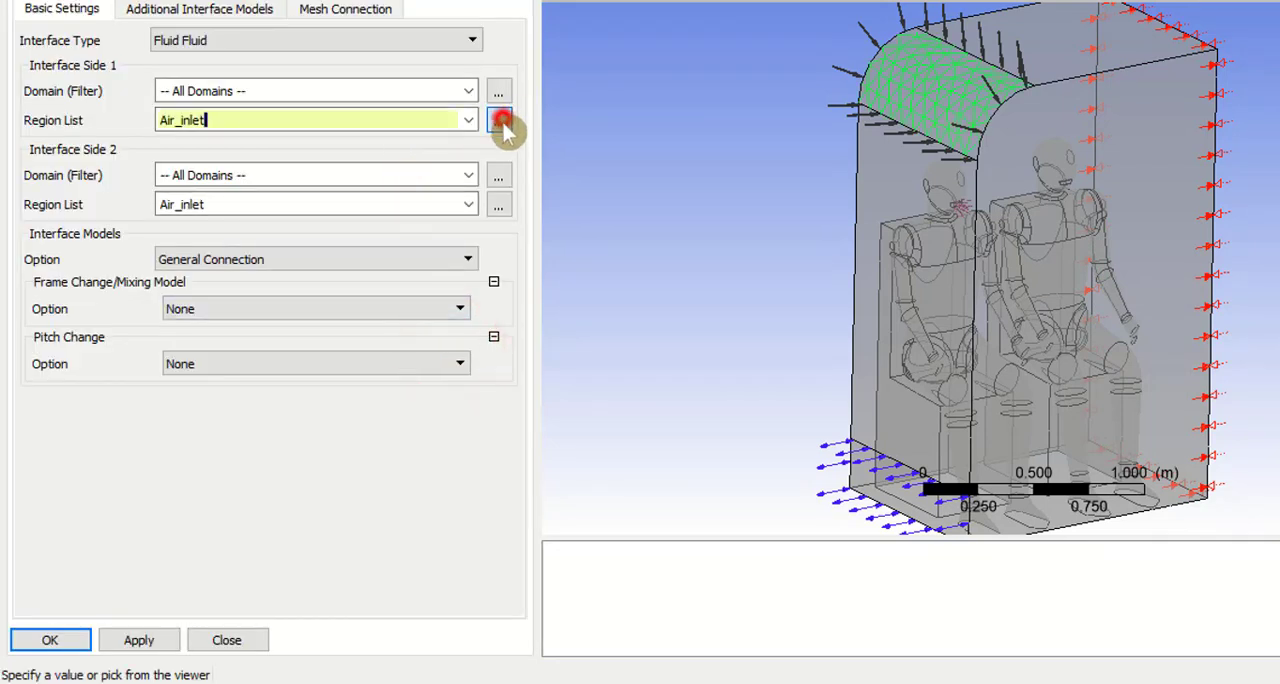
click(686, 37)
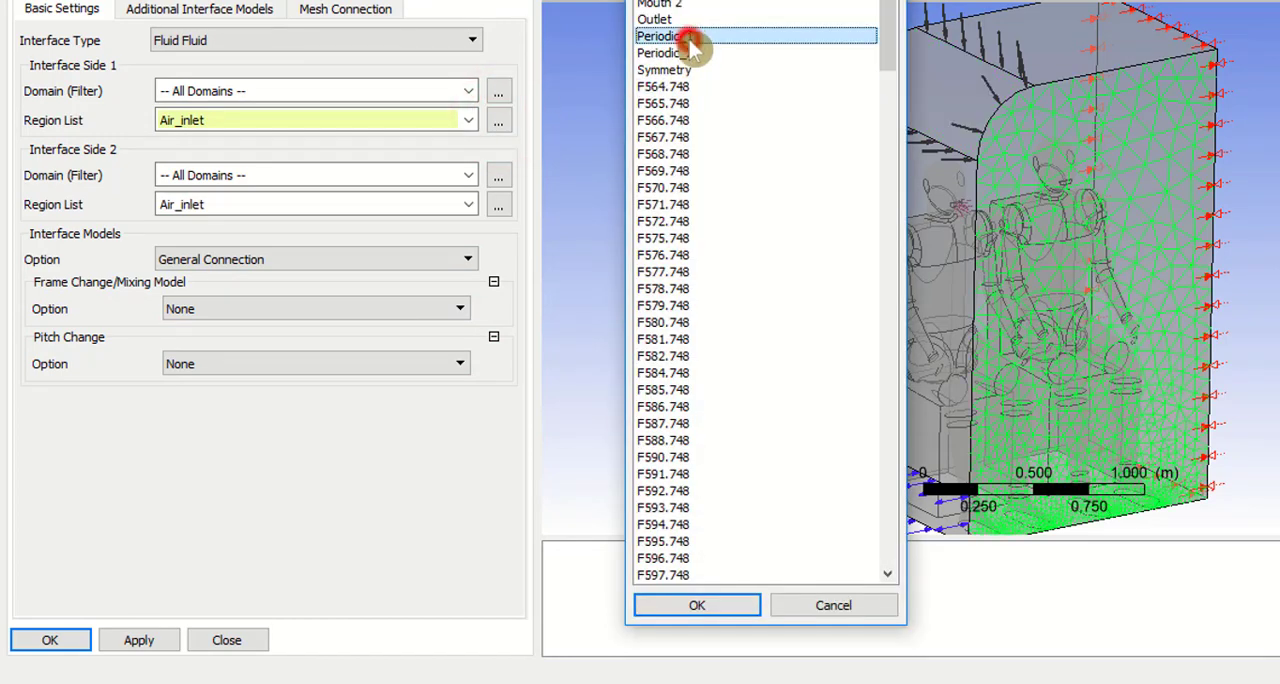
click(727, 610)
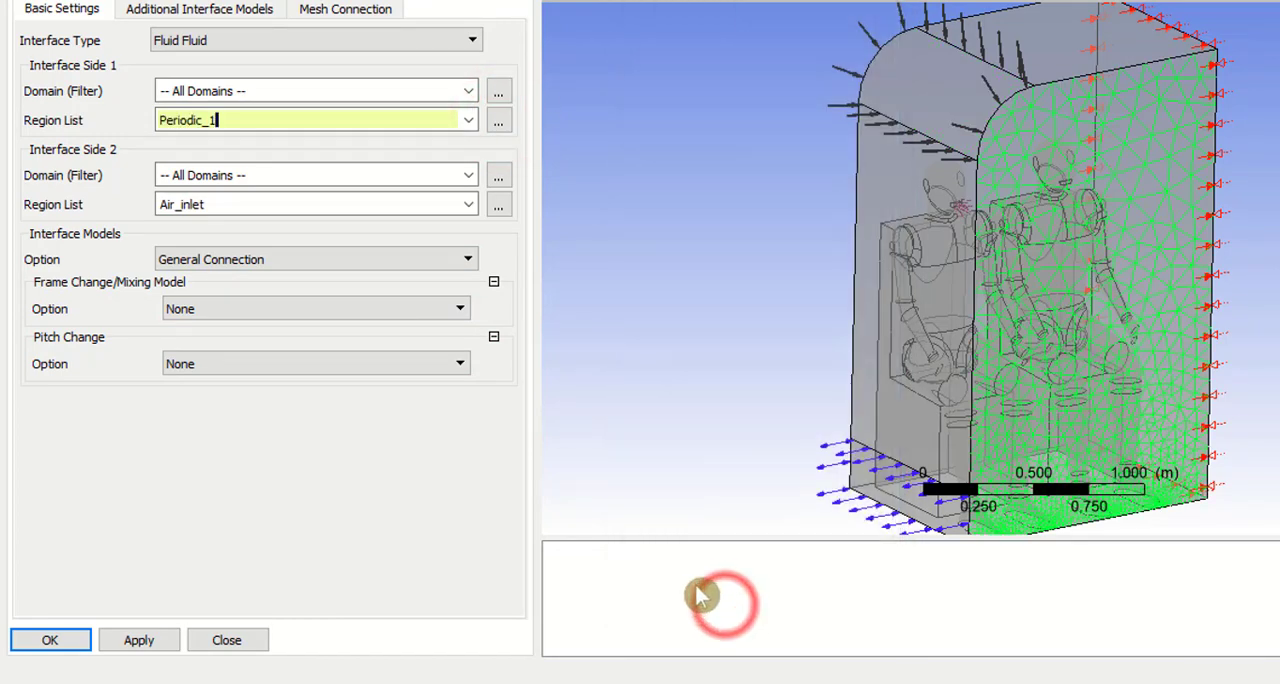
click(498, 205)
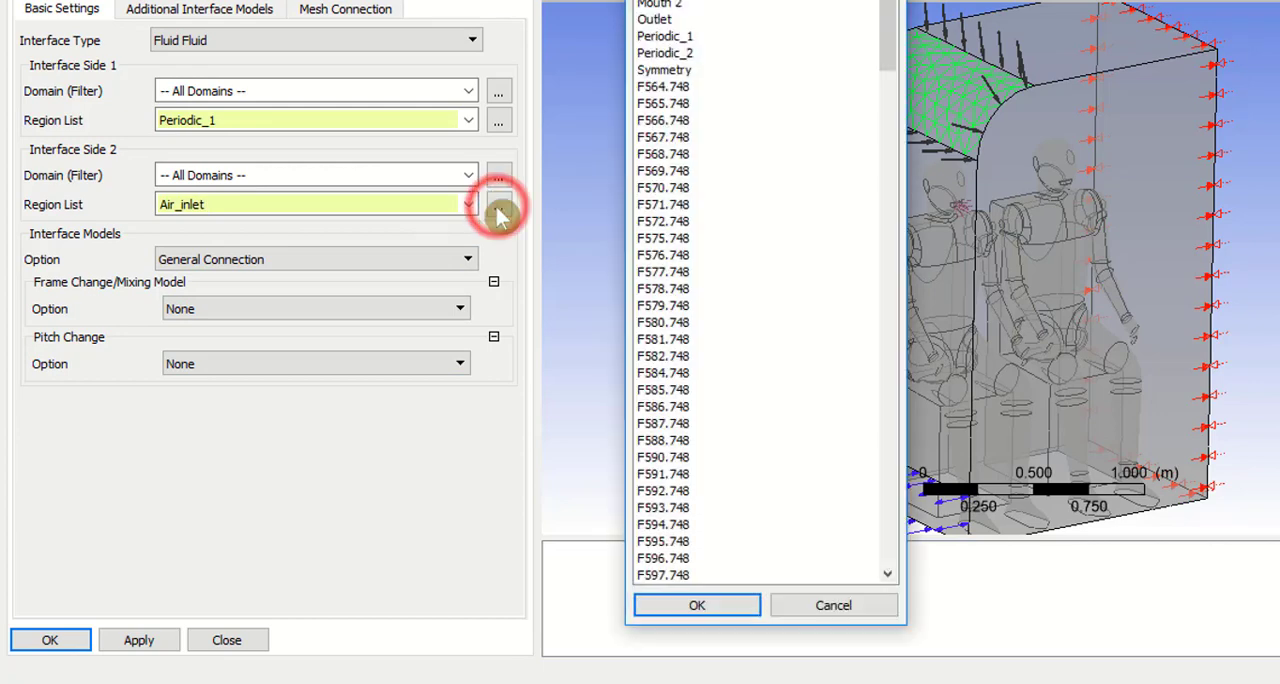
click(690, 54)
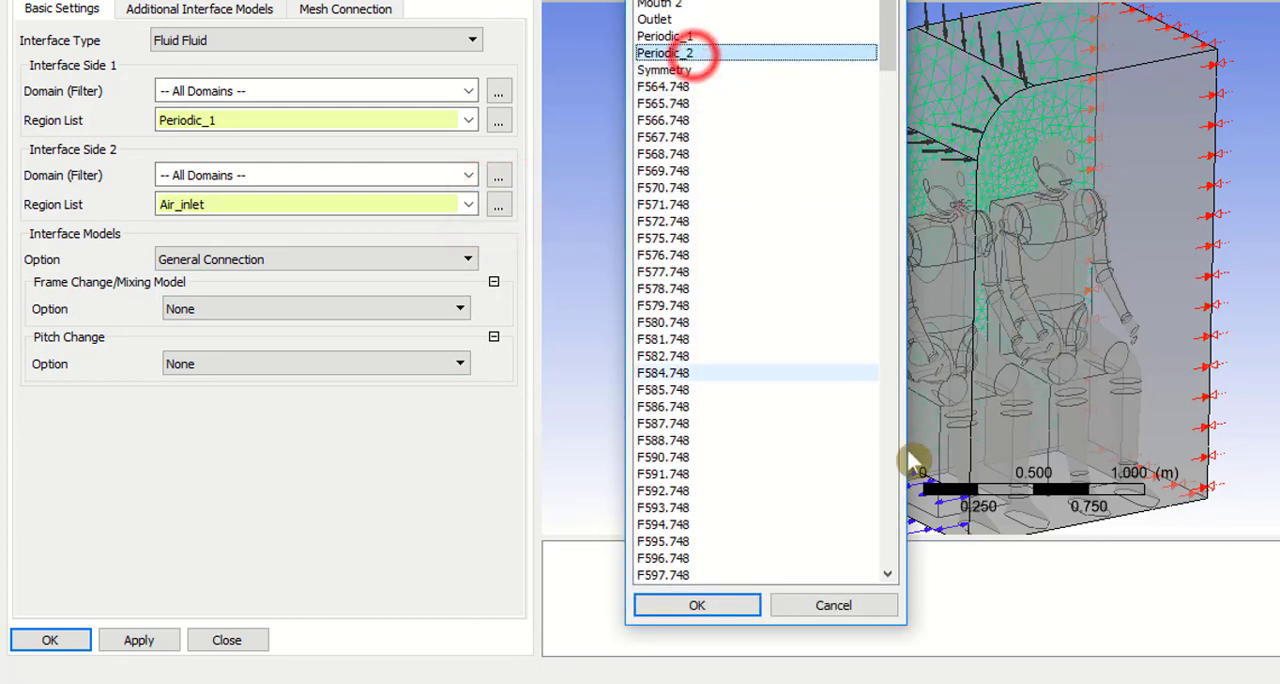
click(720, 604)
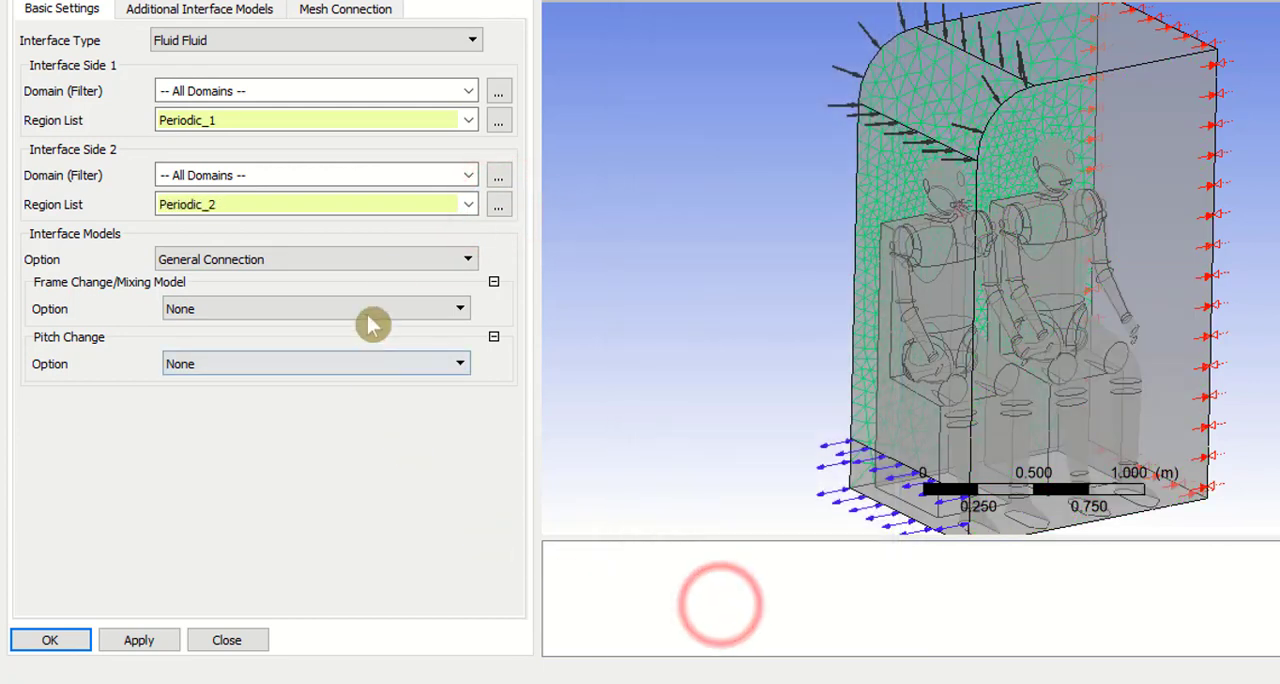
Step: Set the interface model to Translational Periodicity, check the paired faces around the manikins, and accept the domain interface
click(392, 262)
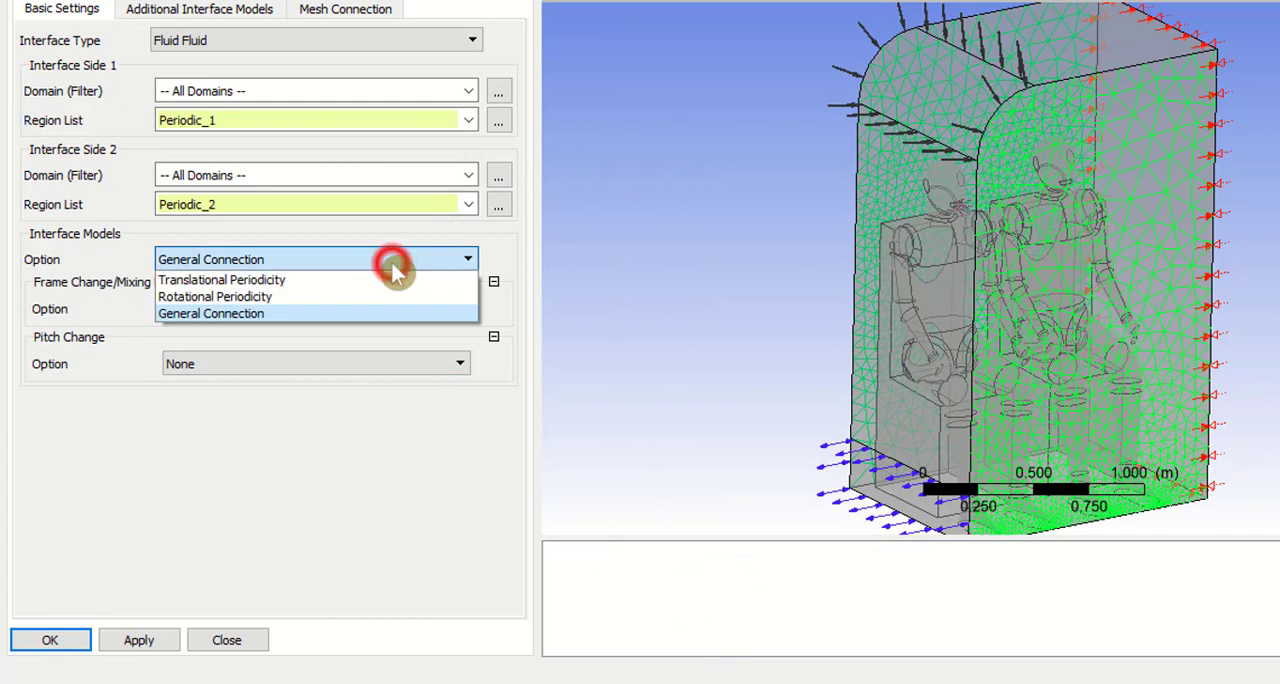
click(338, 282)
click(140, 642)
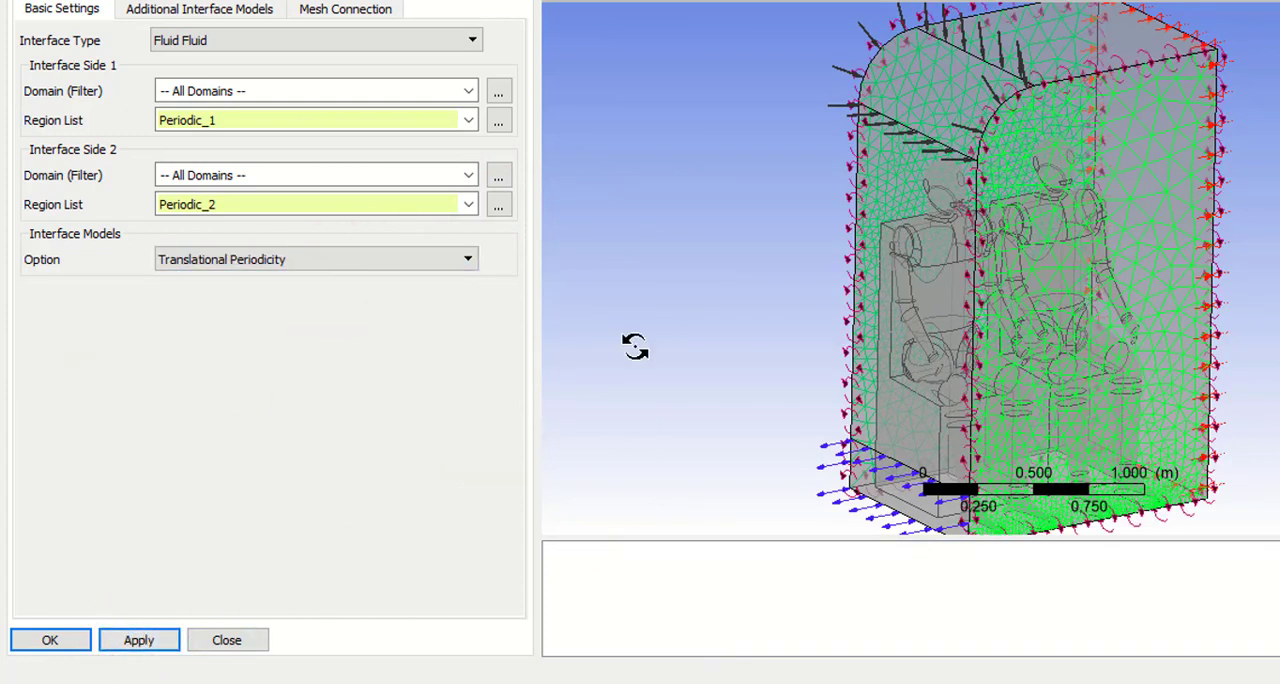
drag(642, 340, 795, 331)
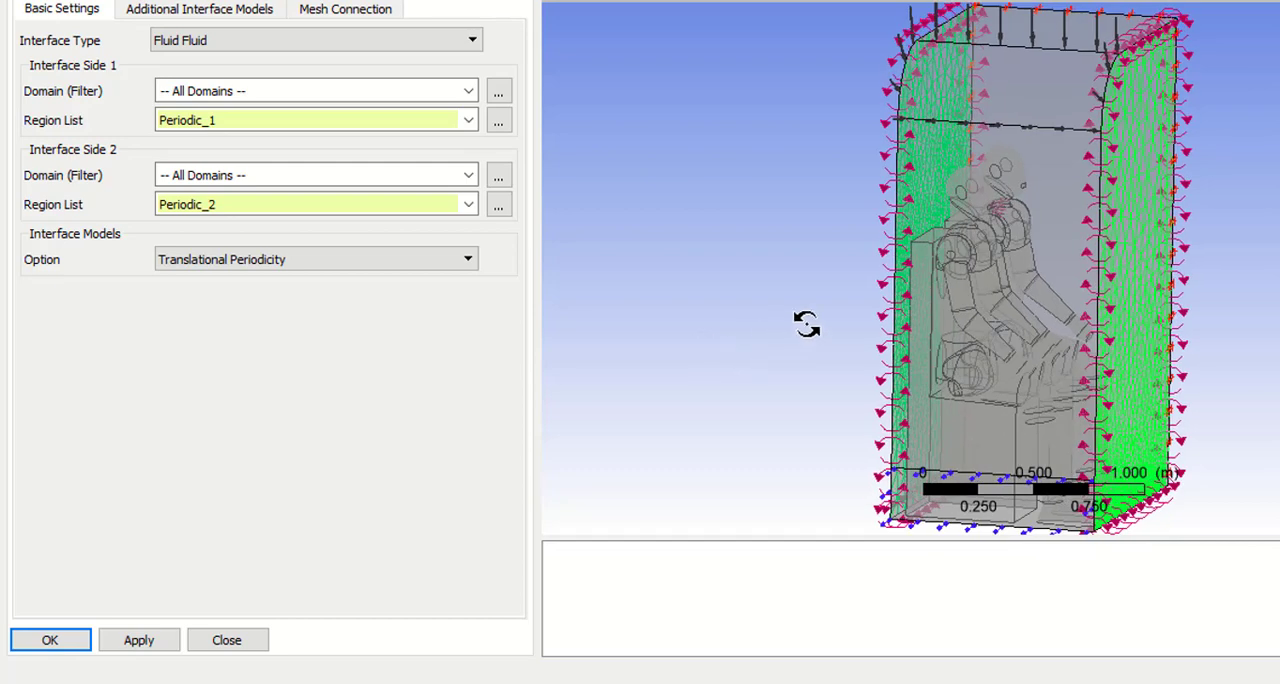
scroll(1039, 216, up, 5)
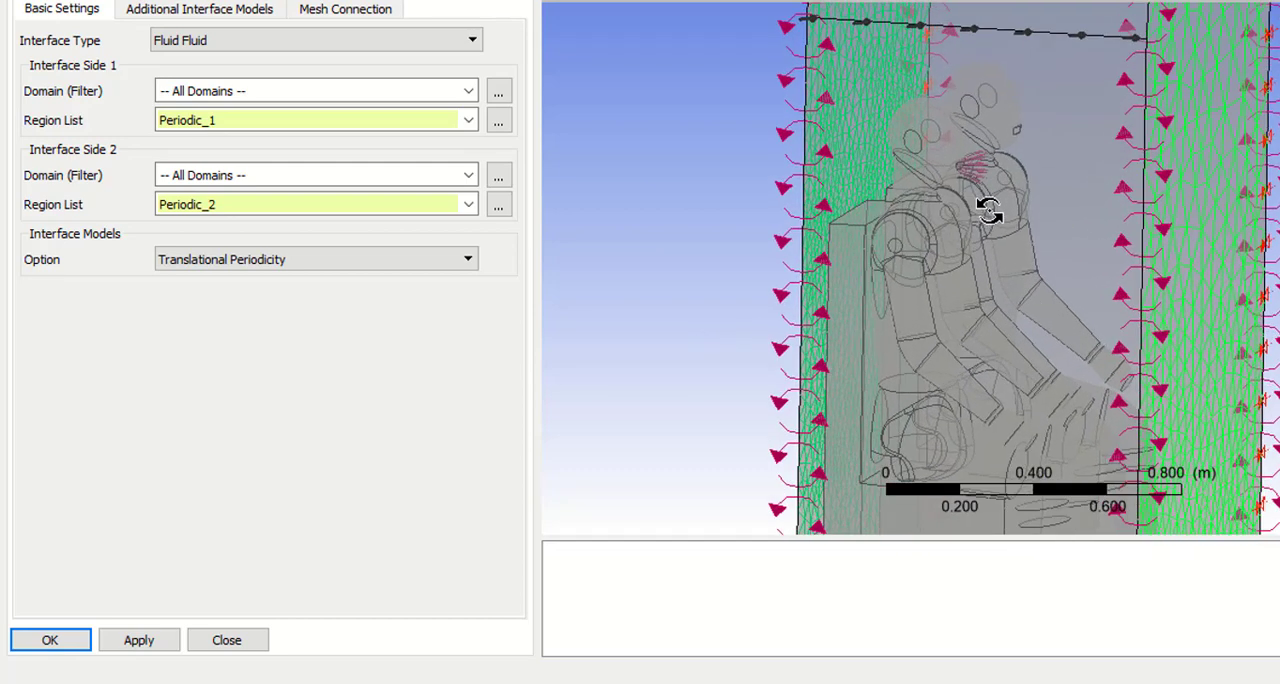
click(139, 641)
click(76, 641)
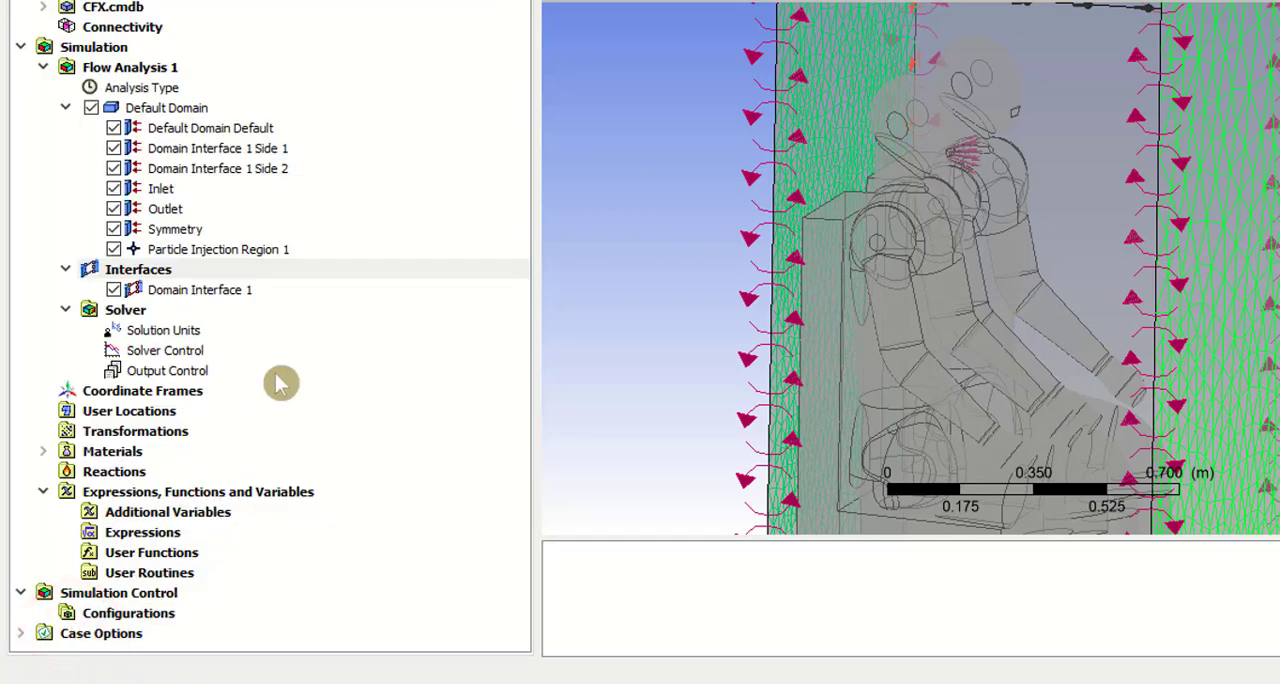
Step: Set the maximum iterations in Solver Control to 1000, review the particle control settings, and accept
double_click(182, 352)
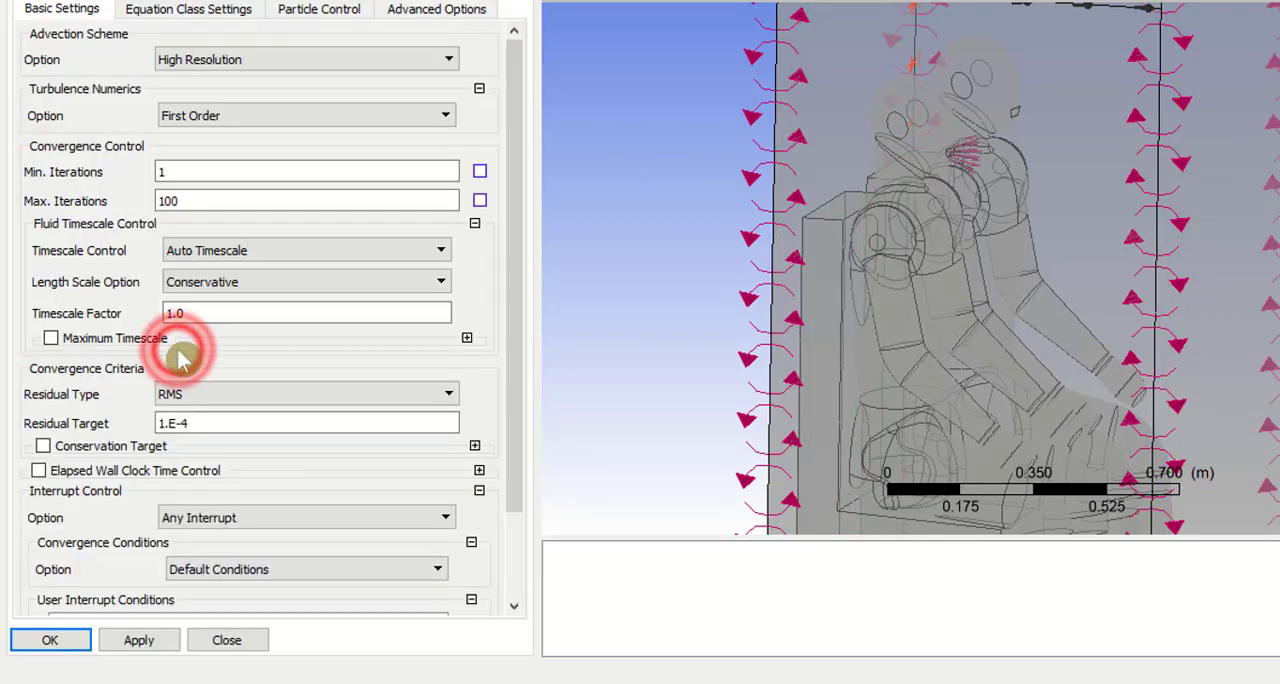
click(191, 202)
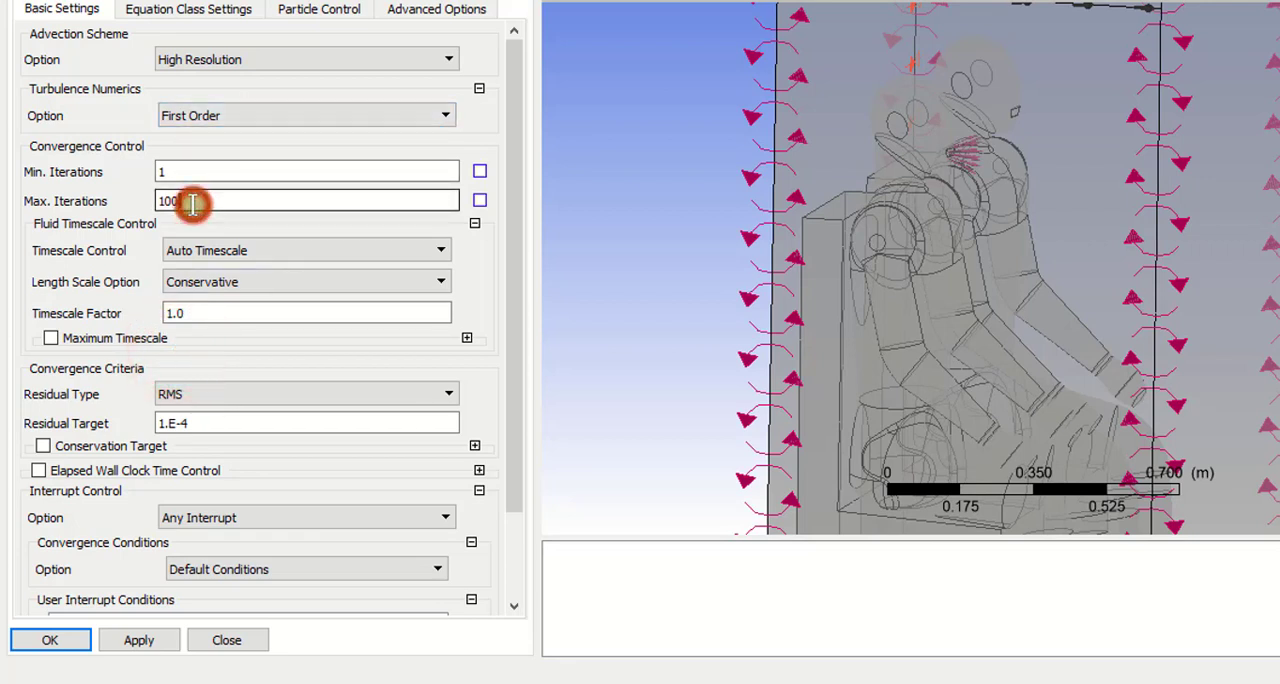
text(0)
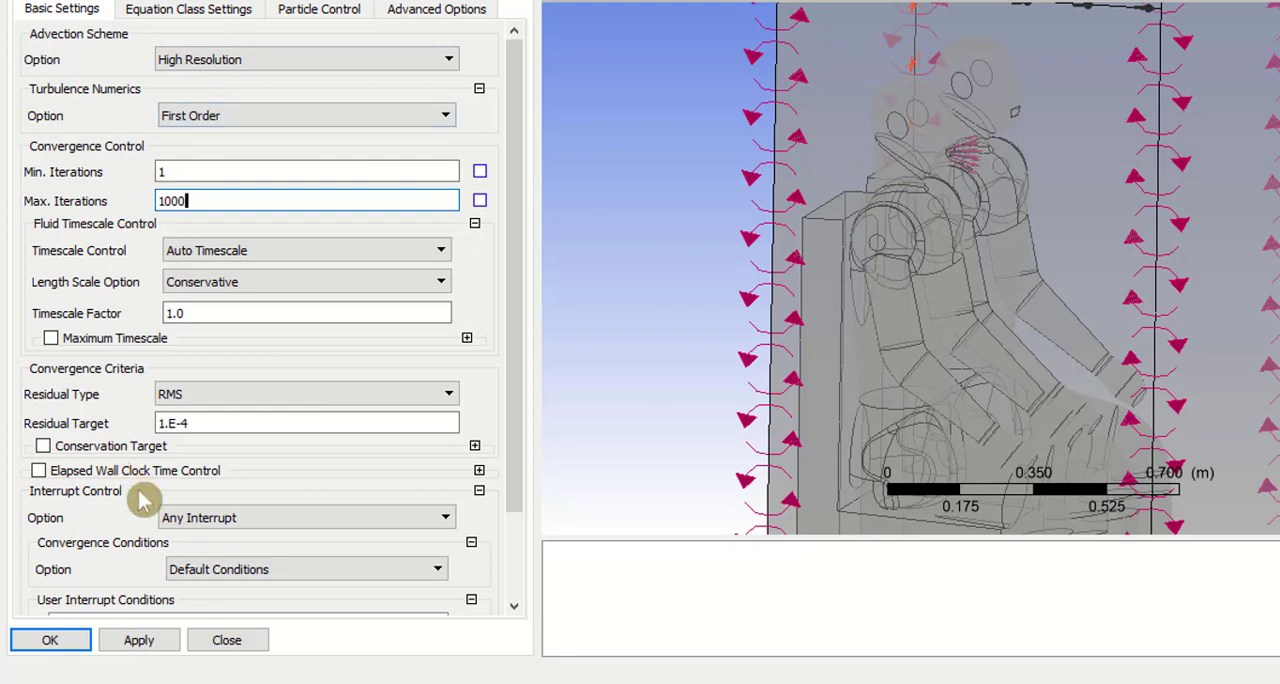
click(145, 643)
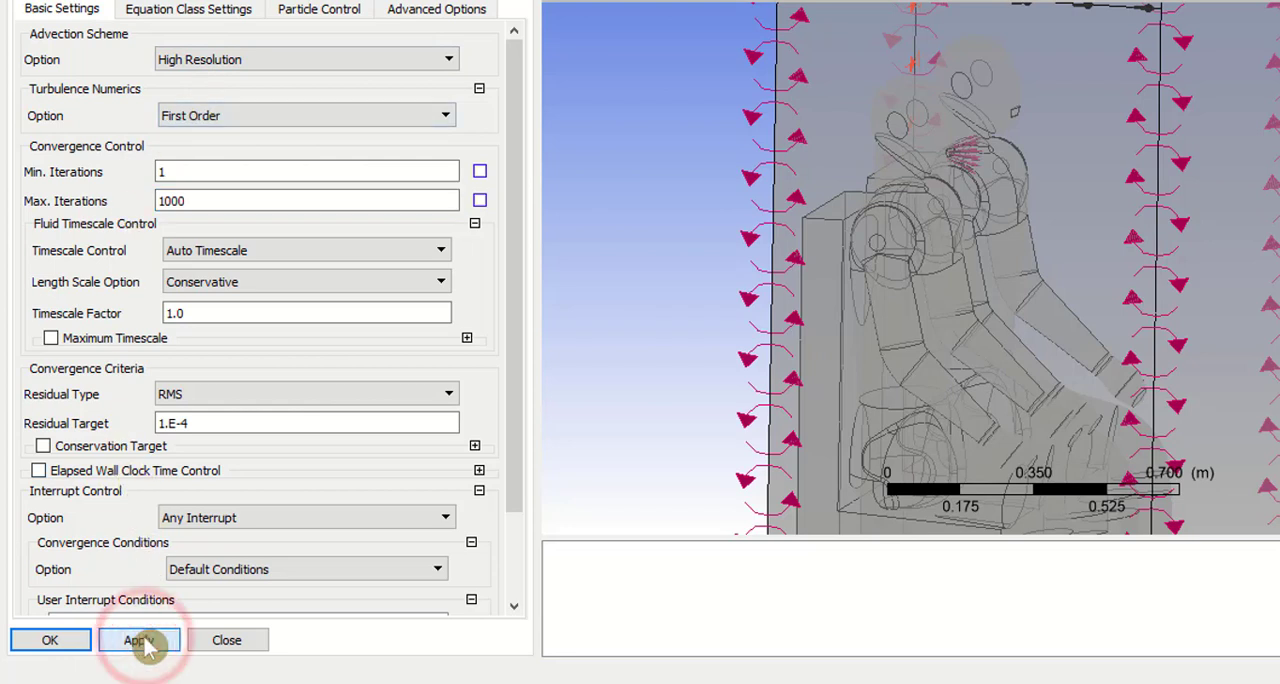
click(322, 9)
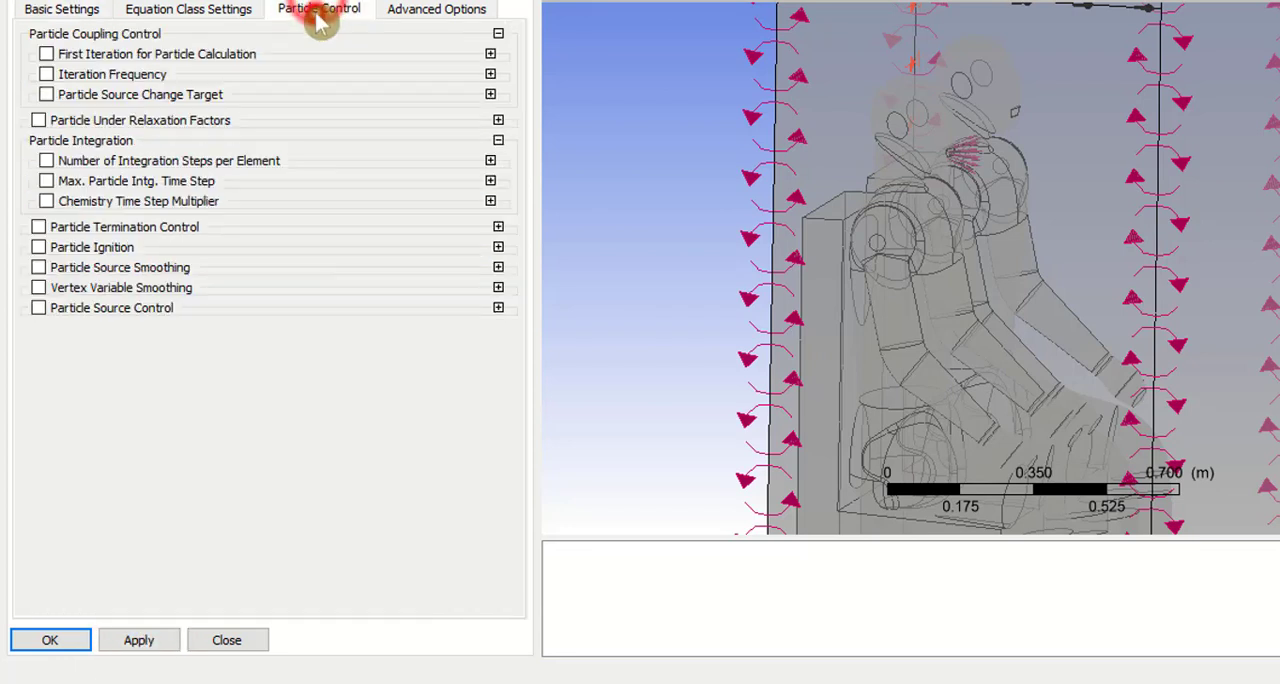
click(55, 644)
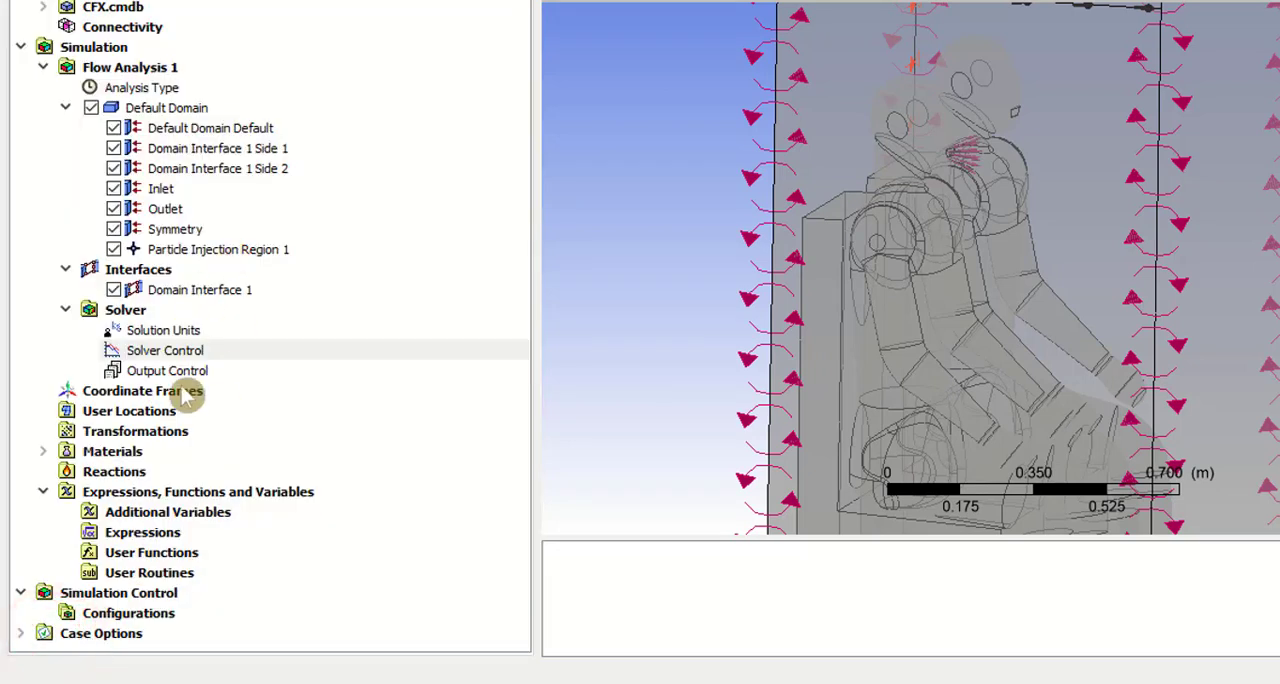
Step: Enable the Particle Track File in Output Control with All Track Positions, keep the track file, and accept
double_click(199, 370)
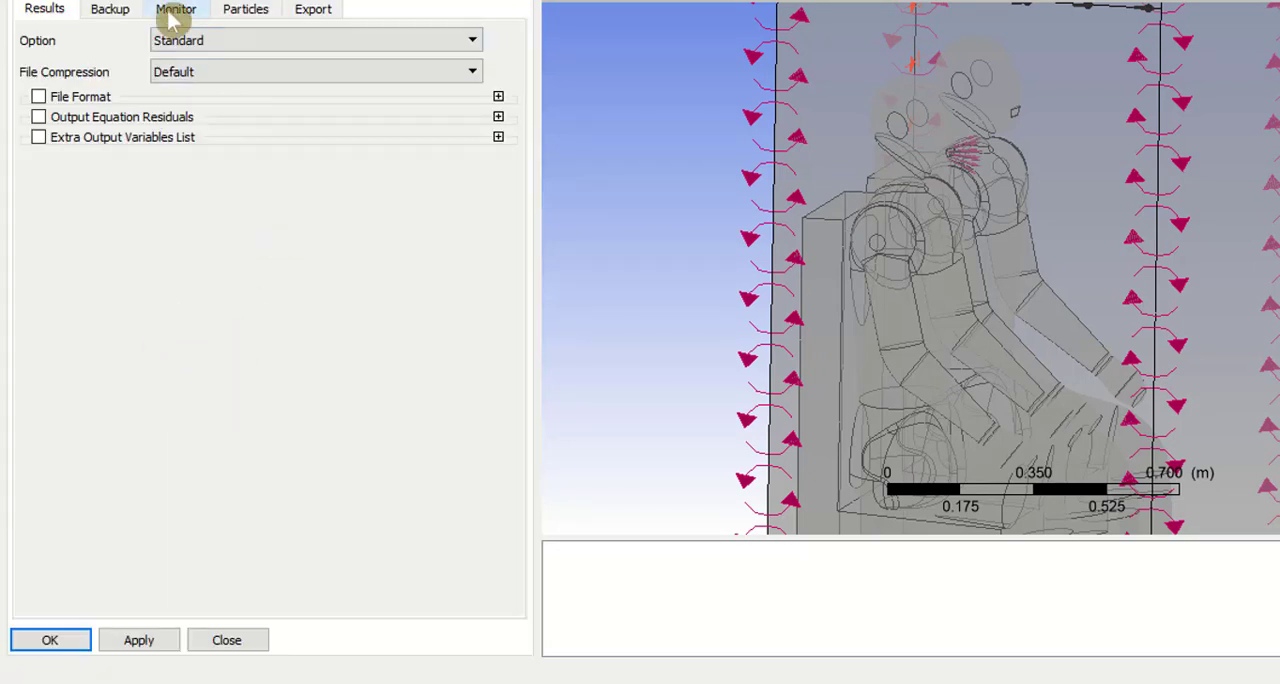
click(118, 12)
click(245, 10)
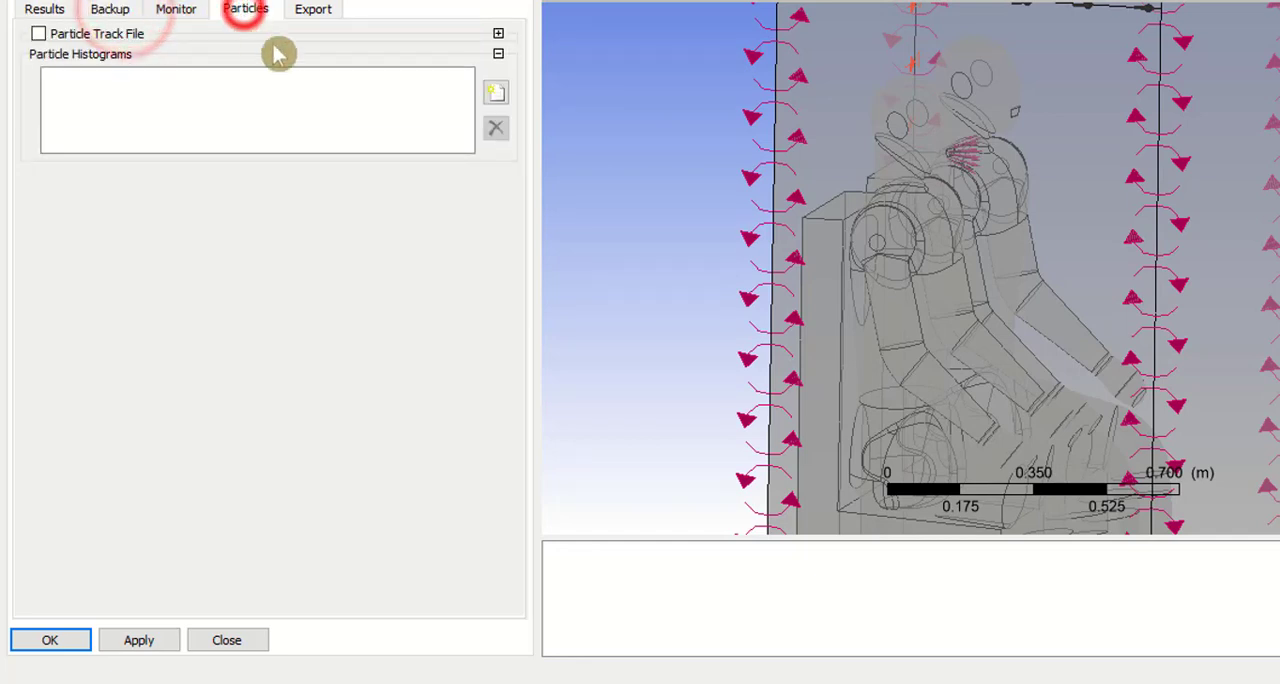
click(38, 34)
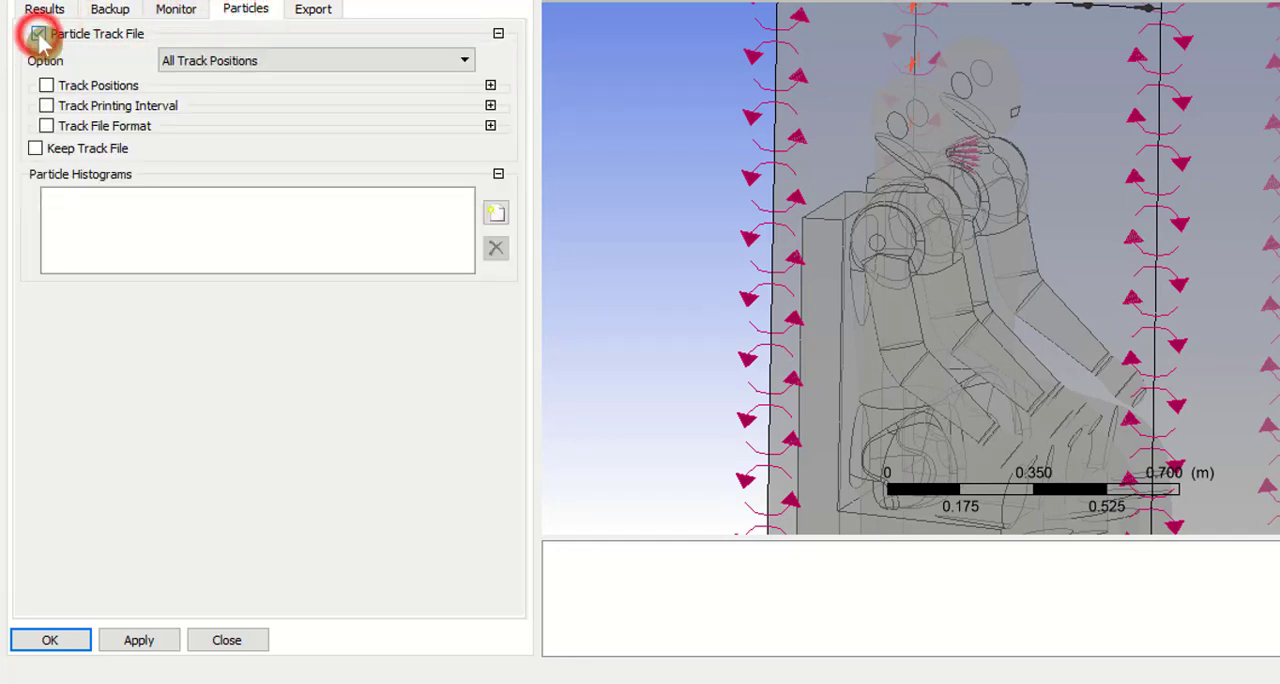
click(383, 70)
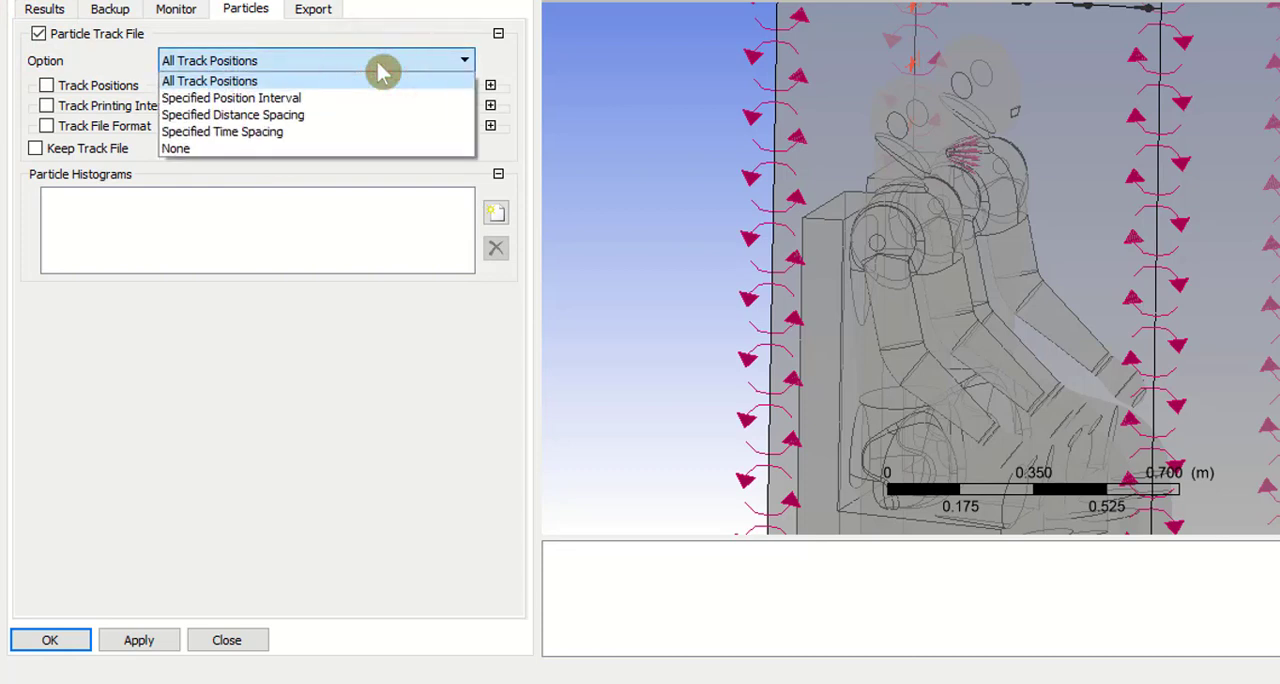
click(380, 66)
click(106, 157)
click(140, 646)
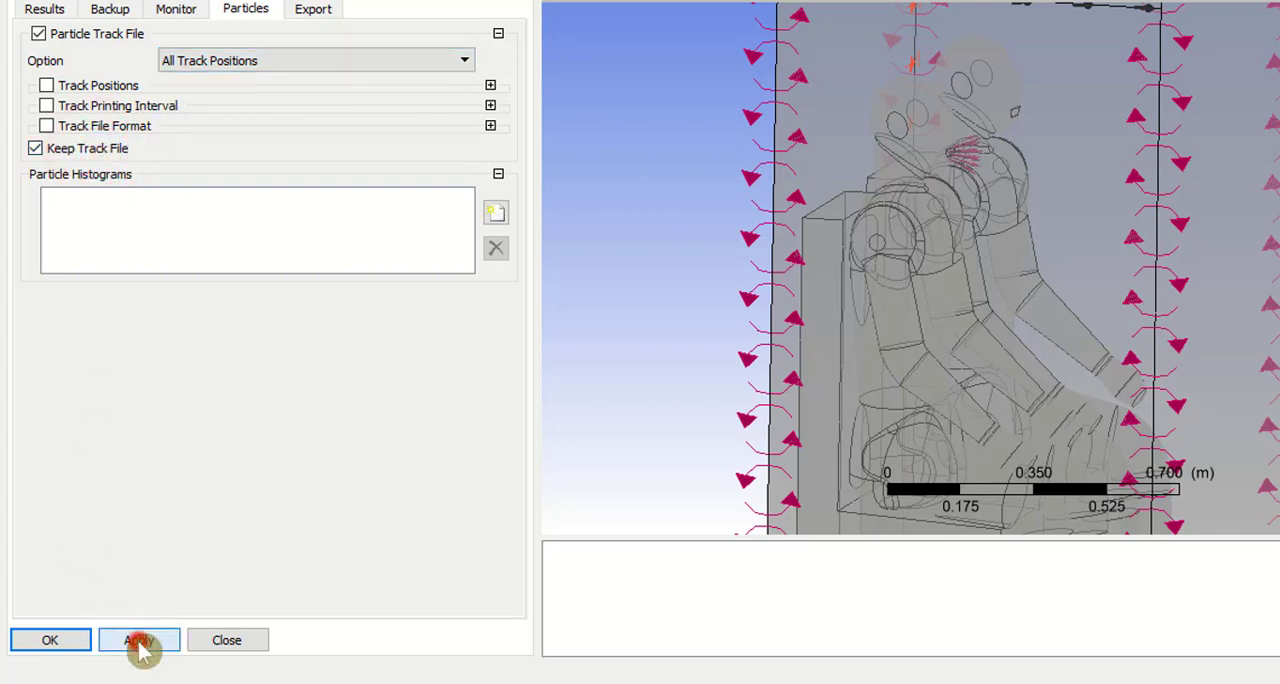
click(60, 638)
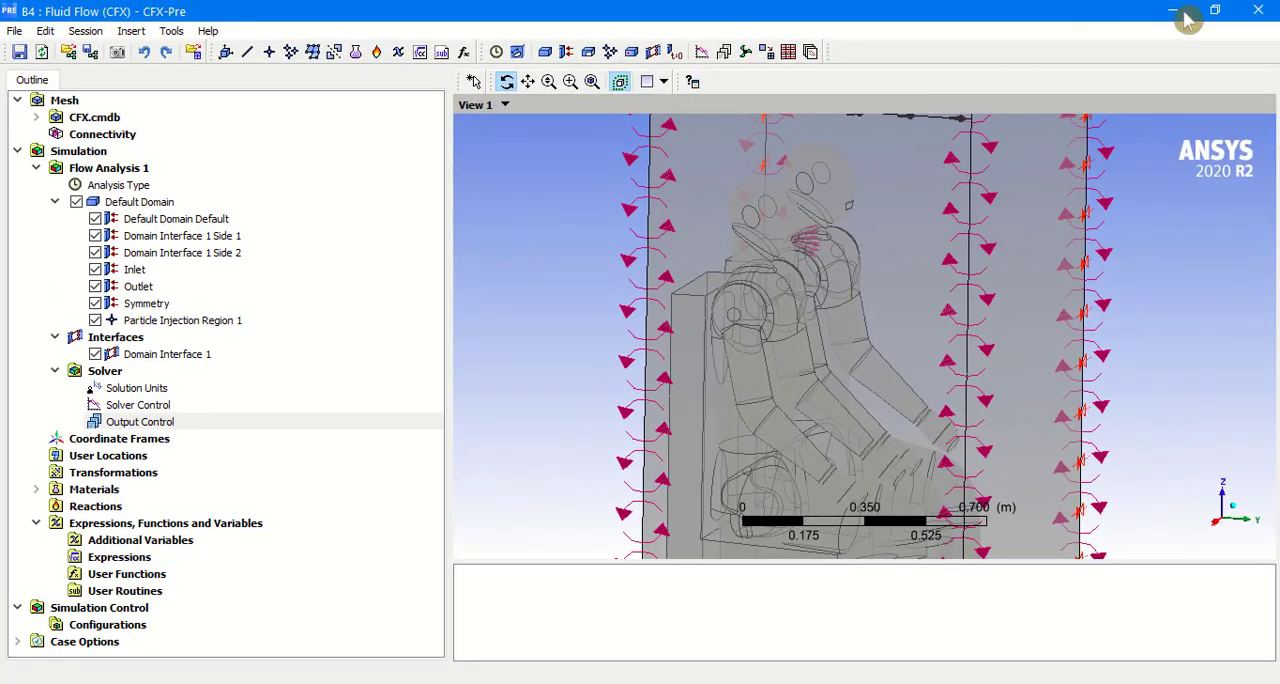
Step: Close CFX-Pre and save the Case_1 project in Workbench
click(1262, 12)
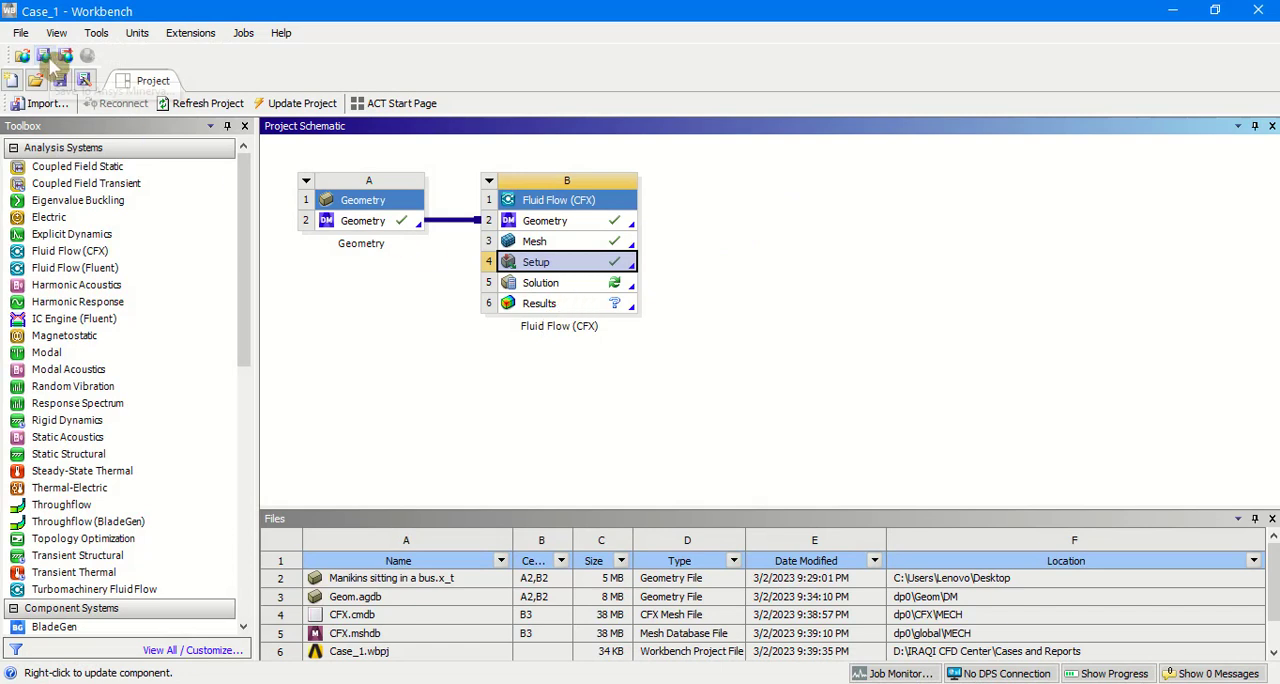
click(60, 82)
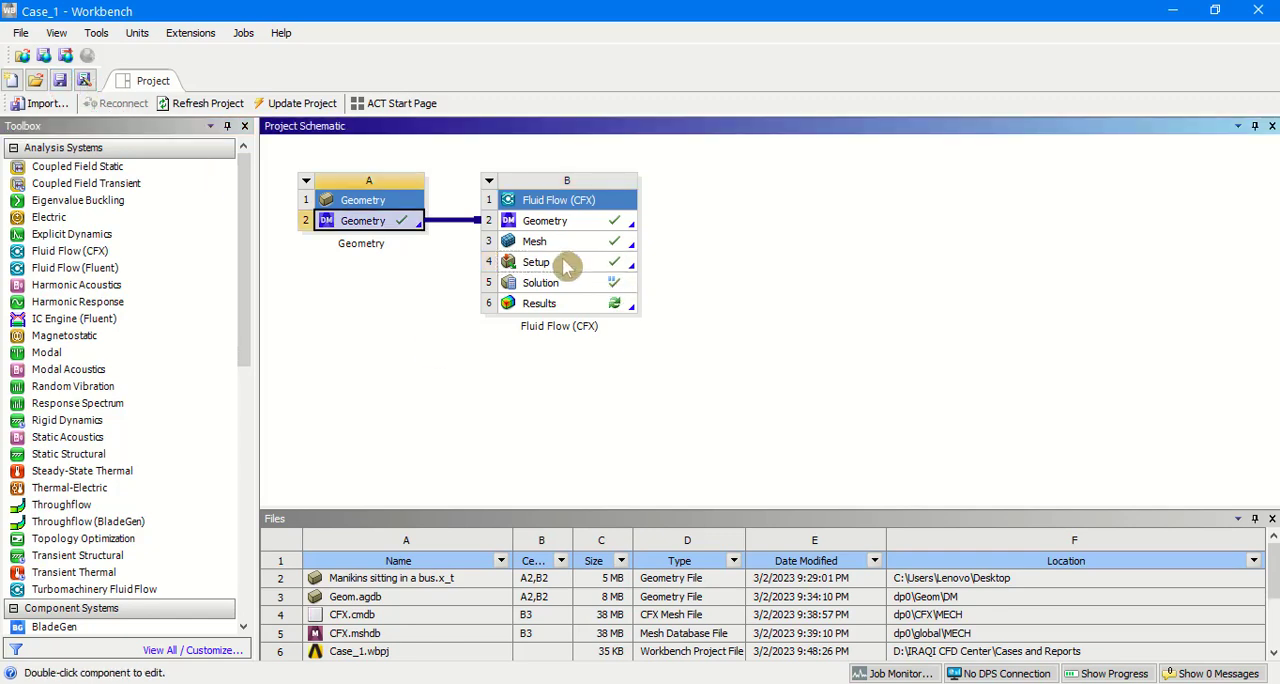
Step: Reopen the Setup in CFX-Pre and set the Y coordinate of Particle Injection Region 1's injection centre to 0.01
double_click(560, 263)
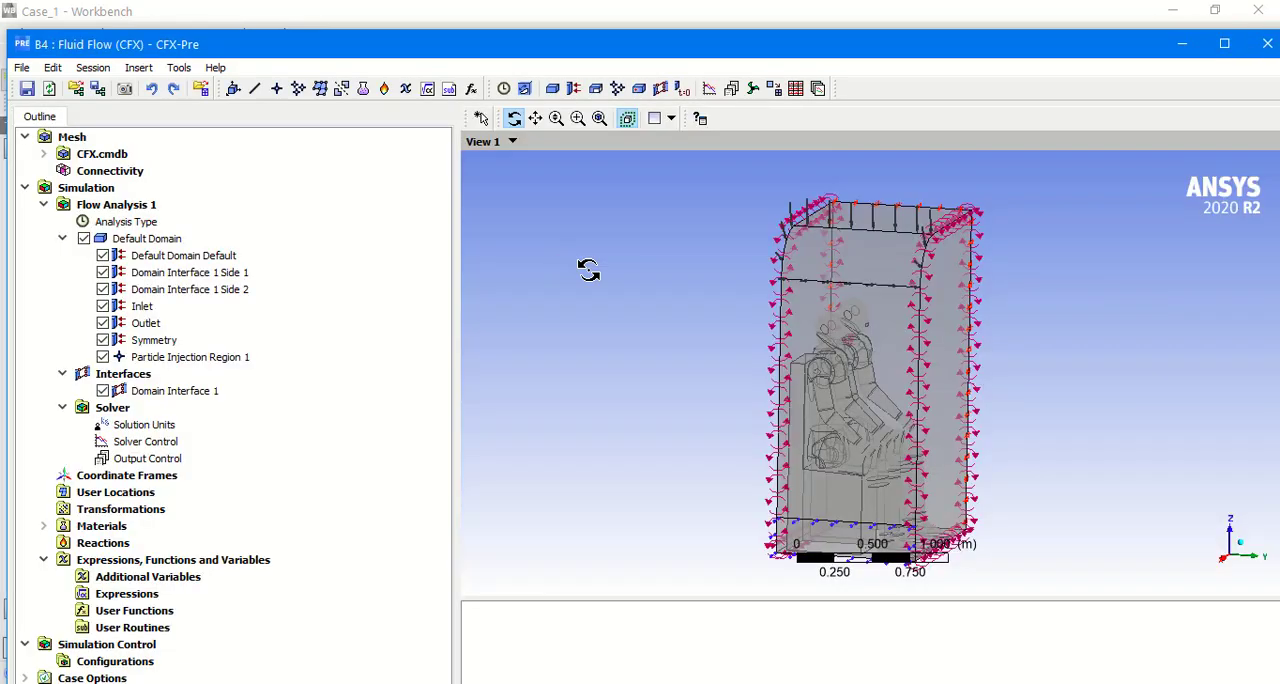
mouse_move(631, 348)
mouse_down()
mouse_move(611, 346)
mouse_move(622, 349)
mouse_up()
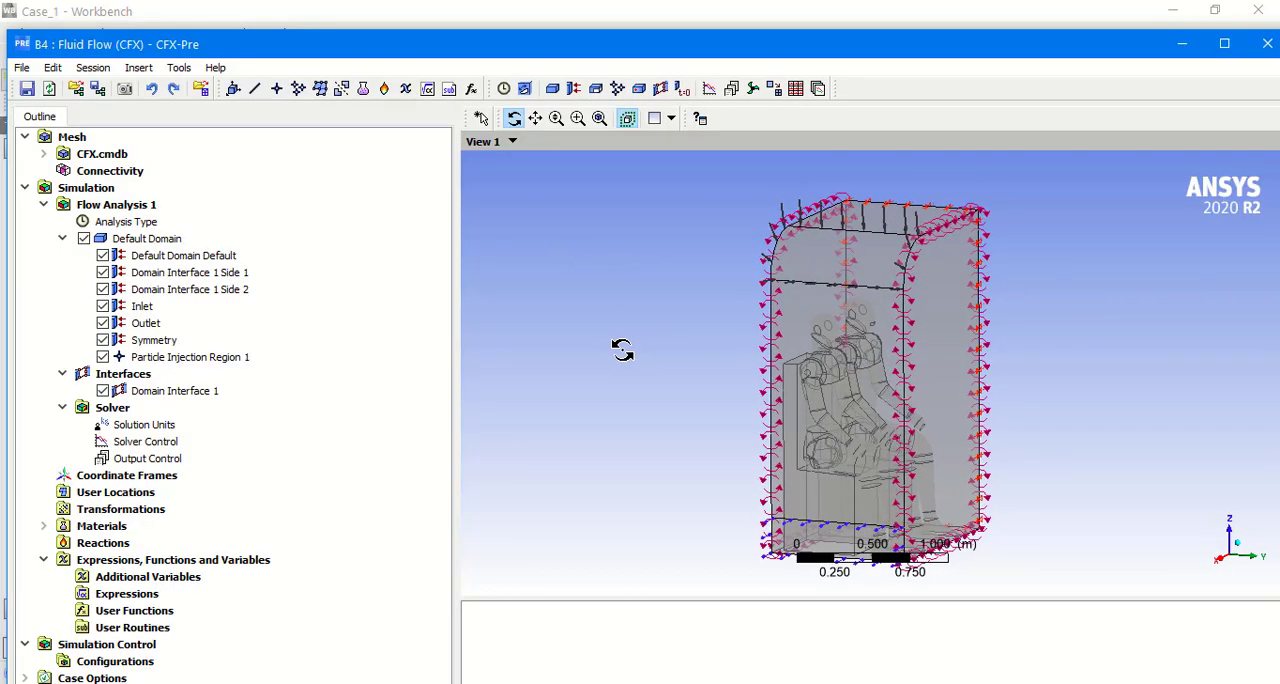
scroll(831, 357, up, 5)
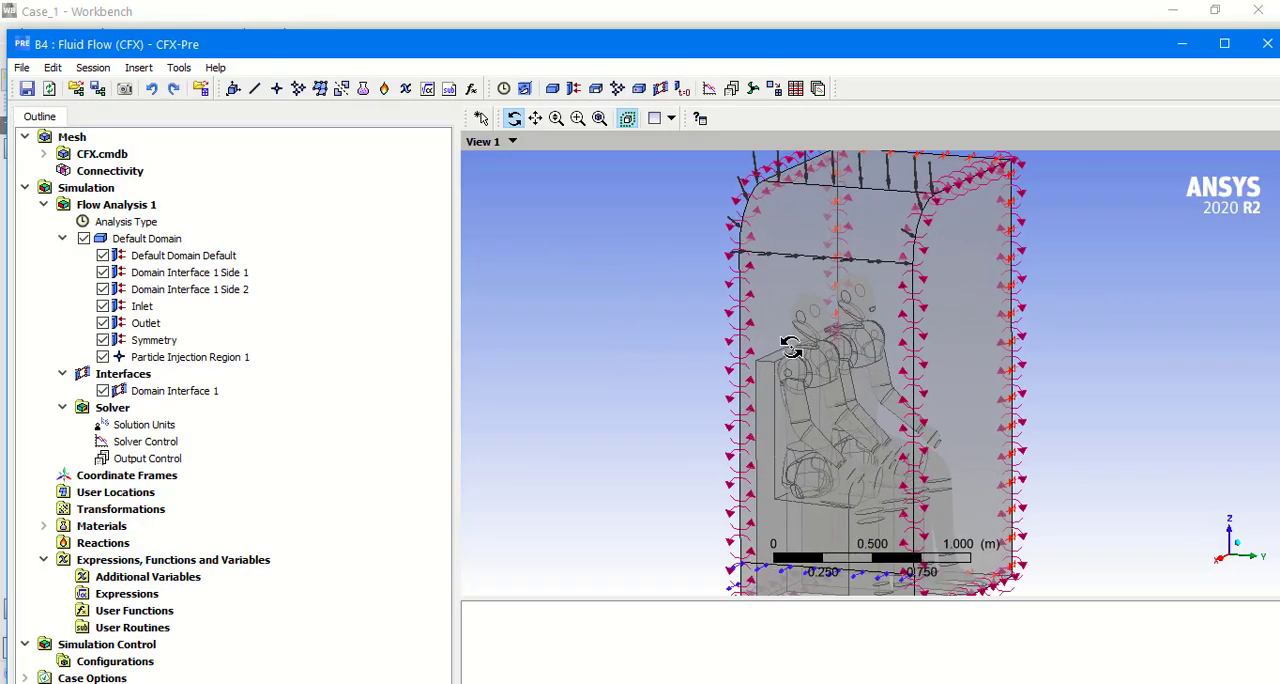
scroll(786, 327, up, 6)
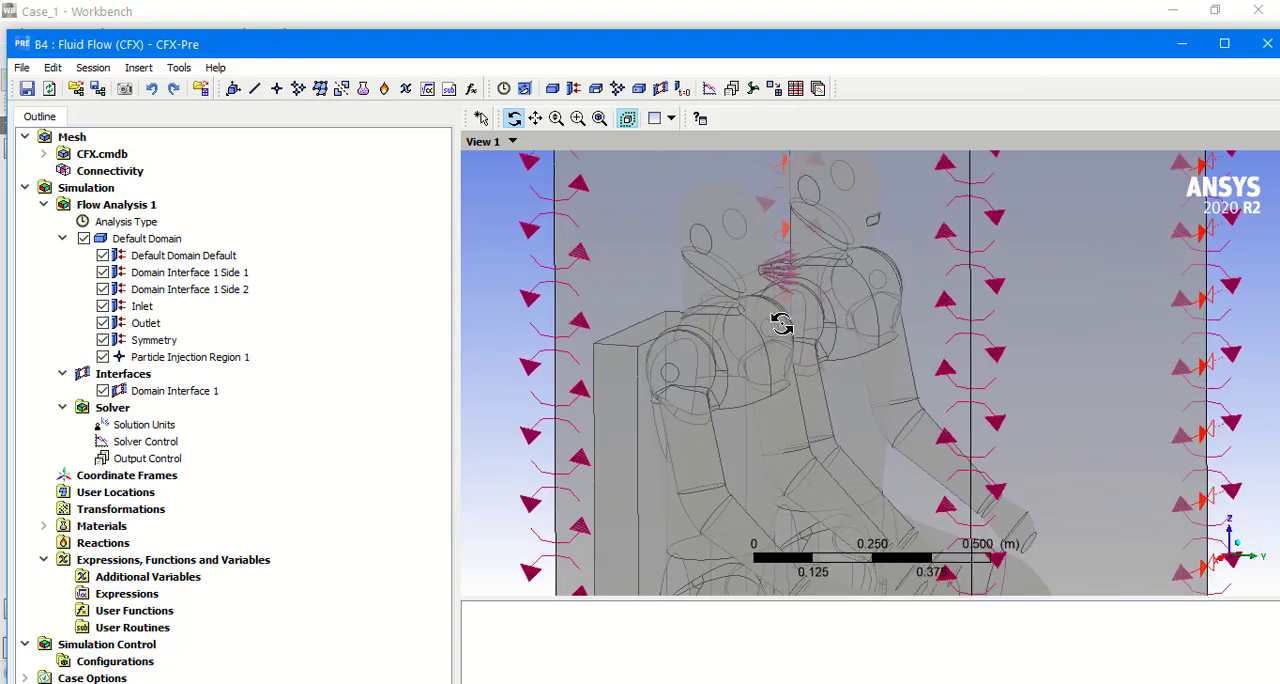
scroll(780, 322, up, 1)
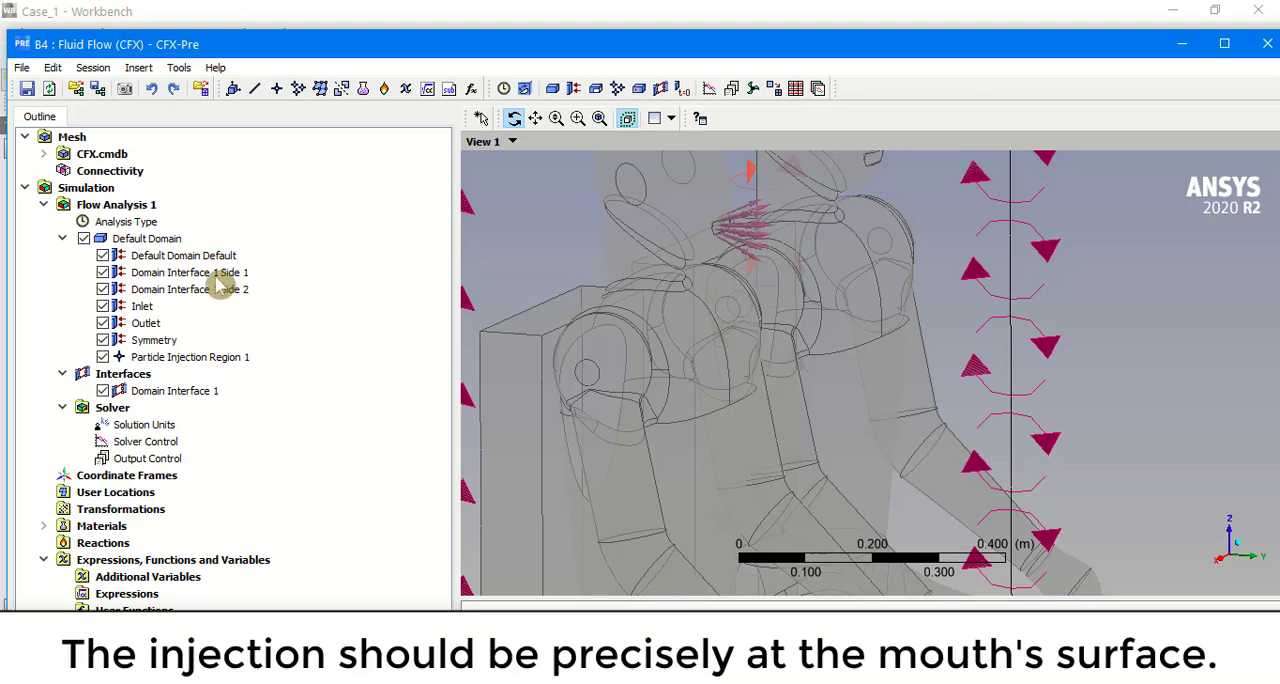
double_click(190, 358)
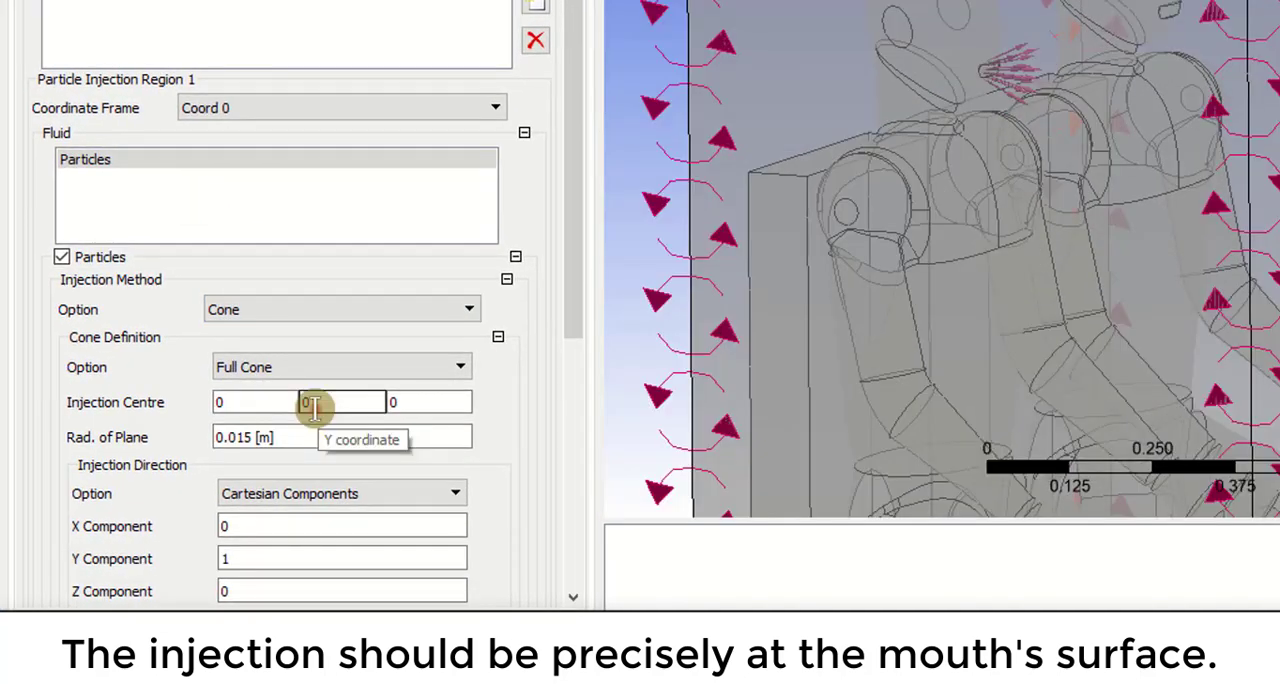
click(313, 405)
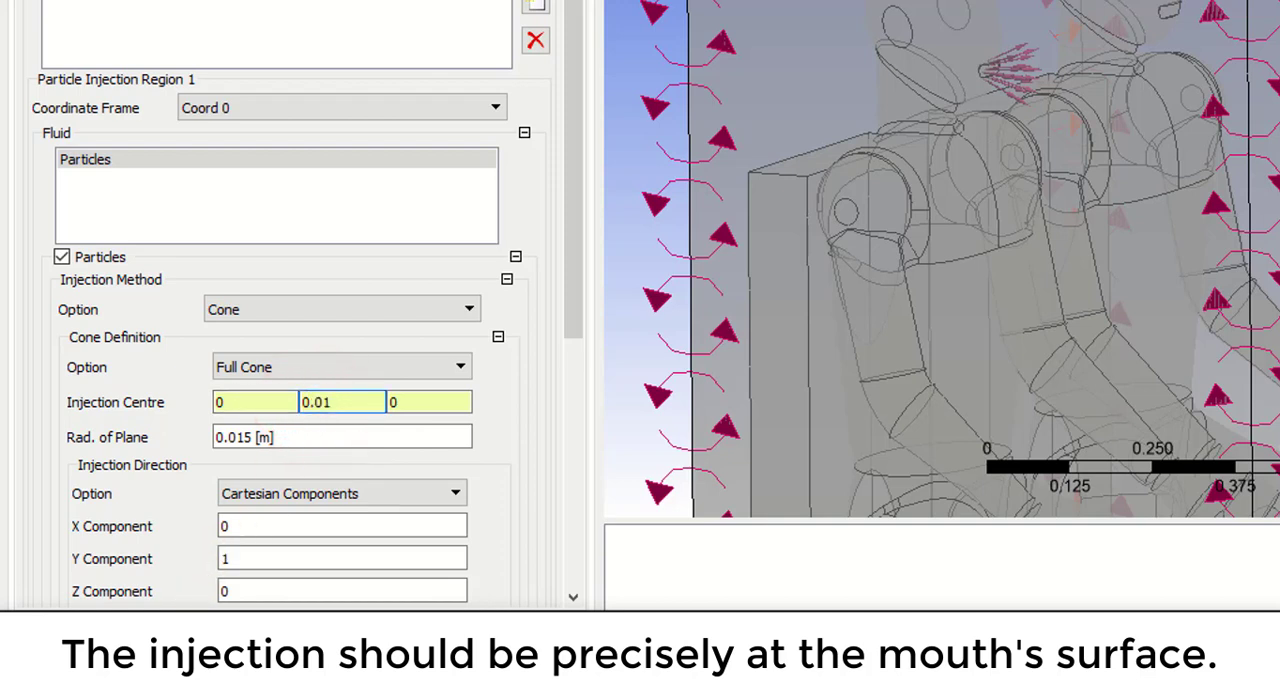
key(Return)
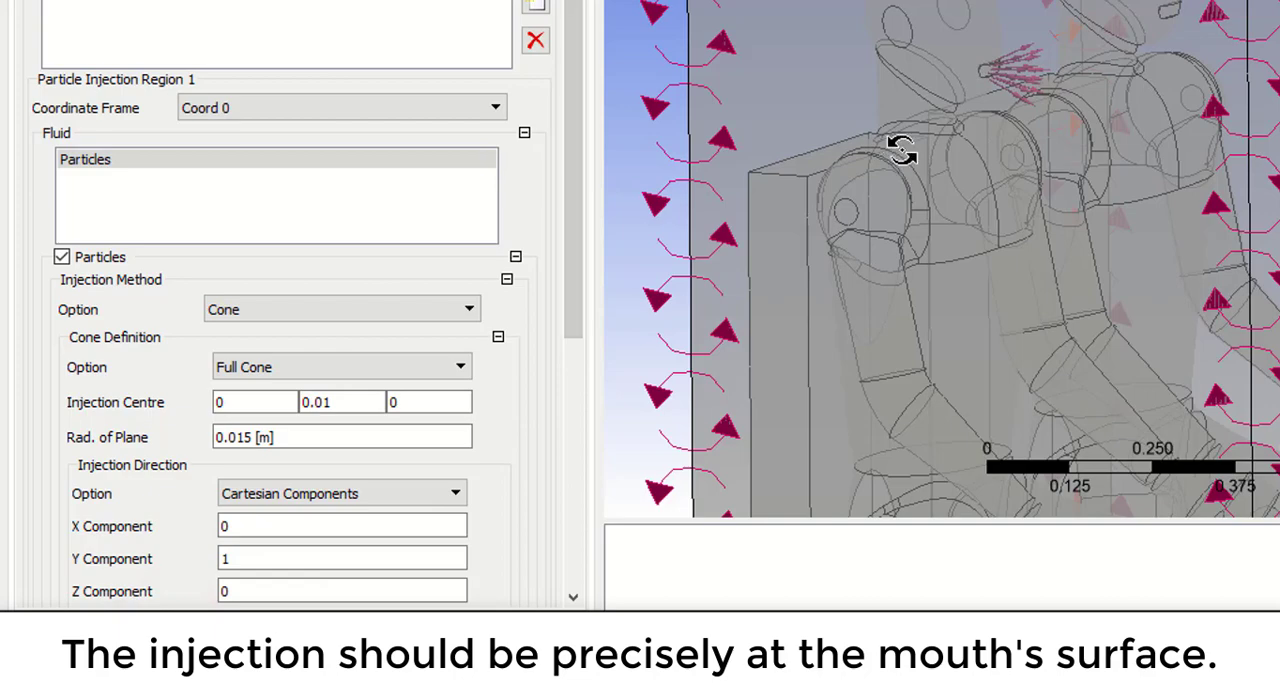
Step: Try an injection centre Y coordinate of 0.015 and compare the cone's position with the mouth surface
mouse_move(913, 137)
mouse_down()
mouse_move(971, 134)
mouse_move(937, 131)
mouse_move(906, 160)
mouse_move(920, 163)
mouse_move(886, 126)
mouse_move(903, 121)
mouse_up()
scroll(952, 126, up, 5)
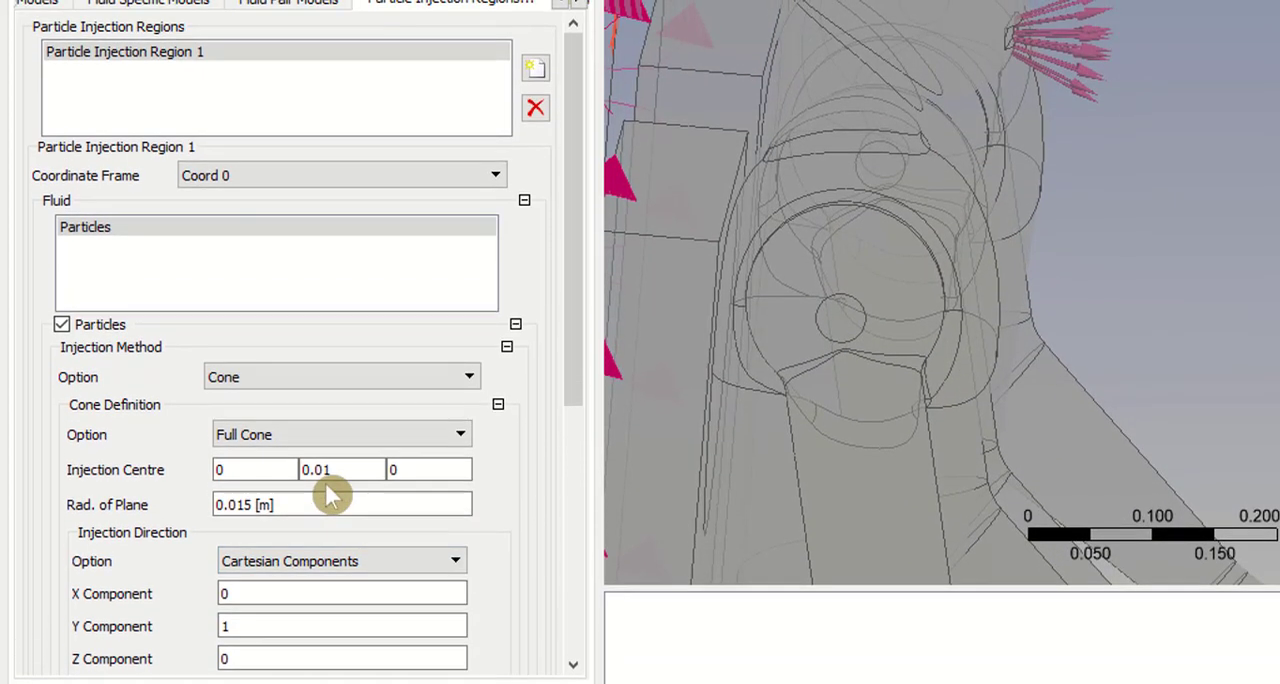
click(335, 402)
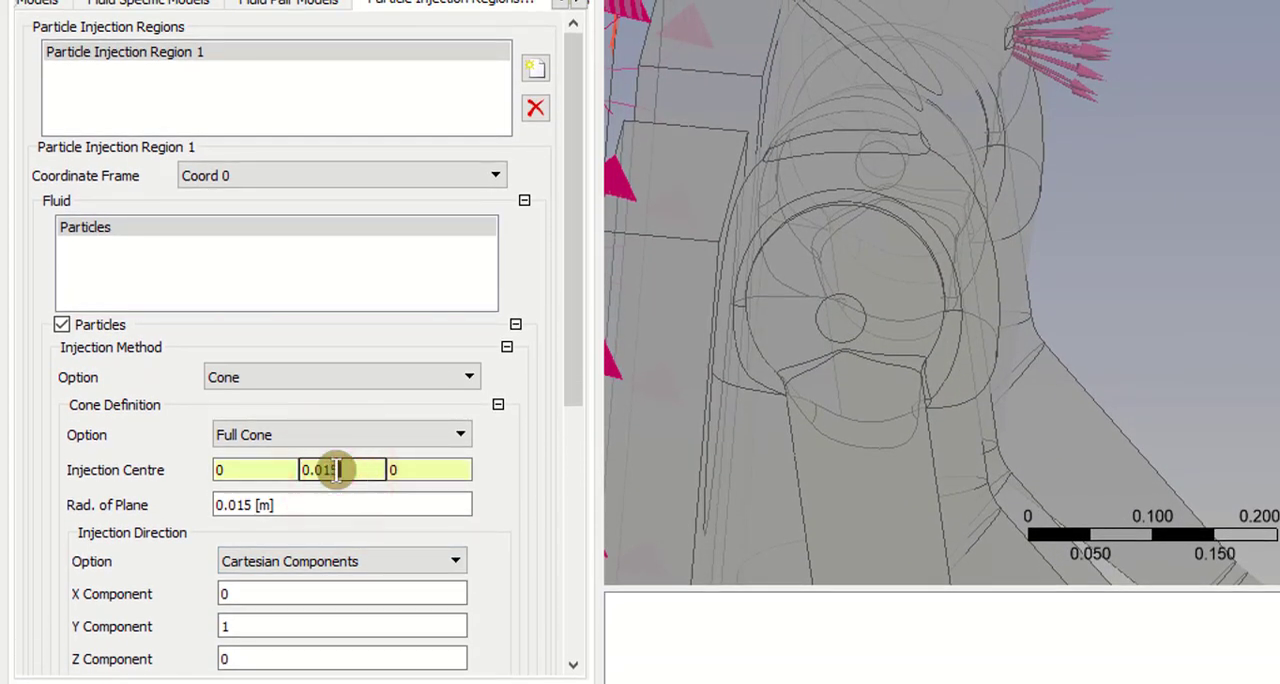
click(133, 666)
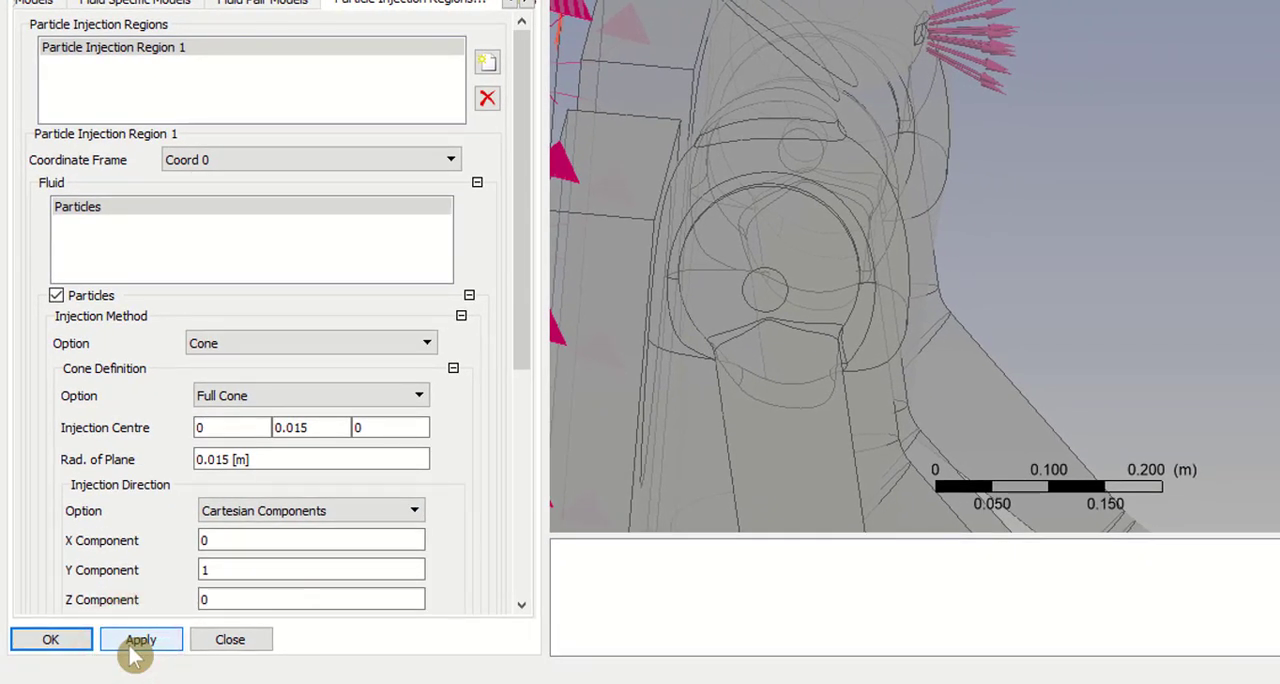
Step: Set the injection centre's Y coordinate back to 0.01 and accept the particle injection region
click(308, 427)
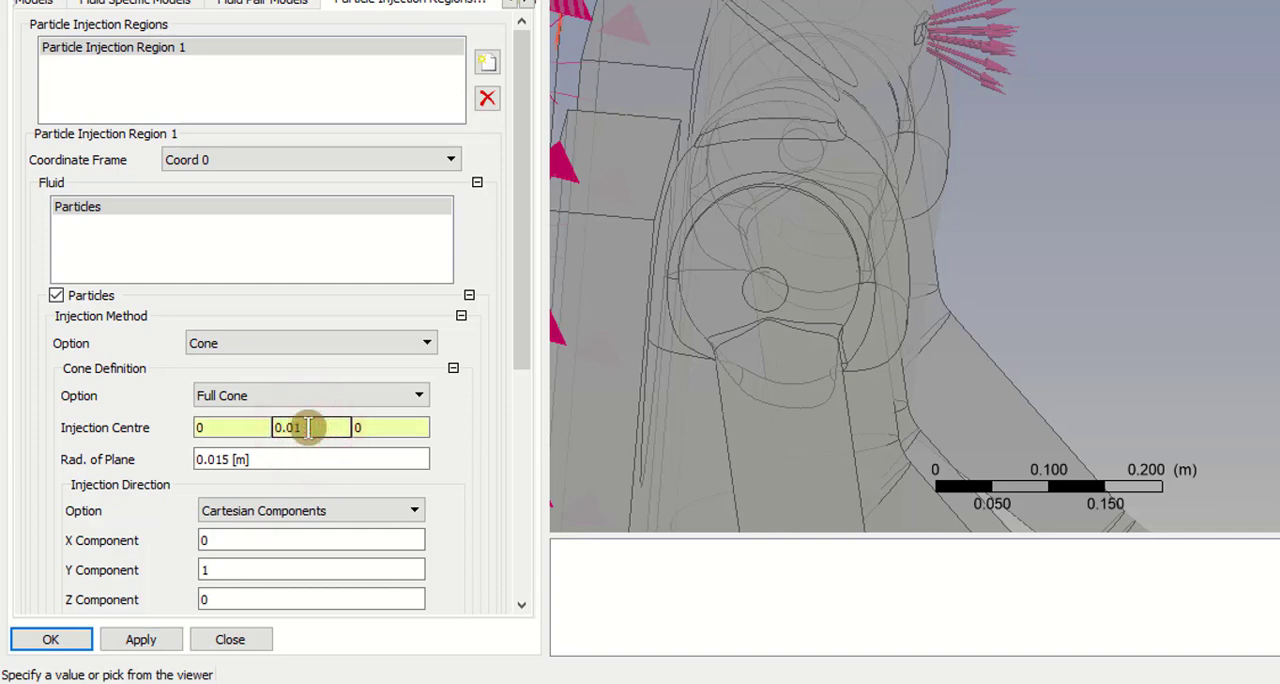
click(148, 640)
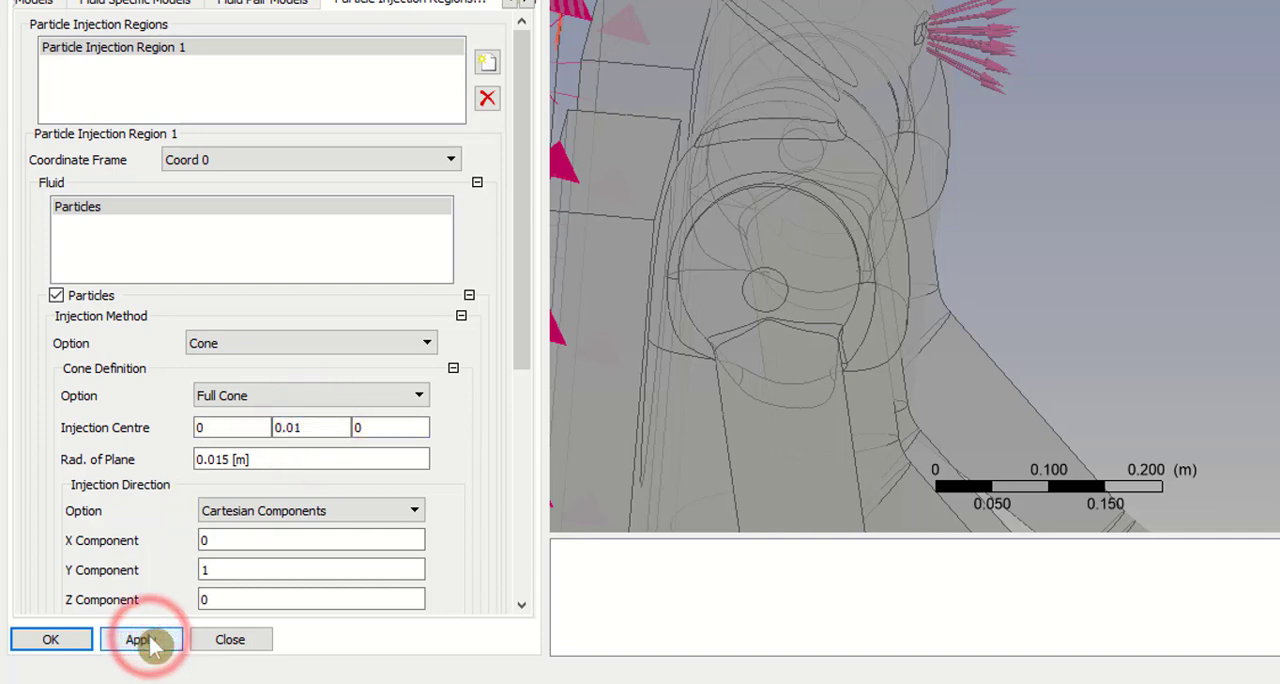
click(62, 638)
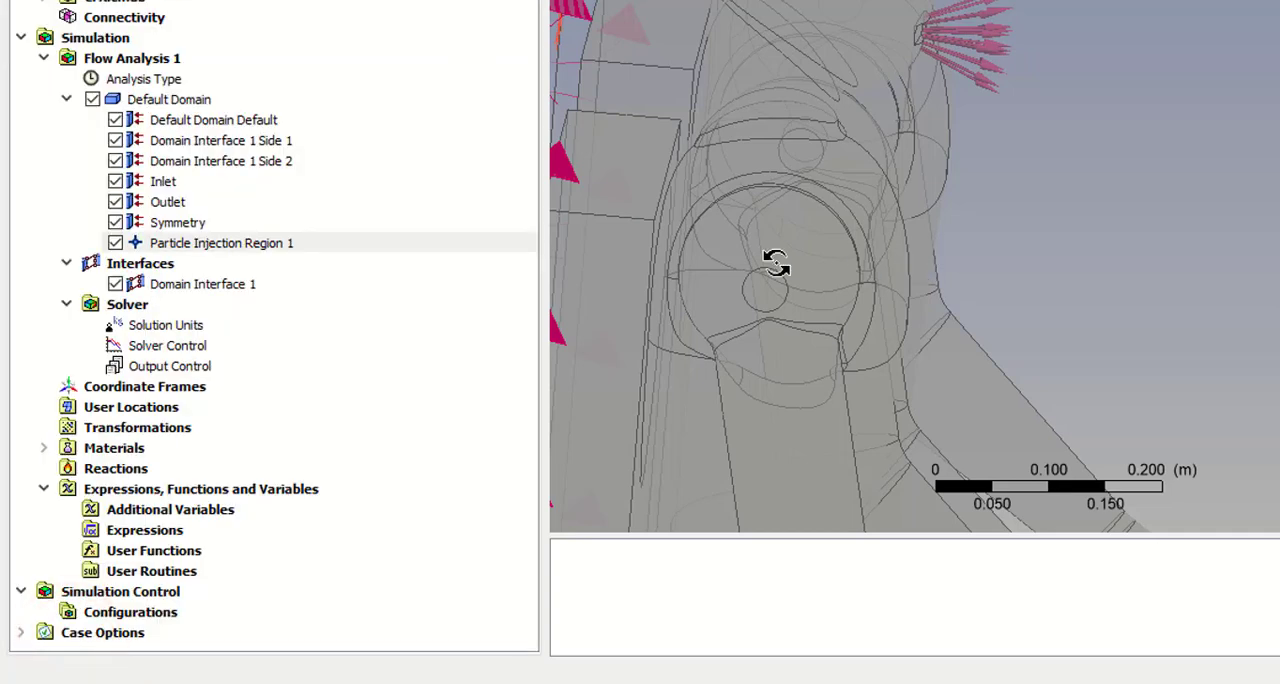
Step: Leave CFX-Pre and start the CFX-Solver Manager run from the Workbench Solution, using Direct Start and Serial mode
click(200, 365)
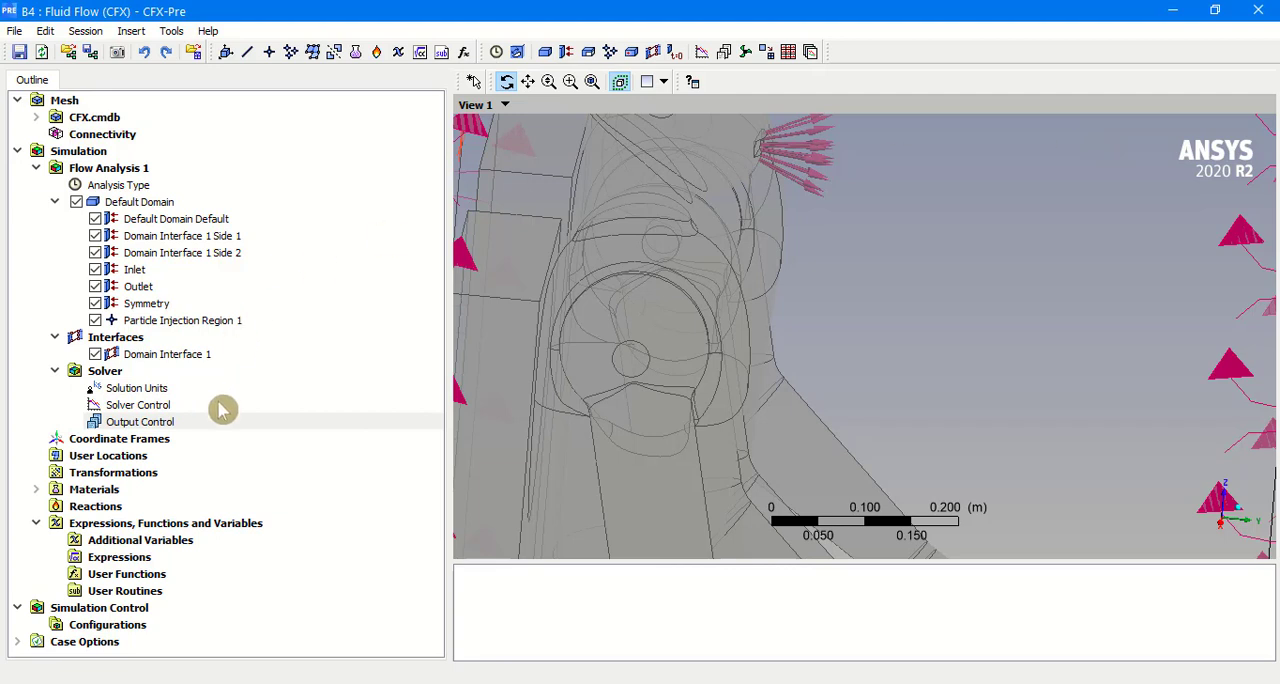
click(1260, 15)
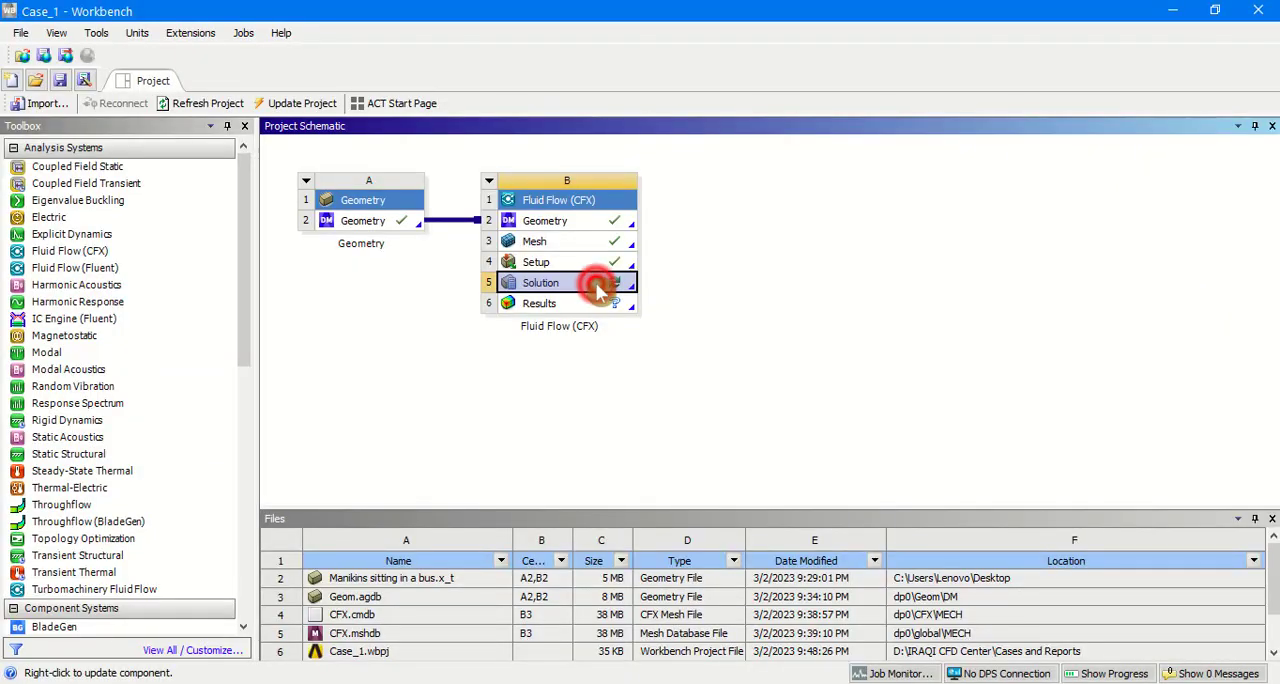
double_click(597, 287)
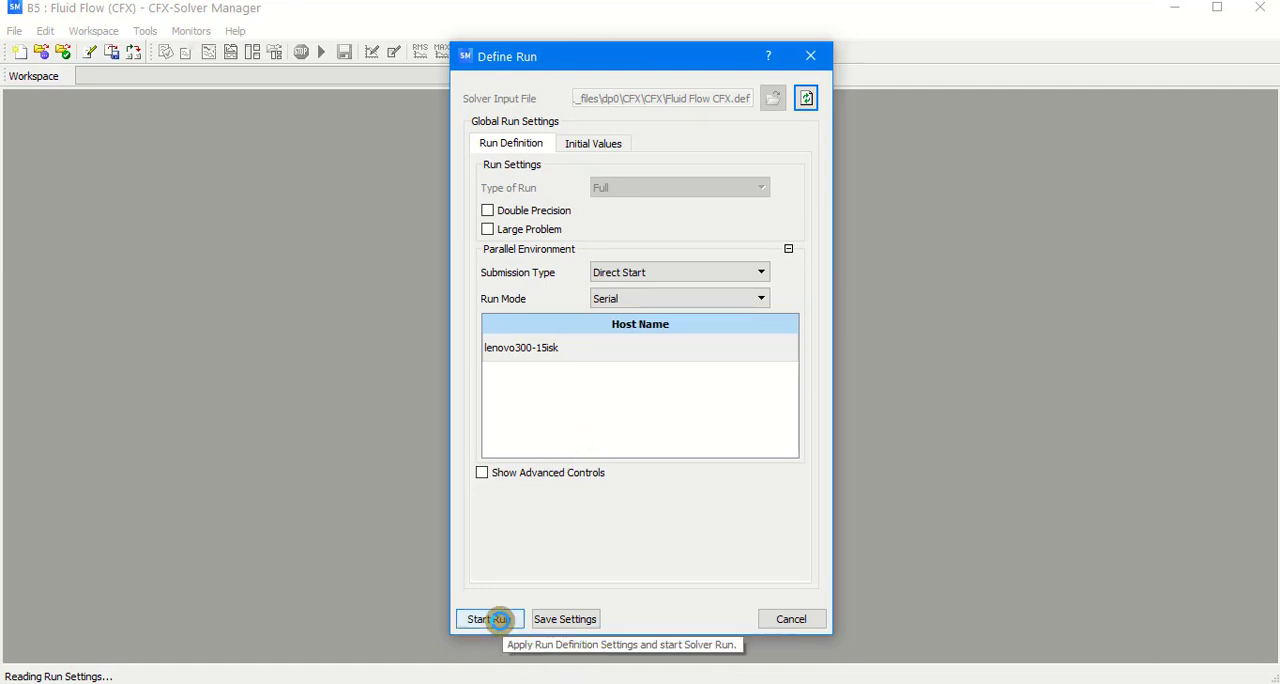
click(499, 619)
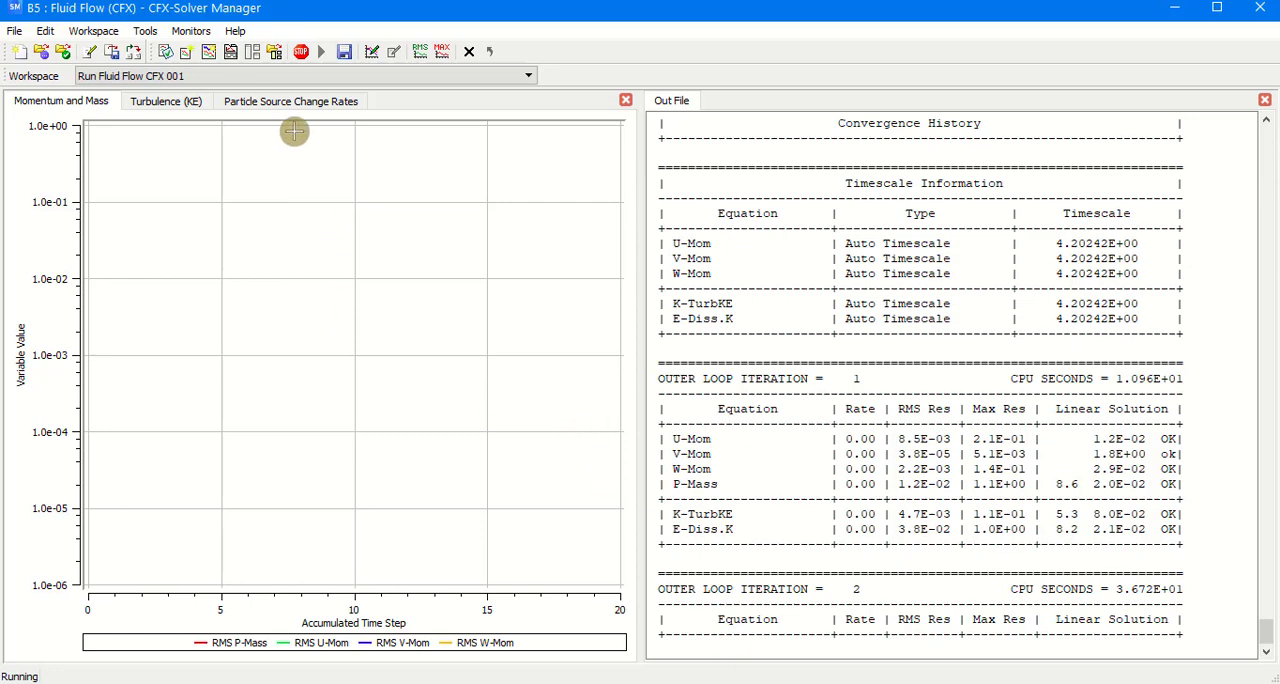
Step: Arrange the momentum, turbulence and particle source plots and the out file side by side in the solver workspace
click(230, 51)
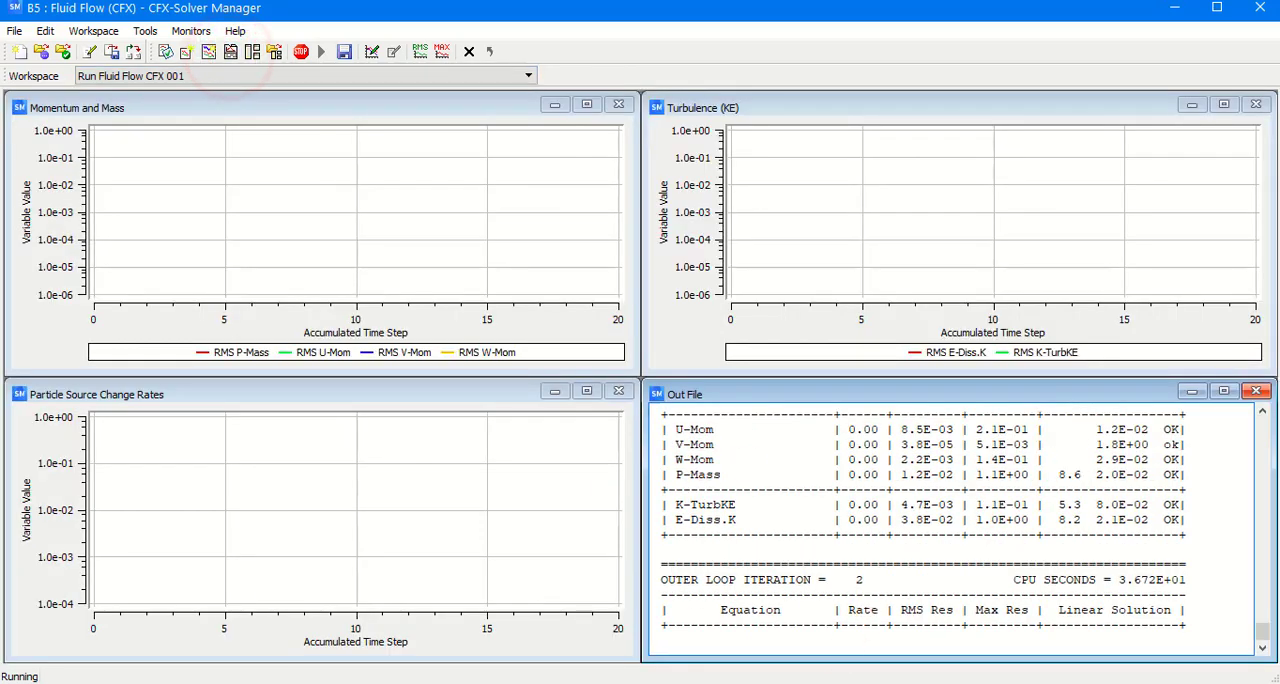
click(501, 621)
click(229, 54)
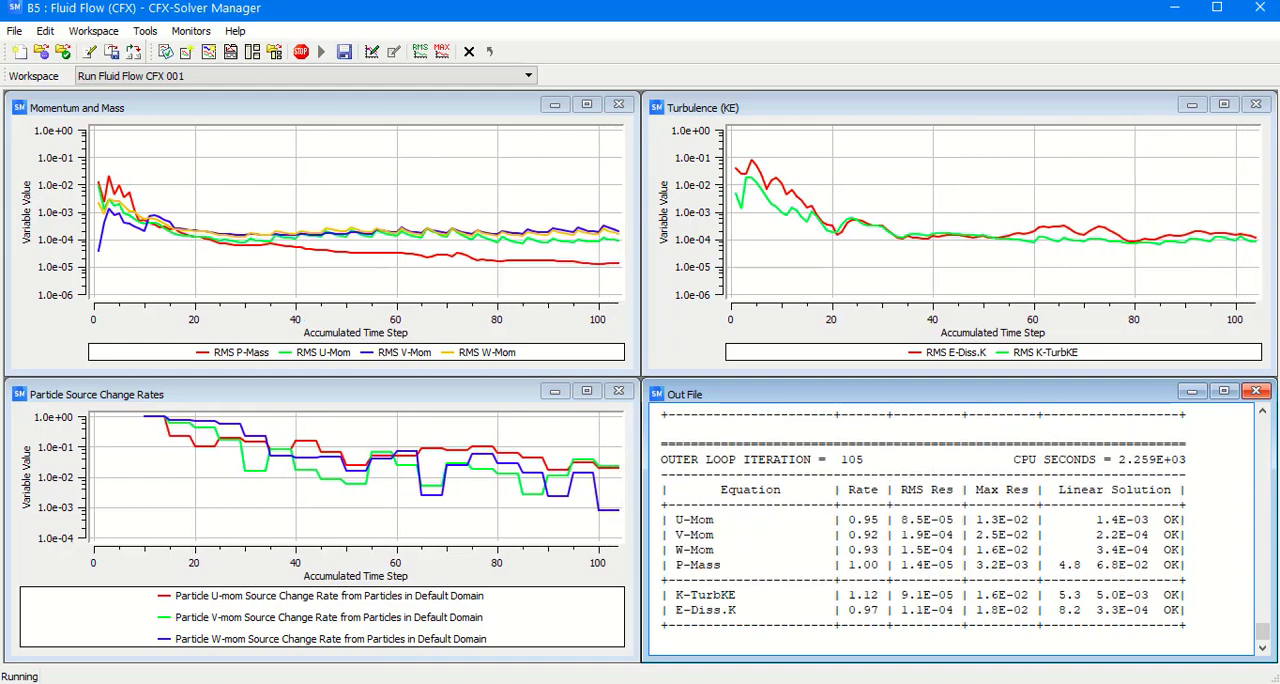
Step: Open the Results of the Fluid Flow (CFX) system from Workbench in CFD-Post
double_click(572, 304)
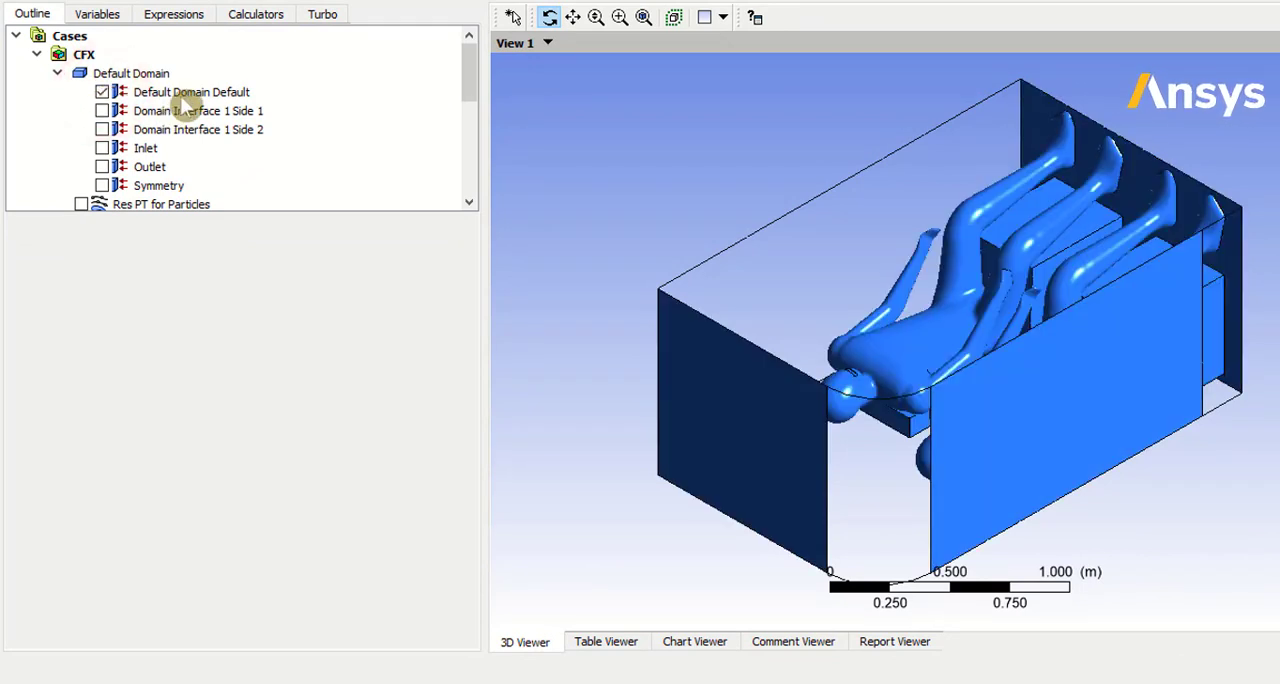
Step: Set the constant colour of the Default Domain Default boundary to white and apply it
click(180, 94)
click(257, 311)
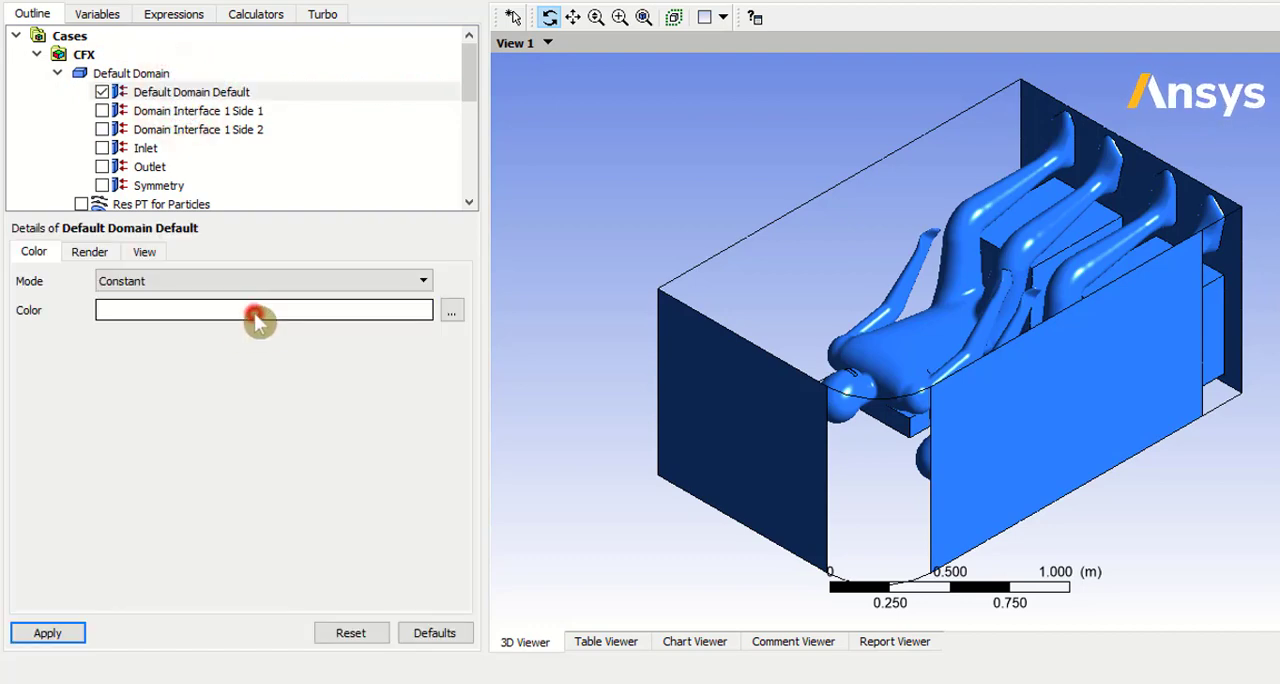
click(52, 633)
drag(583, 438, 945, 293)
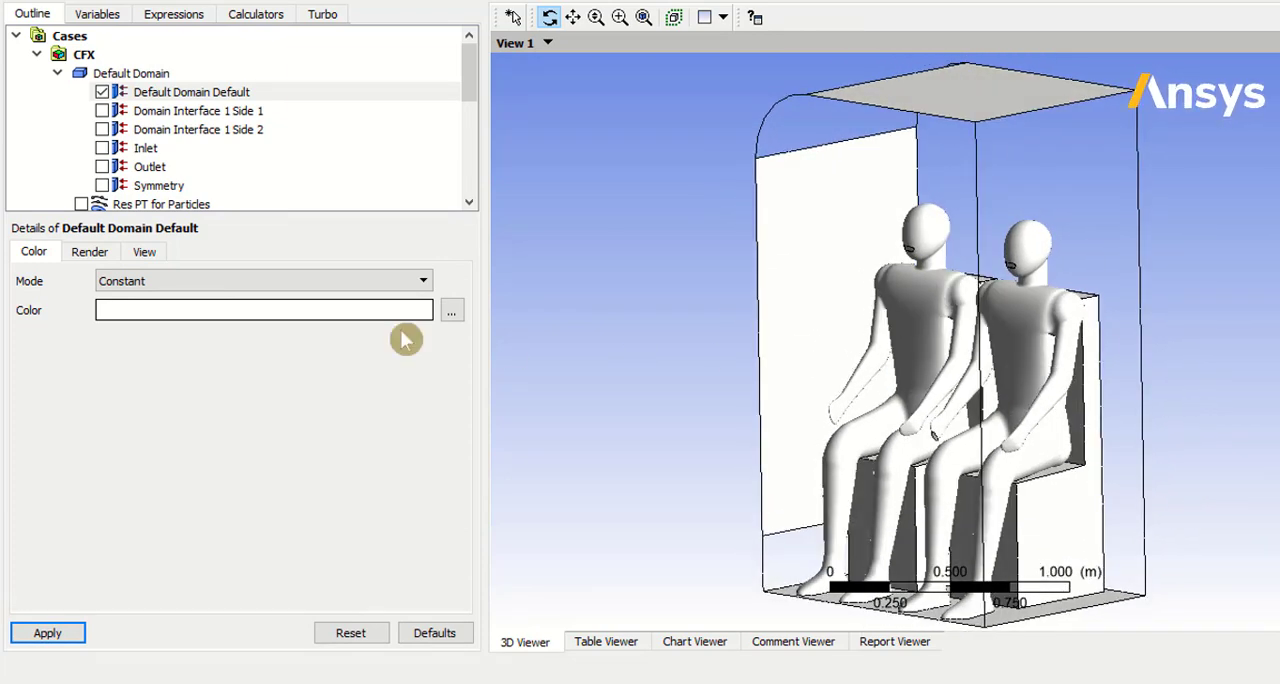
Step: Show the Res PT for Particles tracks and set their colour mode to Variable
scroll(166, 145, down, 1)
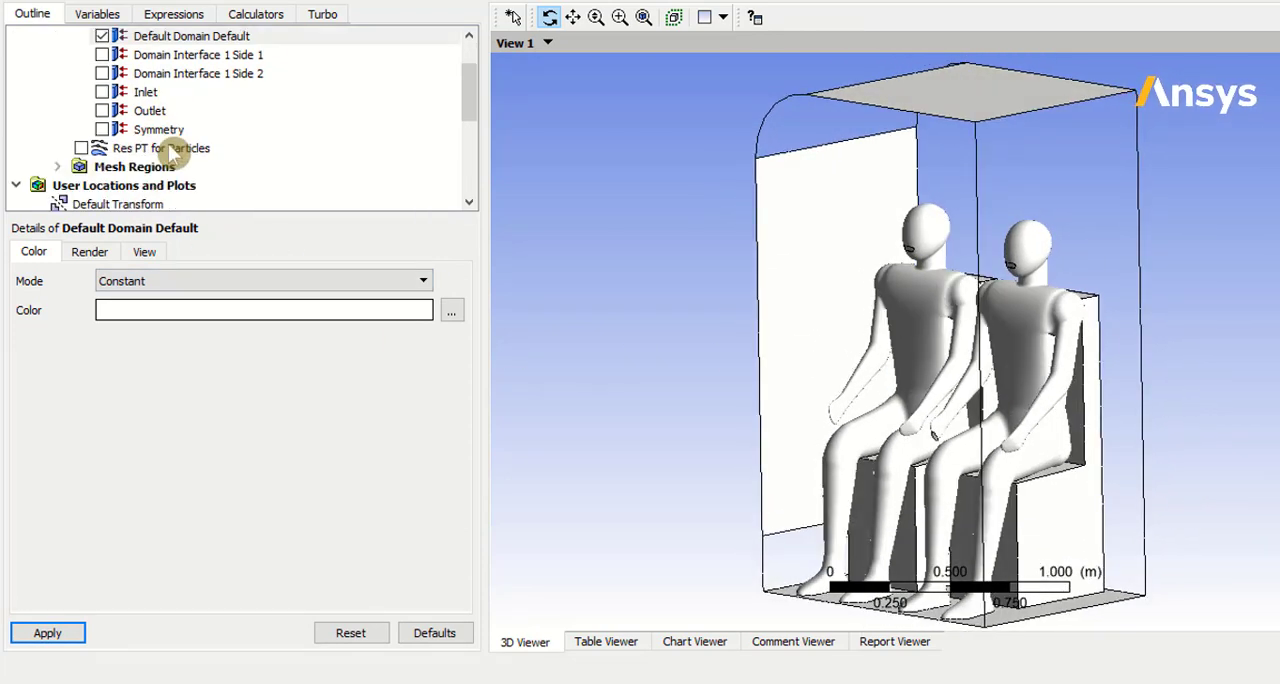
click(81, 148)
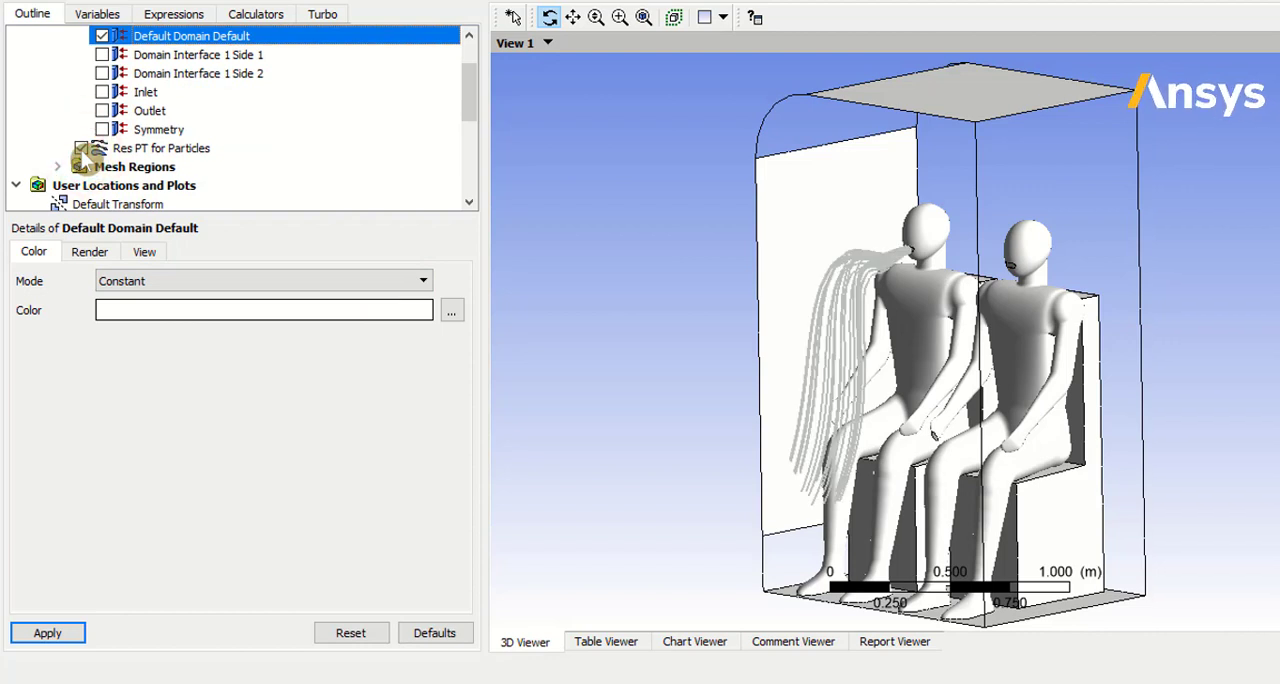
click(125, 150)
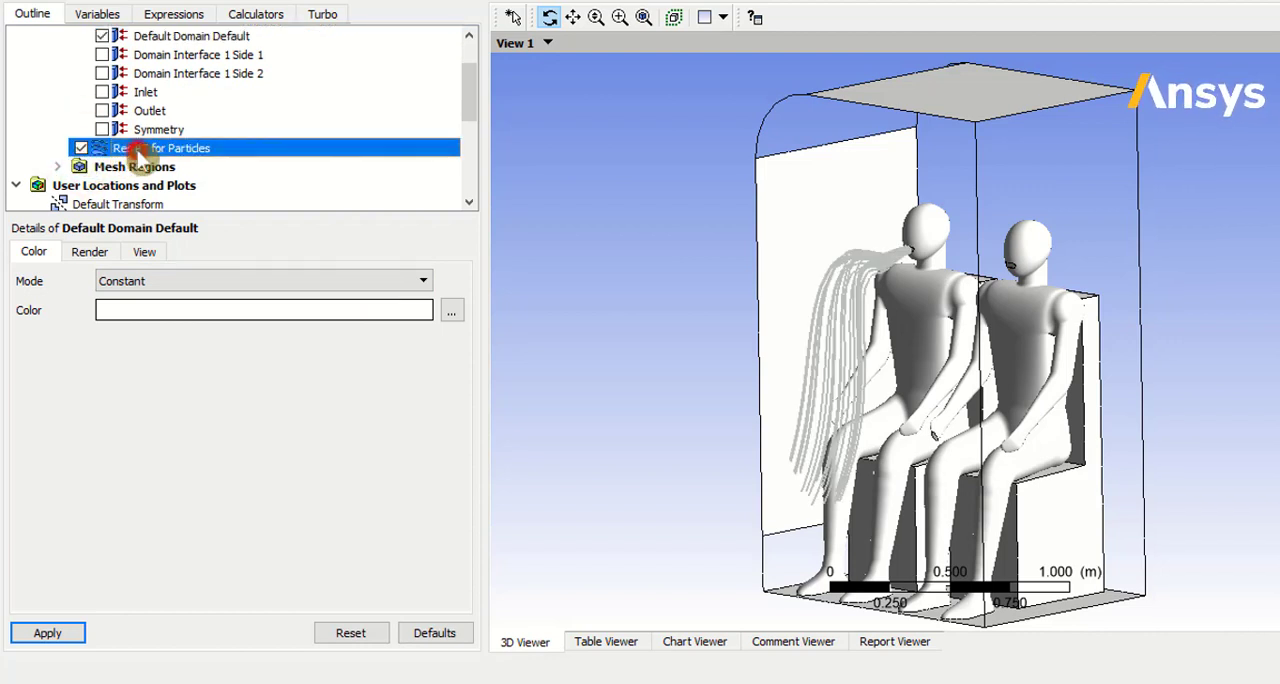
click(109, 253)
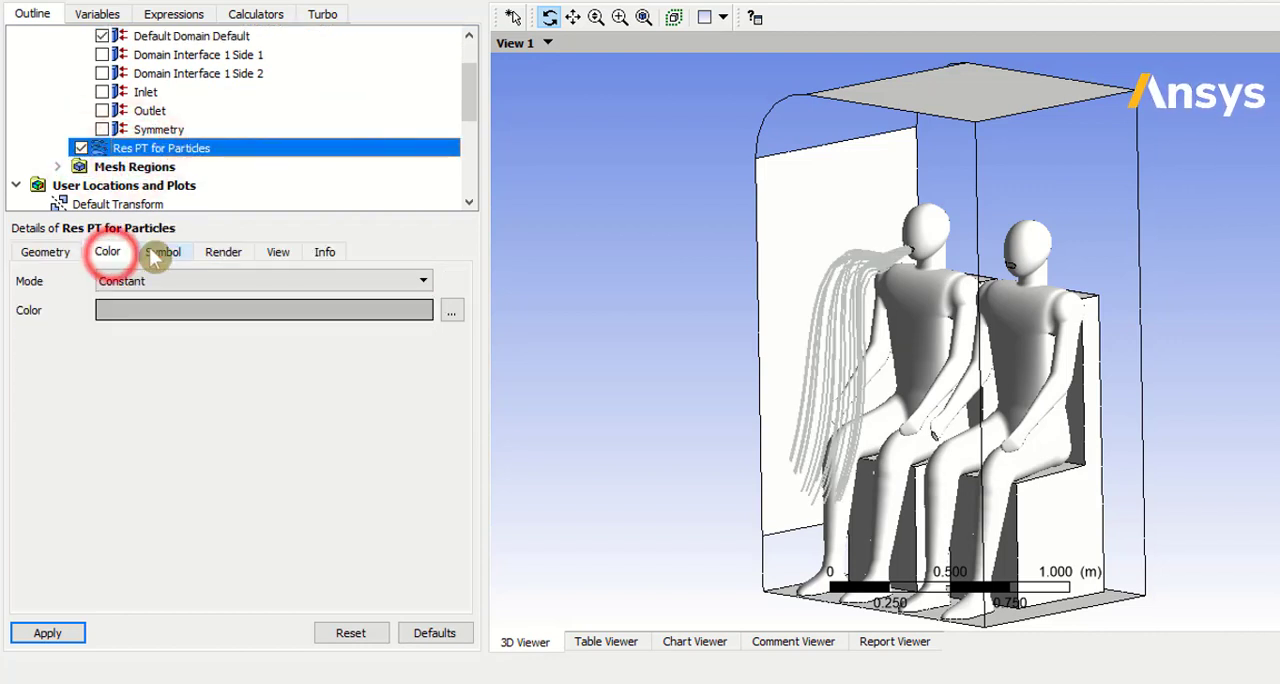
click(126, 281)
click(128, 317)
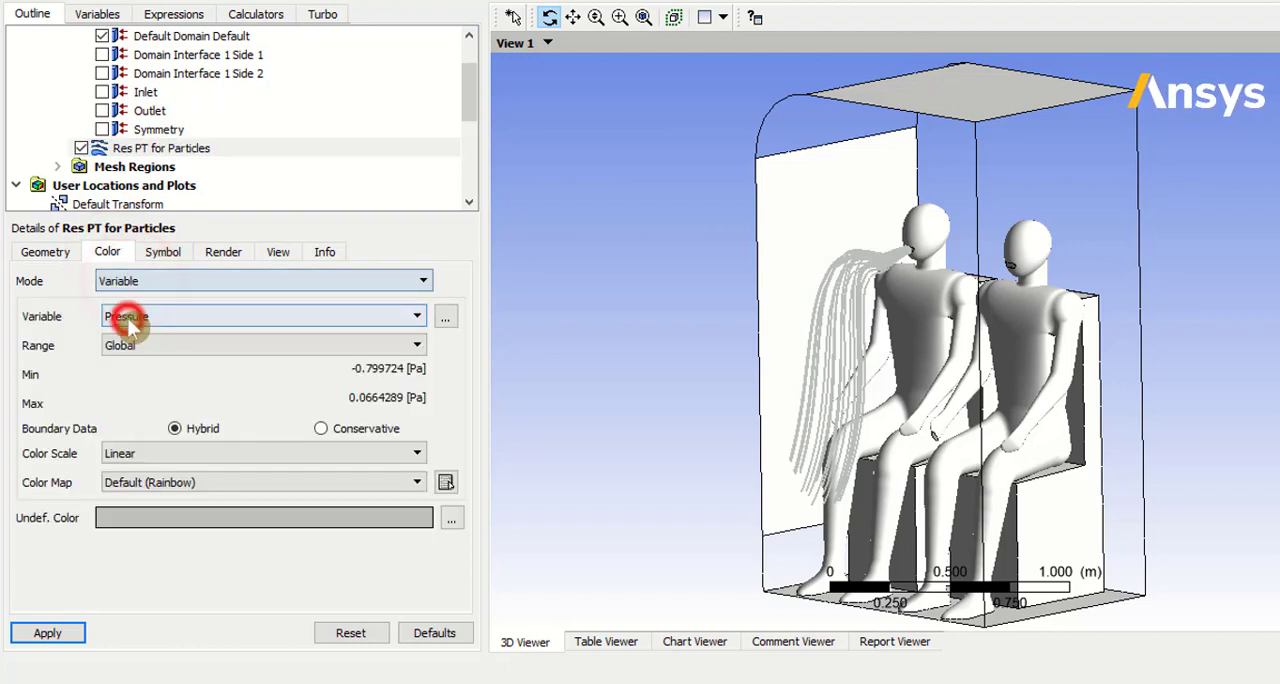
Step: Colour the particle tracks by Particles.Averaged Volume Fraction with a Local range and apply it
click(176, 318)
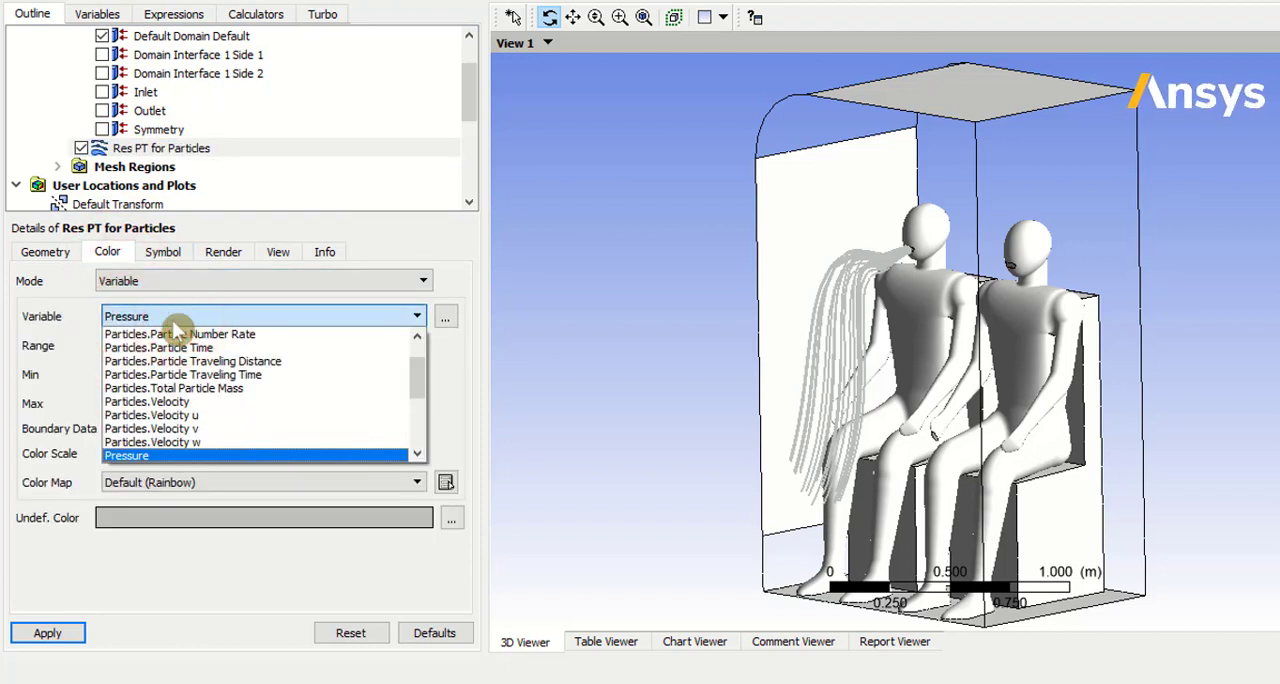
scroll(240, 358, up, 1)
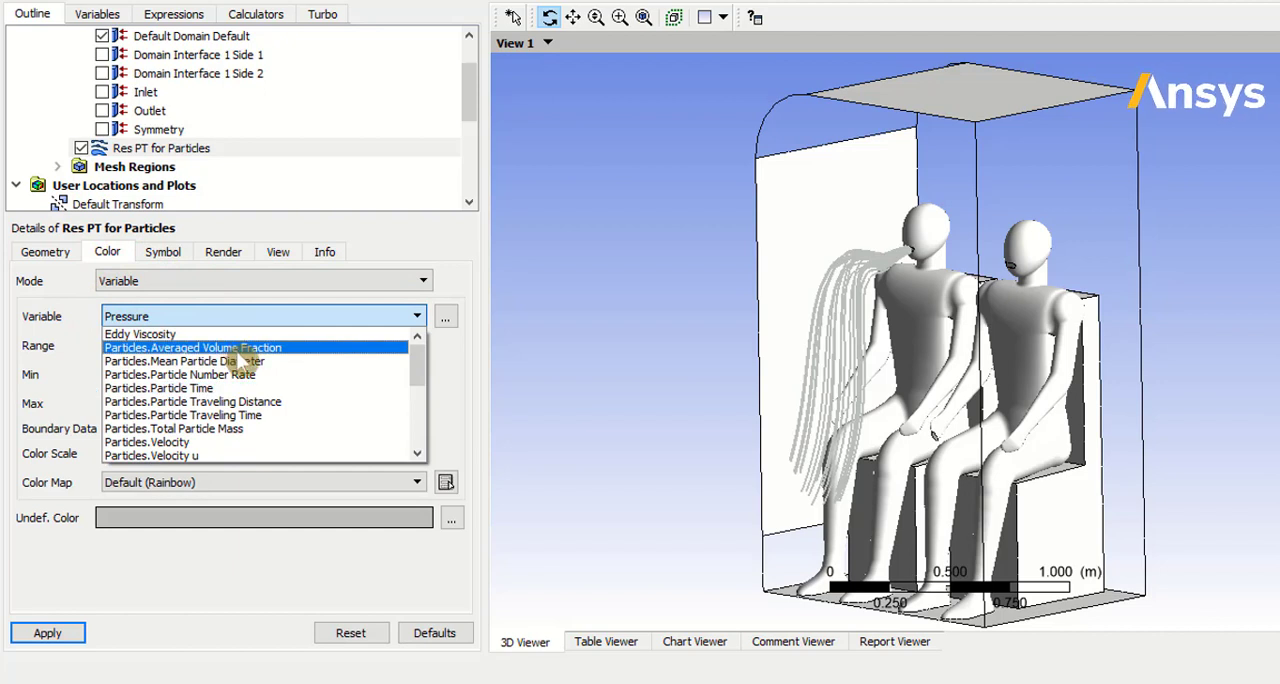
click(255, 349)
click(305, 345)
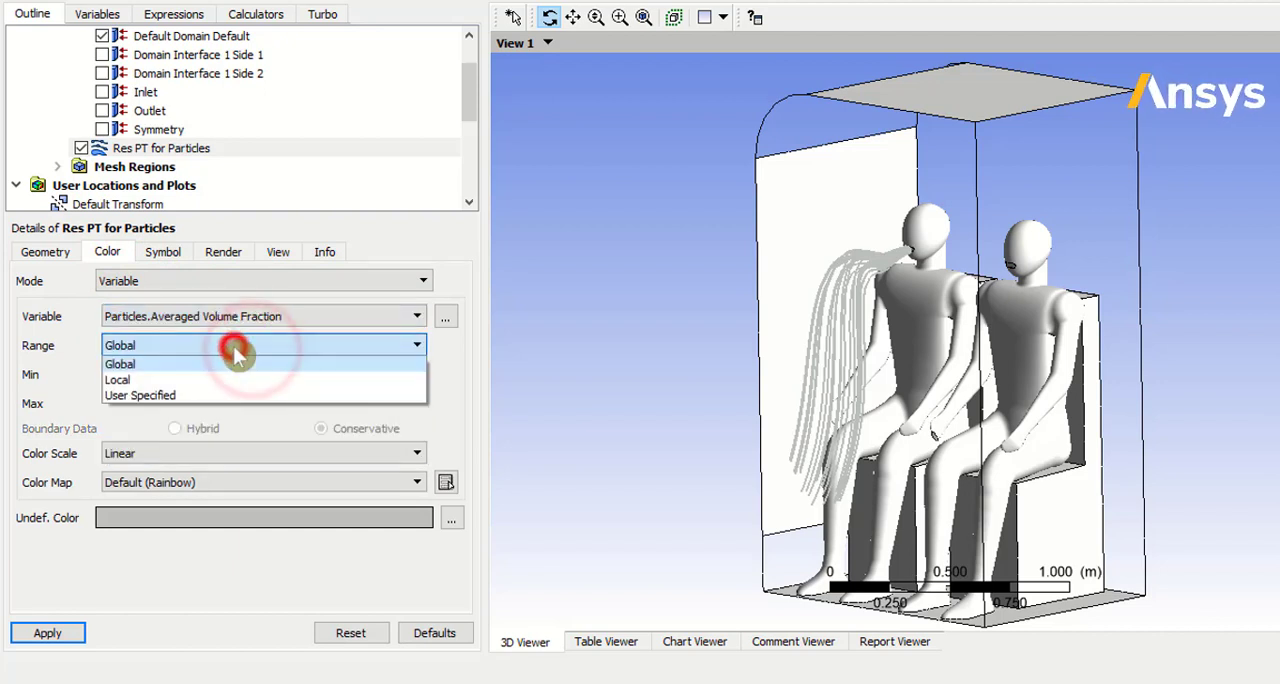
click(174, 378)
click(47, 632)
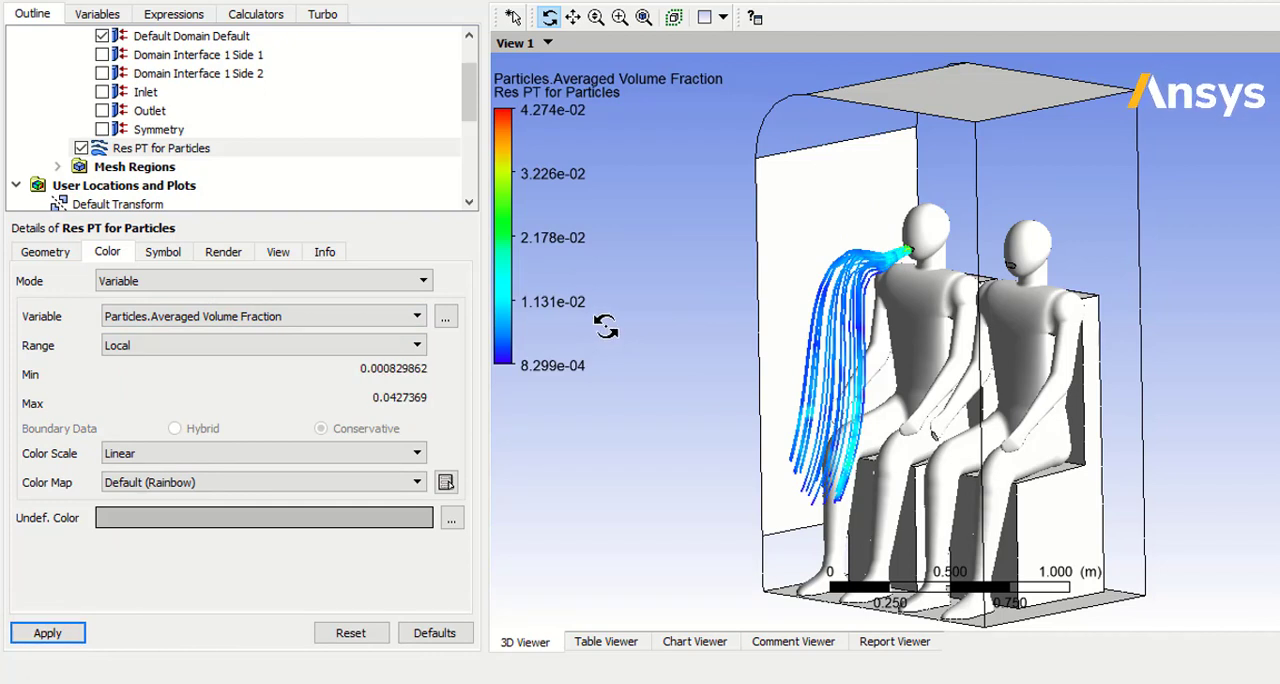
Step: Enable symbols on the particle tracks with a maximum time of 4 s, minimum time of -4 s and interval of 0.1 s
click(180, 254)
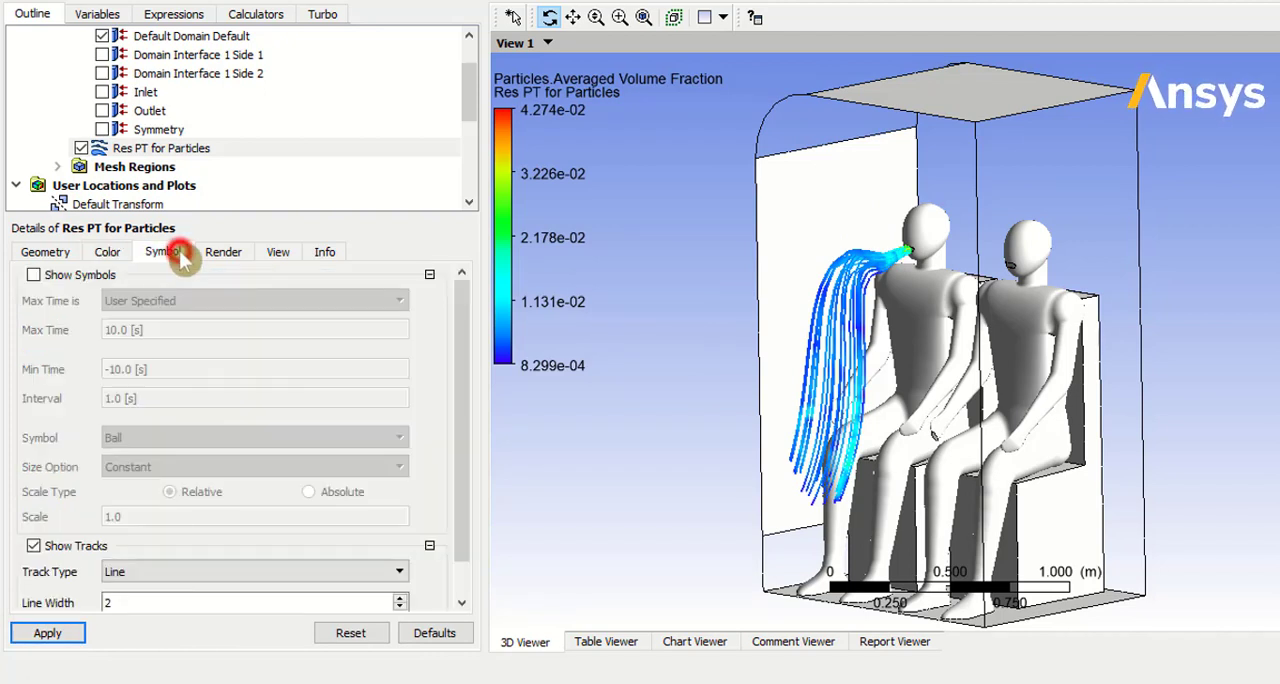
click(93, 274)
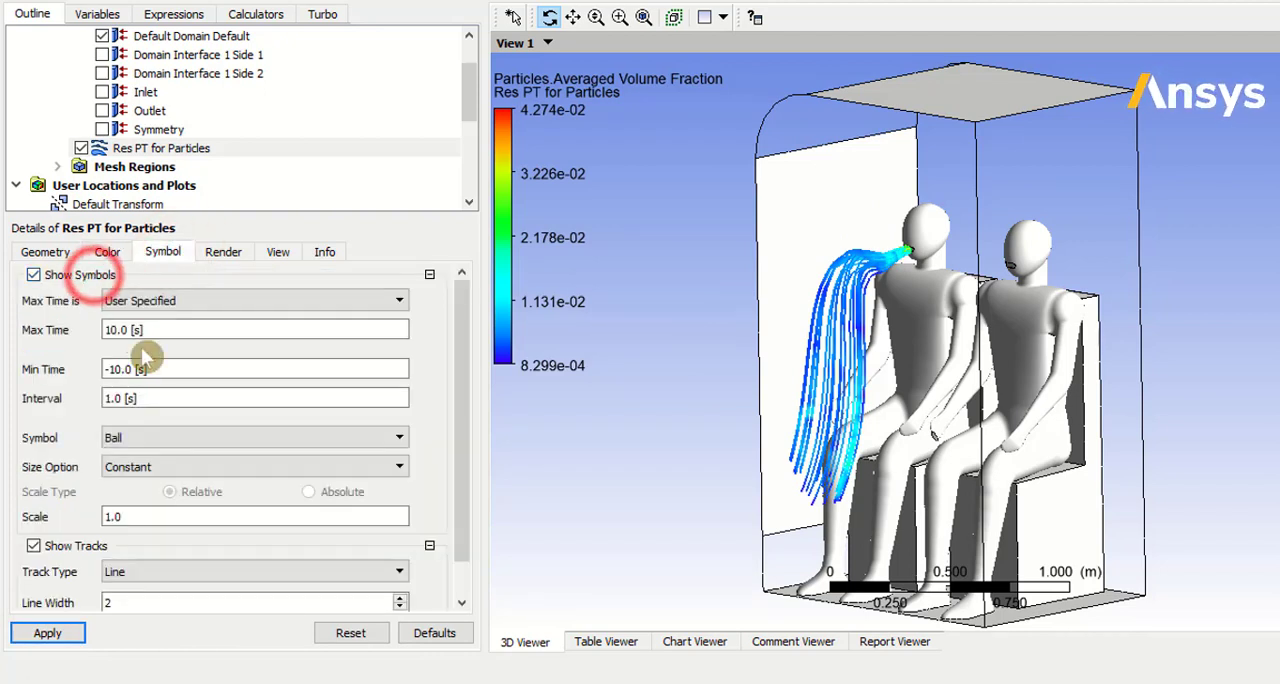
text(4)
click(131, 372)
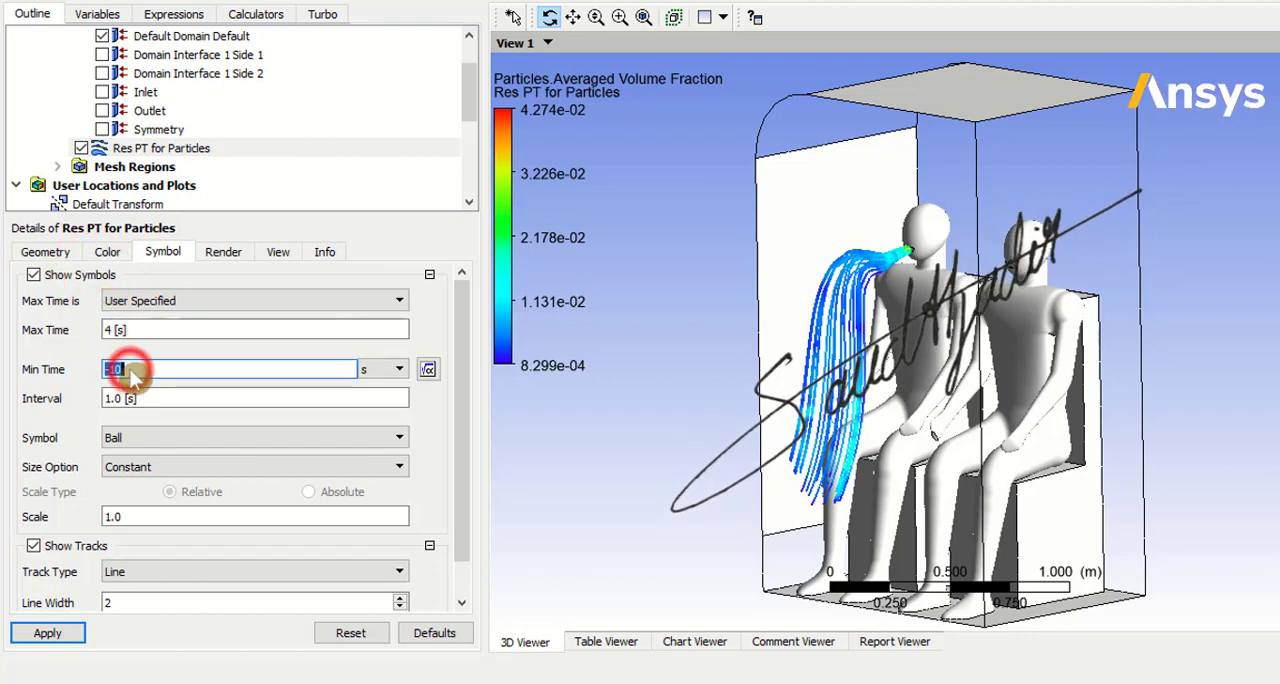
key(BackSpace)
text(-4)
click(141, 398)
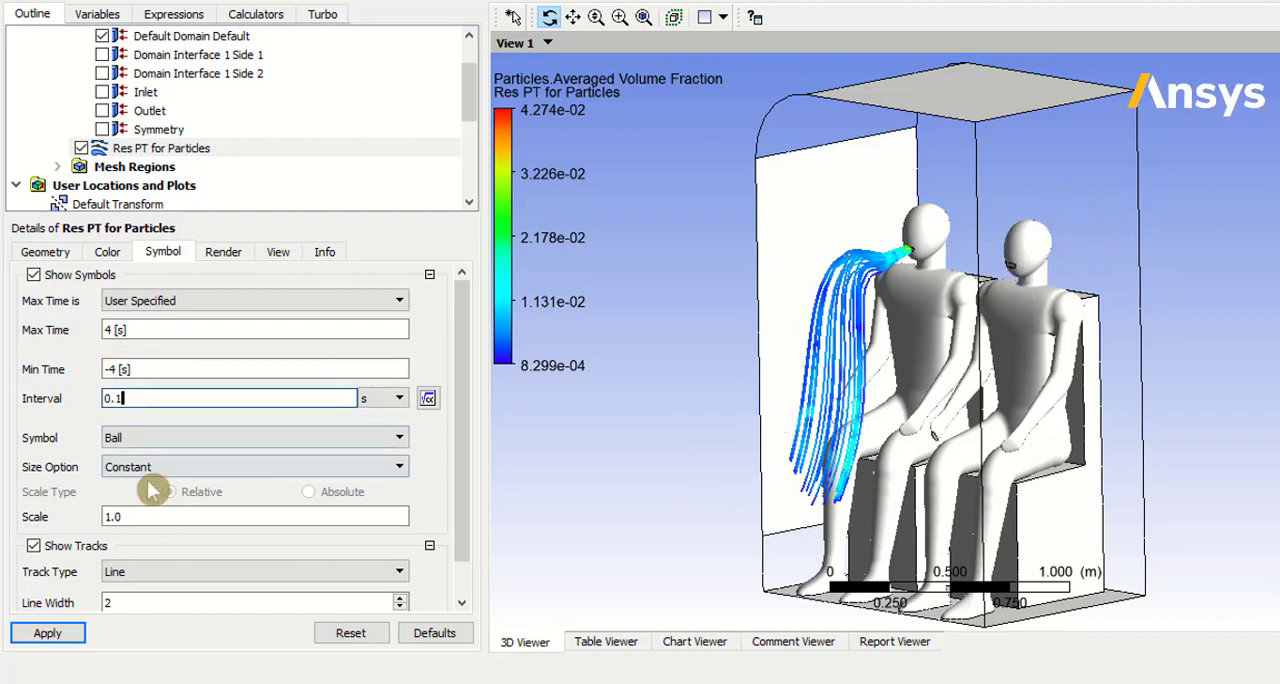
Step: Set the particle symbol scale to 0.2 and the track line width to 1, applying both
click(138, 520)
text(0.2)
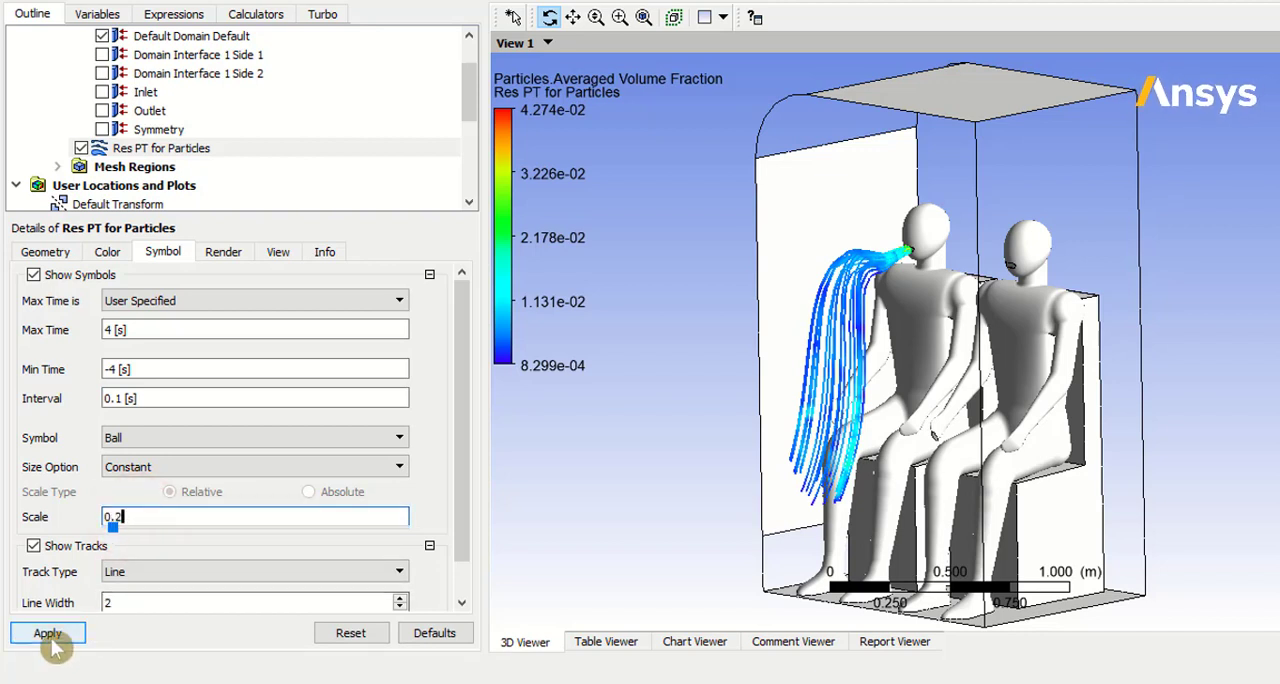
click(50, 636)
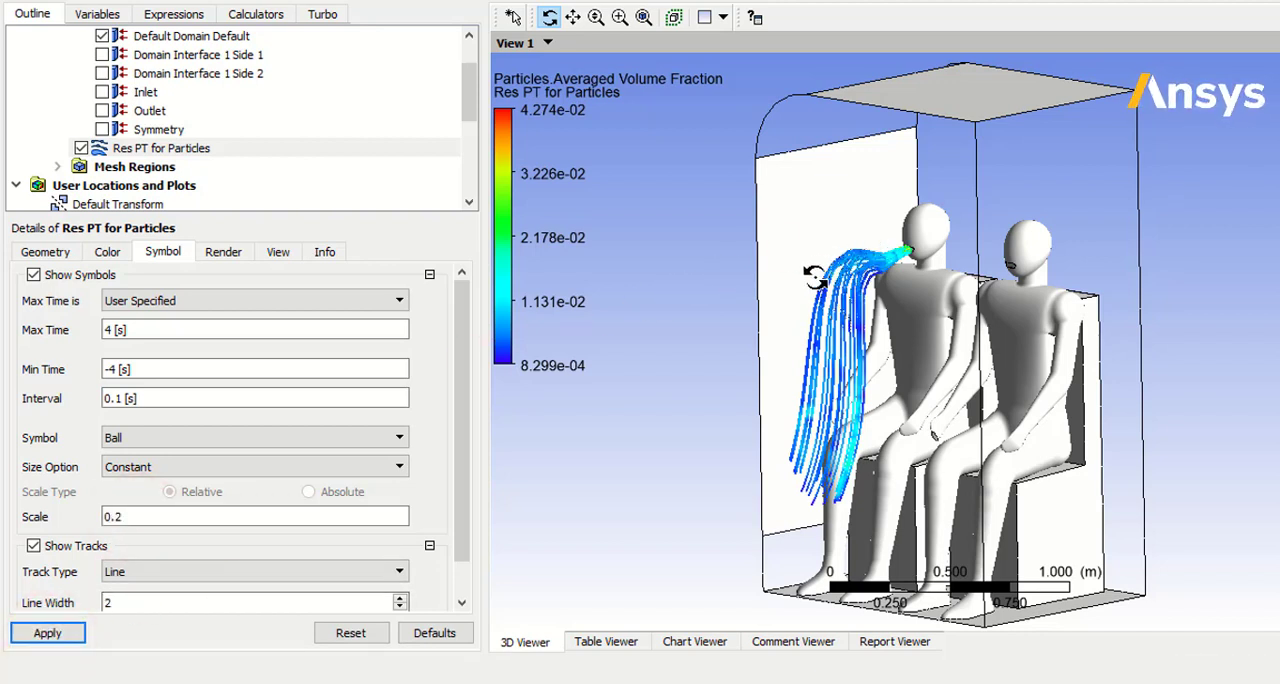
scroll(265, 428, down, 1)
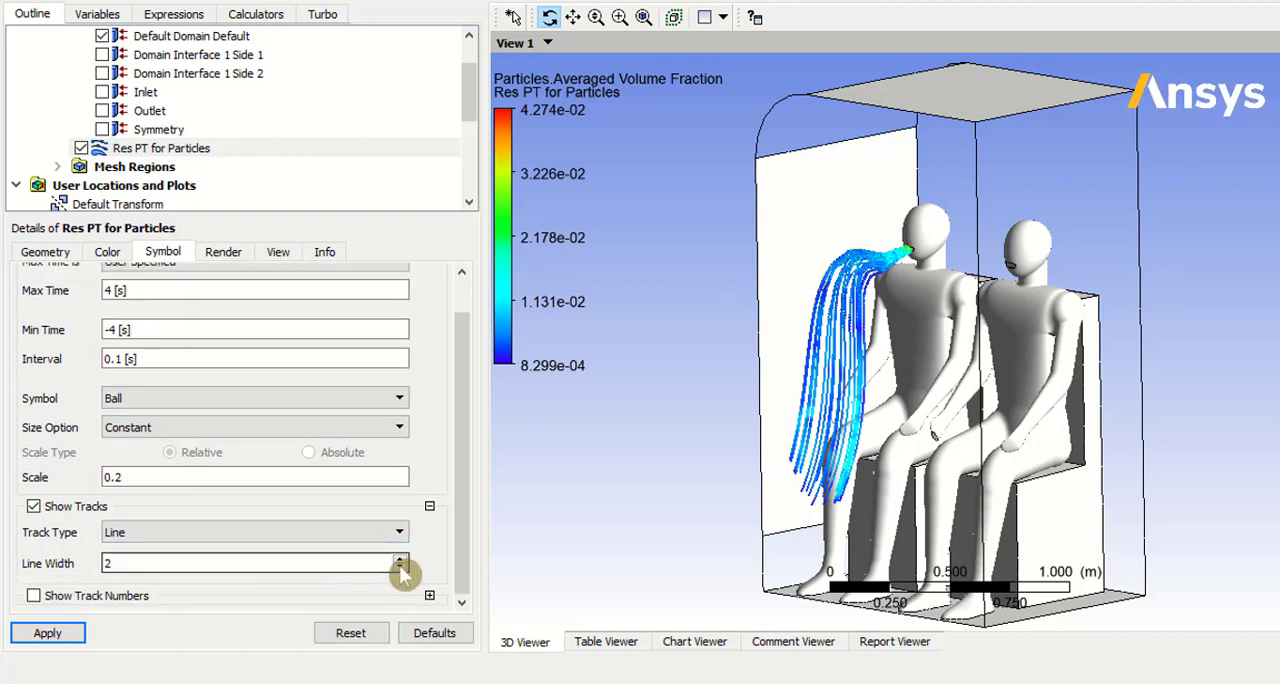
click(48, 633)
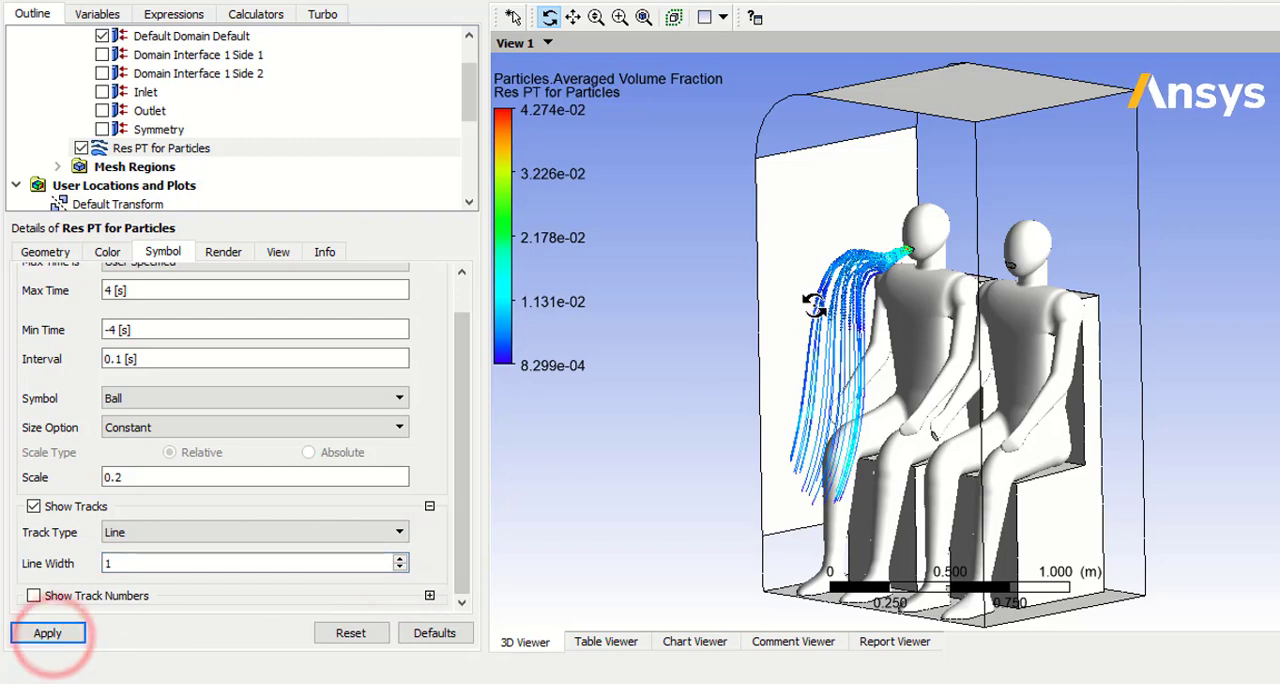
Step: Set the particle symbol interval to 0.4 s and the symbol scale to 0.1, applying both
drag(807, 195, 962, 372)
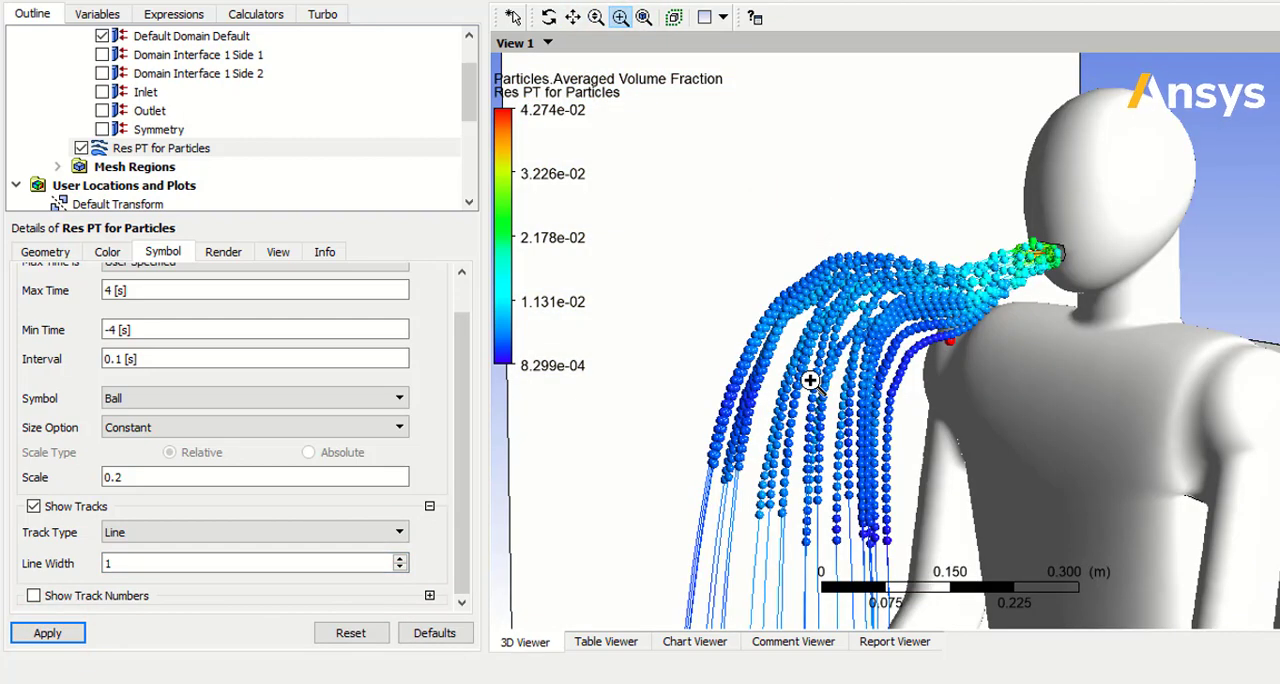
click(160, 361)
text(0.)
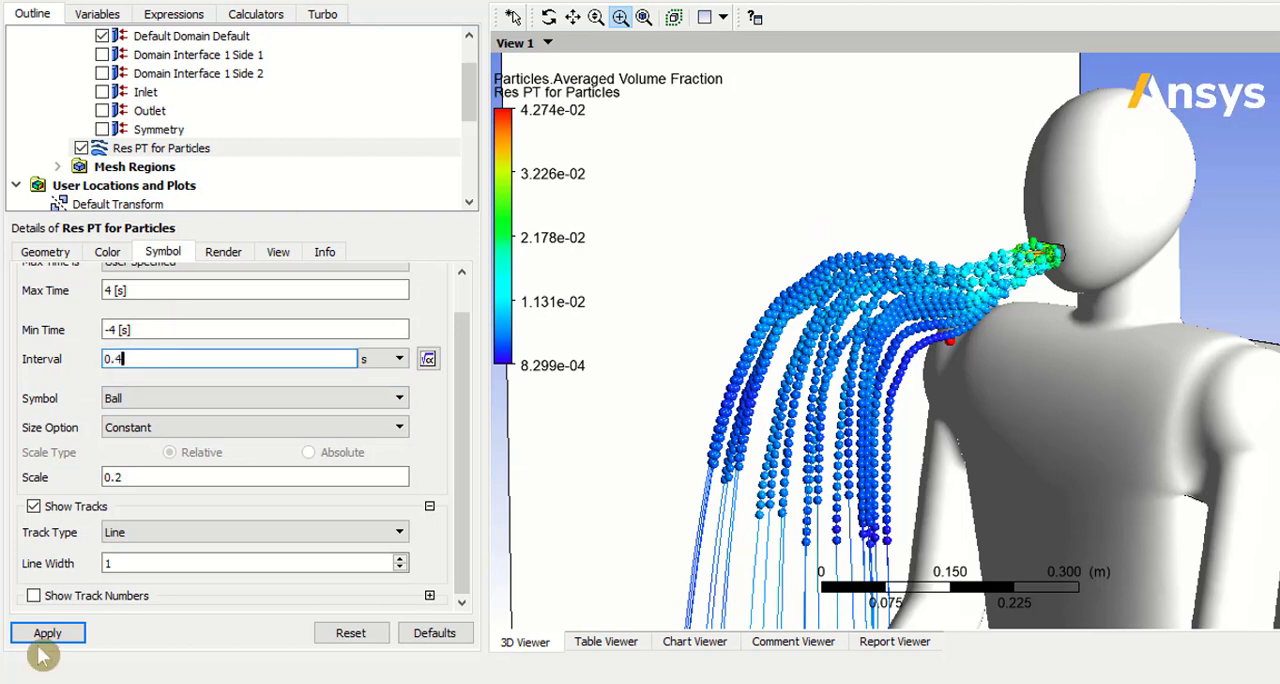
text(4)
click(50, 634)
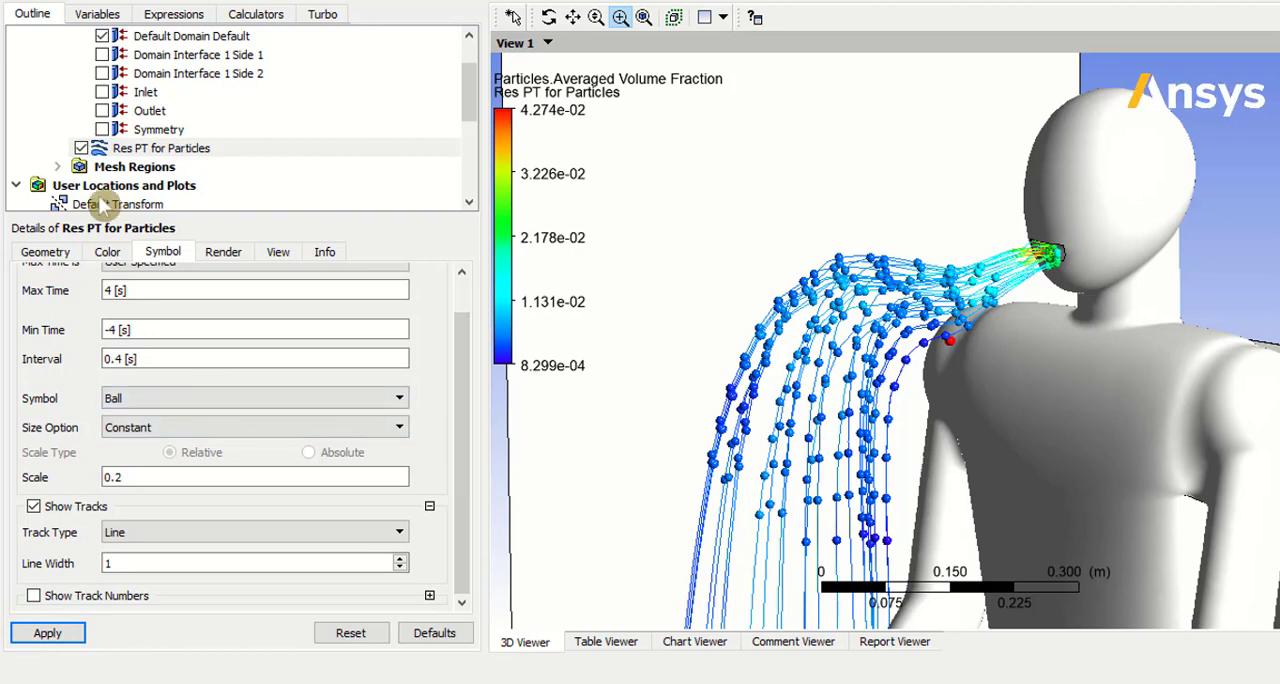
click(131, 481)
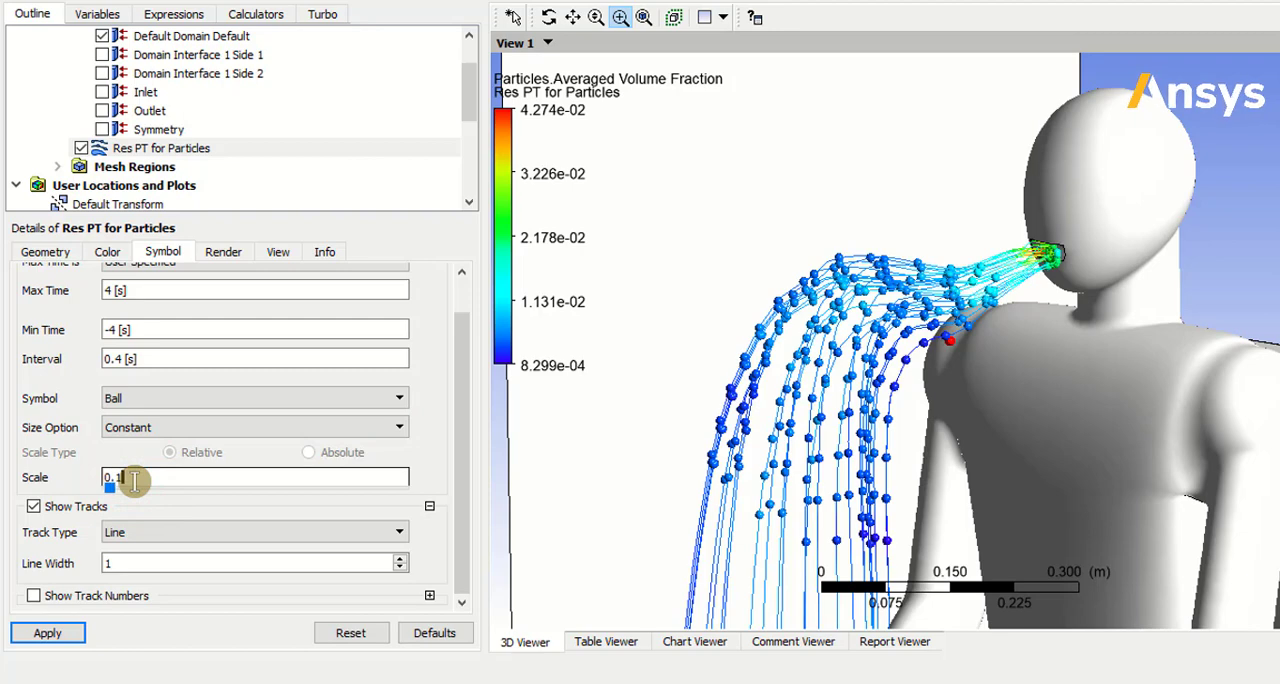
text(0.1)
click(47, 633)
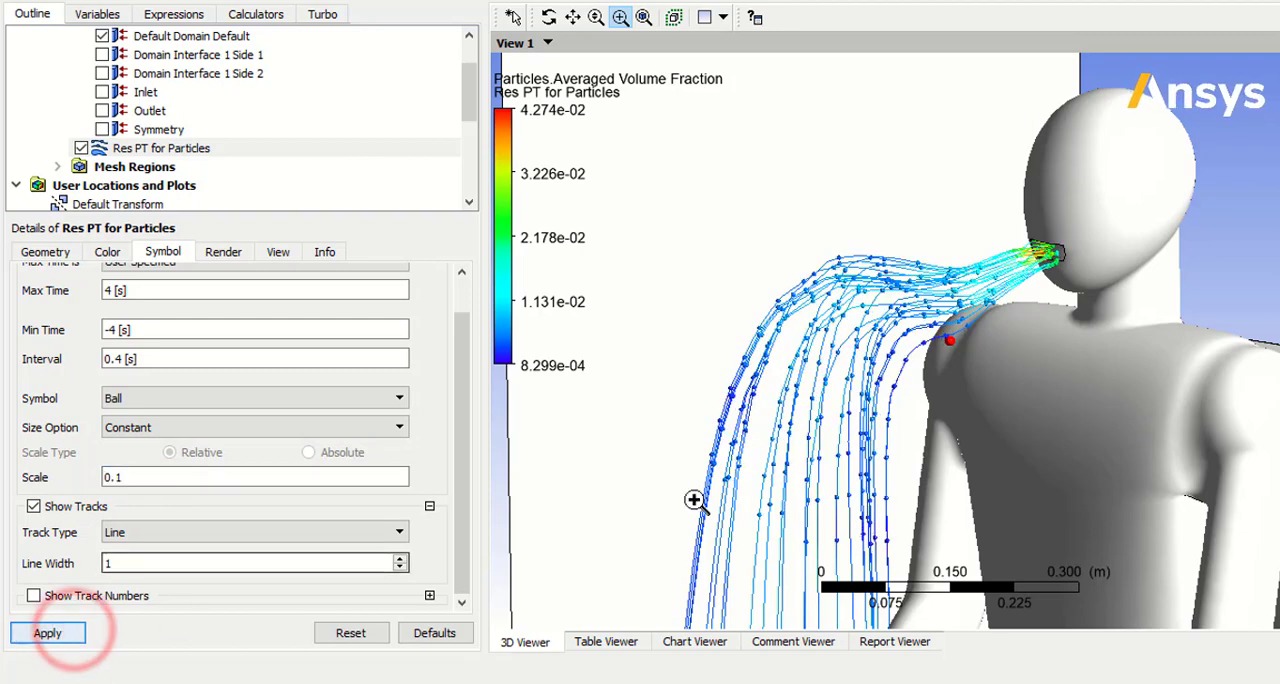
Step: Insert a new plane location, keeping the name Plane 1
scroll(892, 431, down, 2)
middle_drag(890, 428, 803, 435)
scroll(803, 436, down, 2)
scroll(803, 435, down, 6)
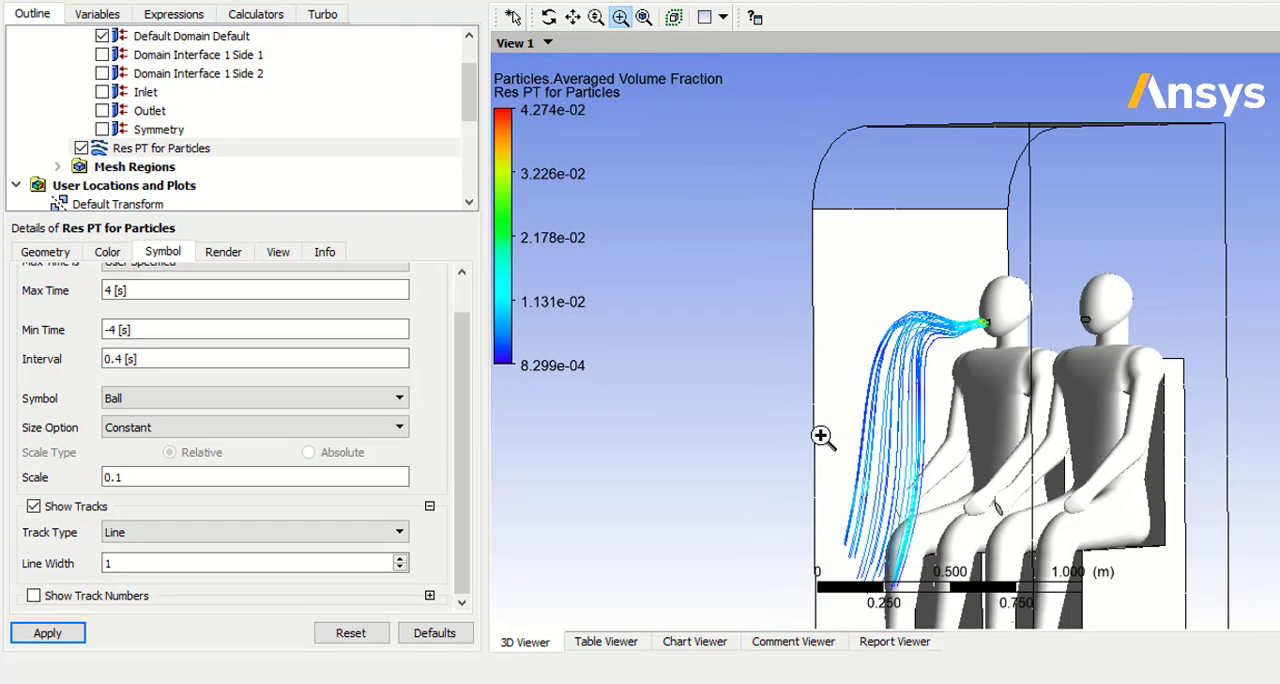
scroll(820, 434, up, 4)
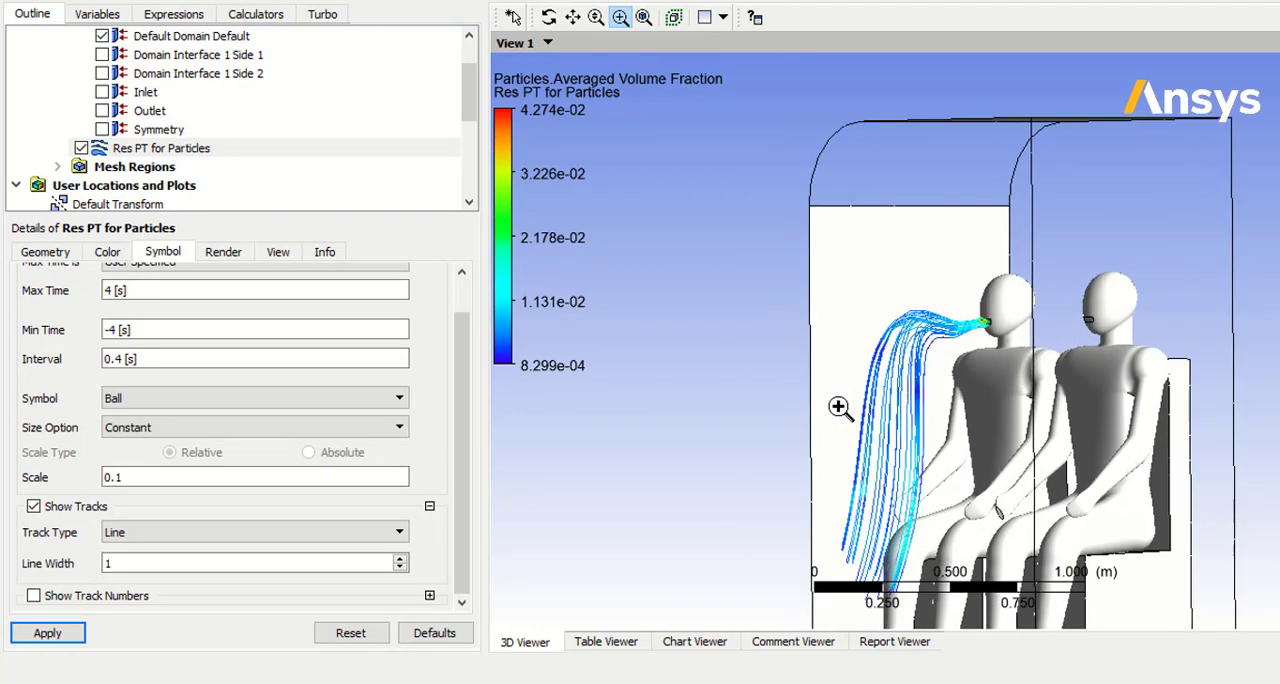
scroll(838, 400, up, 2)
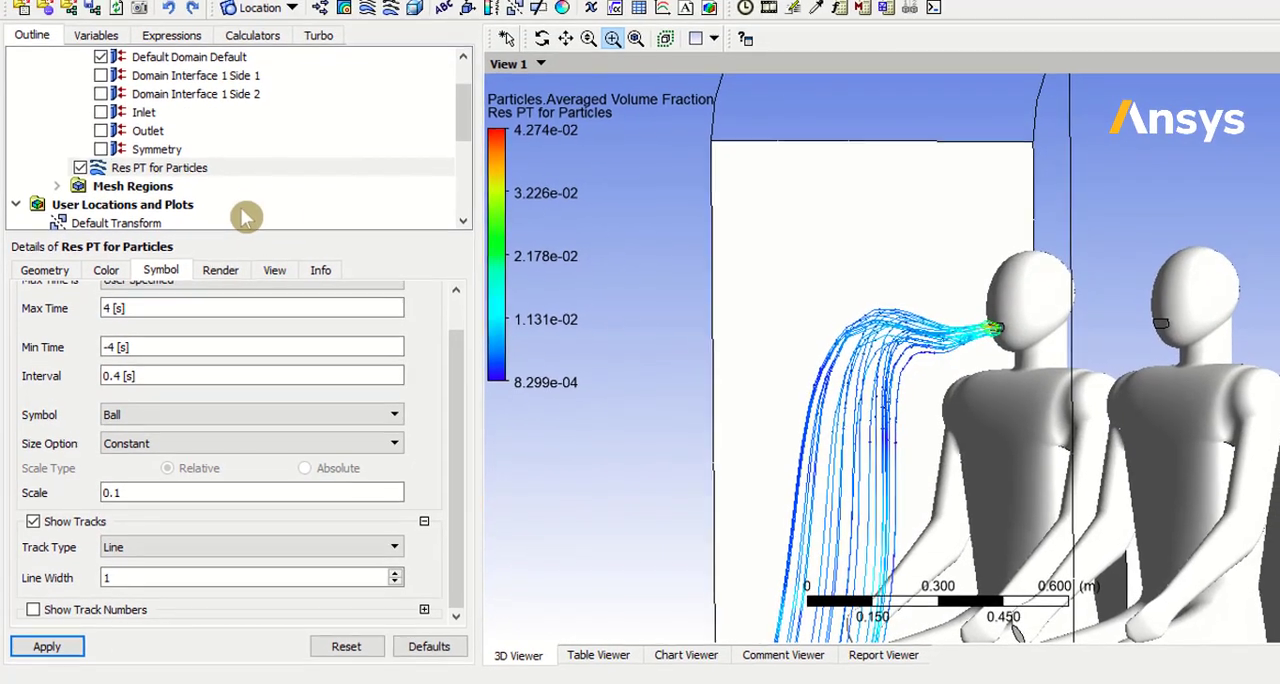
click(258, 13)
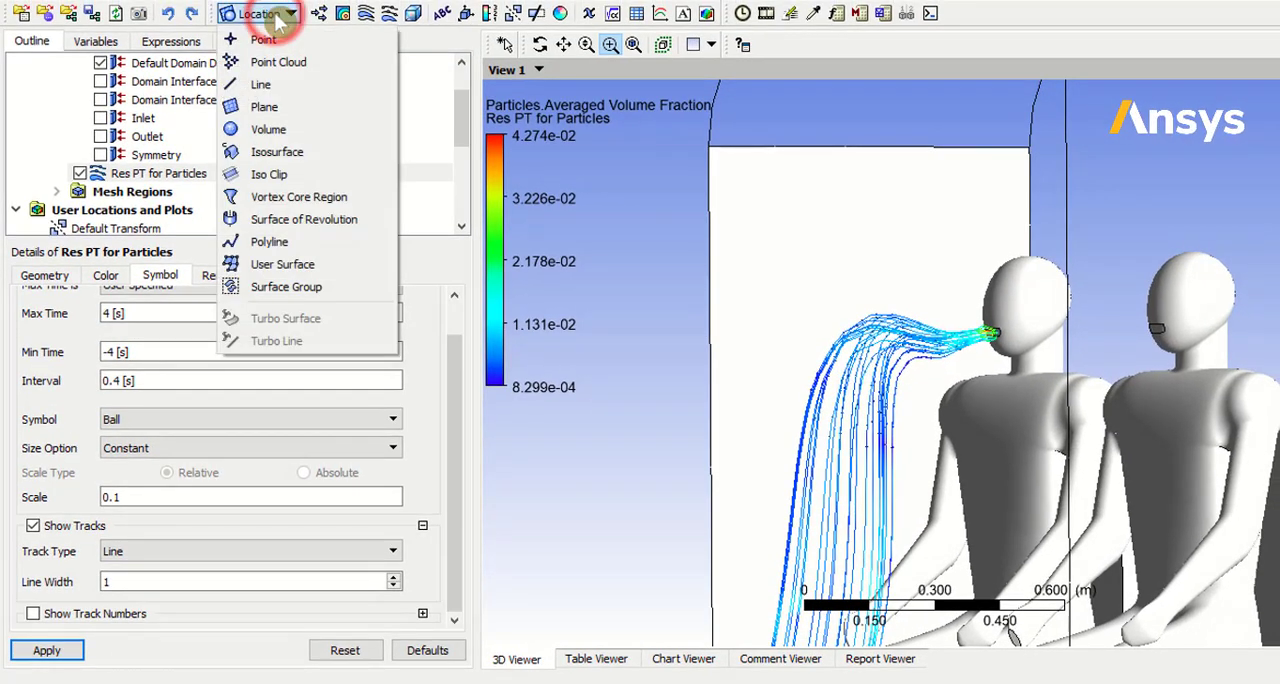
click(266, 106)
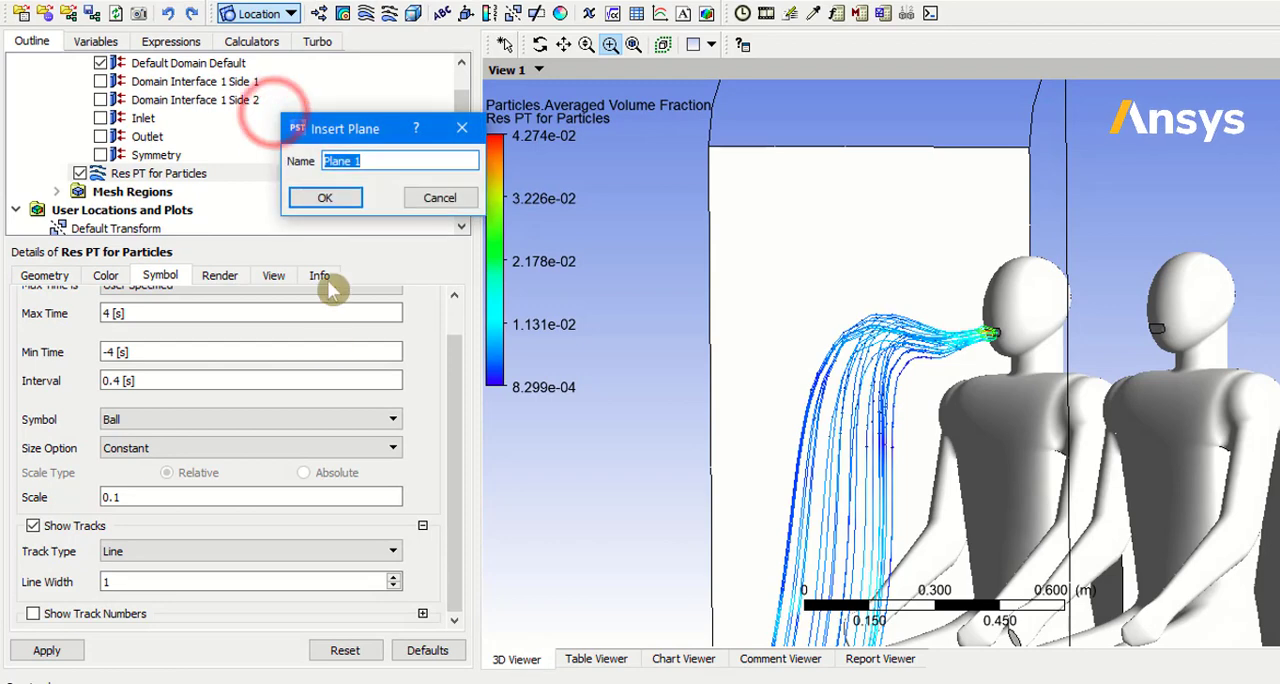
click(338, 197)
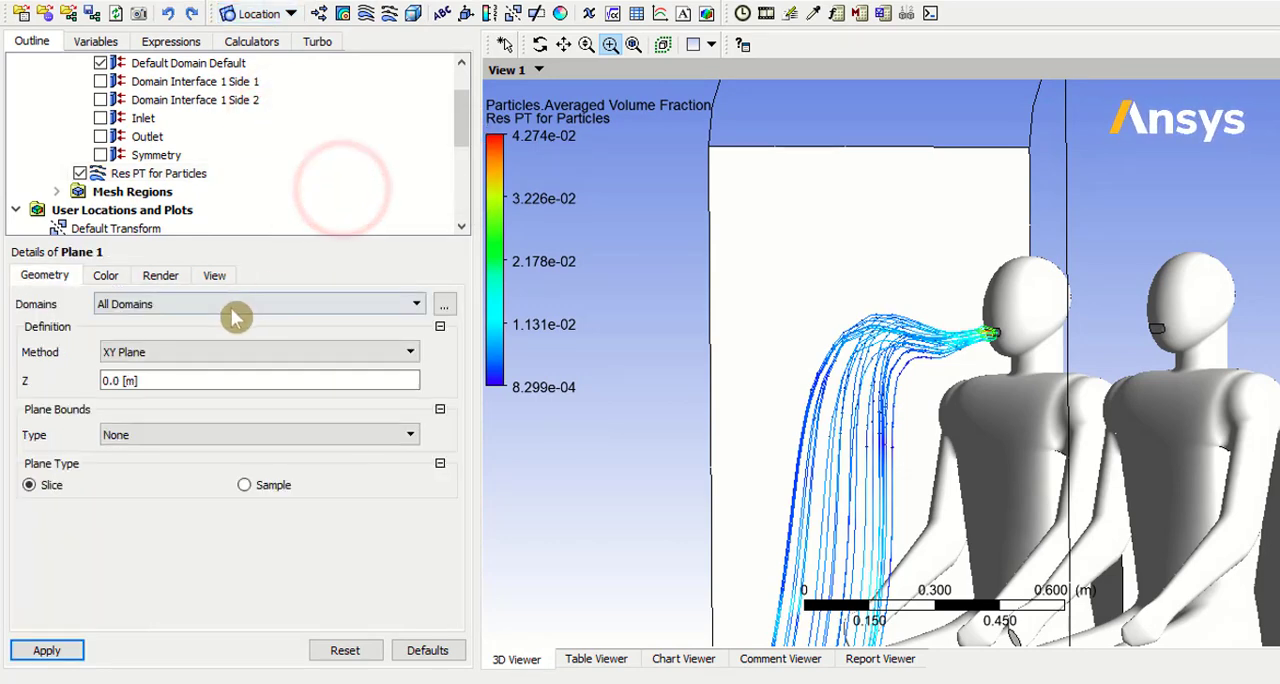
Step: Define Plane 1 as a ZX Plane at Y = 0.5 m and apply it
middle_drag(1128, 591, 1182, 591)
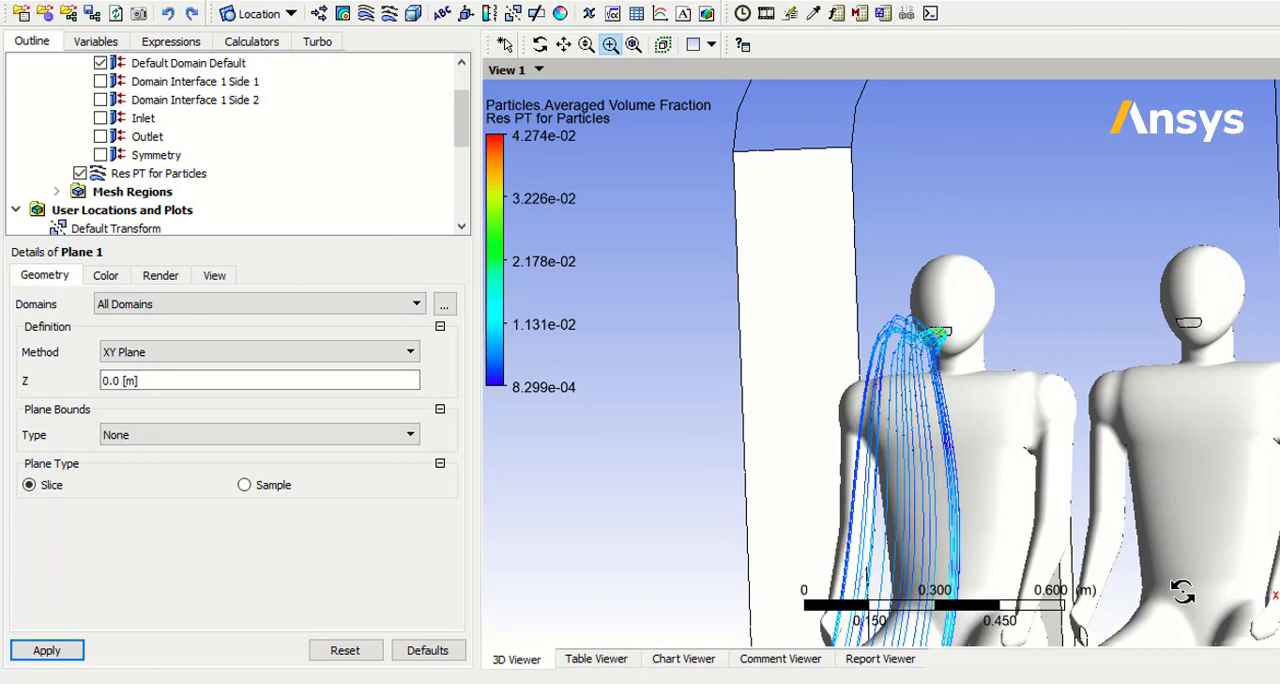
click(355, 351)
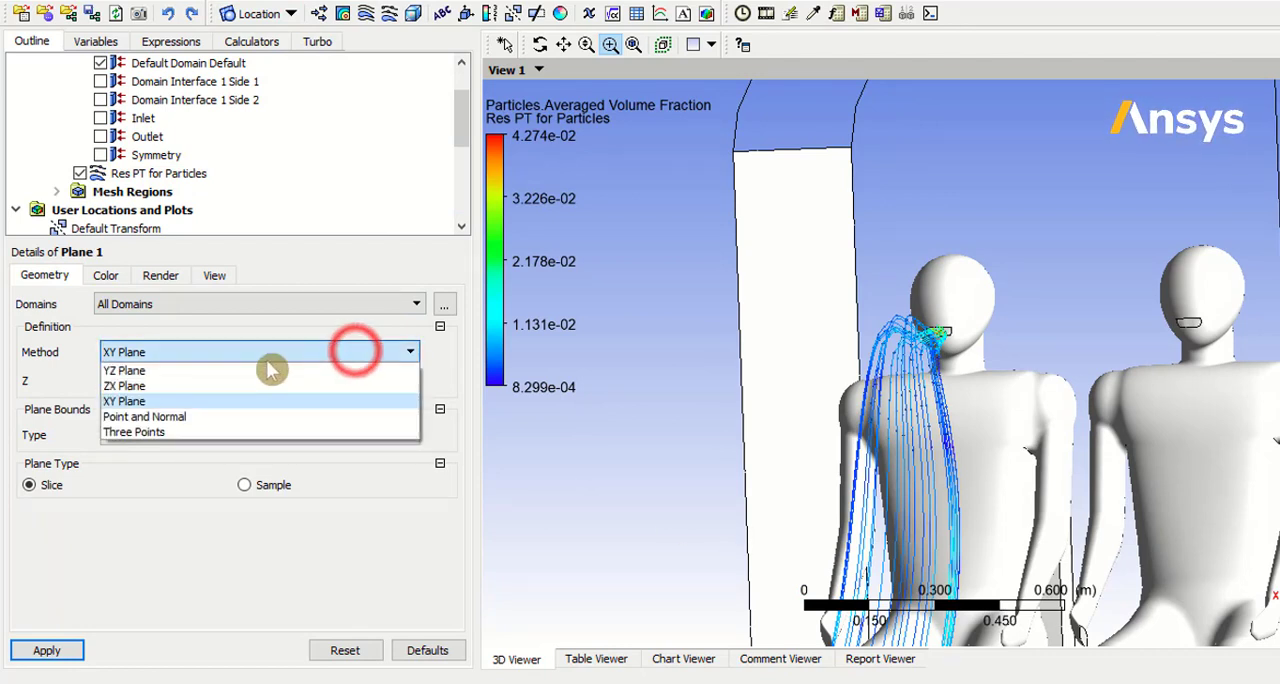
click(211, 387)
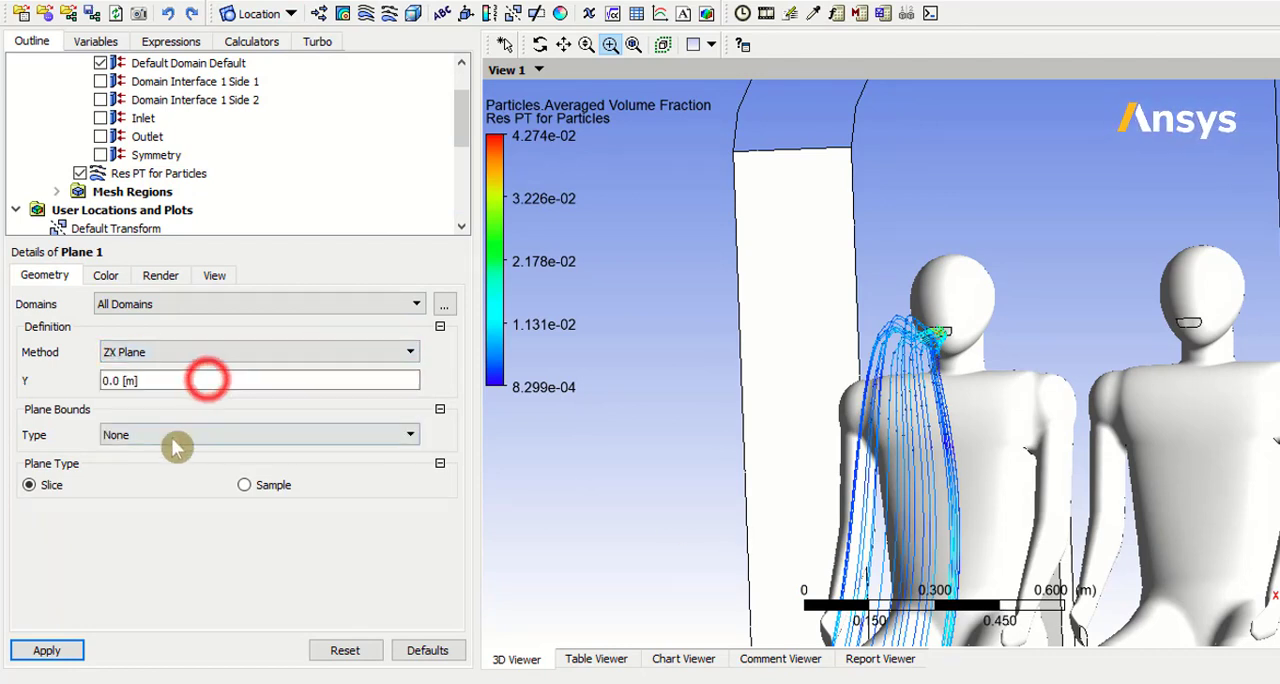
click(146, 386)
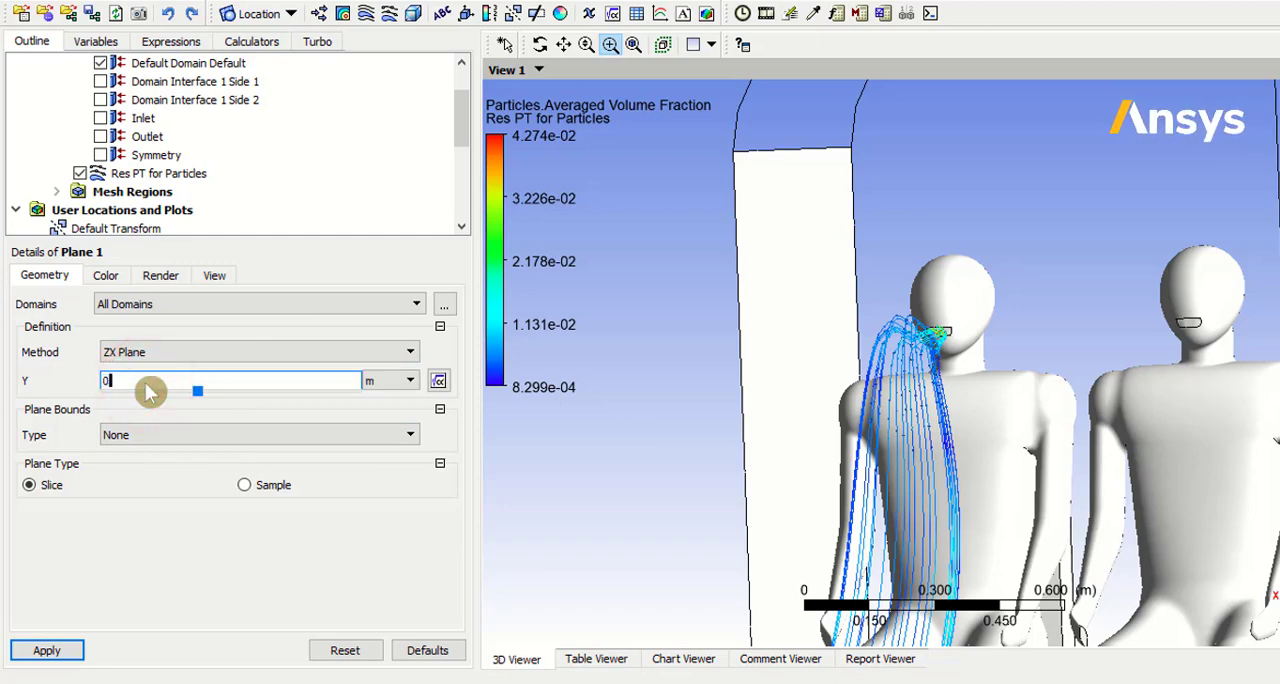
click(46, 650)
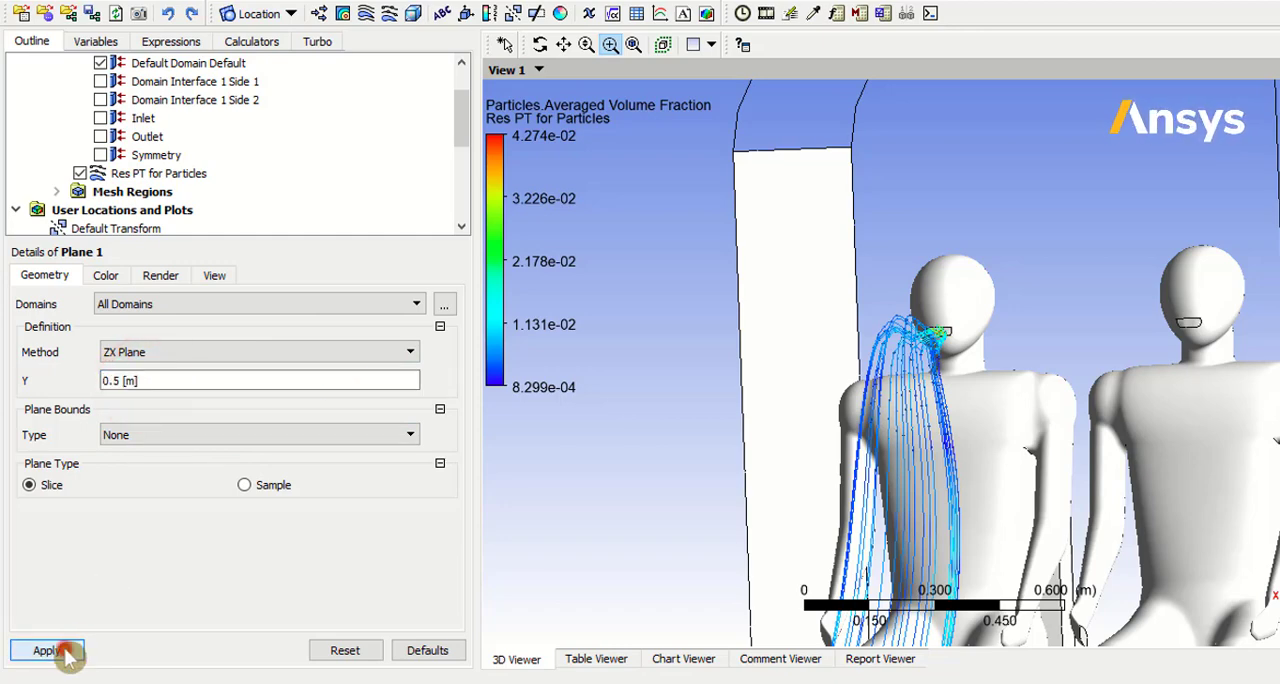
Step: Move Plane 1 to Y = 0.2 m, apply the change, and hide the plane from the 3D view
drag(800, 420, 712, 410)
mouse_move(712, 410)
middle_down()
mouse_move(686, 409)
mouse_move(696, 426)
middle_up()
click(214, 380)
text(0.2)
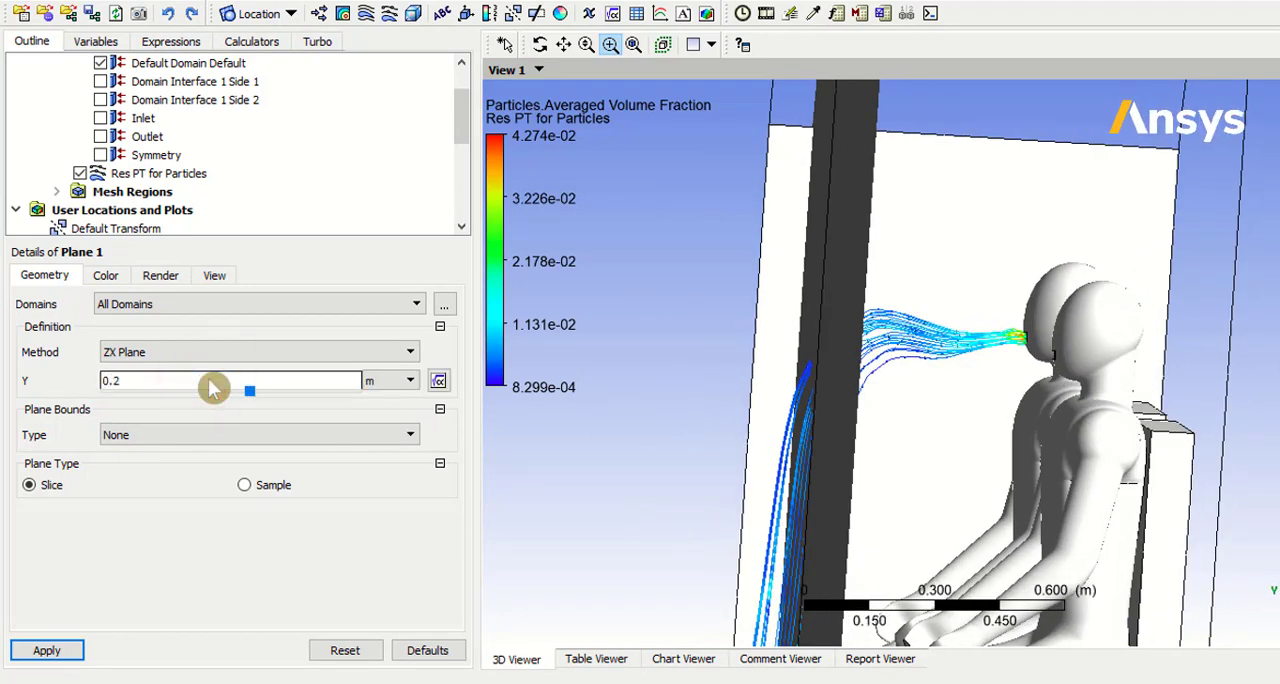
click(46, 650)
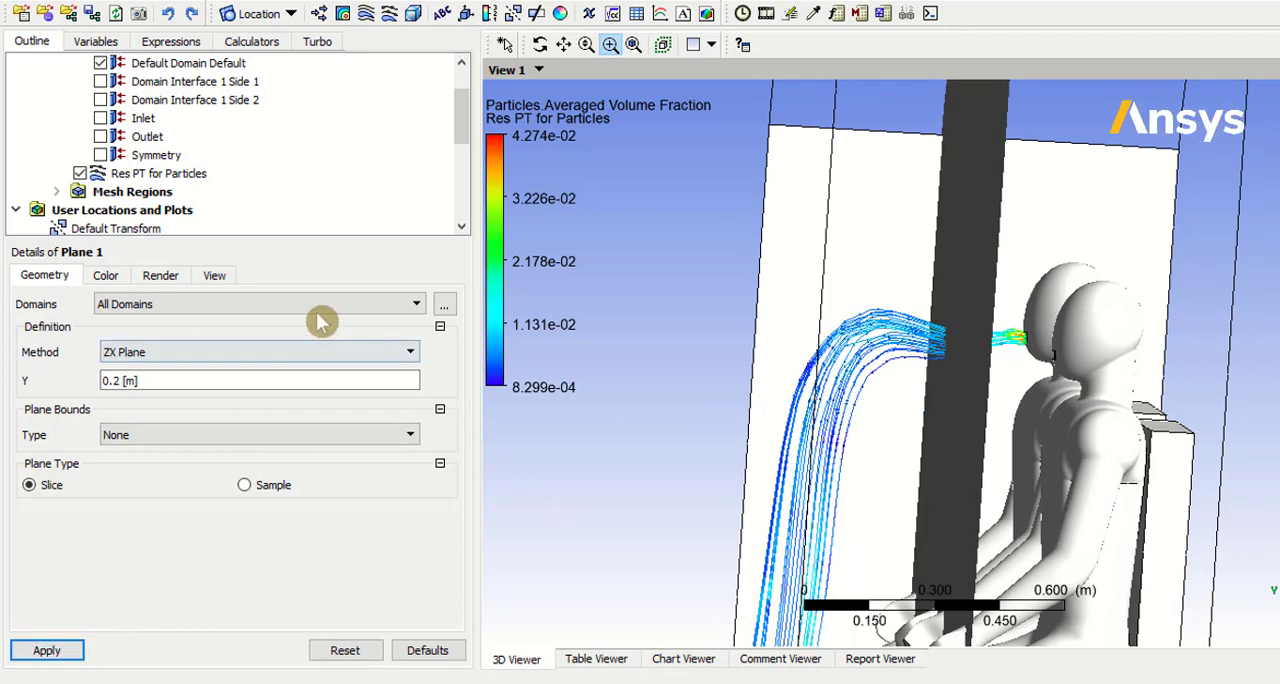
scroll(214, 186, down, 3)
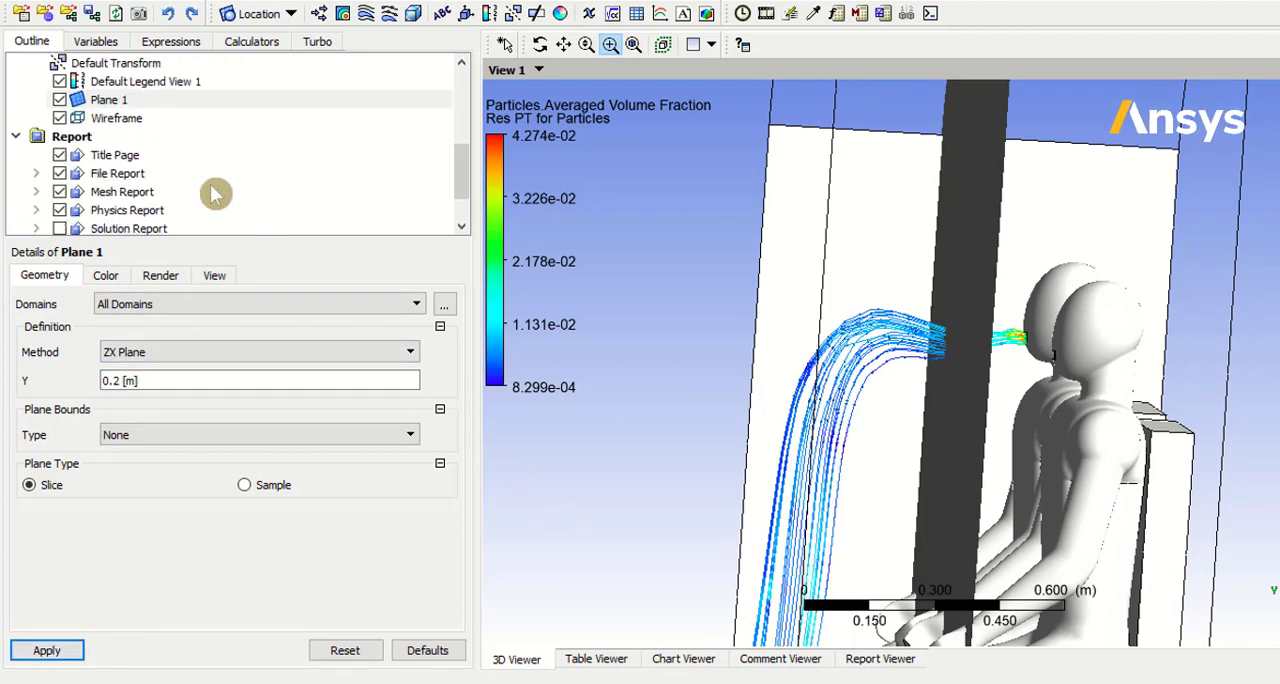
click(59, 100)
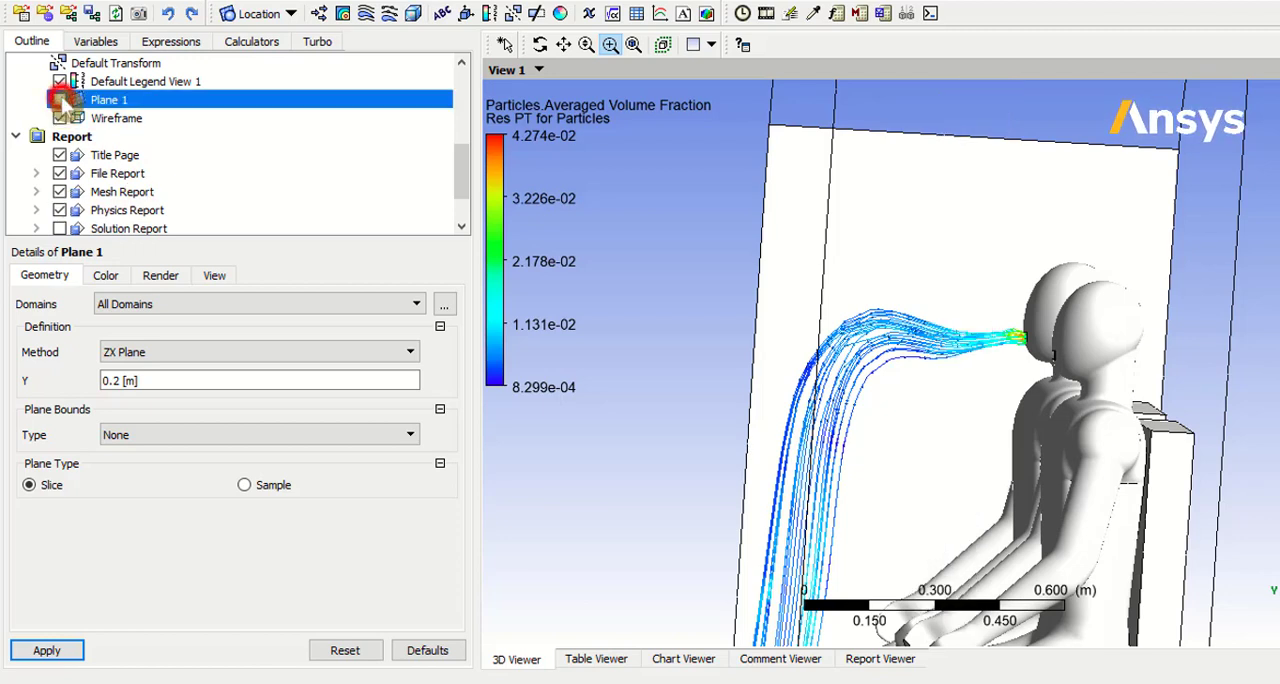
Step: Insert Contour 1 on Plane 1 with Velocity as the variable and 100 contours, and apply it
click(342, 13)
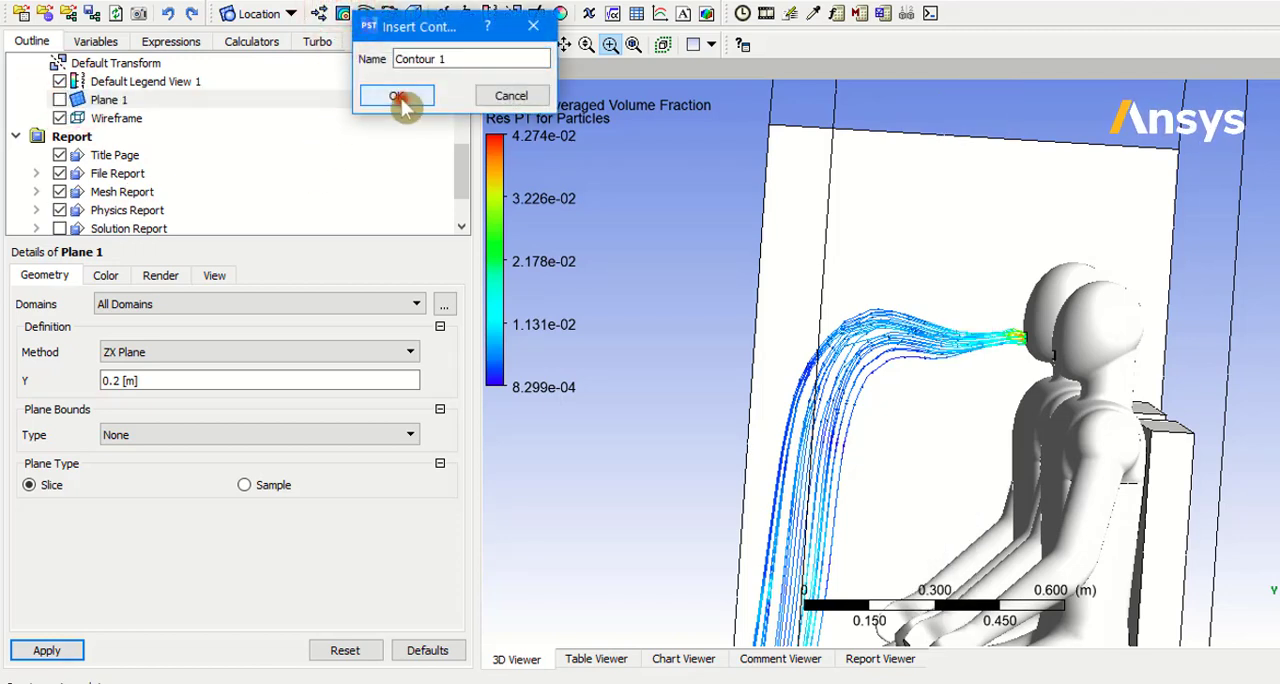
click(398, 95)
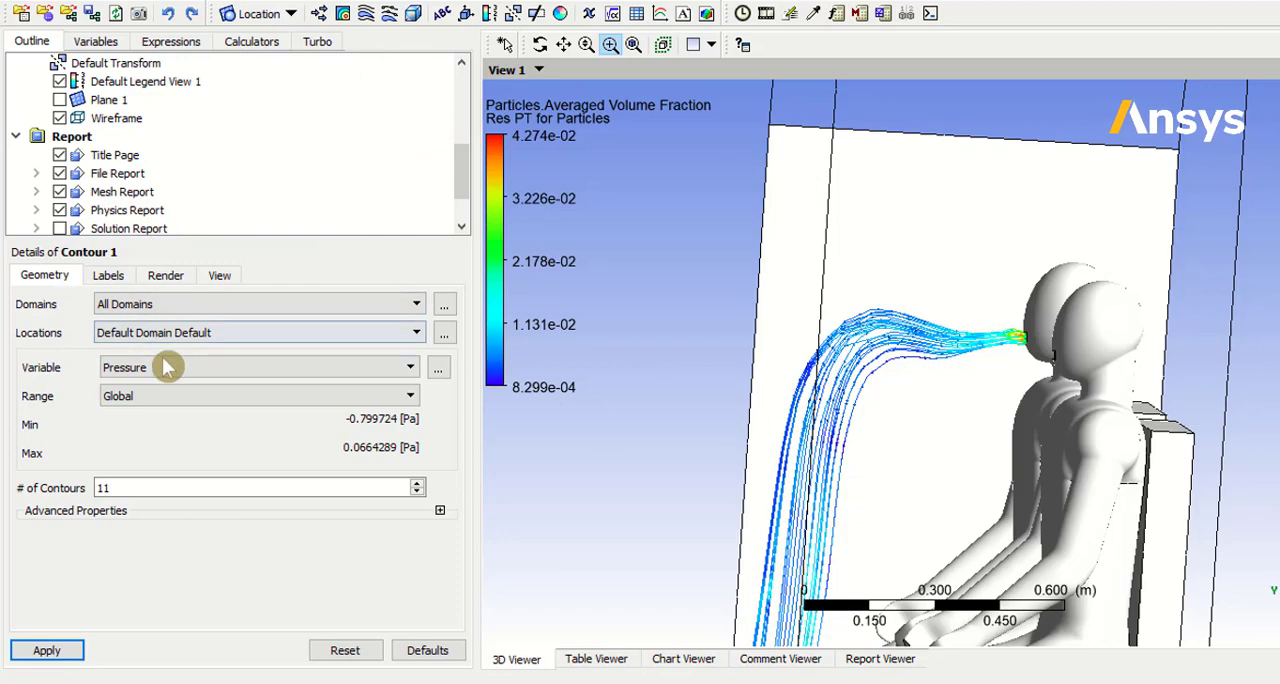
click(189, 333)
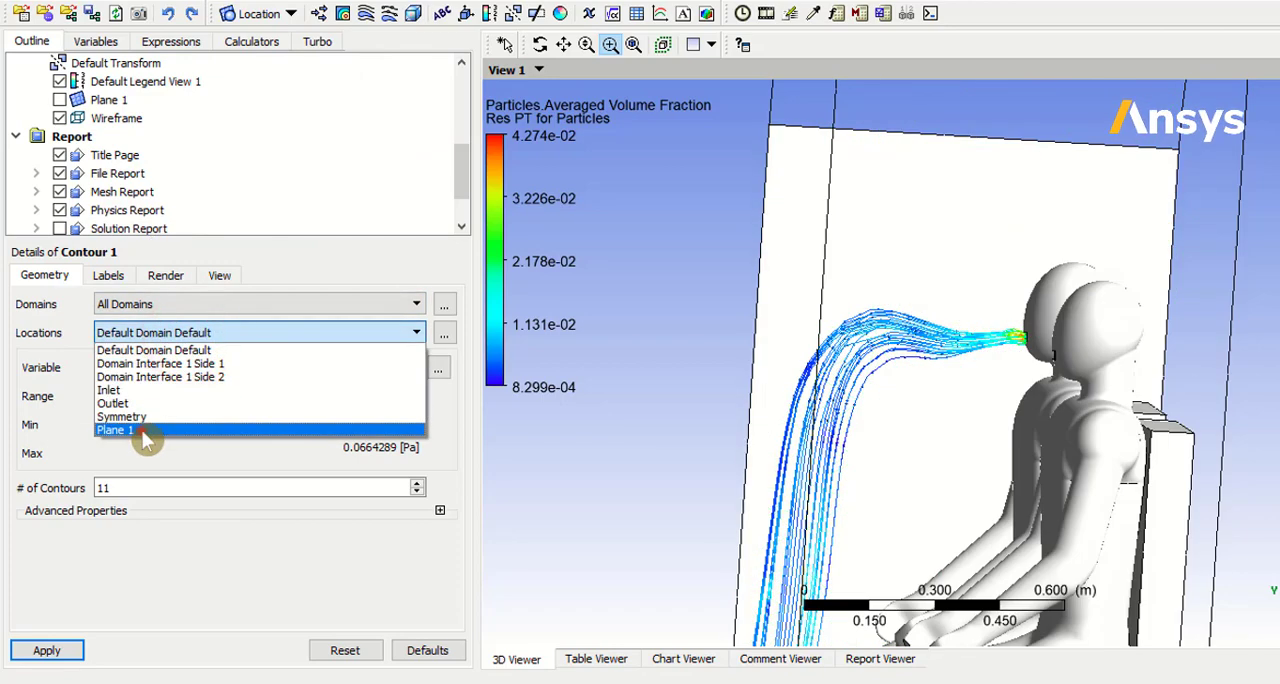
click(143, 431)
click(163, 367)
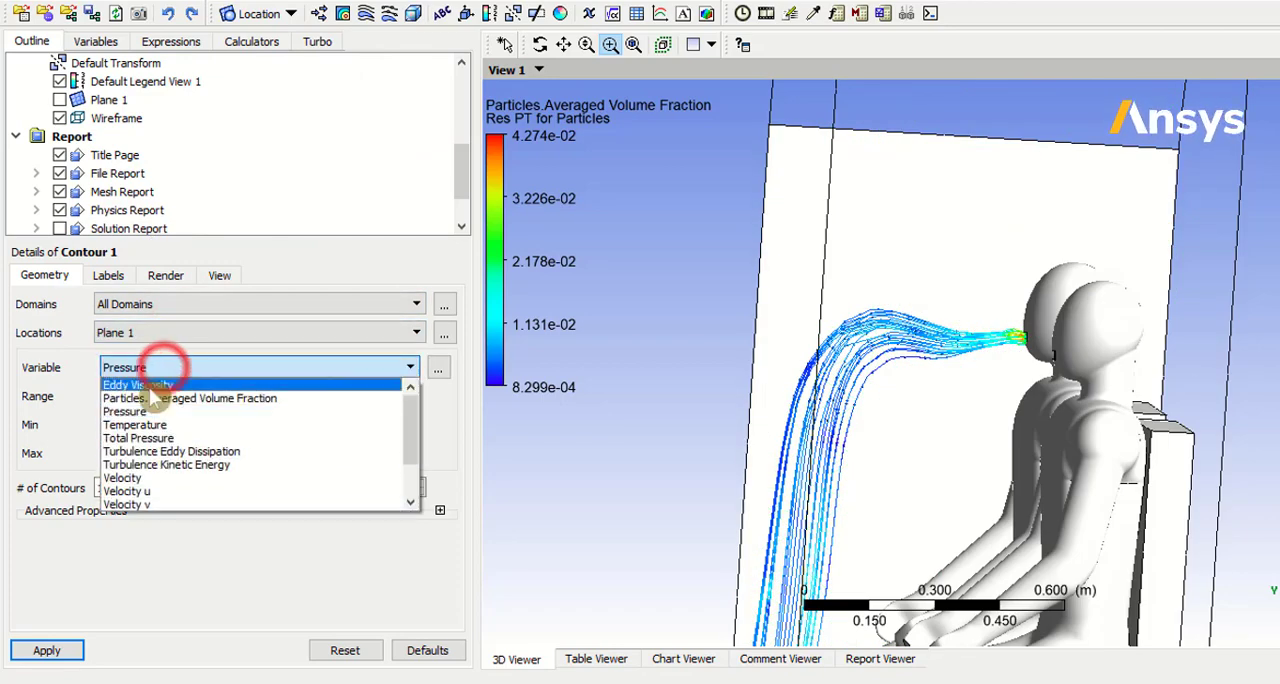
click(158, 477)
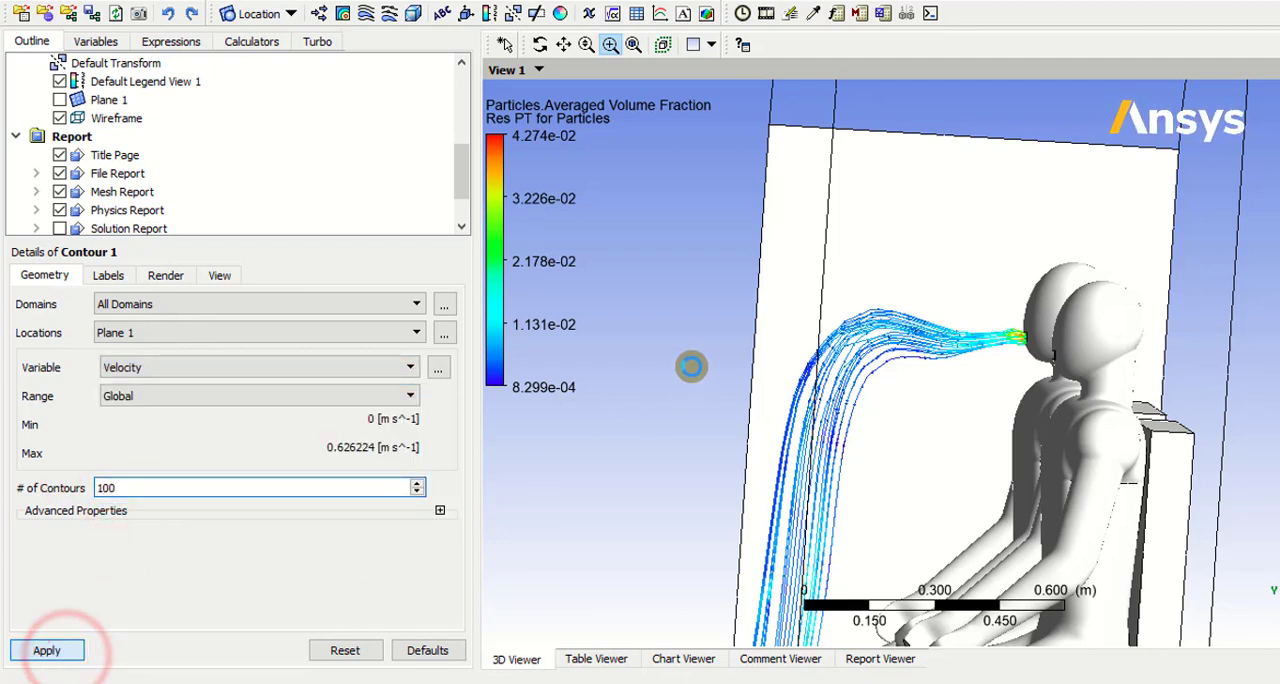
Step: Set the transparency of Contour 1 to 0.766 and turn off its contour lines, applying both
middle_drag(689, 363, 740, 400)
scroll(758, 388, down, 5)
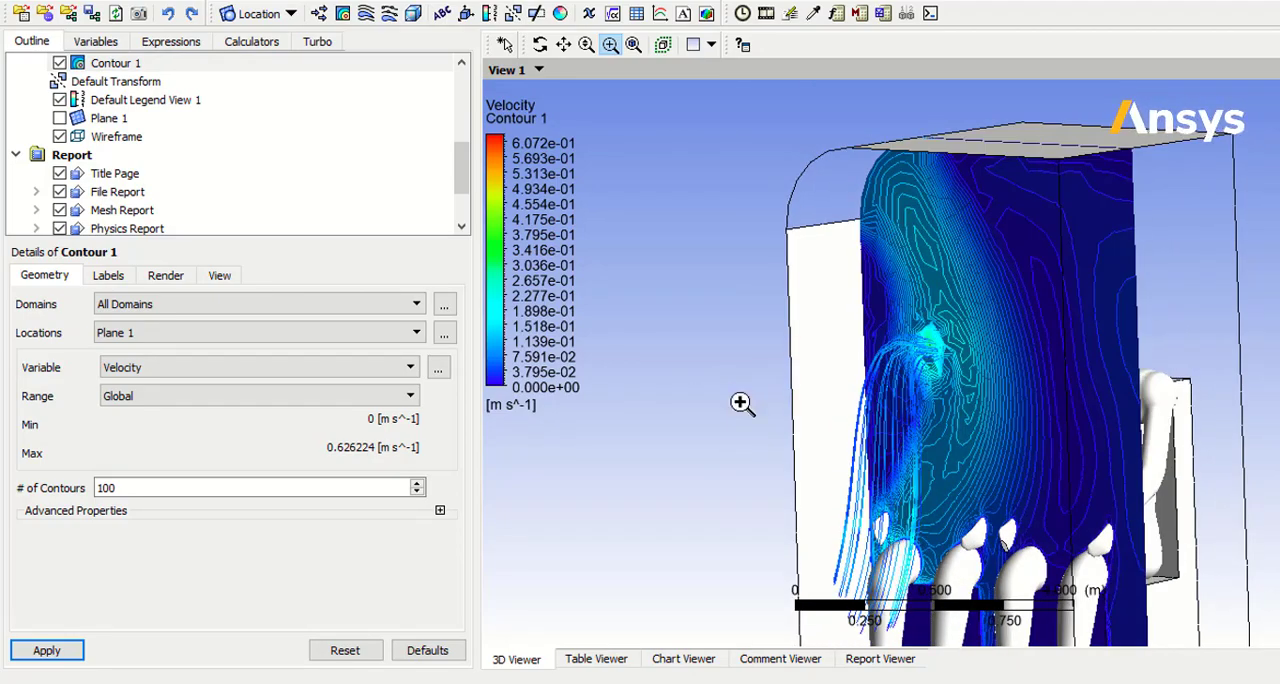
click(163, 276)
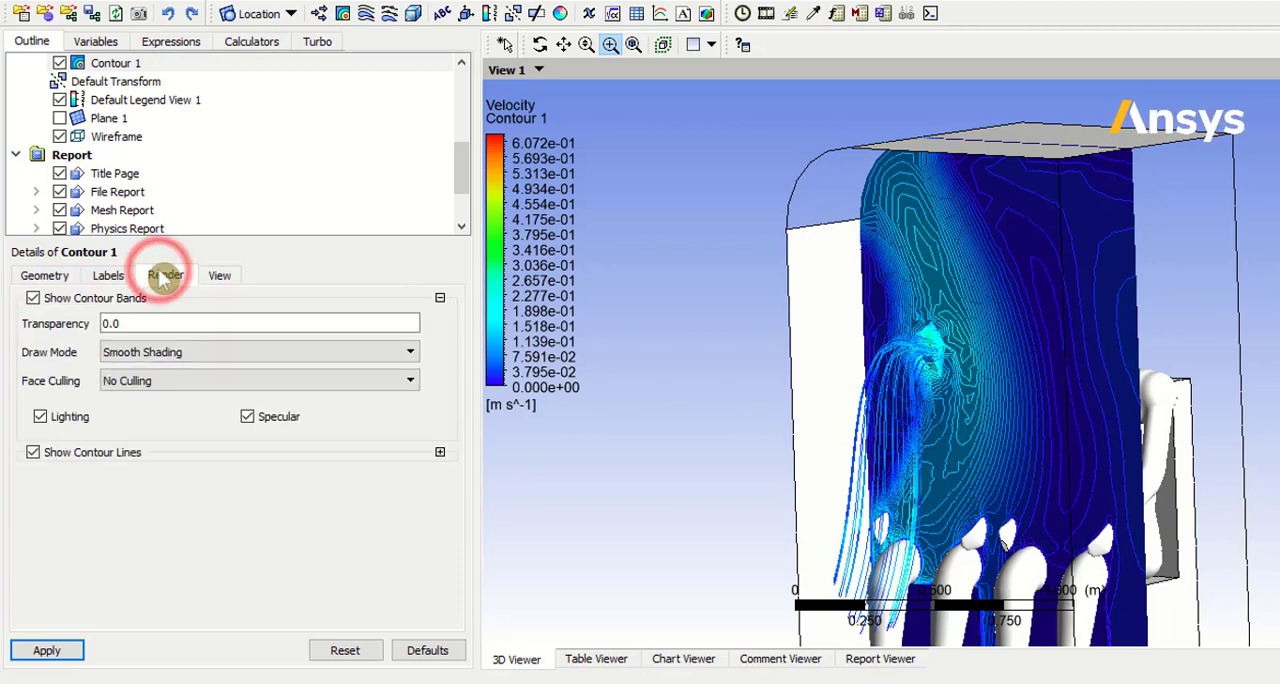
click(145, 322)
drag(106, 340, 323, 356)
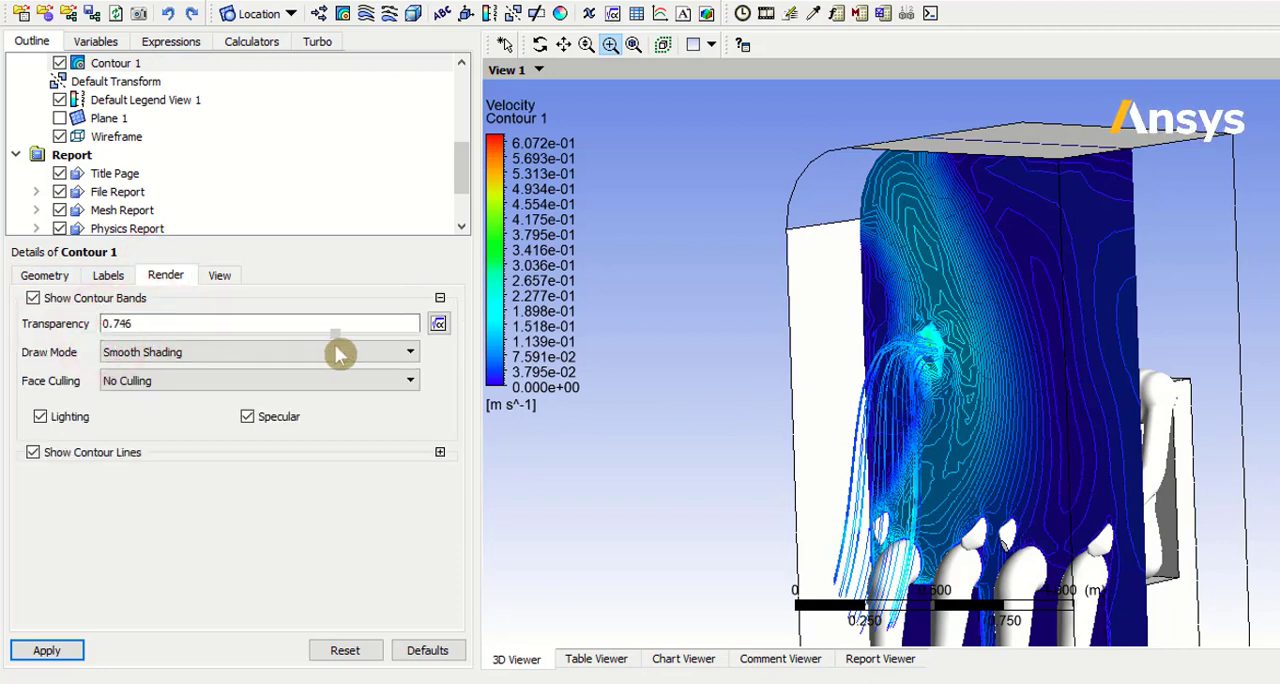
click(66, 650)
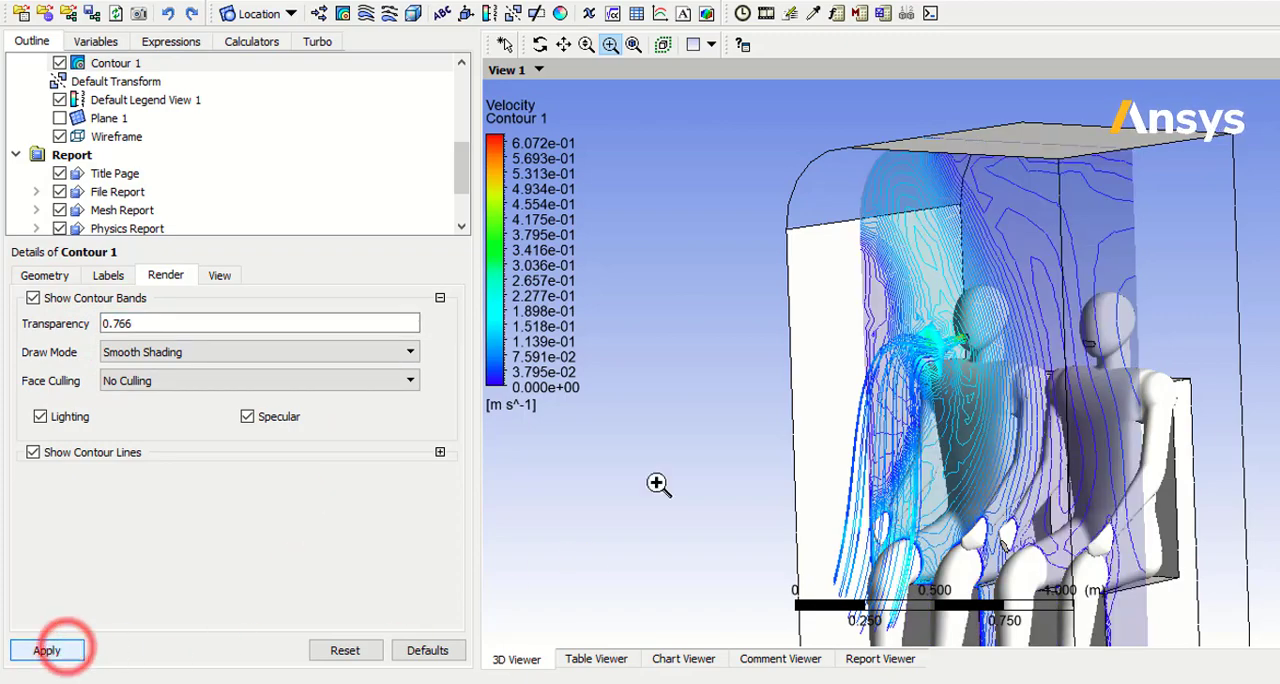
middle_drag(657, 480, 693, 472)
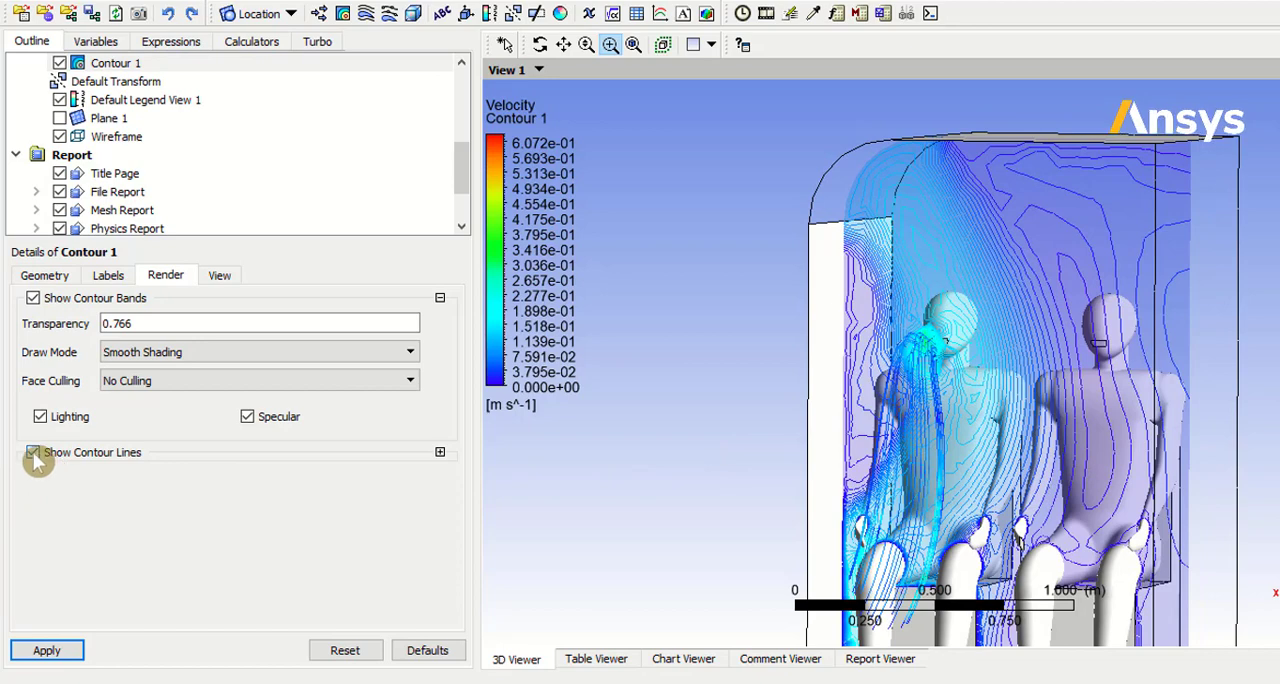
click(50, 650)
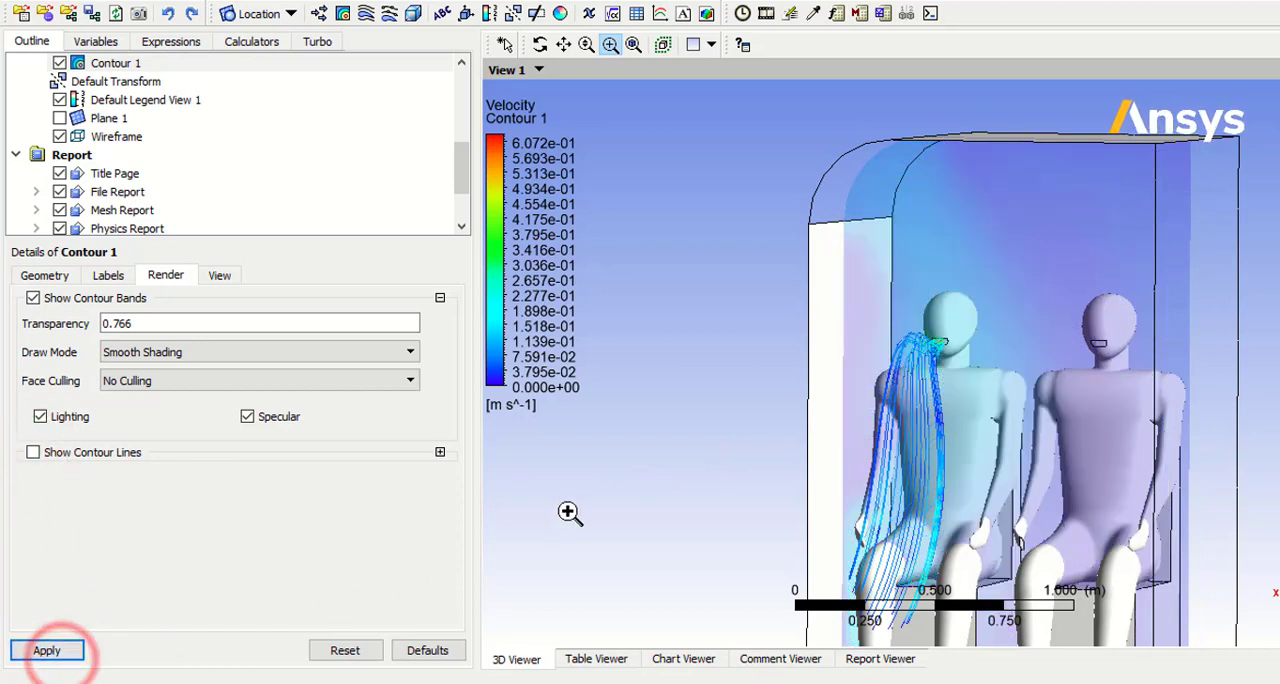
Step: Insert Vector 1 located on Plane 1 with Velocity as the variable, and apply it
mouse_move(593, 502)
middle_down()
mouse_move(606, 491)
mouse_move(551, 491)
mouse_move(580, 491)
mouse_move(570, 500)
middle_up()
click(316, 14)
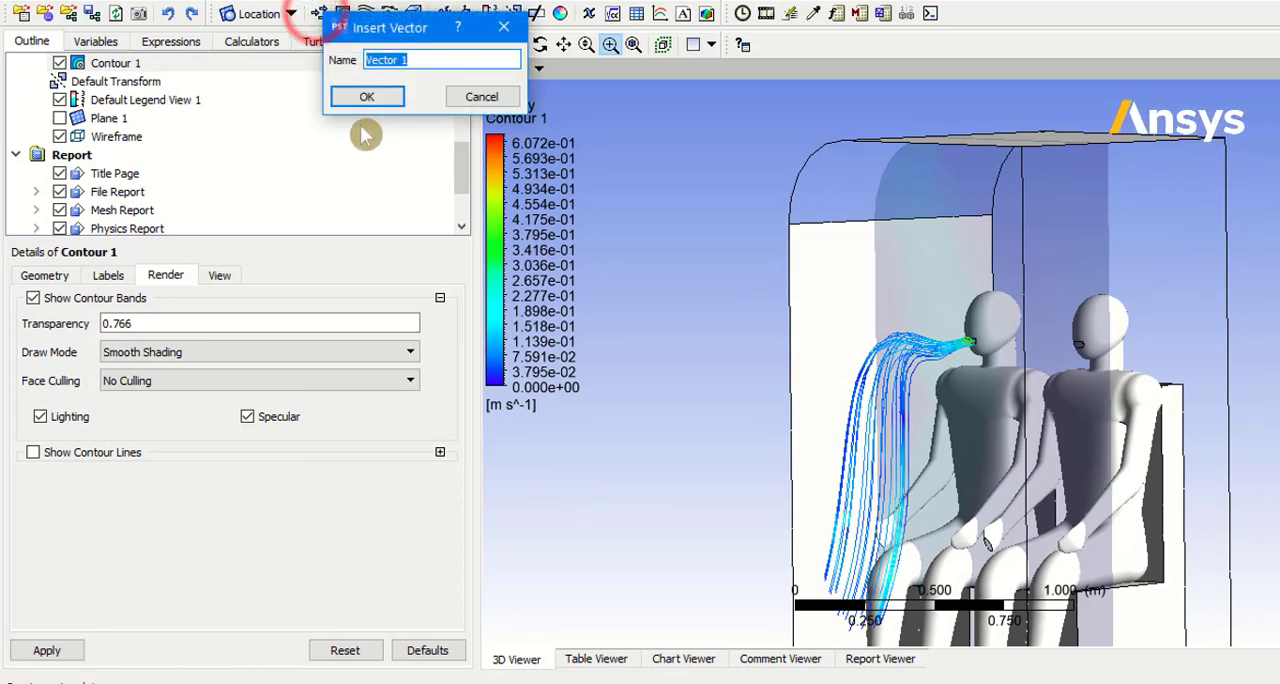
click(376, 96)
click(178, 355)
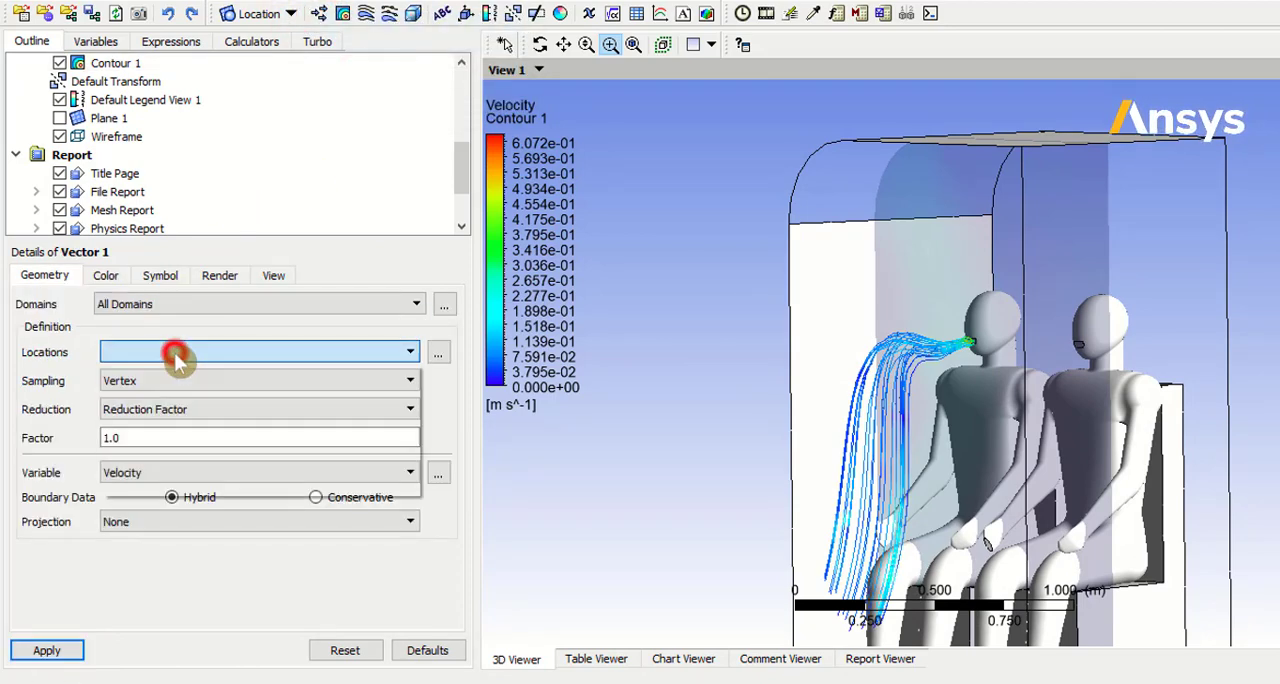
click(155, 471)
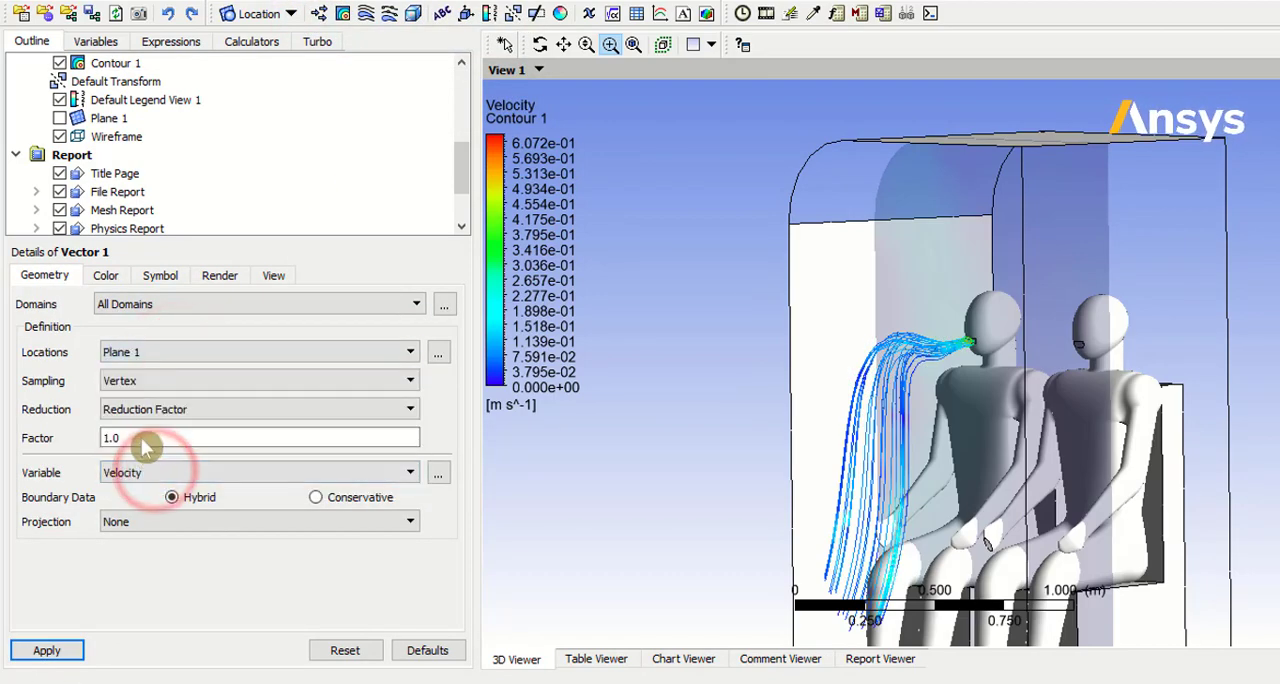
click(50, 650)
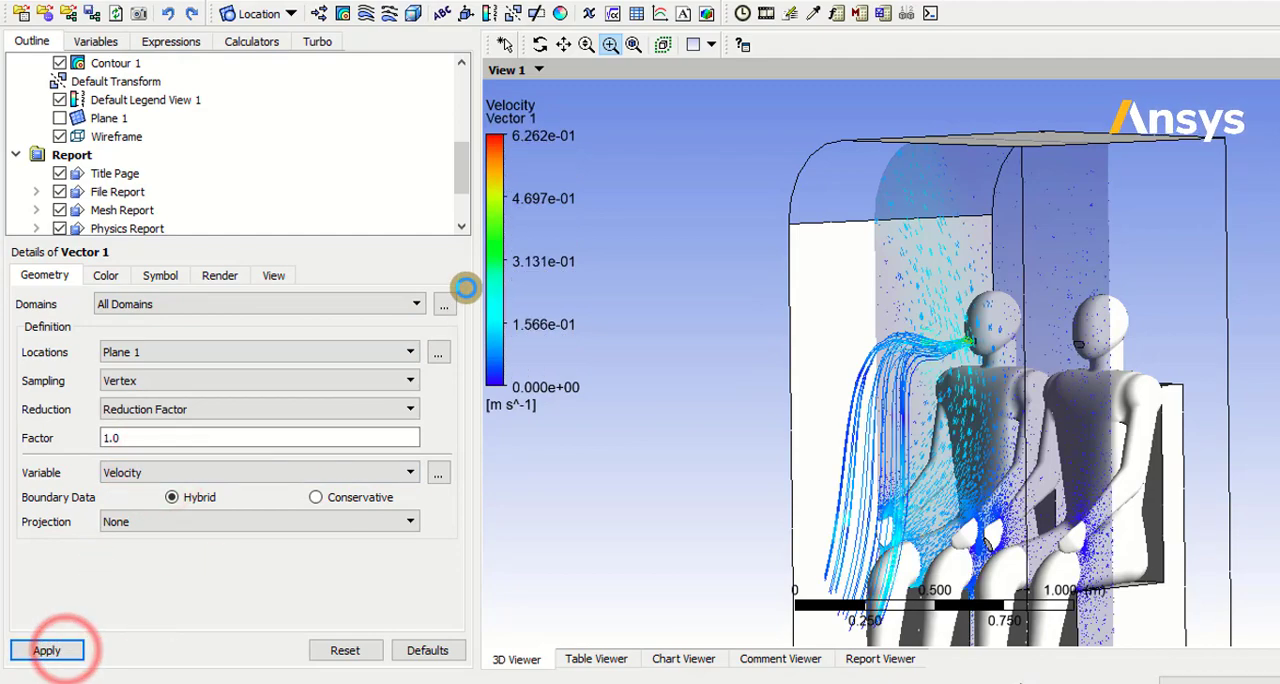